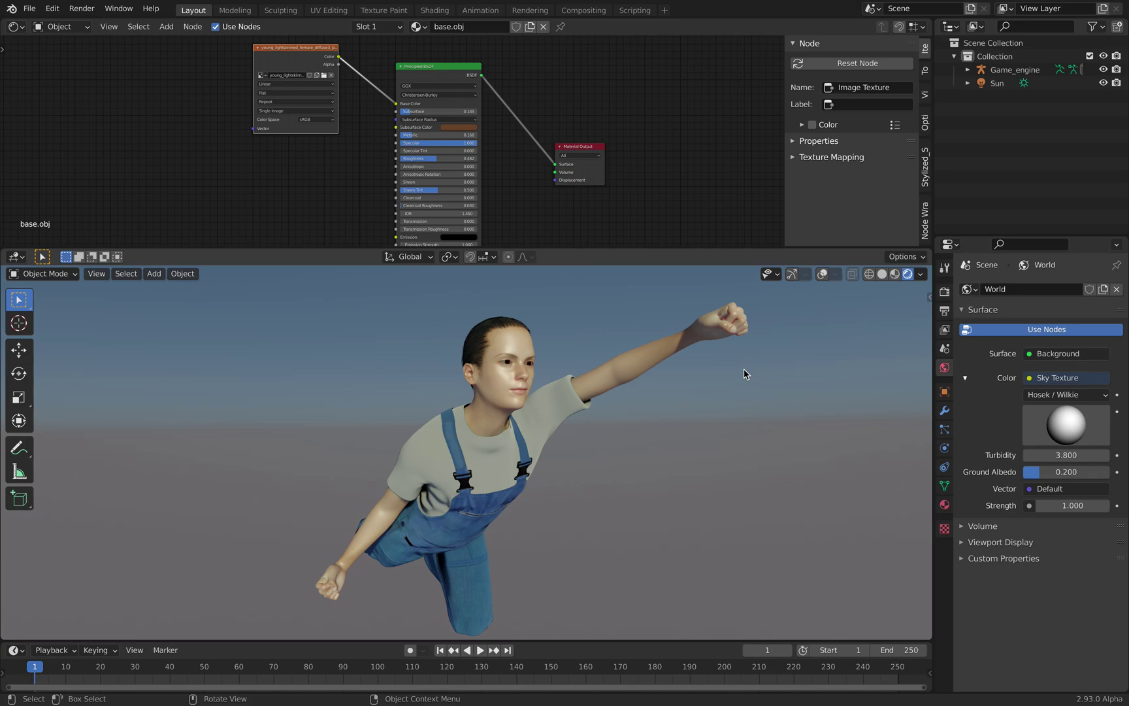
# Enlarge the 3D viewport and set it to Material Preview shading to inspect the posed character in overalls
pyautogui.scroll(3, 720, 378)
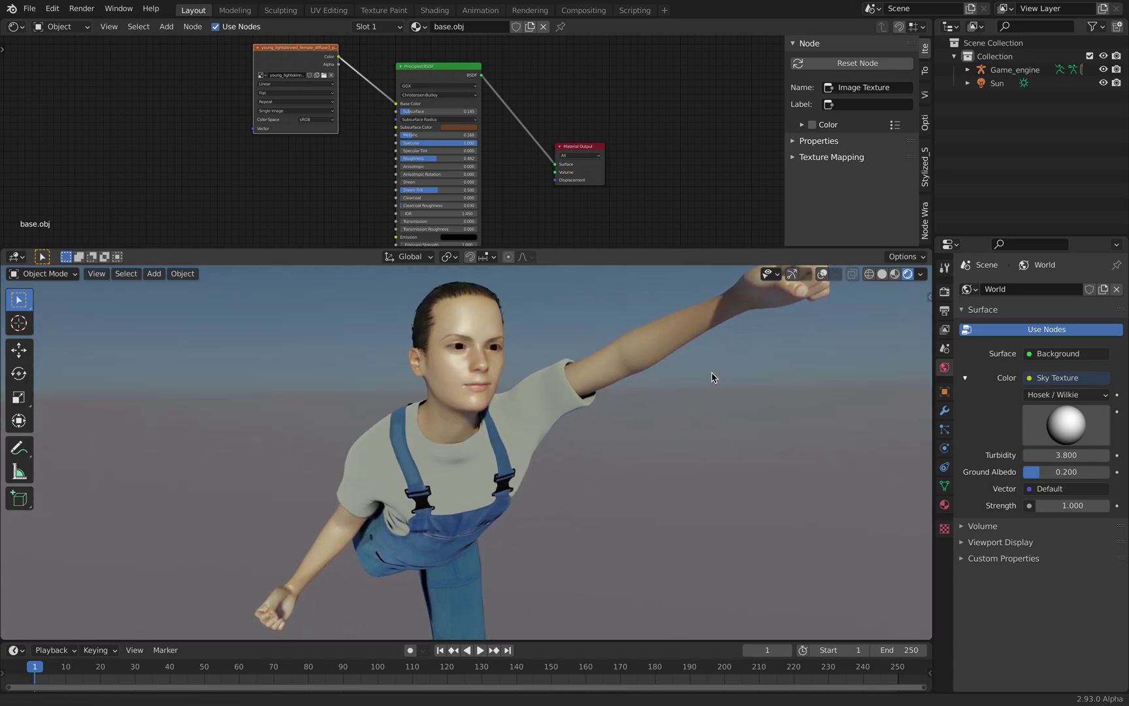
pyautogui.scroll(-2, 712, 378)
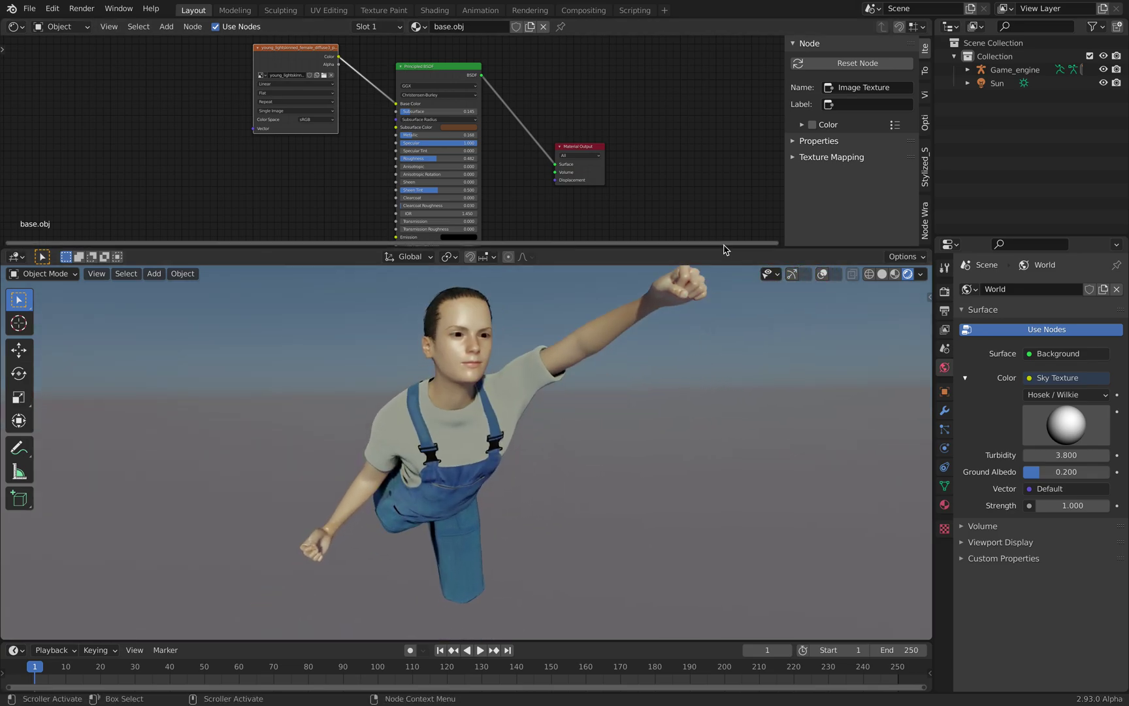
pyautogui.moveTo(725, 250); pyautogui.dragTo(723, 214)
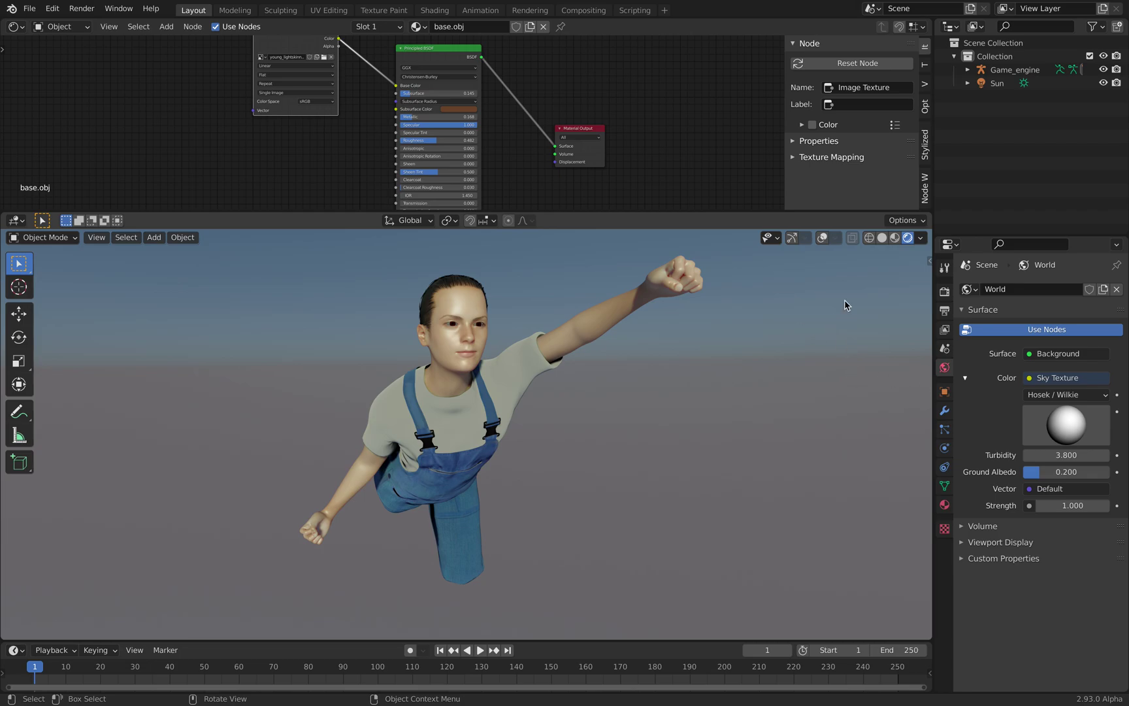
pyautogui.click(895, 238)
pyautogui.moveTo(673, 353)
pyautogui.mouseDown(button='middle')
pyautogui.moveTo(567, 355)
pyautogui.moveTo(732, 349)
pyautogui.moveTo(449, 323)
pyautogui.moveTo(610, 368)
pyautogui.moveTo(612, 390)
pyautogui.mouseUp(button='middle')
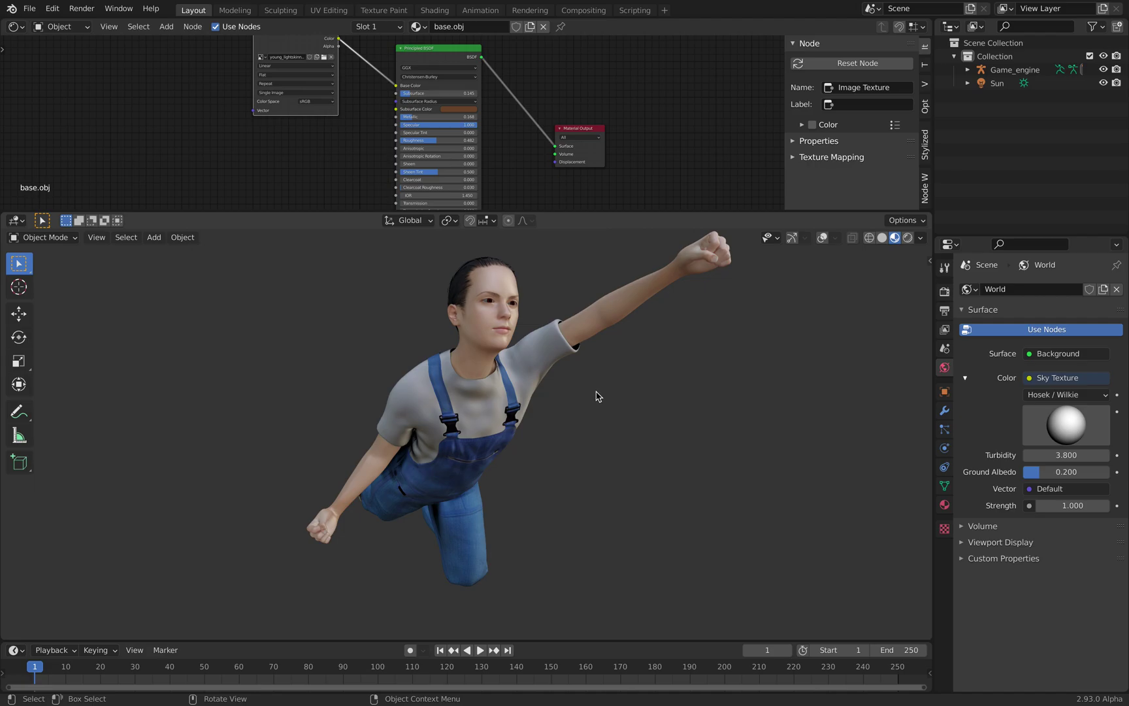
# Search the Mac for "make", launch MakeHuman and make its window full screen
pyautogui.hotkey('ctrl', 'Left')
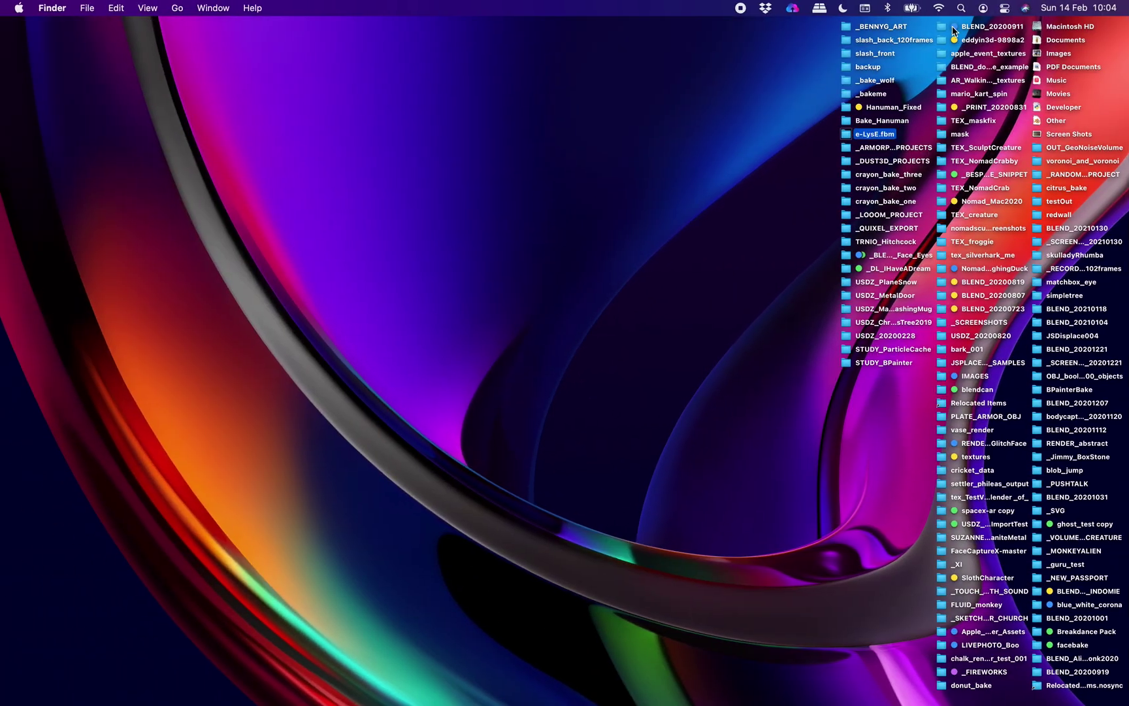
pyautogui.press('super+space')
pyautogui.press('BackSpace')
pyautogui.write('make')
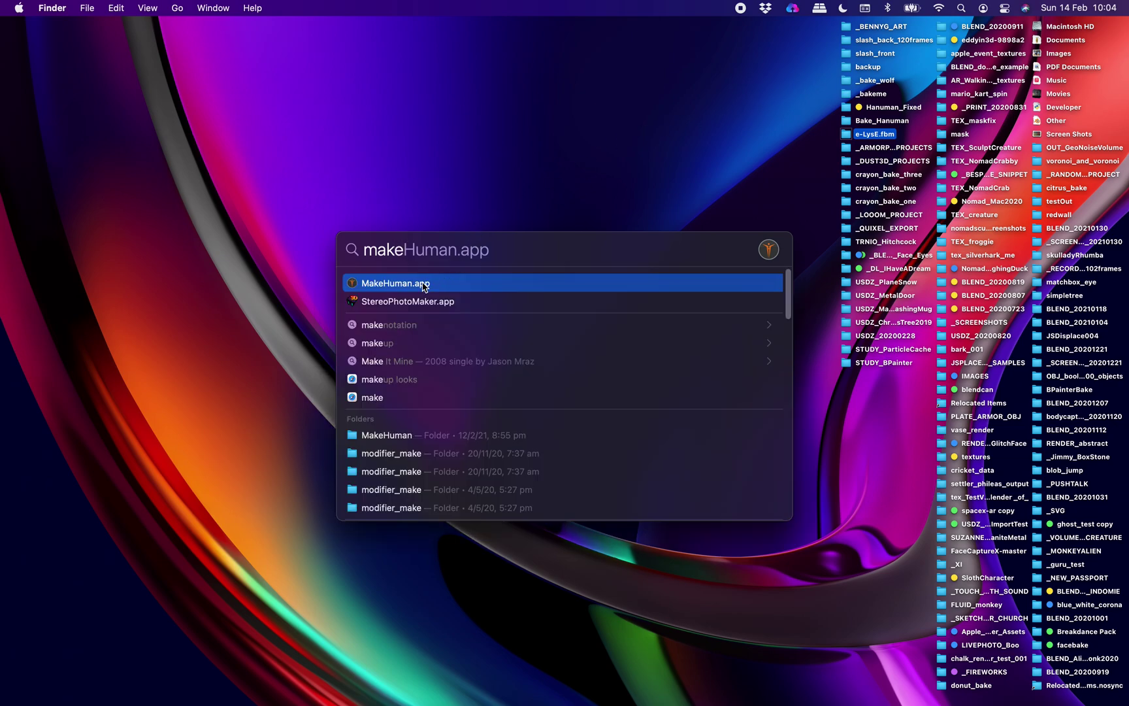
pyautogui.click(424, 285)
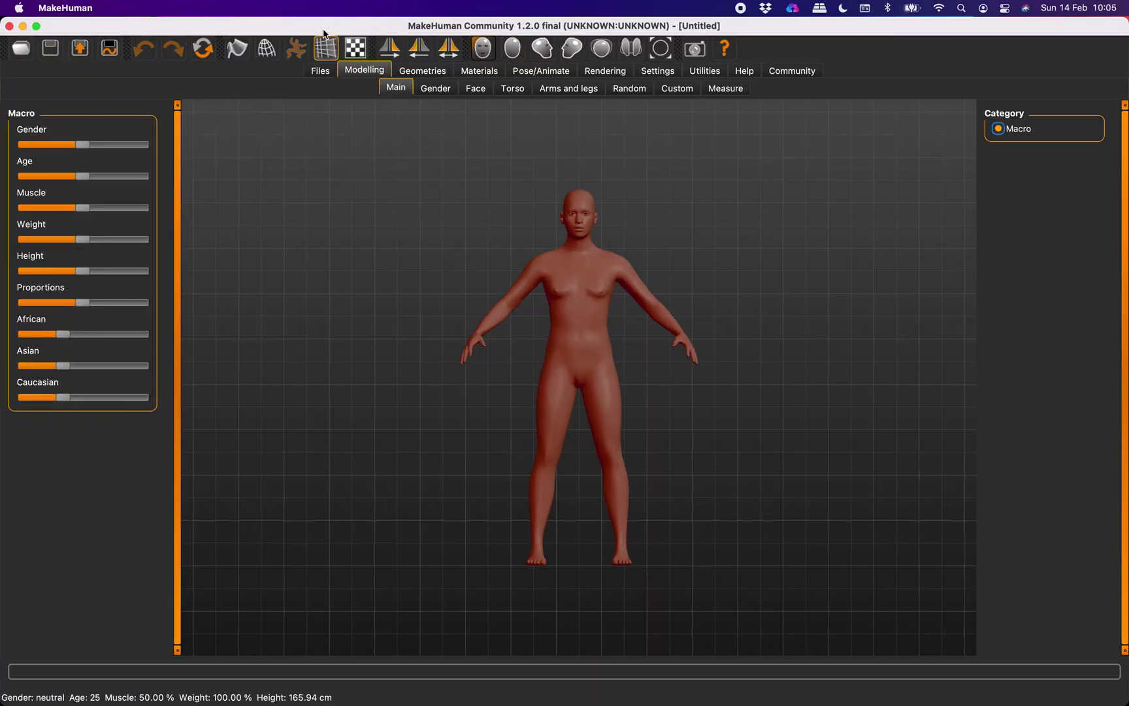
pyautogui.click(37, 28)
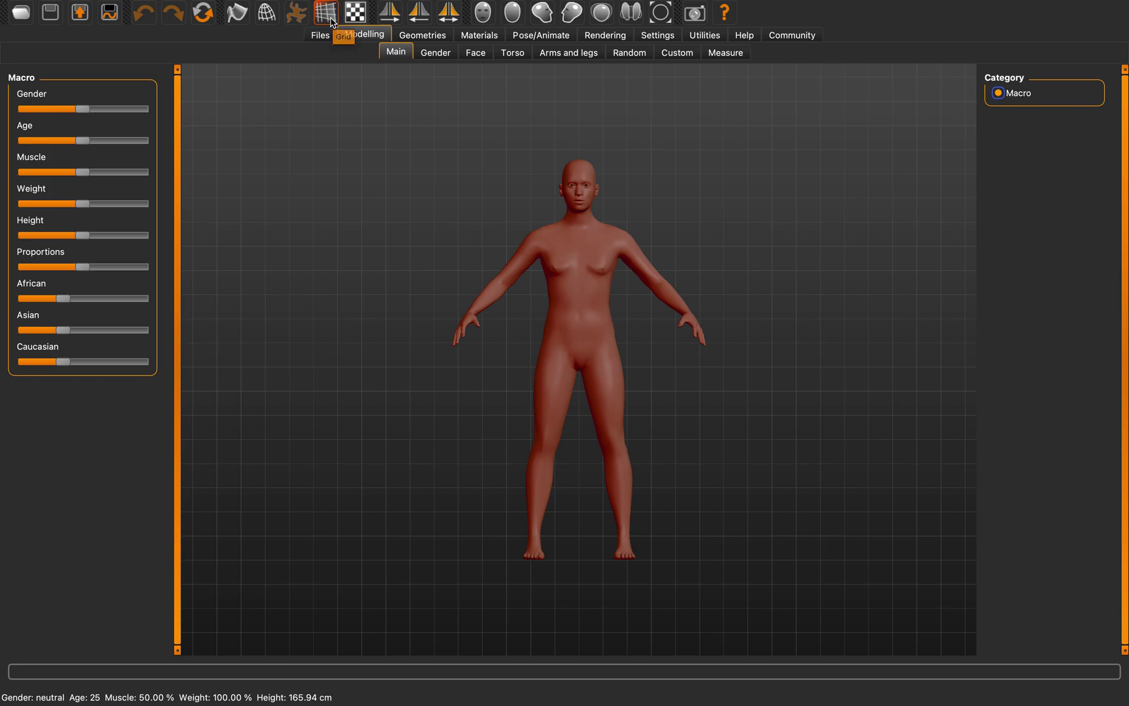
# Try switching the background grid and the wireframe display on and off
pyautogui.click(330, 20)
pyautogui.click(331, 20)
pyautogui.click(267, 21)
pyautogui.click(267, 22)
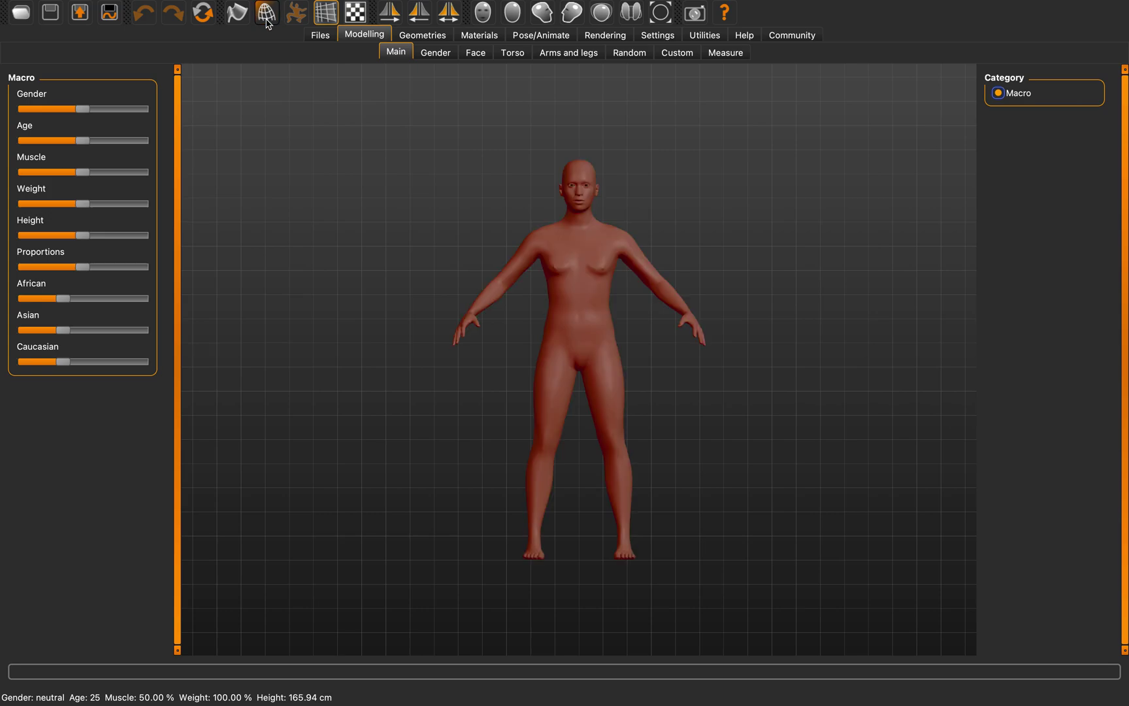
pyautogui.click(267, 22)
pyautogui.click(267, 22)
# Set the figure's macro values to about 56% female, age 21, muscle 54%, weight 100.6% and height about 145 cm
pyautogui.moveTo(83, 114)
pyautogui.mouseDown()
pyautogui.moveTo(25, 118)
pyautogui.moveTo(163, 115)
pyautogui.moveTo(20, 121)
pyautogui.moveTo(64, 117)
pyautogui.moveTo(56, 140)
pyautogui.moveTo(71, 141)
pyautogui.moveTo(94, 115)
pyautogui.moveTo(126, 113)
pyautogui.moveTo(77, 115)
pyautogui.mouseUp()
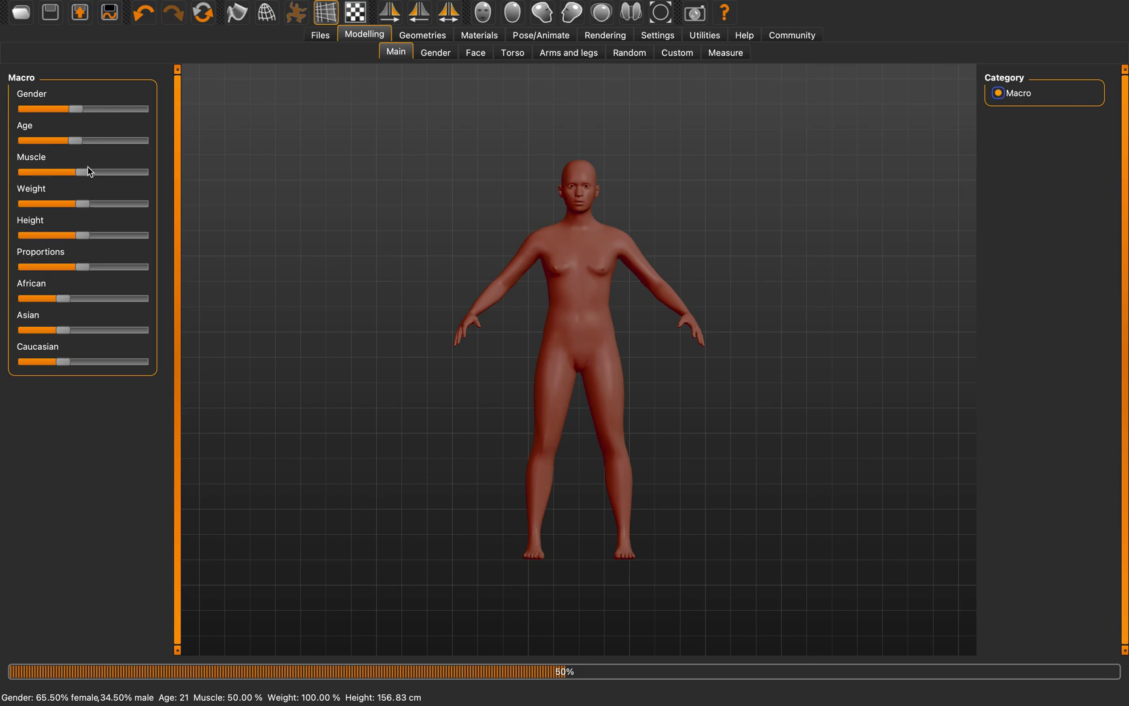
pyautogui.moveTo(87, 172)
pyautogui.mouseDown()
pyautogui.moveTo(46, 172)
pyautogui.moveTo(101, 179)
pyautogui.mouseUp()
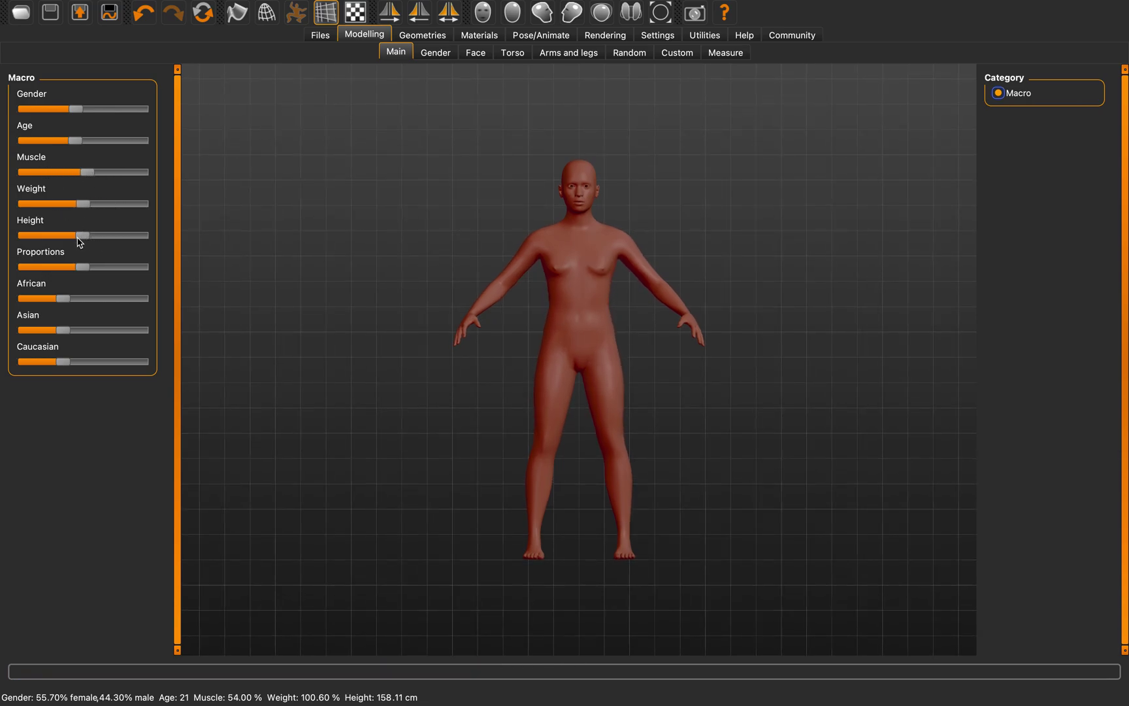
pyautogui.moveTo(87, 239); pyautogui.dragTo(59, 241)
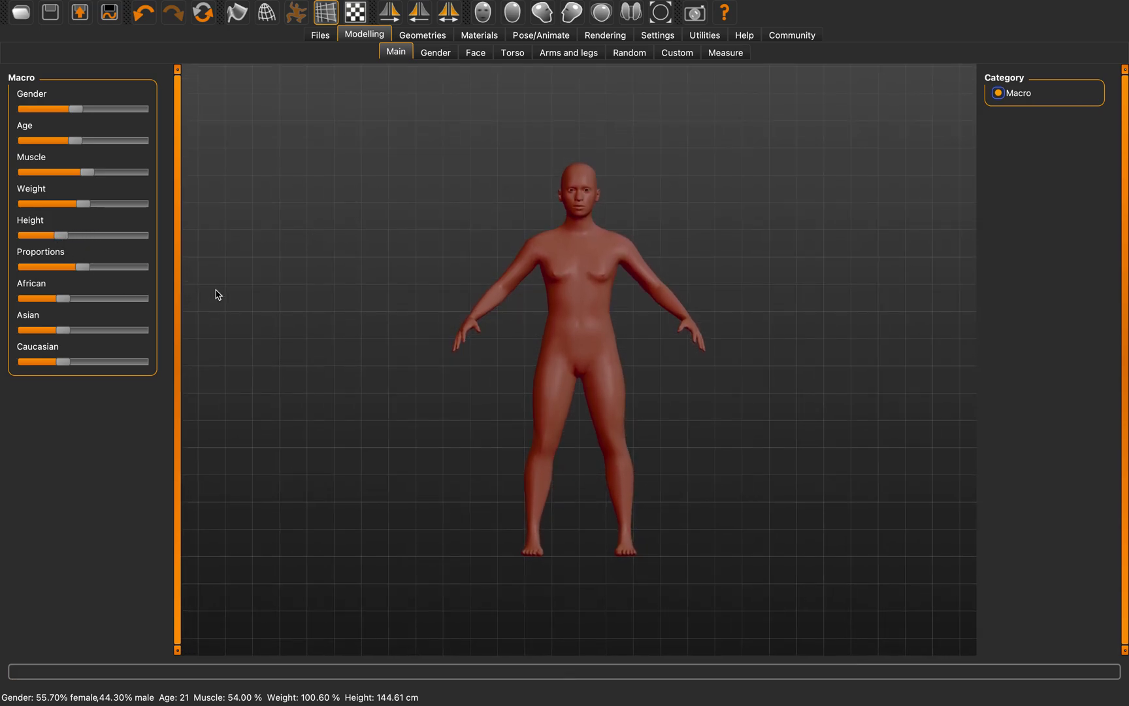
pyautogui.moveTo(500, 294)
pyautogui.mouseDown()
pyautogui.moveTo(522, 292)
pyautogui.moveTo(477, 305)
pyautogui.moveTo(285, 293)
pyautogui.moveTo(501, 295)
pyautogui.mouseUp()
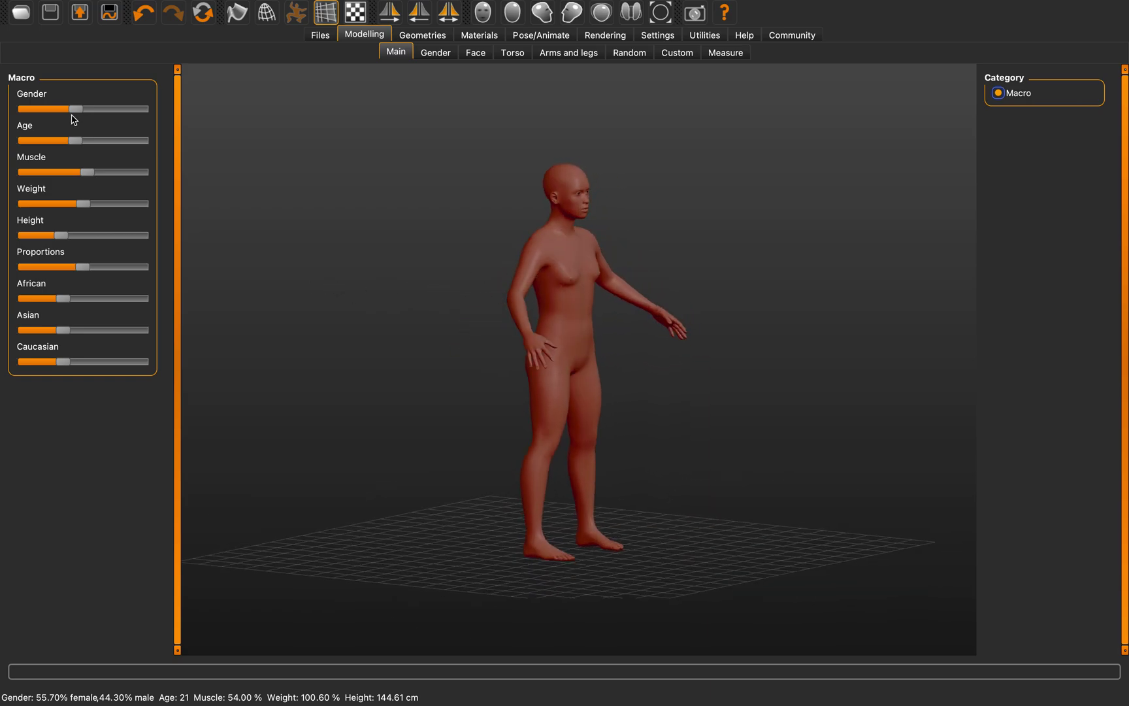
# Make the figure about 72% male with a height of about 149.5 cm, and raise its Proportions value slightly
pyautogui.moveTo(73, 115); pyautogui.dragTo(108, 112)
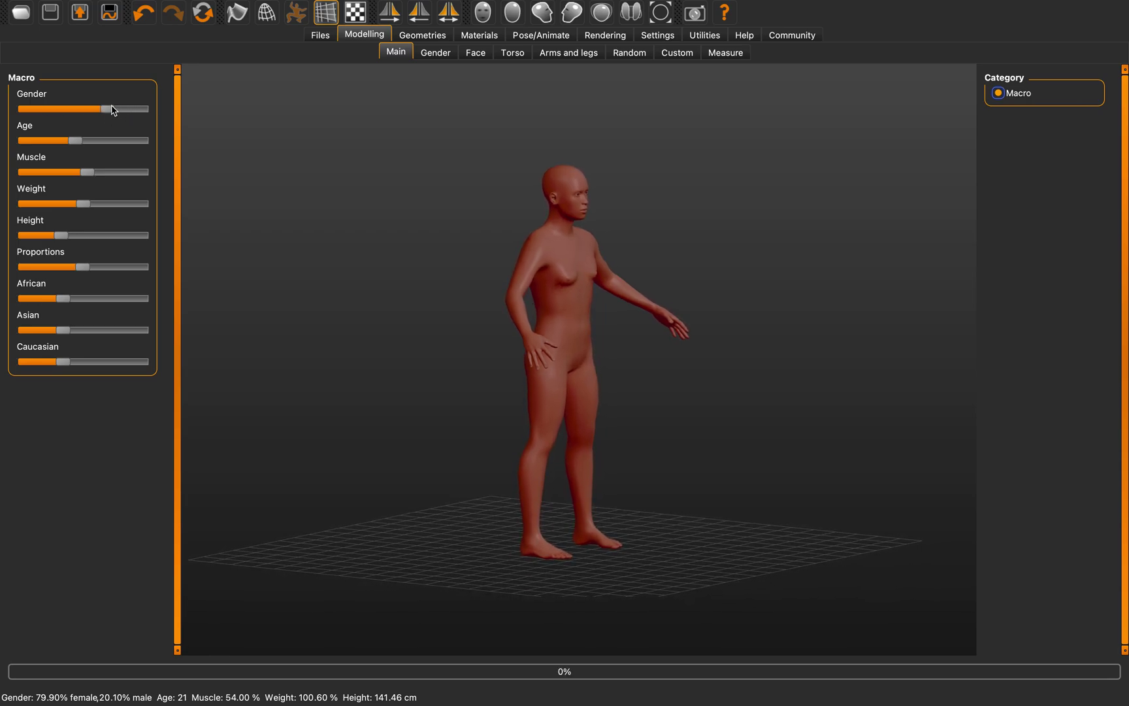
pyautogui.moveTo(74, 237); pyautogui.dragTo(98, 273)
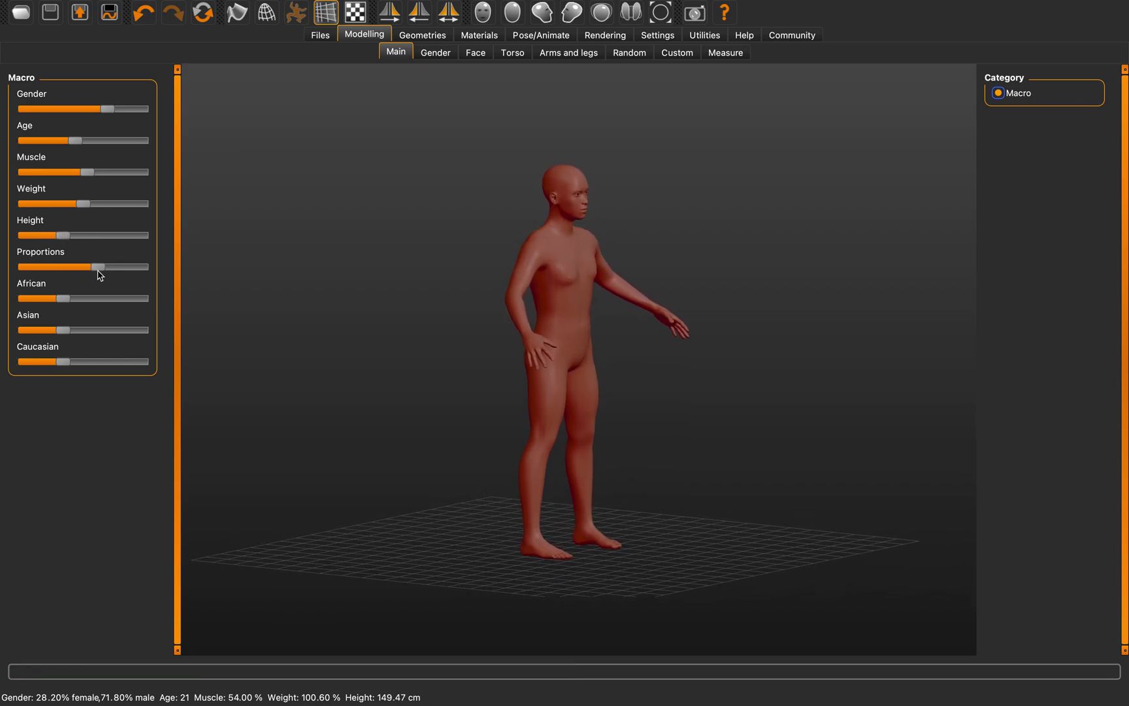
pyautogui.moveTo(376, 260); pyautogui.dragTo(391, 255)
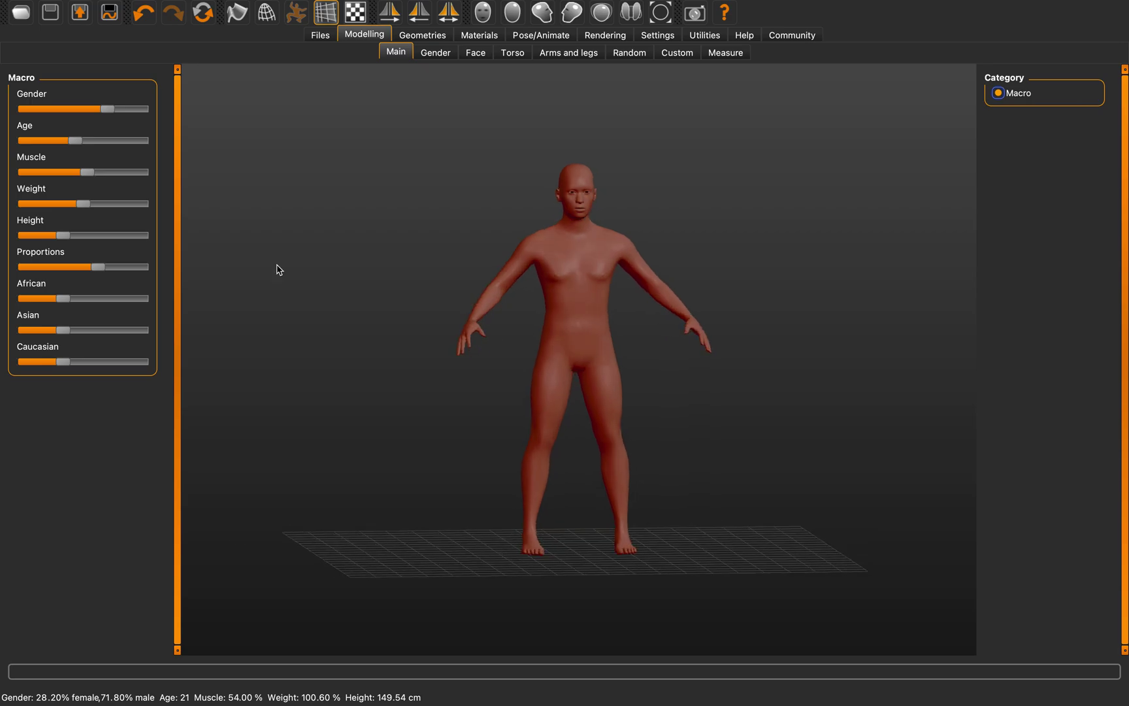
# Try different African, Asian and Caucasian mixes on the figure, ending with Caucasian strongest and Asian weakest
pyautogui.moveTo(85, 302); pyautogui.dragTo(94, 311)
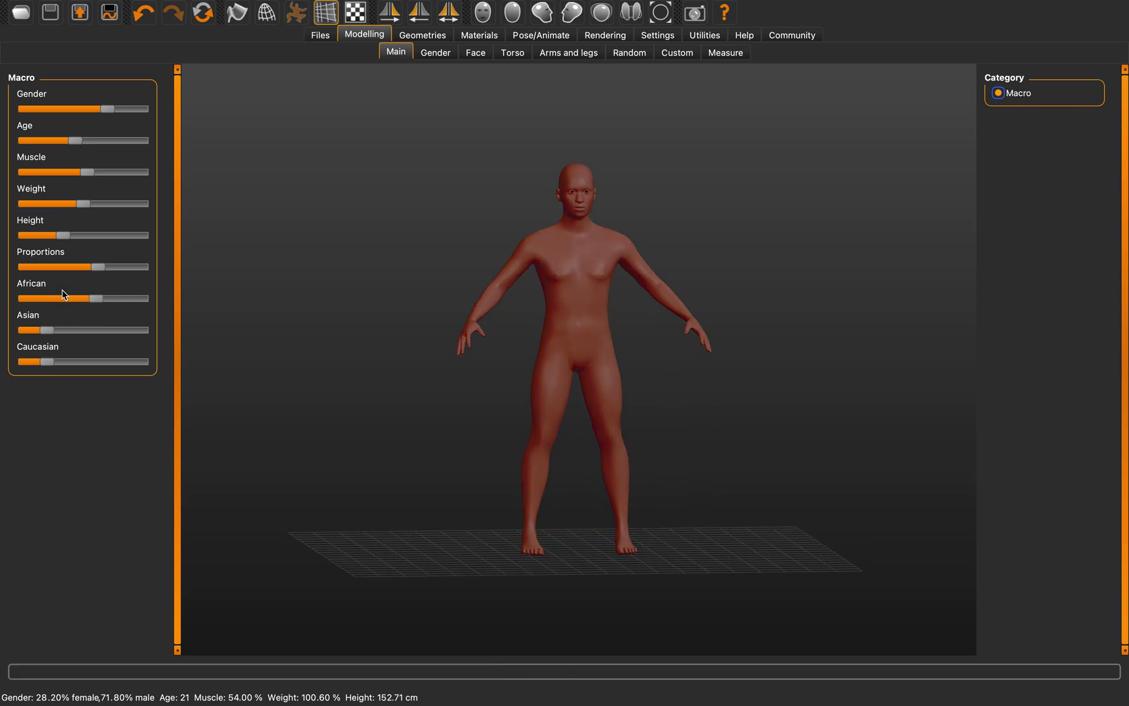
pyautogui.moveTo(71, 330); pyautogui.dragTo(96, 340)
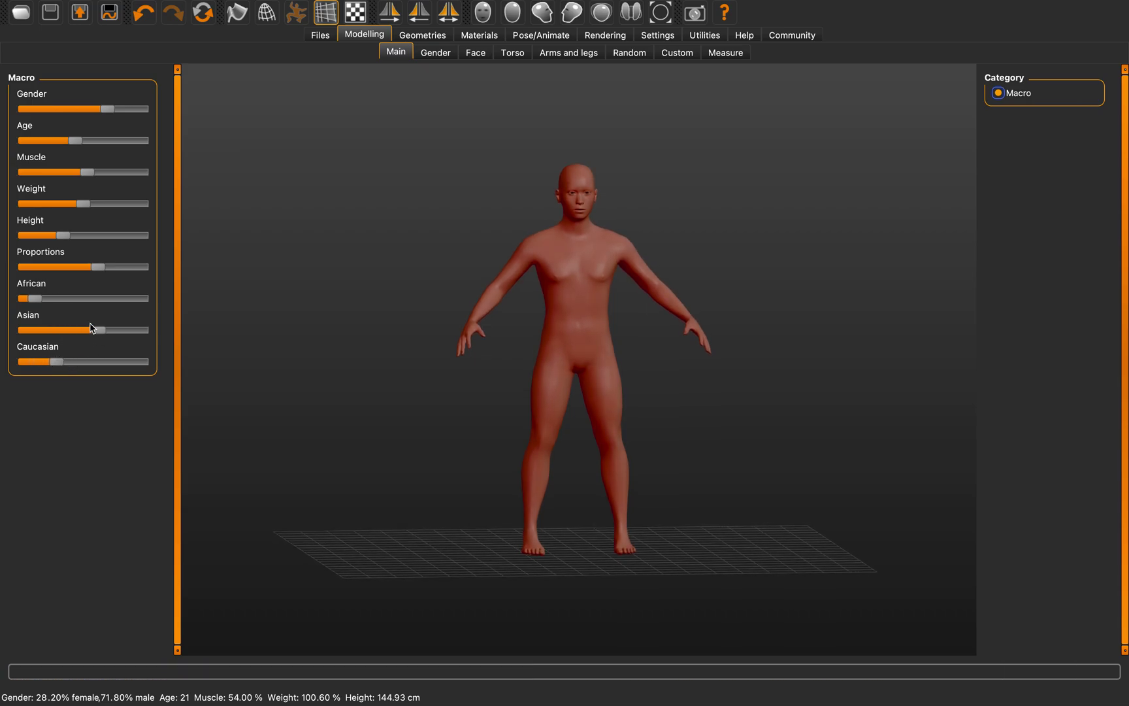
pyautogui.moveTo(45, 302); pyautogui.dragTo(90, 299)
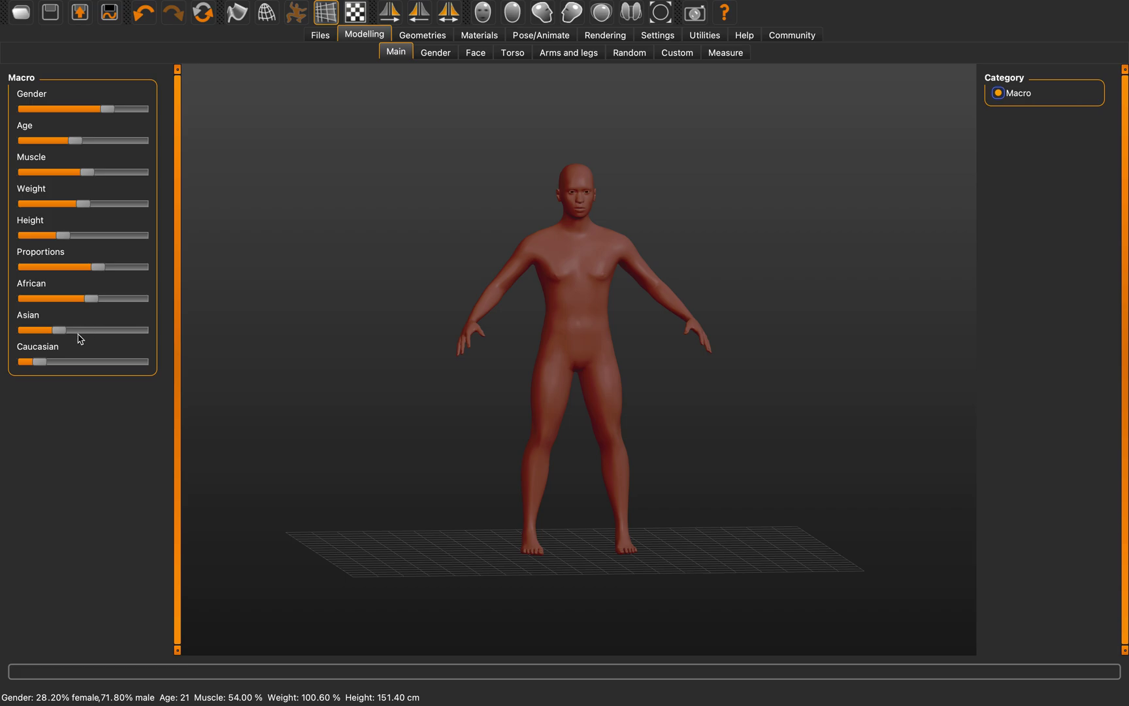
pyautogui.moveTo(44, 368); pyautogui.dragTo(78, 366)
pyautogui.moveTo(545, 289); pyautogui.dragTo(484, 286)
pyautogui.hotkey('ctrl', '1')
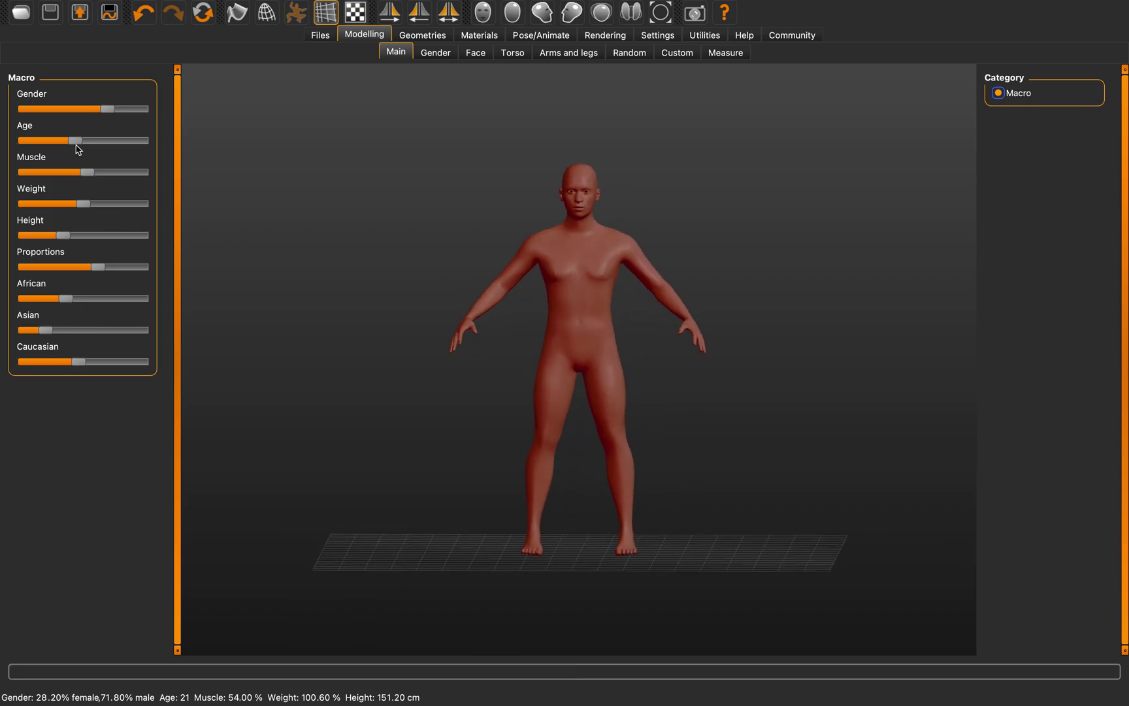
# Set the figure's age to 16 and rebalance its ethnic mix to African strongest, Caucasian second and Asian weakest
pyautogui.moveTo(78, 149)
pyautogui.mouseDown()
pyautogui.moveTo(48, 149)
pyautogui.moveTo(61, 149)
pyautogui.mouseUp()
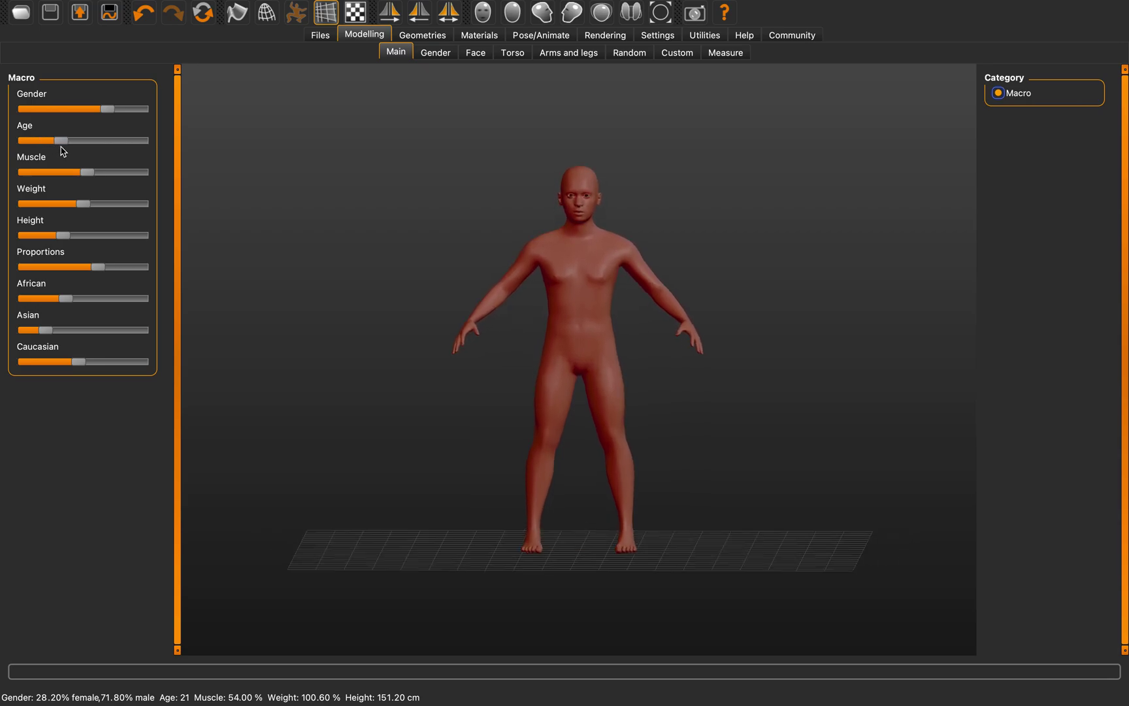
pyautogui.click(58, 298)
pyautogui.moveTo(86, 329); pyautogui.dragTo(36, 337)
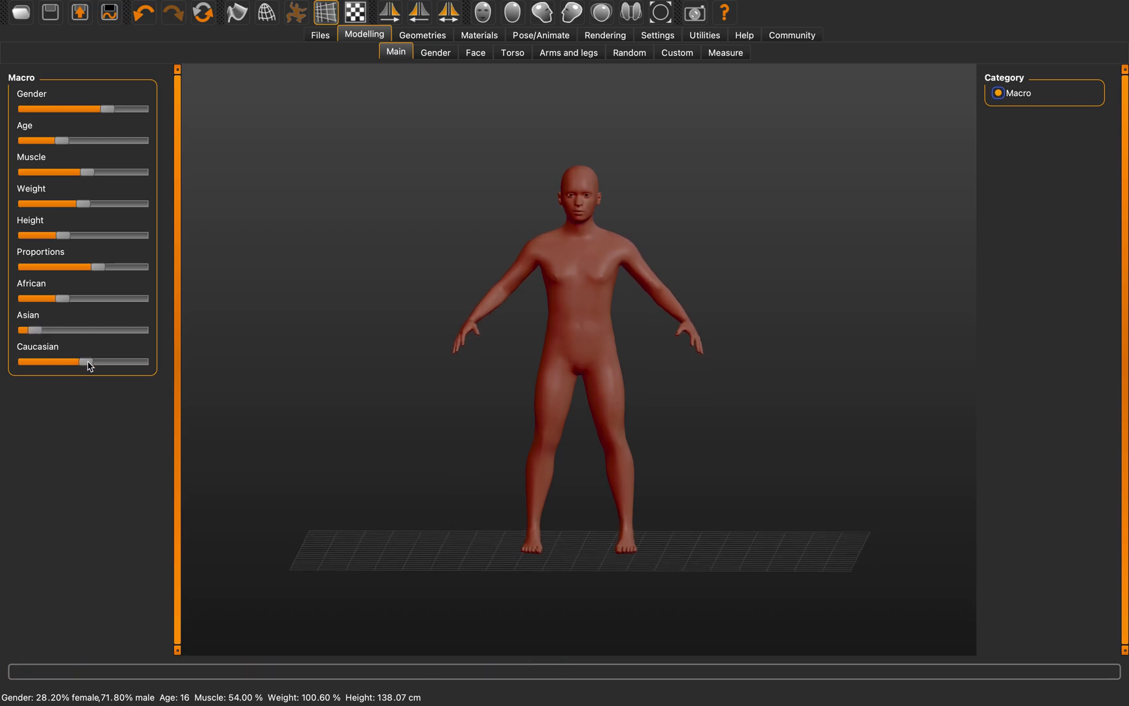
pyautogui.moveTo(90, 366); pyautogui.dragTo(68, 367)
pyautogui.moveTo(406, 284); pyautogui.dragTo(457, 125)
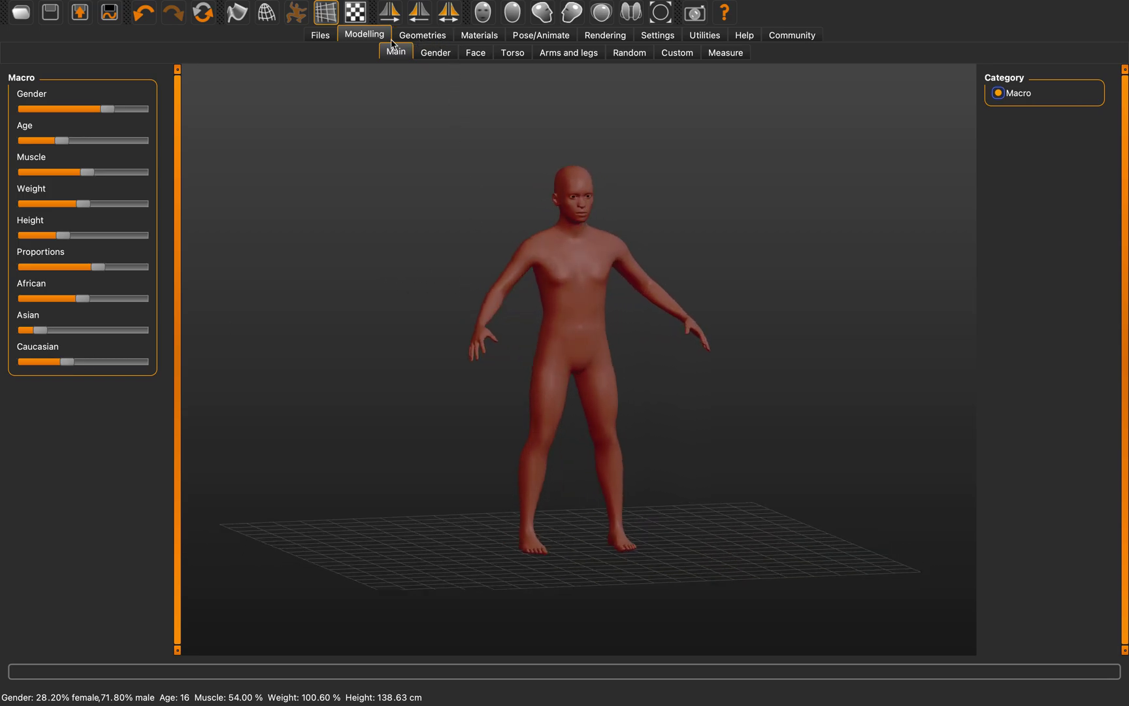
pyautogui.hotkey('ctrl', '1')
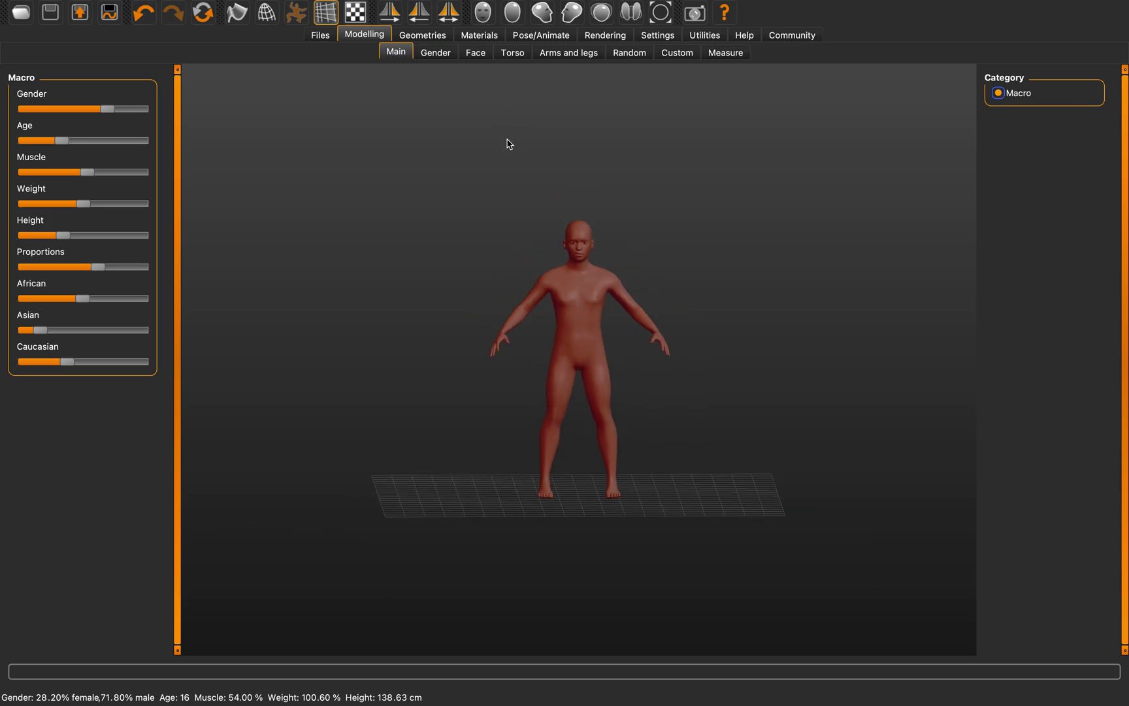
# Add the Shoes02 footwear from the clothes geometries to the figure
pyautogui.click(431, 34)
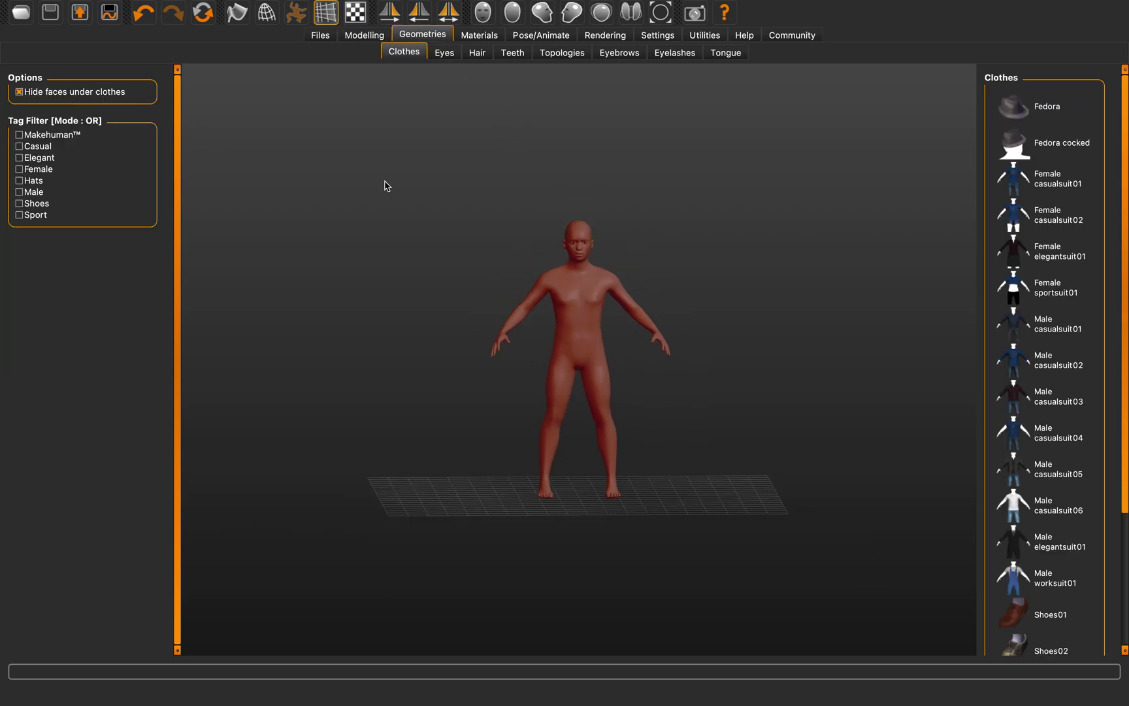
pyautogui.scroll(4, 390, 186)
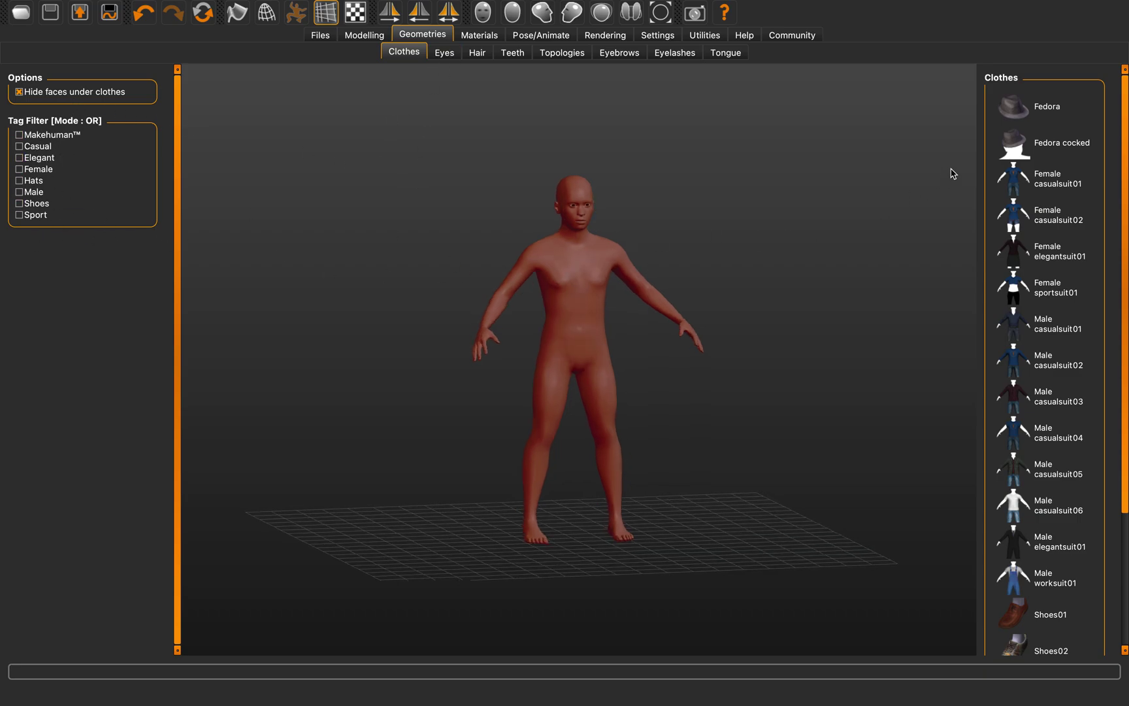
pyautogui.scroll(-5, 1114, 556)
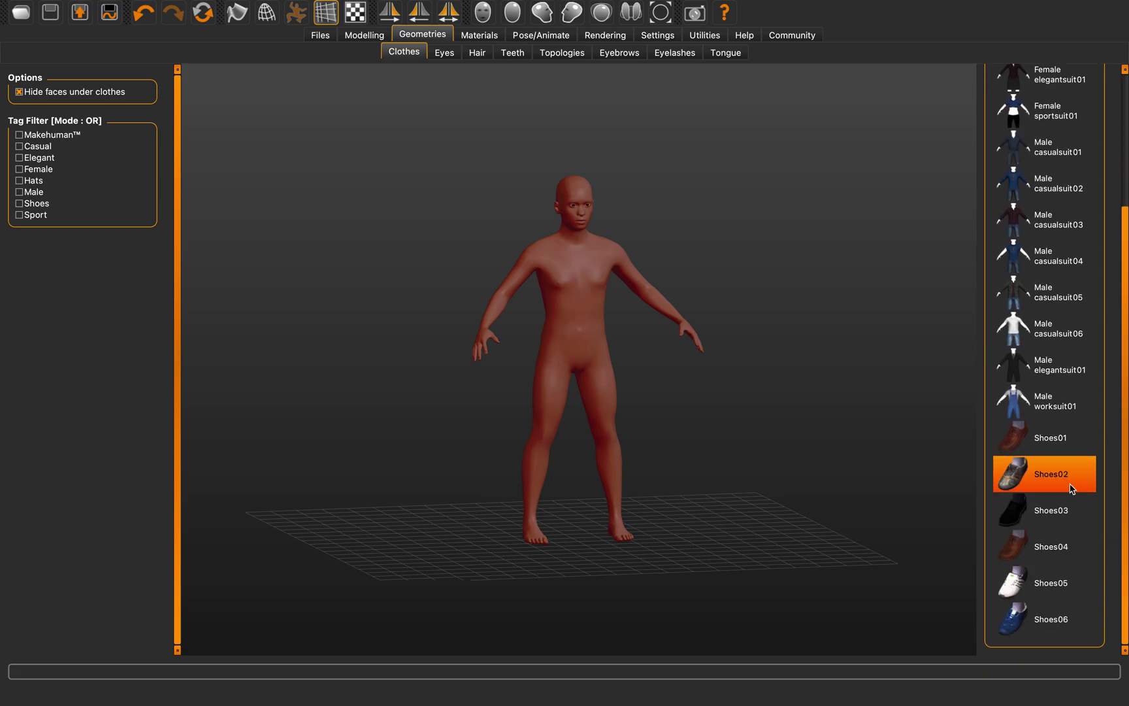
pyautogui.click(1059, 474)
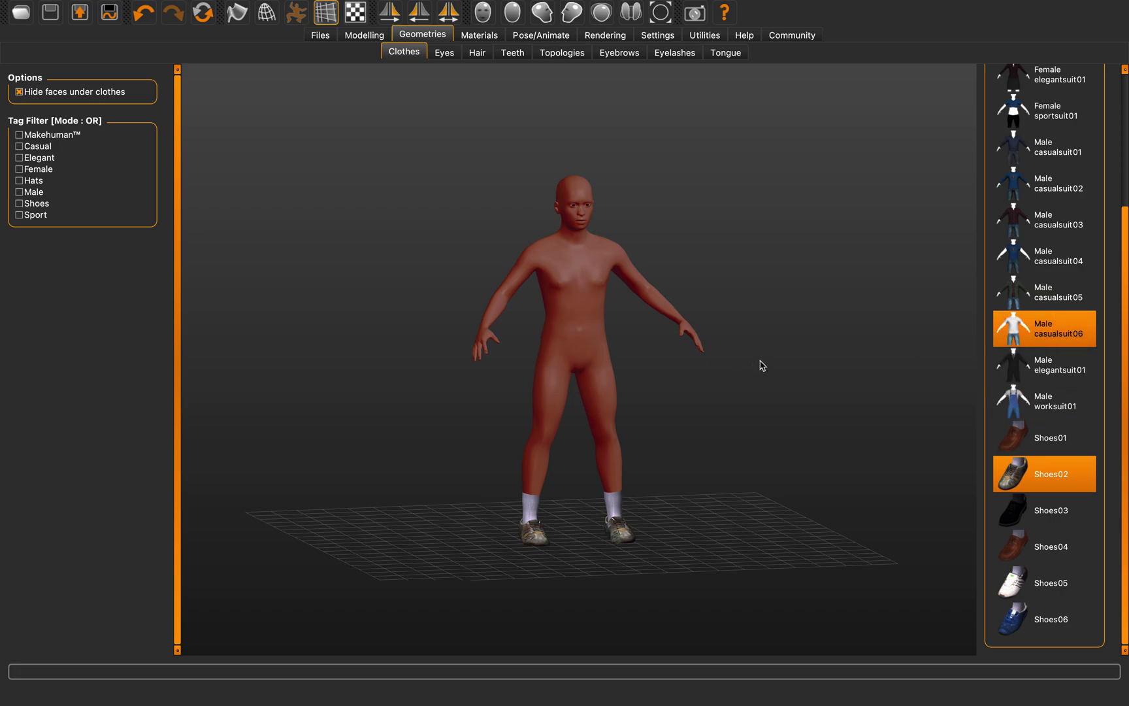
# Try the Male casualsuit06 outfit on the figure and swap it for Male casualsuit03
pyautogui.moveTo(758, 365)
pyautogui.mouseDown()
pyautogui.moveTo(676, 365)
pyautogui.moveTo(738, 360)
pyautogui.mouseUp()
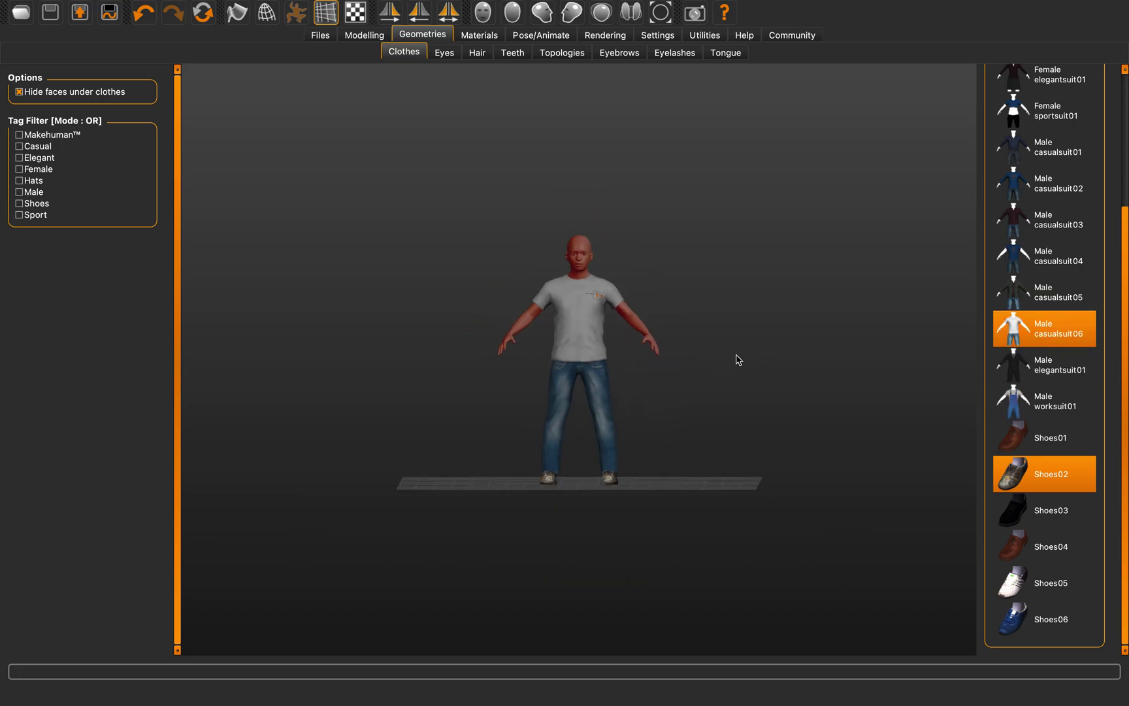
pyautogui.scroll(3, 738, 361)
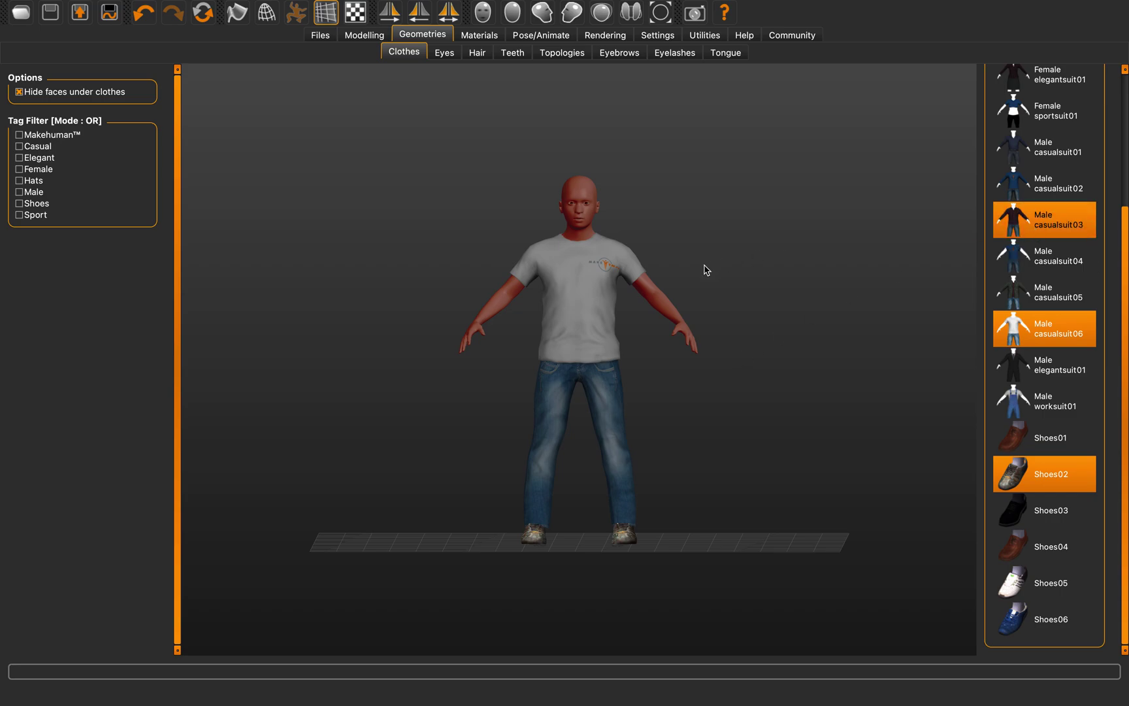
pyautogui.moveTo(724, 277); pyautogui.dragTo(738, 287)
pyautogui.click(1042, 327)
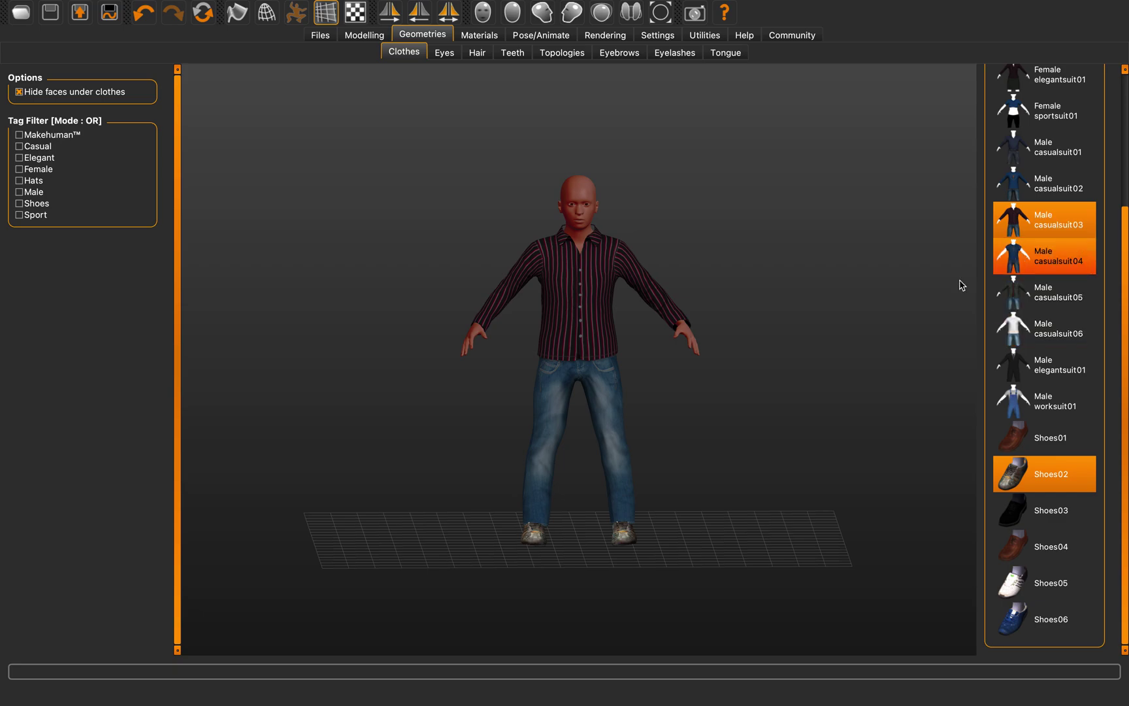
pyautogui.moveTo(958, 285); pyautogui.dragTo(714, 313)
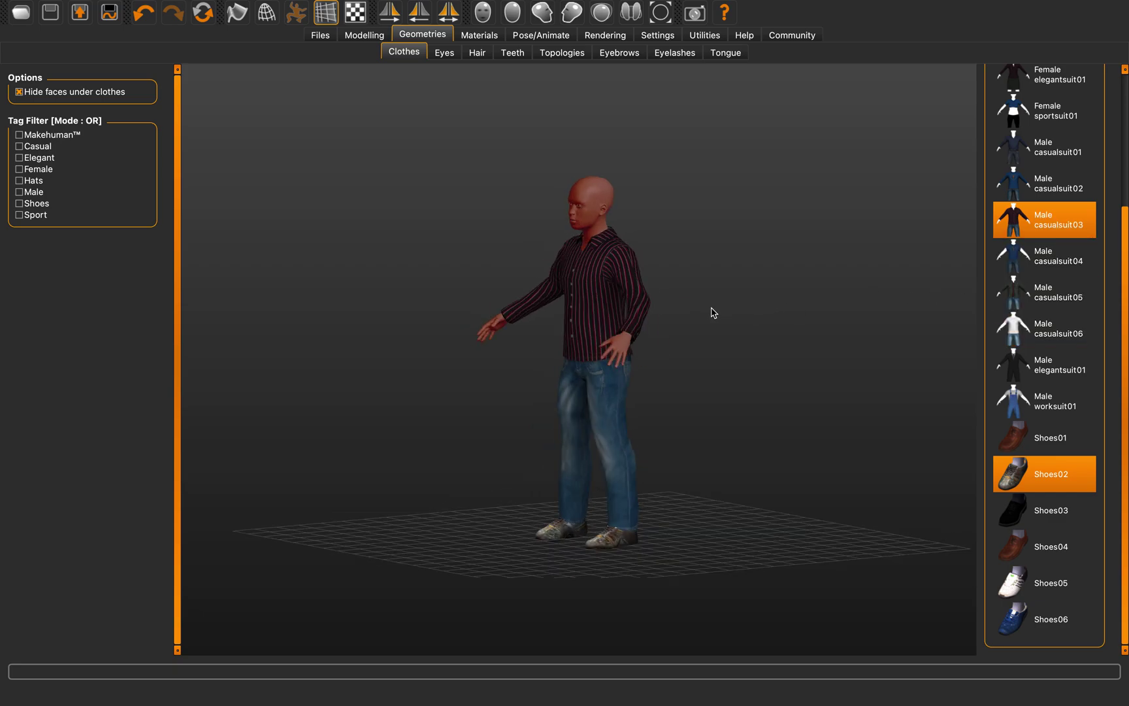
# Remove Male casualsuit03 and dress the figure in the Male worksuit01 overalls
pyautogui.click(1051, 229)
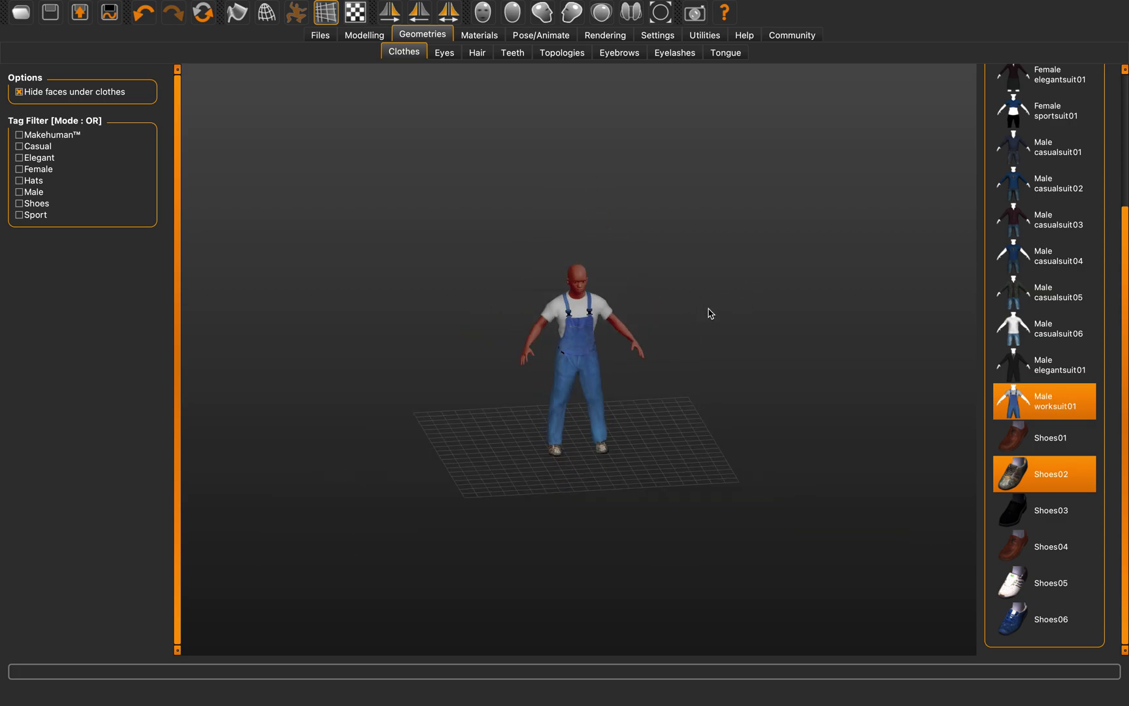
pyautogui.moveTo(665, 284); pyautogui.dragTo(699, 284)
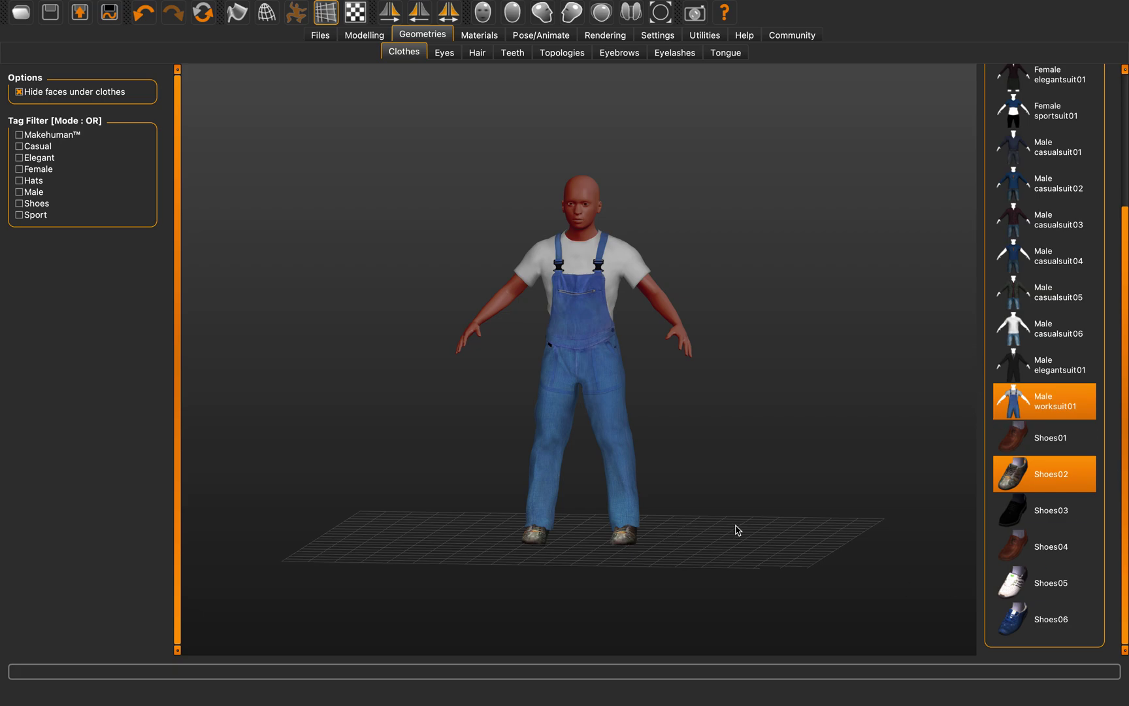
pyautogui.moveTo(738, 529); pyautogui.dragTo(712, 531)
pyautogui.scroll(5, 1046, 392)
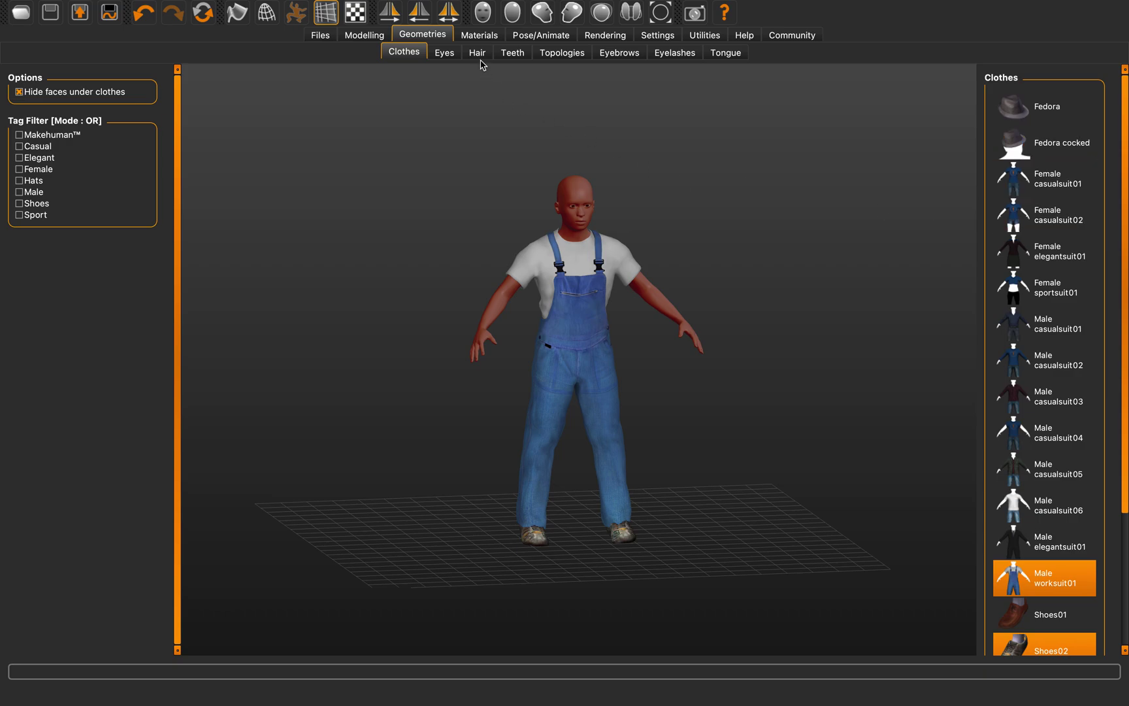
# Switch the figure's eye geometry to the Low-poly eyes
pyautogui.click(454, 56)
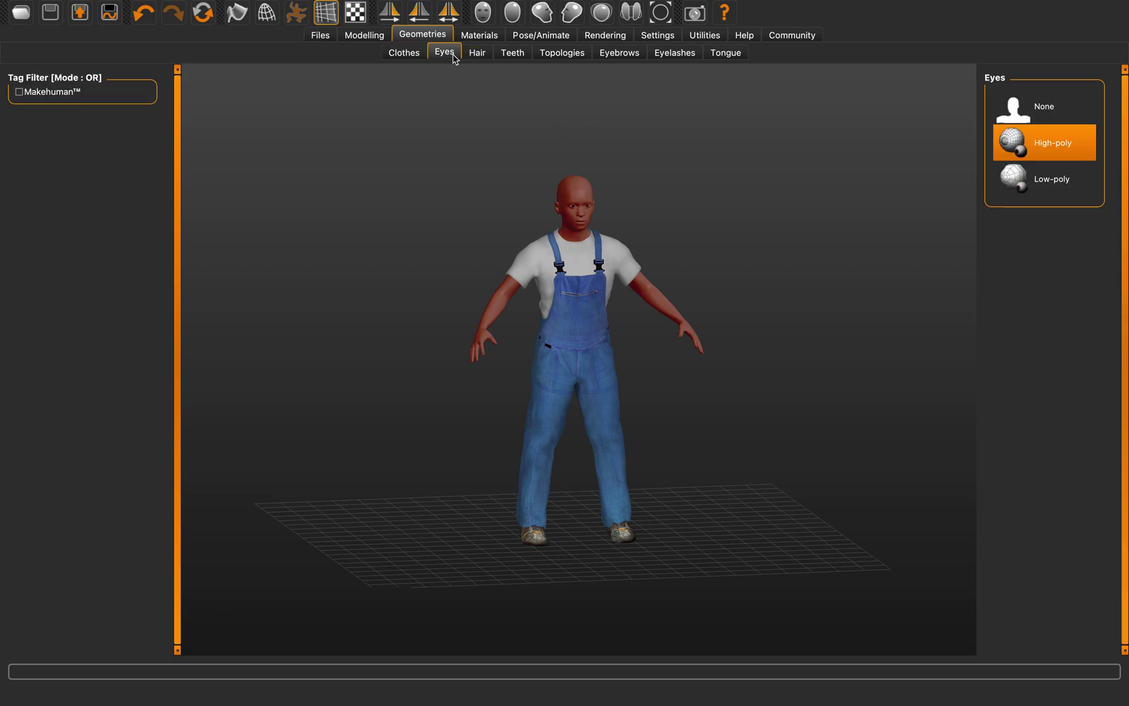
pyautogui.click(1039, 186)
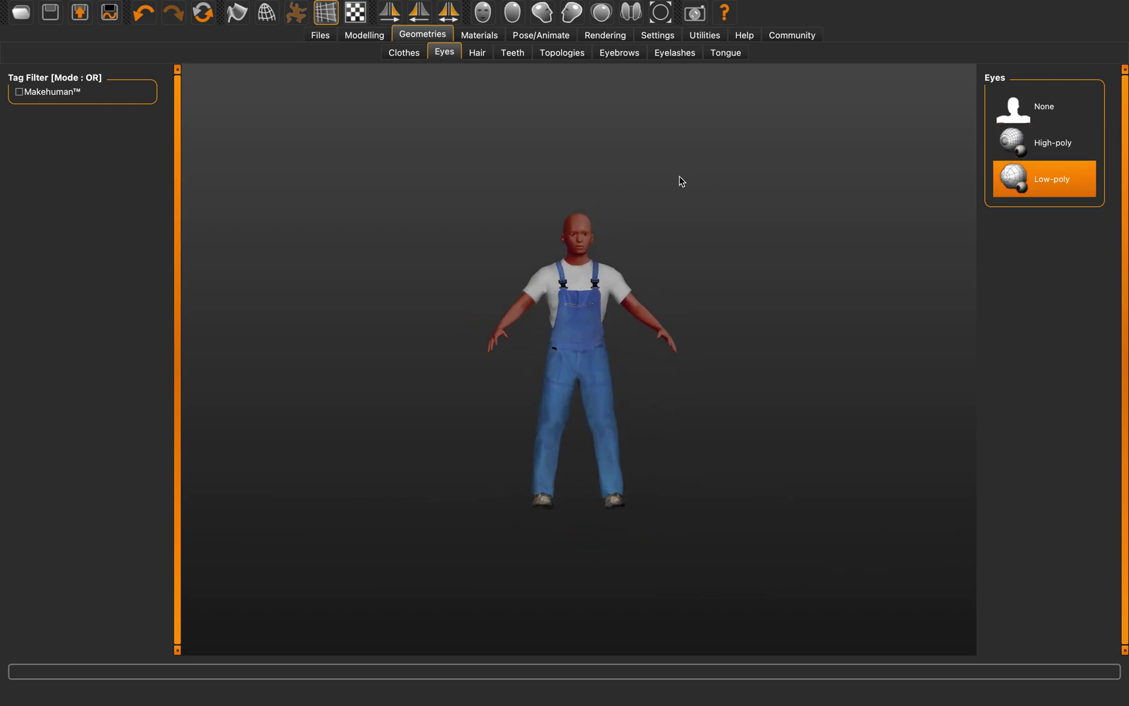
pyautogui.scroll(2, 751, 183)
pyautogui.moveTo(600, 185); pyautogui.dragTo(606, 181)
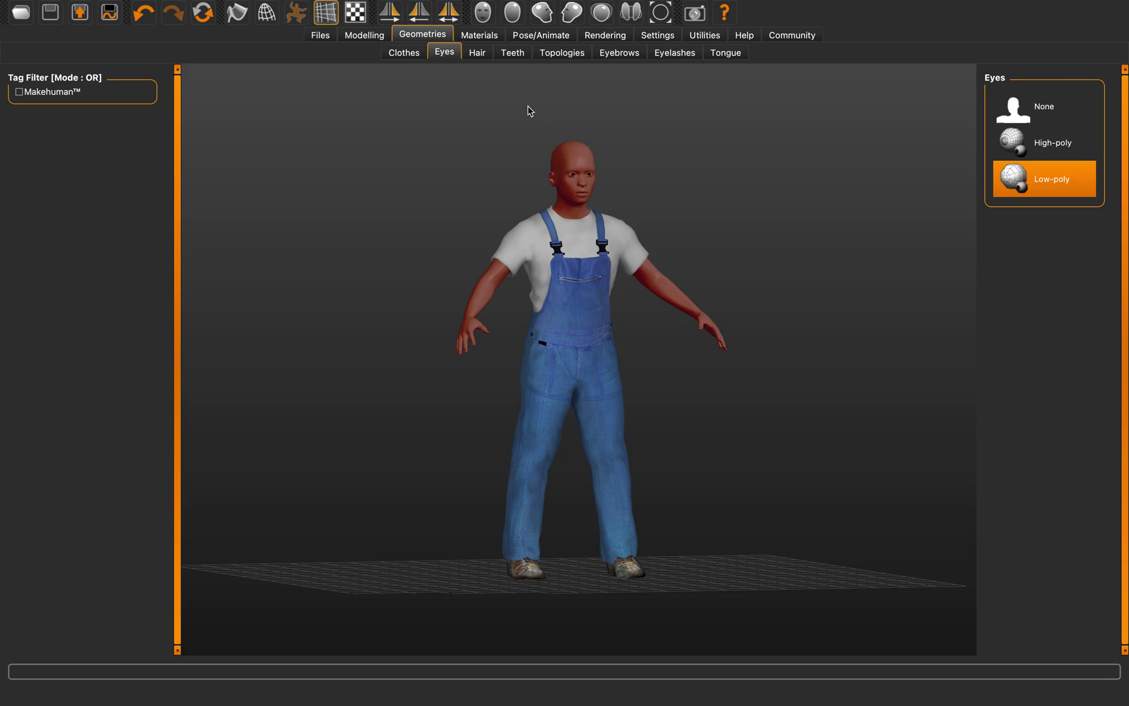
# Try the Braid01 hairstyle on the figure, remove it, and give him the Short04 hair
pyautogui.click(478, 54)
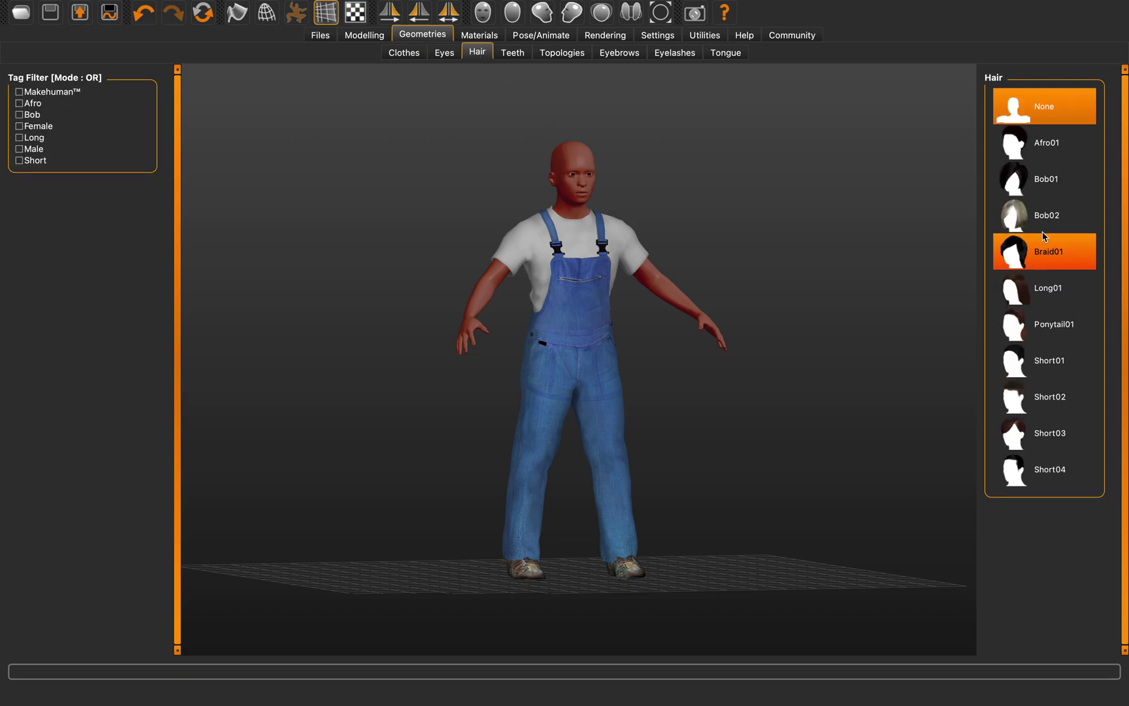
pyautogui.click(1044, 263)
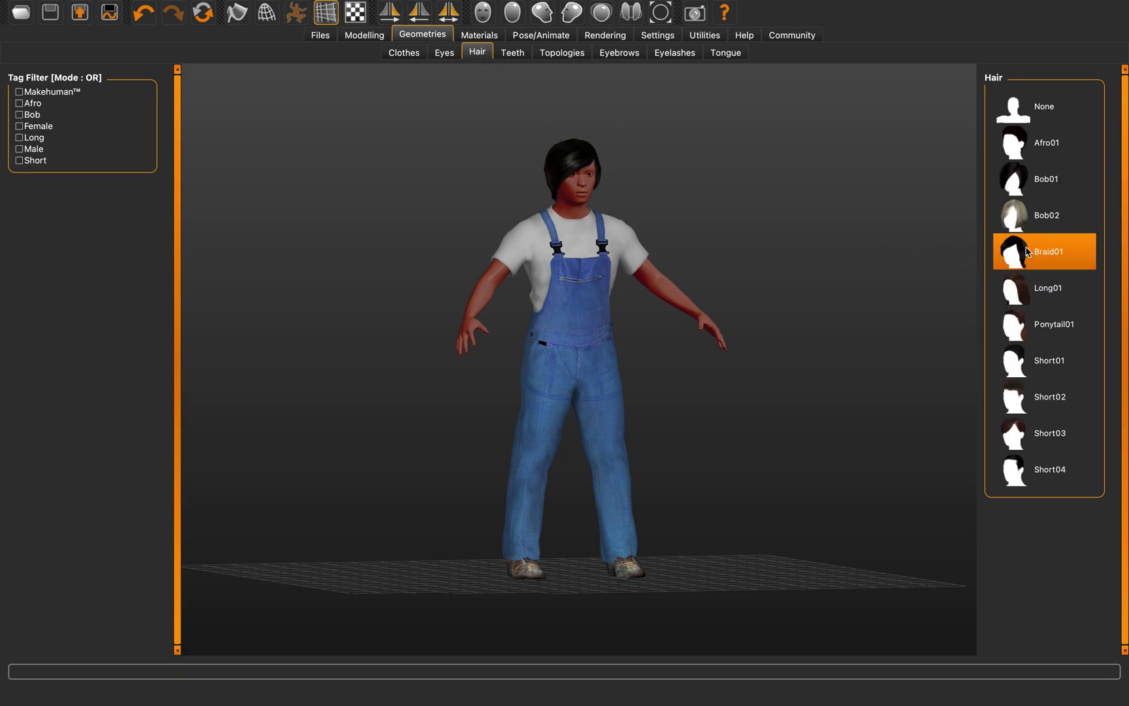
pyautogui.click(1047, 113)
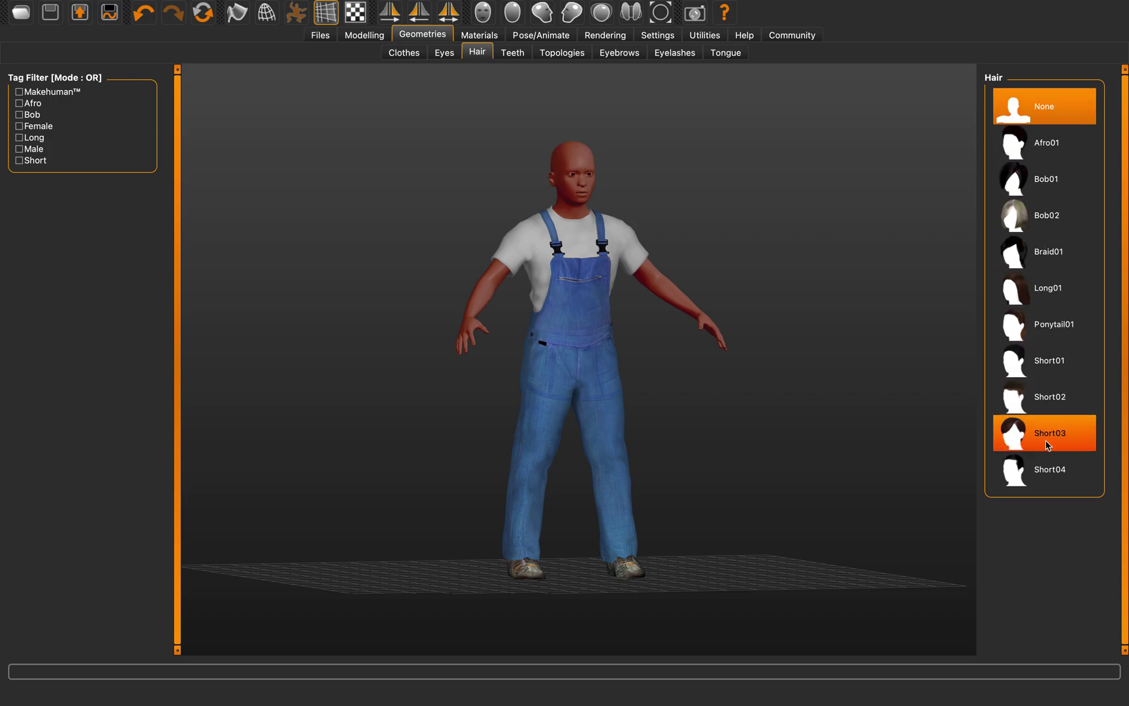
pyautogui.click(1049, 471)
pyautogui.moveTo(719, 273); pyautogui.dragTo(590, 147)
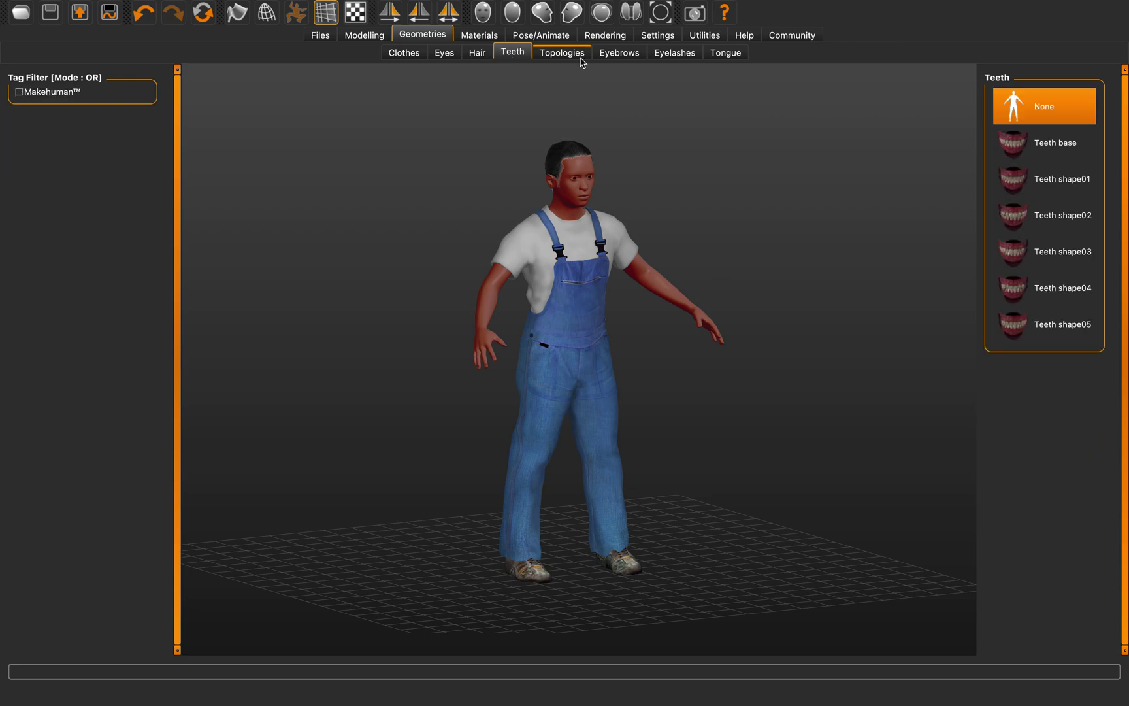
# Add the Teeth base geometry and give the figure Eyebrow004 eyebrows after trying Eyebrow009
pyautogui.click(1046, 145)
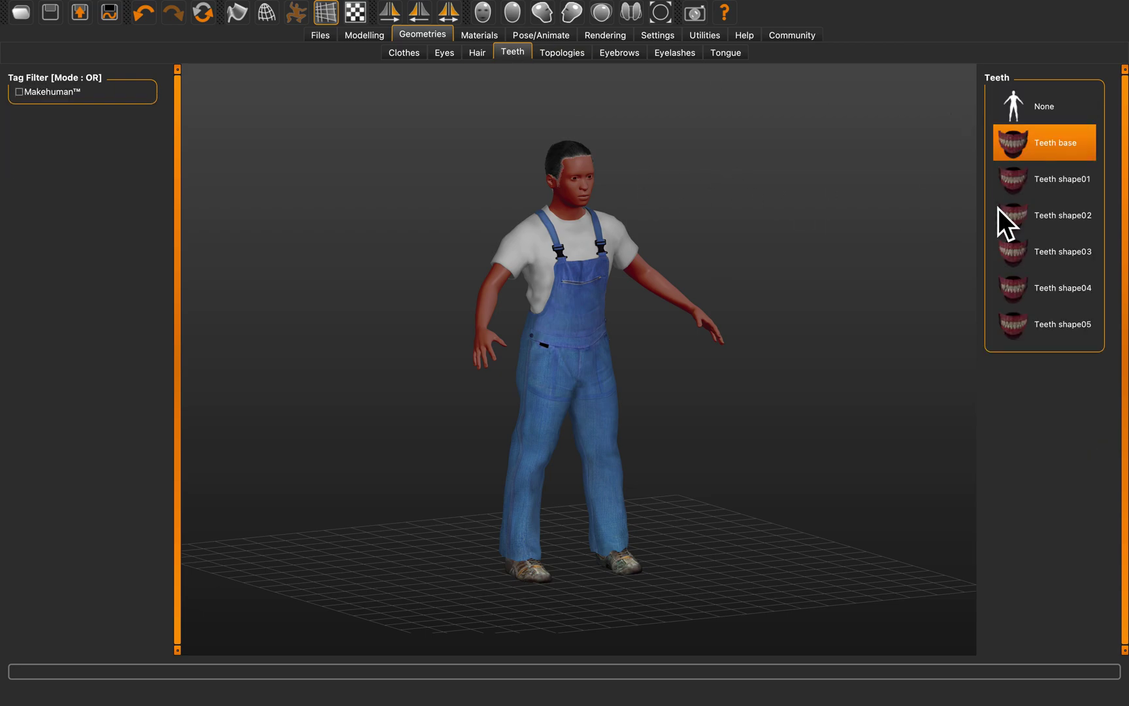
pyautogui.click(569, 55)
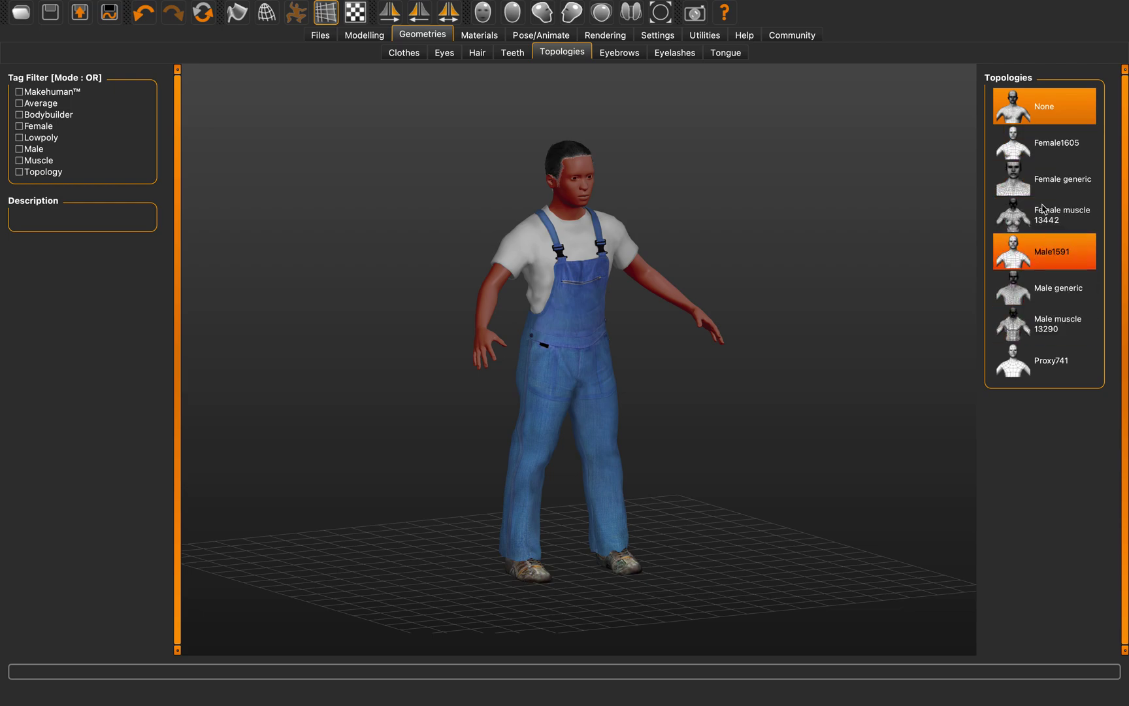
pyautogui.click(620, 52)
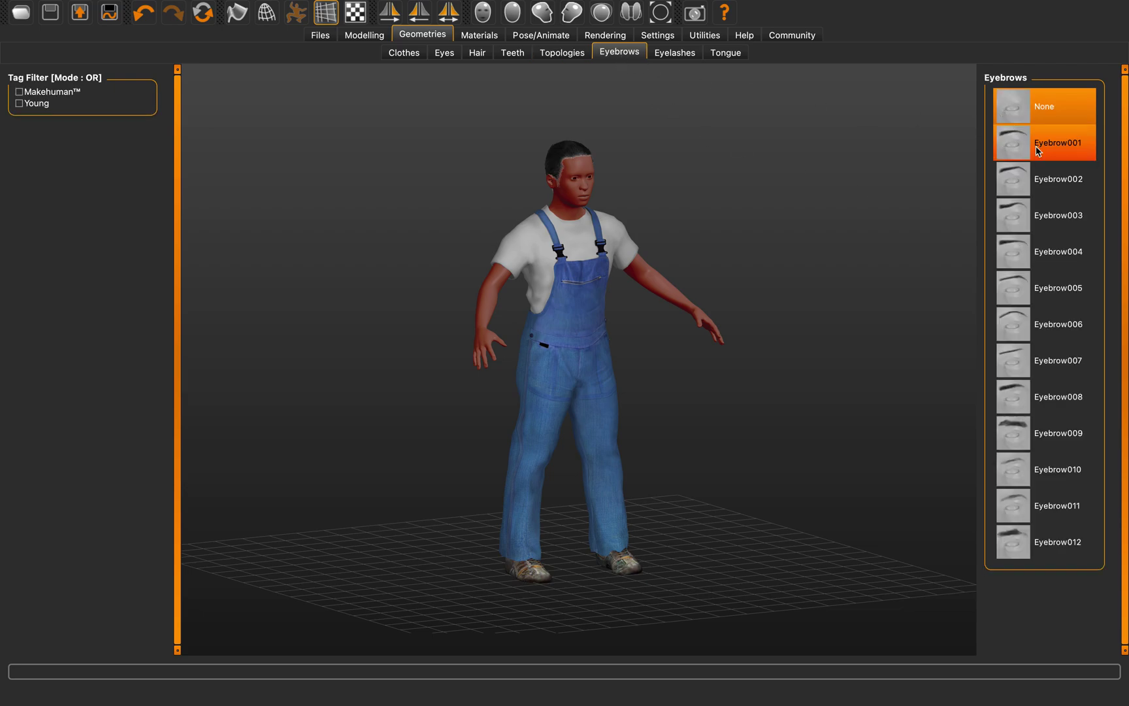
pyautogui.click(1076, 428)
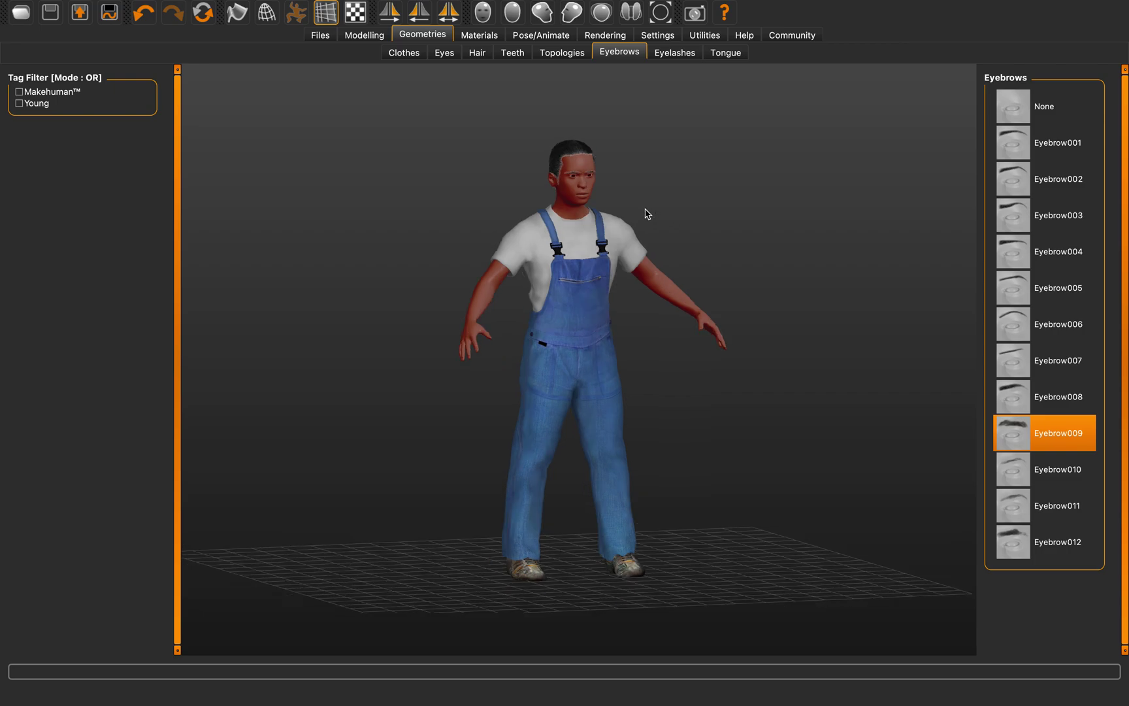
pyautogui.click(1051, 251)
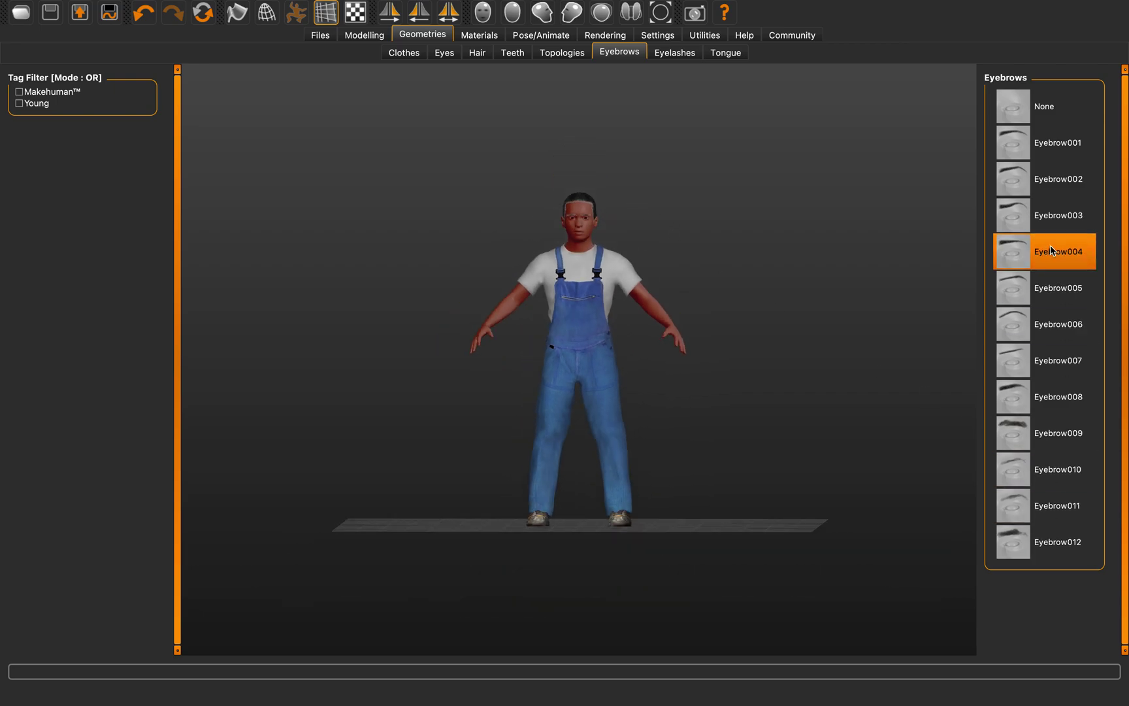
pyautogui.scroll(-3, 698, 212)
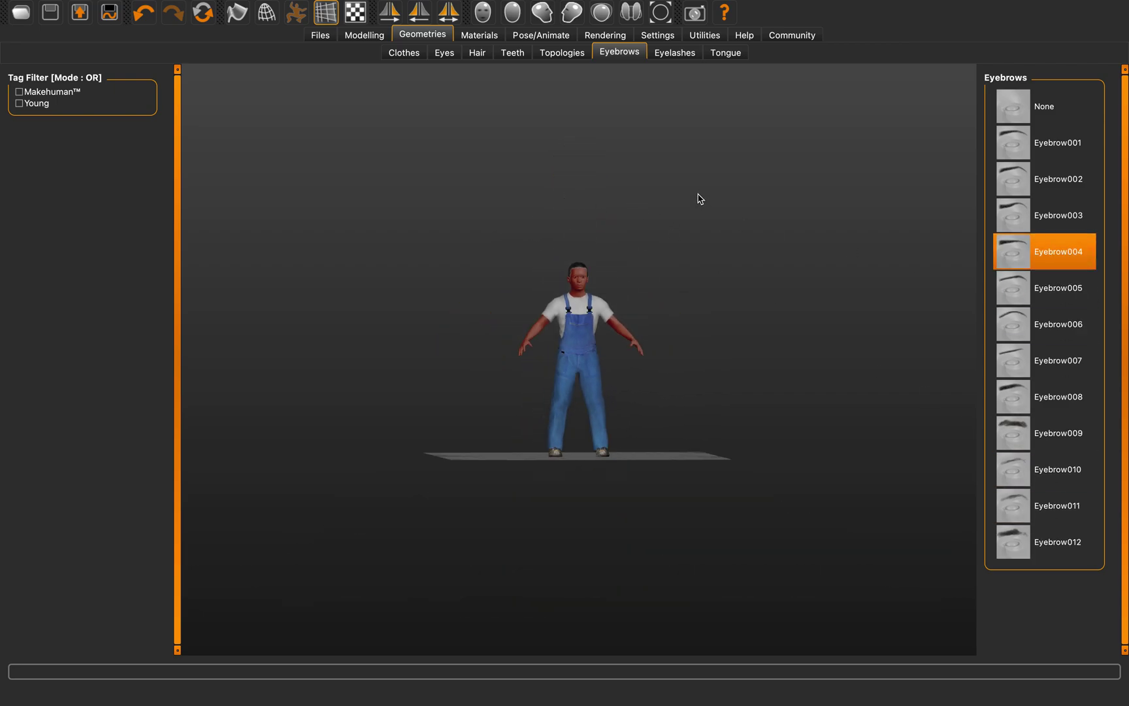
pyautogui.scroll(5, 699, 196)
# Add the Tongue01 geometry to the figure, leaving the eyelashes set to None
pyautogui.click(683, 52)
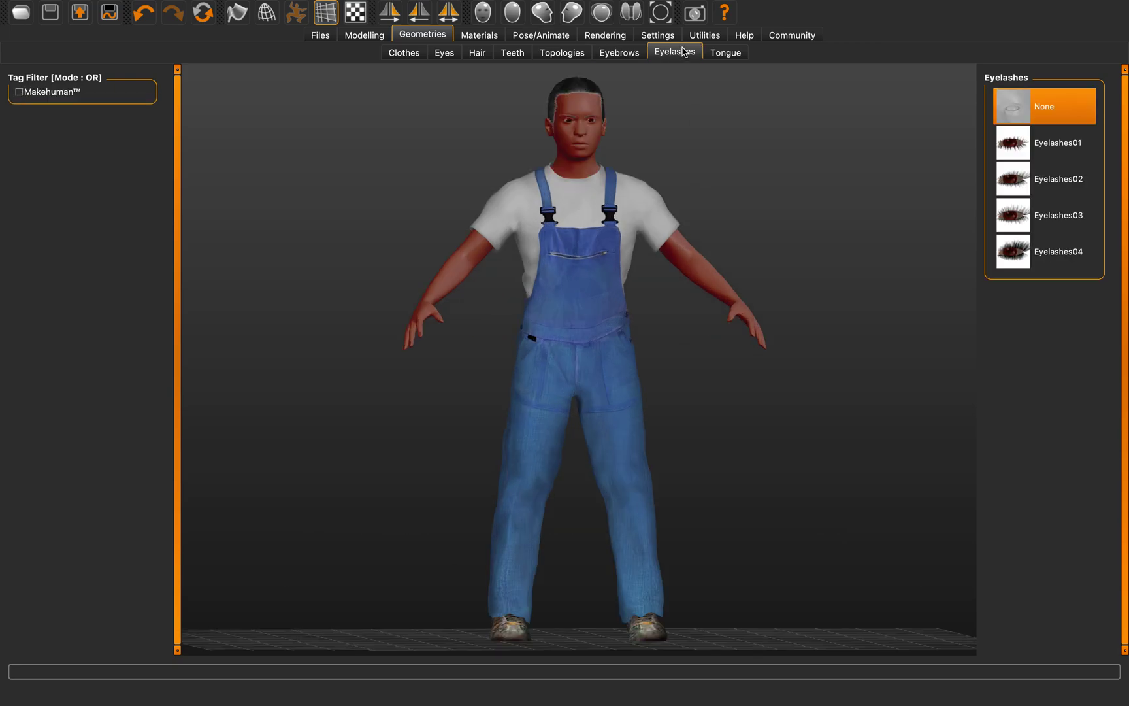
pyautogui.click(724, 56)
pyautogui.click(1046, 140)
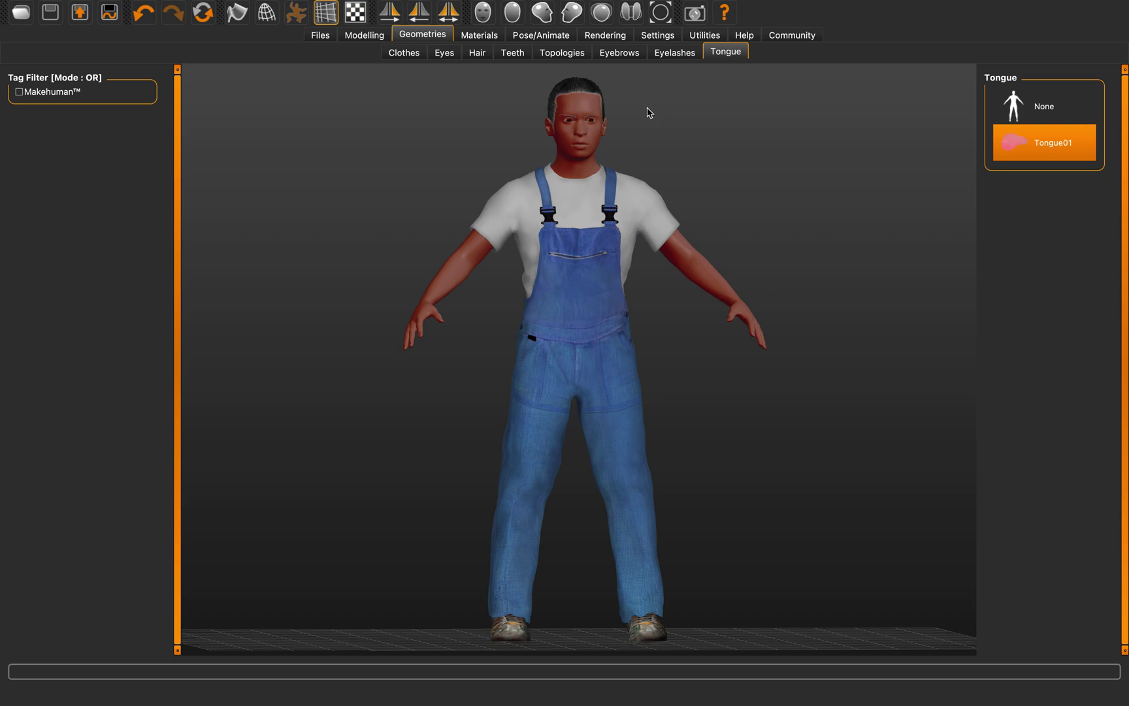
# Try several middle-aged Asian and Caucasian skin materials on the figure, plus Old asian female and Old asian male
pyautogui.click(478, 37)
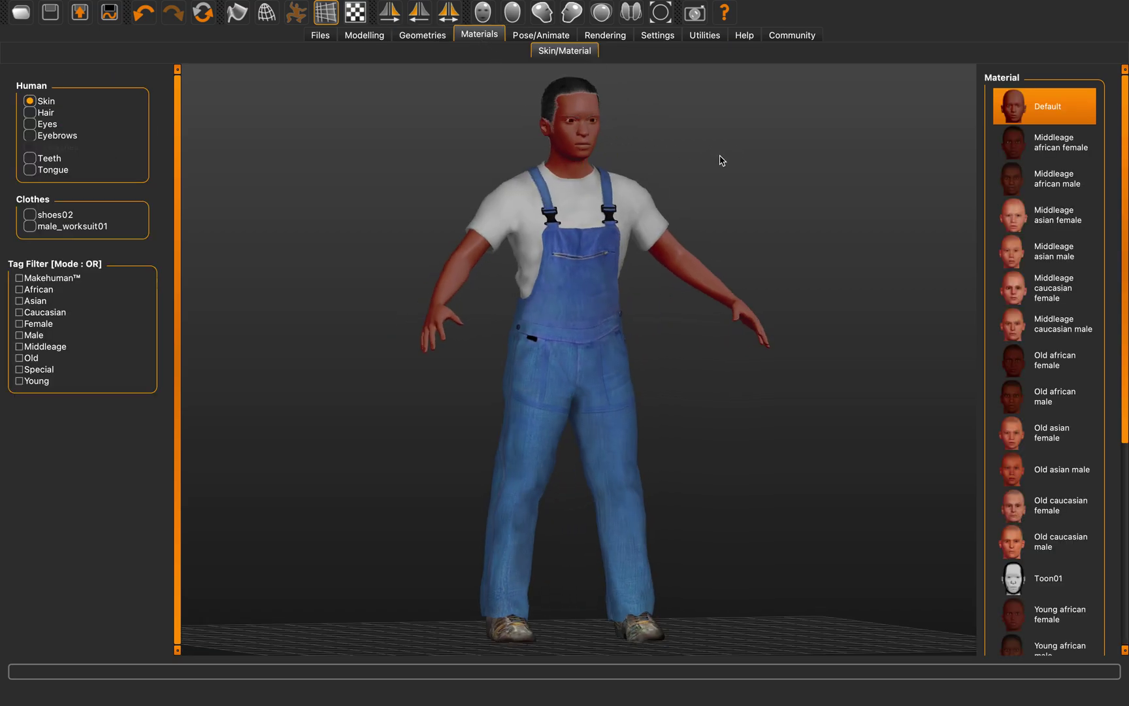
pyautogui.click(1037, 223)
pyautogui.click(1053, 290)
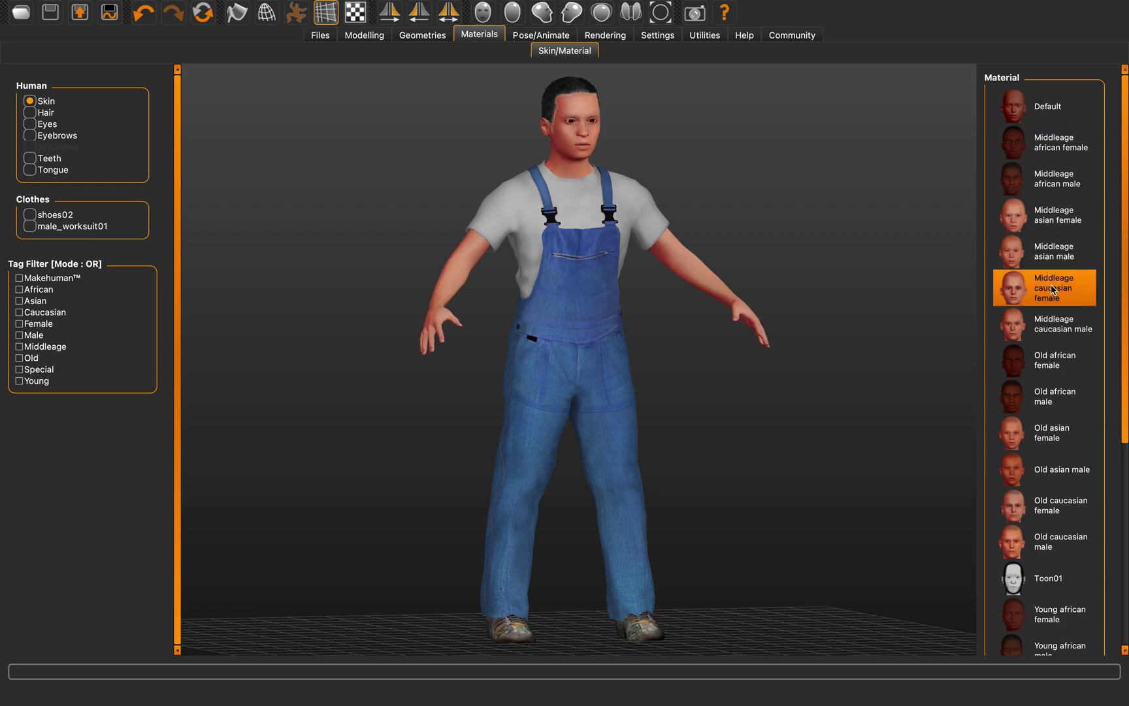
pyautogui.click(1052, 323)
pyautogui.click(1053, 251)
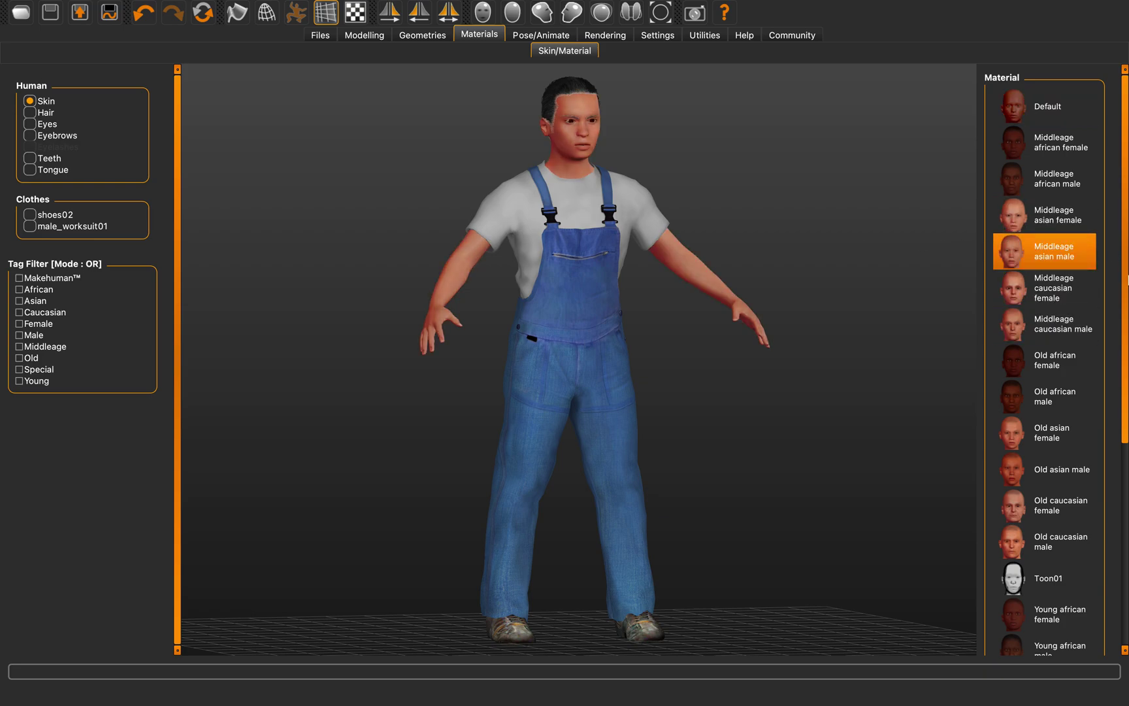
pyautogui.scroll(-1, 1127, 300)
pyautogui.click(1053, 400)
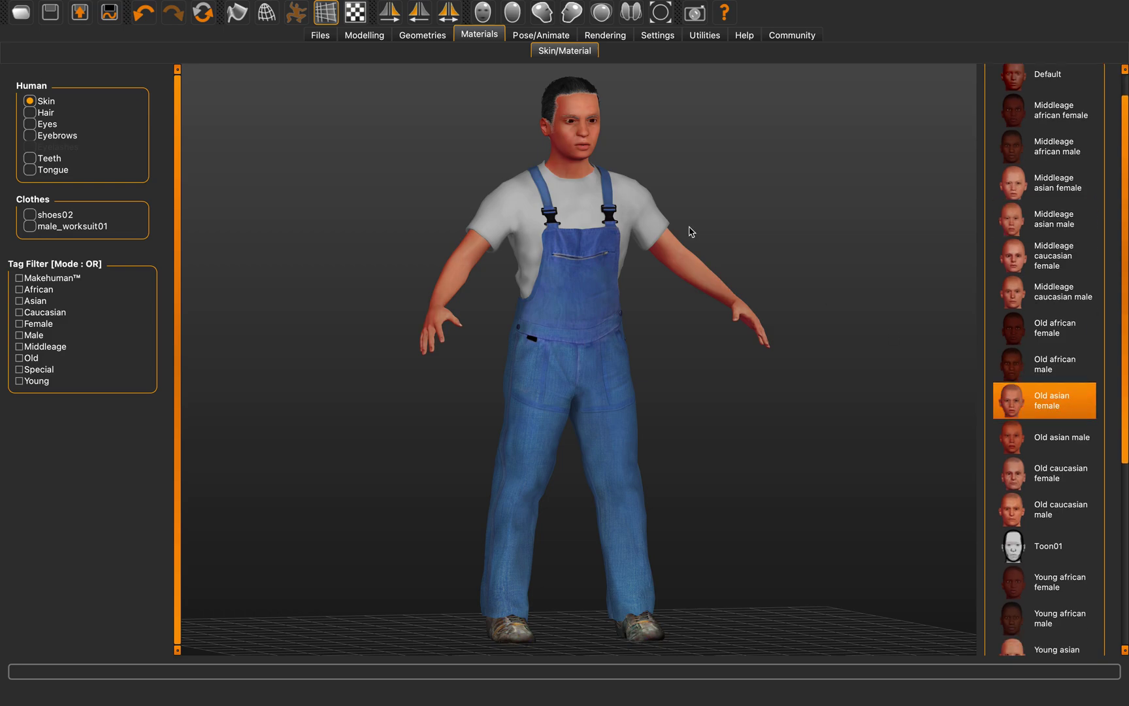
pyautogui.click(1052, 437)
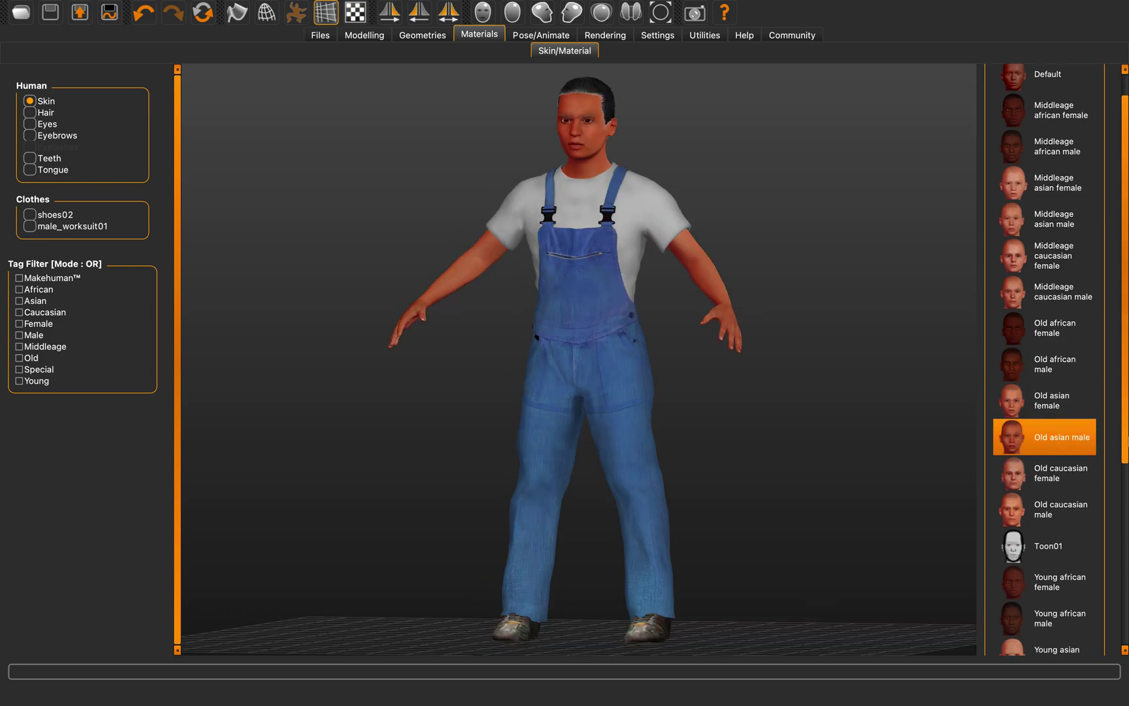
# Try the Toon01, Young asian male and Young asian female skin materials on the figure
pyautogui.scroll(-3, 1113, 496)
pyautogui.click(1065, 460)
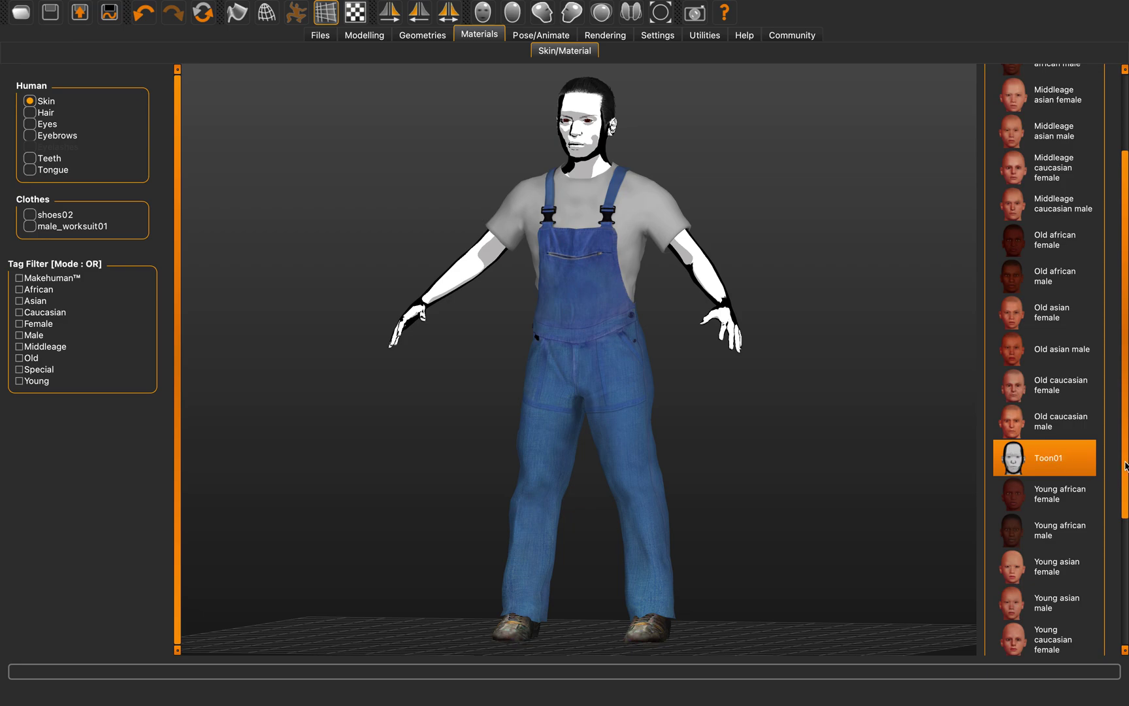
pyautogui.scroll(-3, 1126, 465)
pyautogui.click(1072, 502)
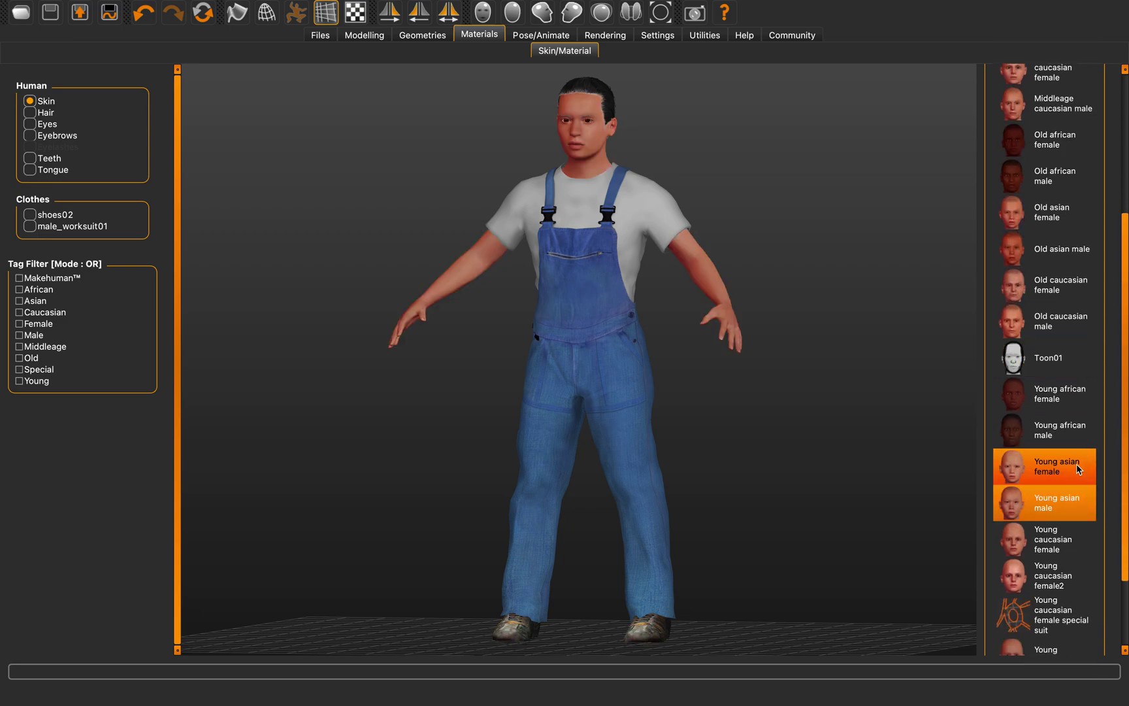
pyautogui.click(1078, 469)
pyautogui.scroll(-2, 1078, 469)
pyautogui.moveTo(764, 343); pyautogui.dragTo(819, 344)
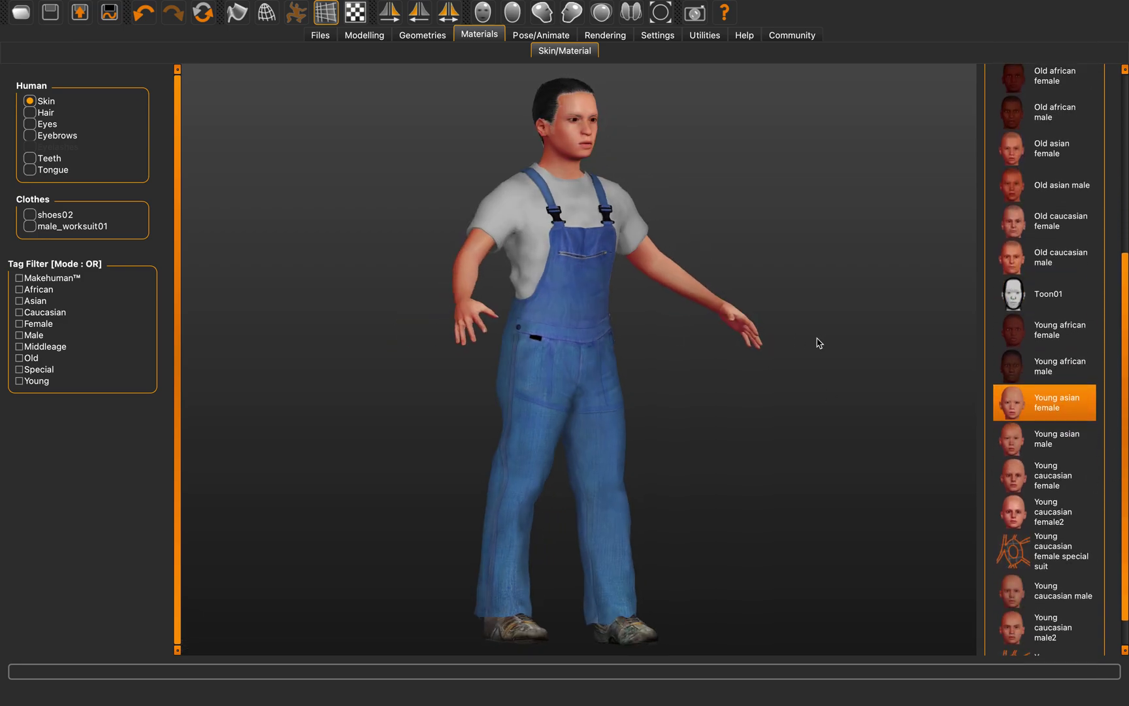
# Compare further young Caucasian, Asian and African skin materials on the figure and settle on Young asian female
pyautogui.click(1046, 509)
pyautogui.click(1048, 432)
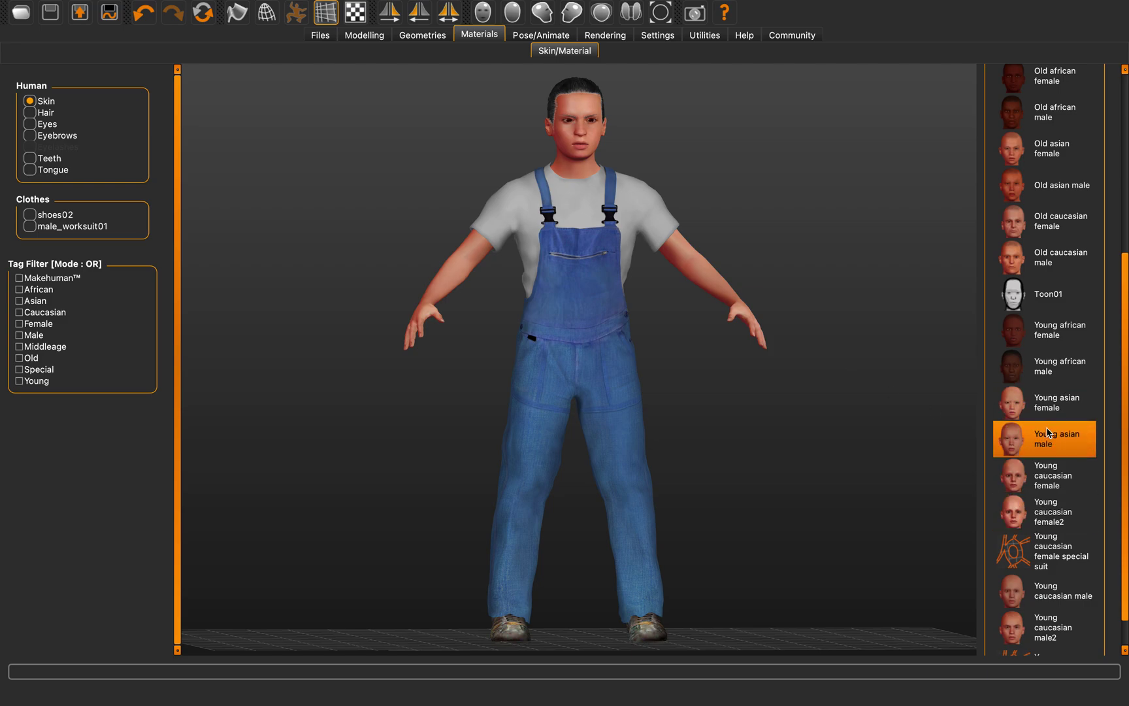
pyautogui.moveTo(774, 306); pyautogui.dragTo(805, 298)
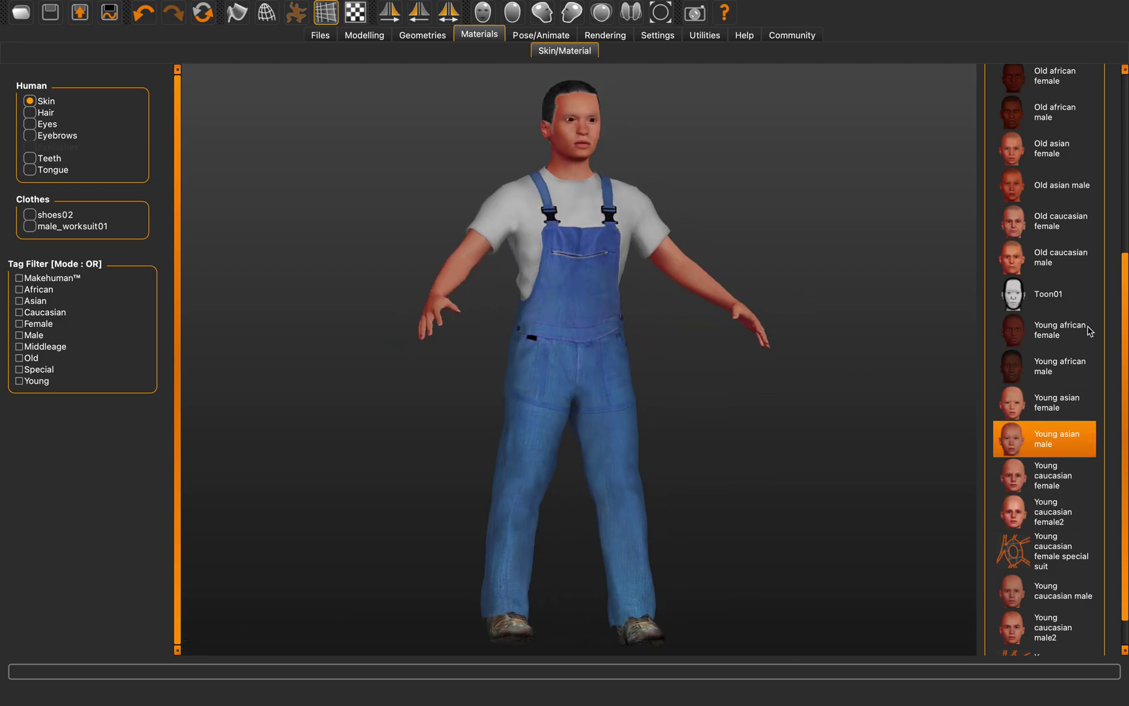
pyautogui.click(1089, 332)
pyautogui.click(1072, 365)
pyautogui.moveTo(791, 365); pyautogui.dragTo(935, 405)
pyautogui.click(1046, 402)
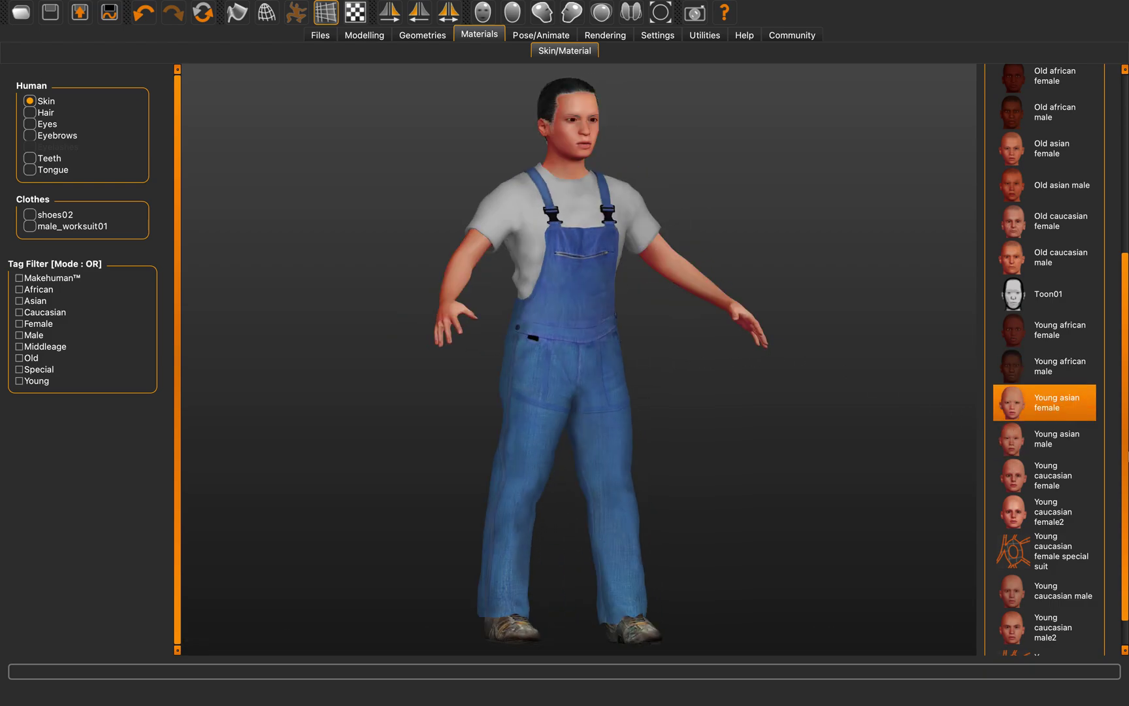
pyautogui.moveTo(687, 337); pyautogui.dragTo(590, 366)
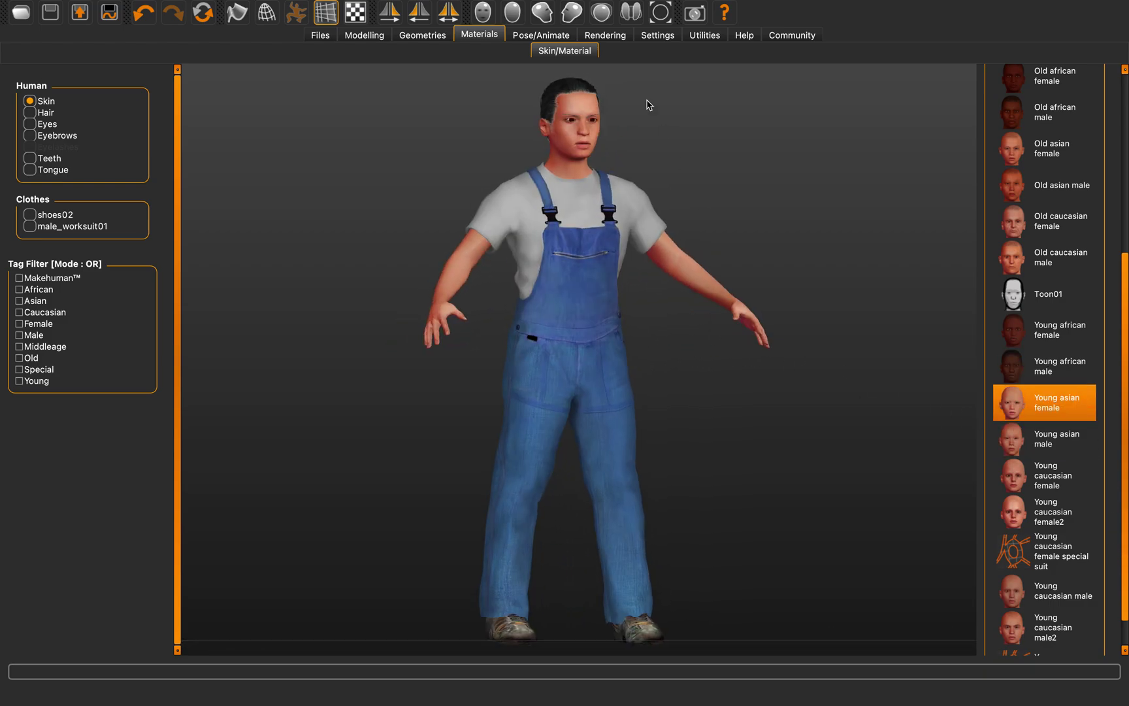
# Rig the figure with the Game engine skeleton preset
pyautogui.click(540, 37)
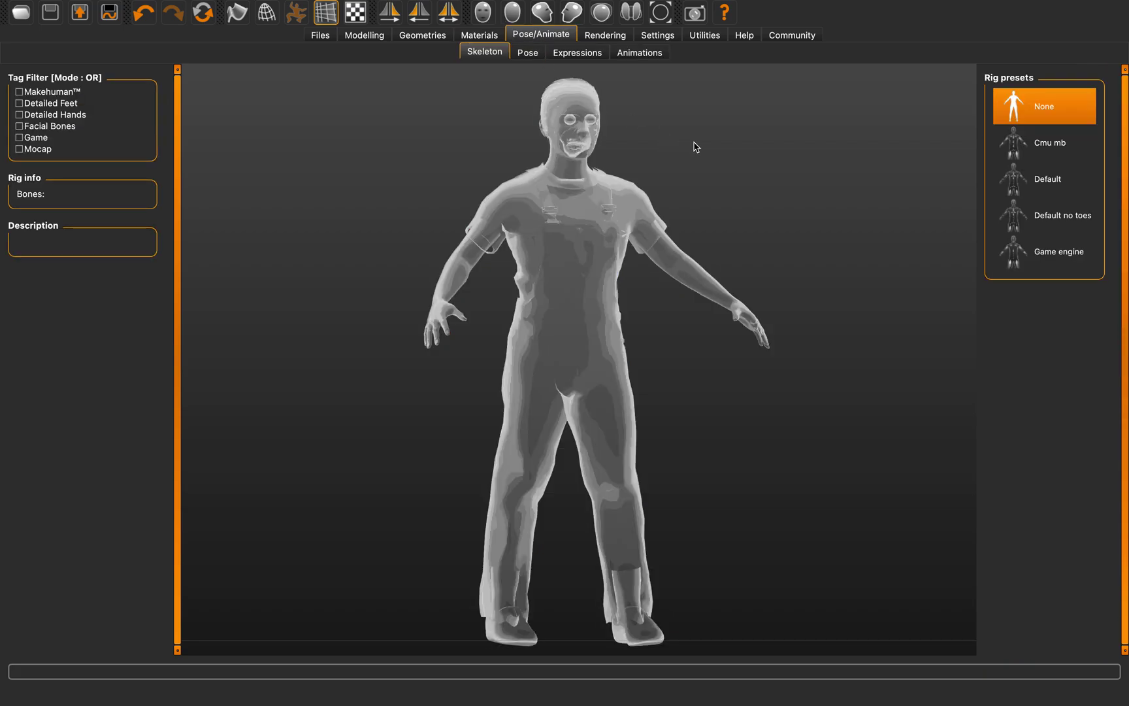
pyautogui.moveTo(696, 147); pyautogui.dragTo(542, 194)
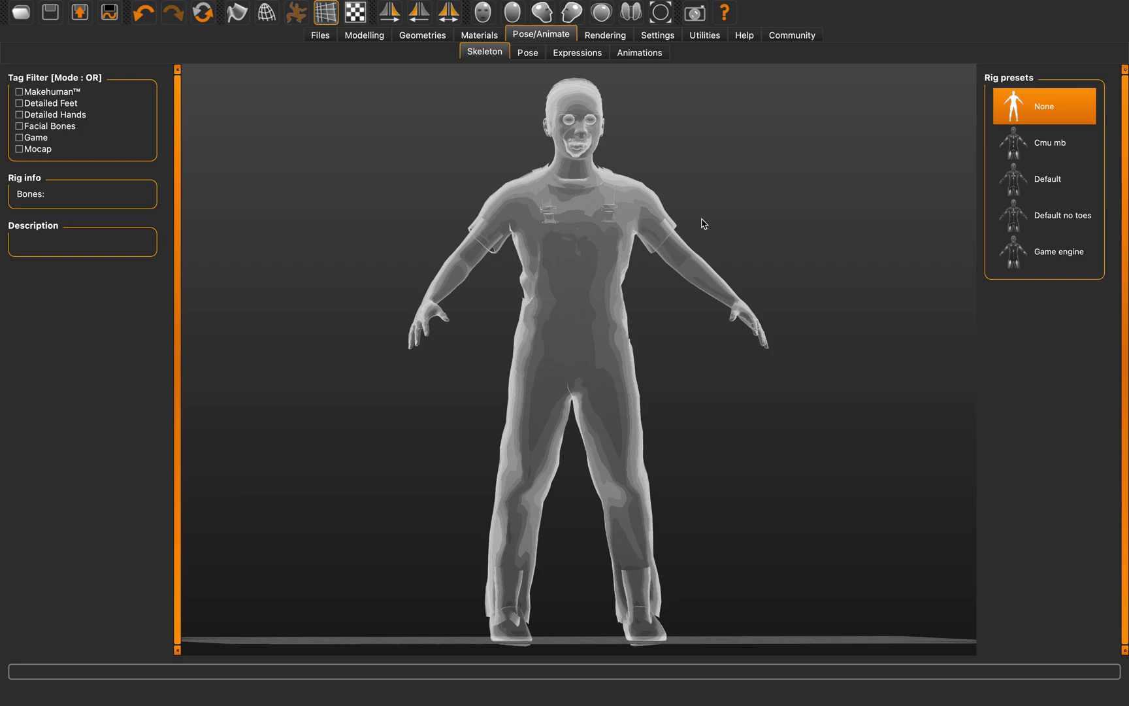
pyautogui.click(1014, 257)
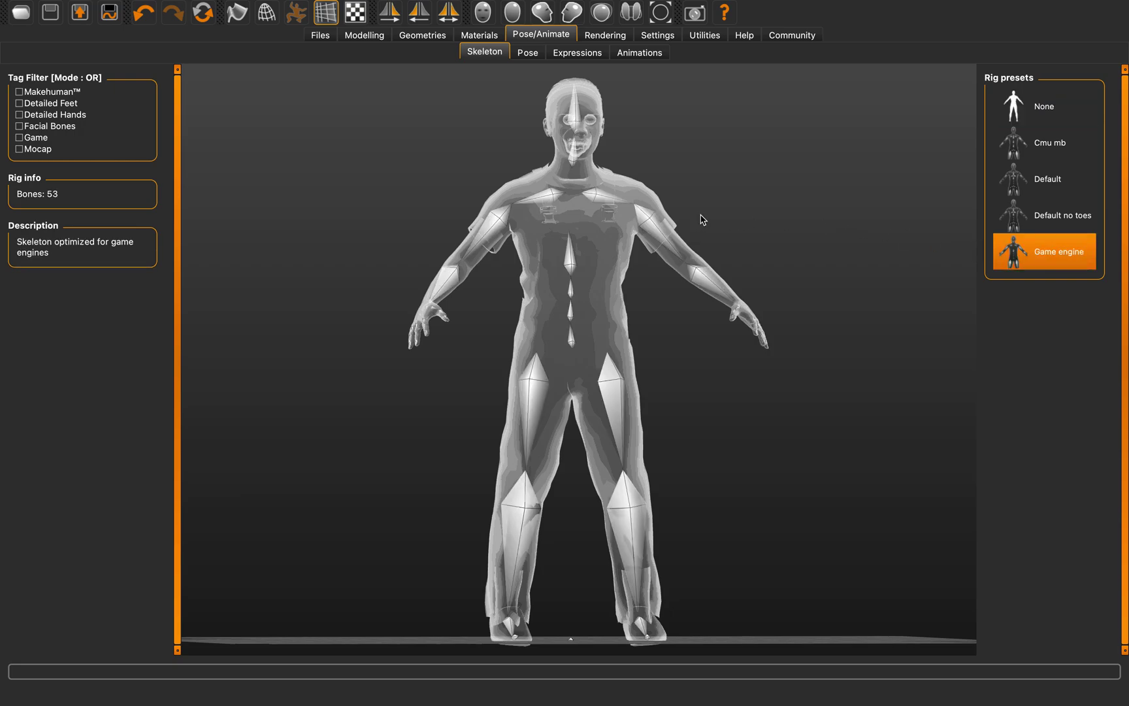
pyautogui.moveTo(701, 219); pyautogui.dragTo(774, 227)
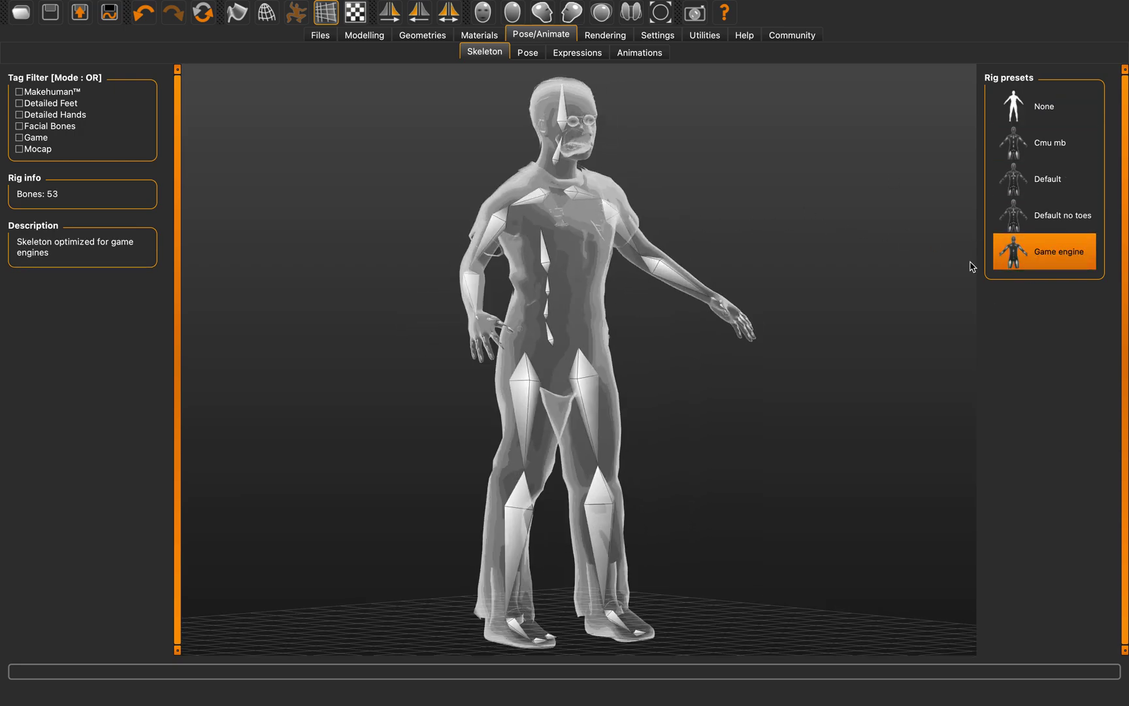
# Try the Fight01 pose on the rigged figure and switch it to the Gym01 pose
pyautogui.click(528, 53)
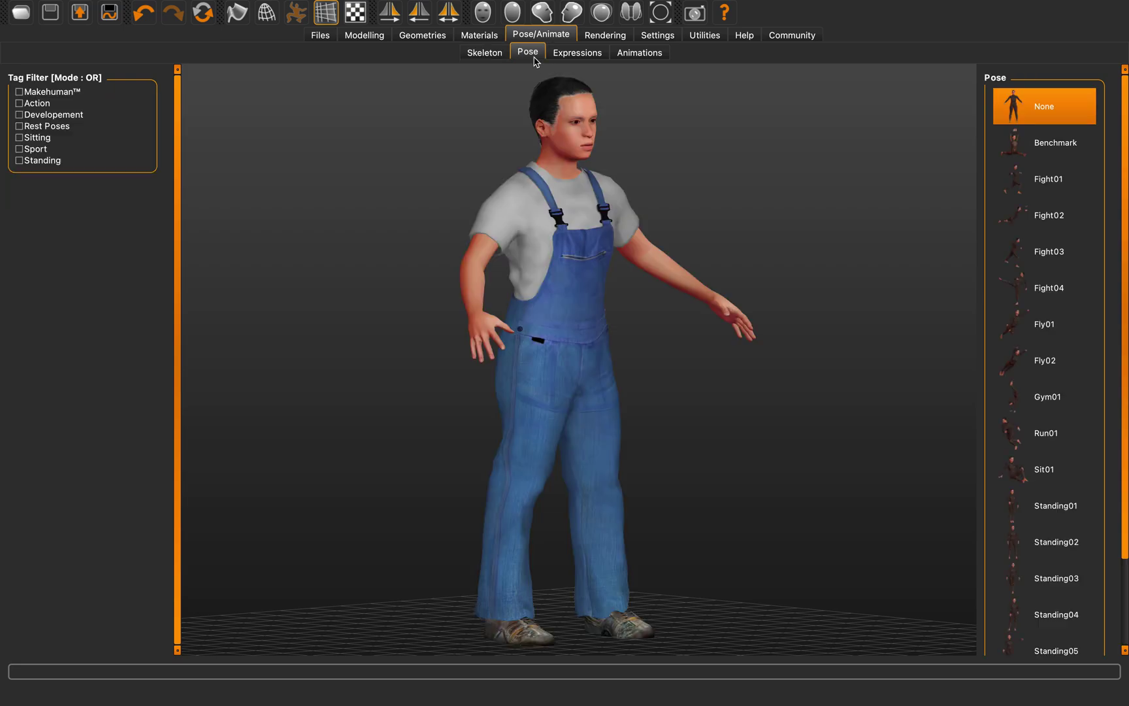
pyautogui.click(1077, 191)
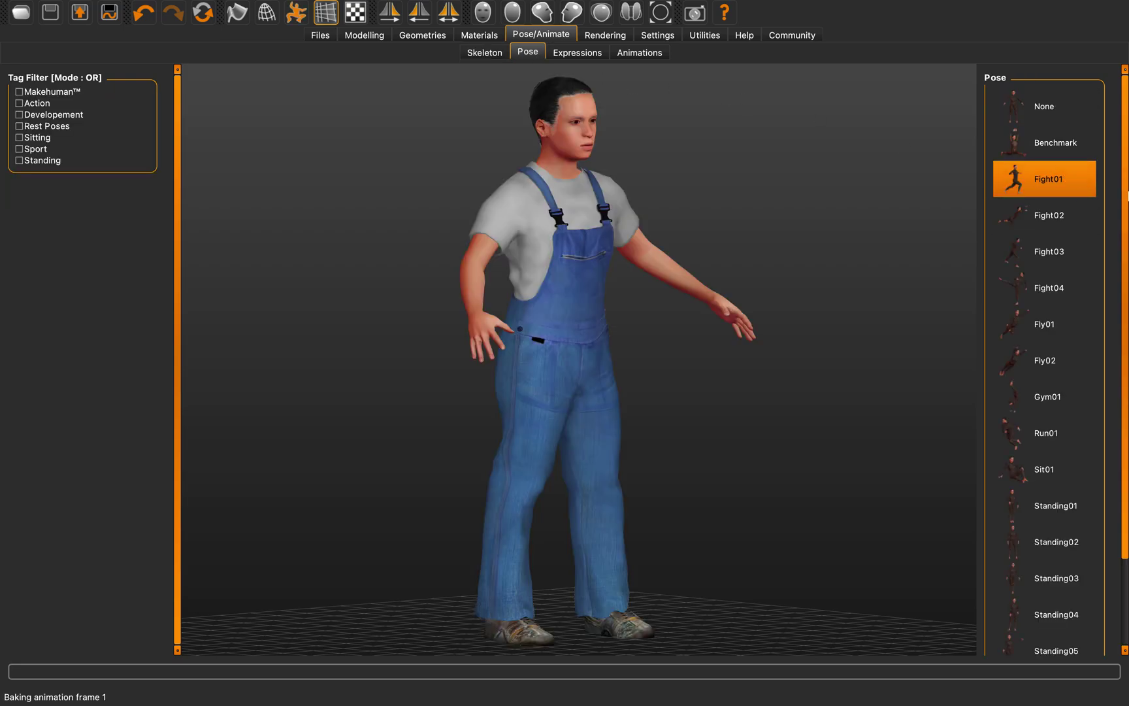
pyautogui.moveTo(1126, 274); pyautogui.dragTo(1120, 317)
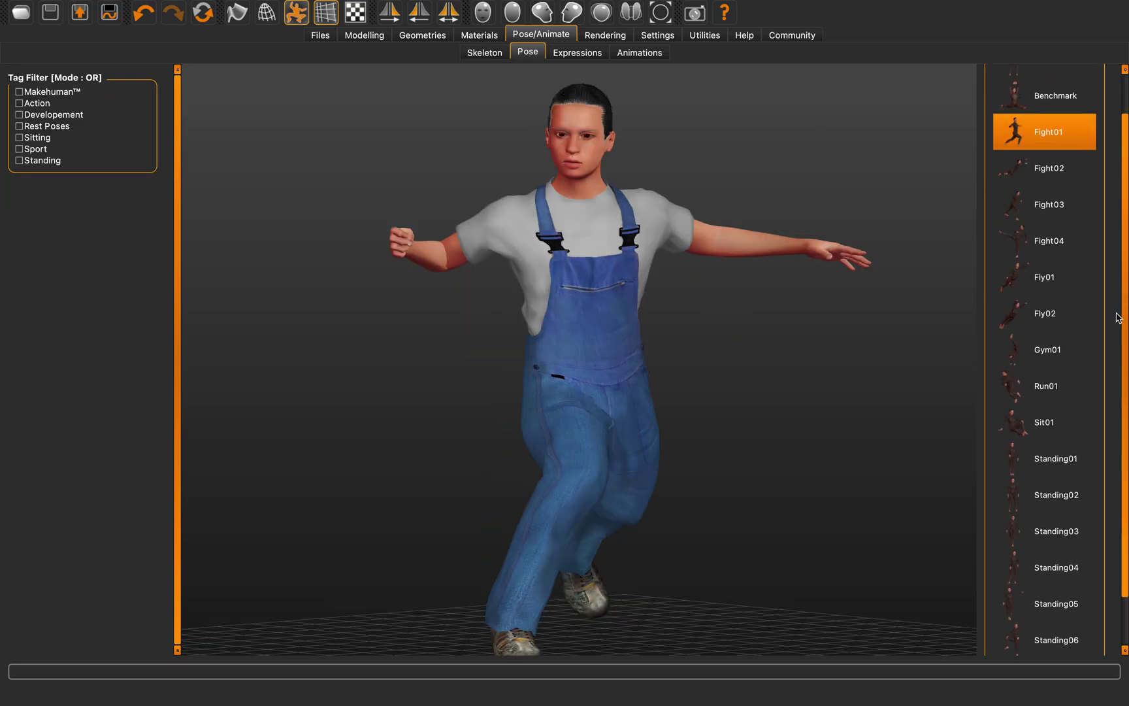
pyautogui.click(1072, 349)
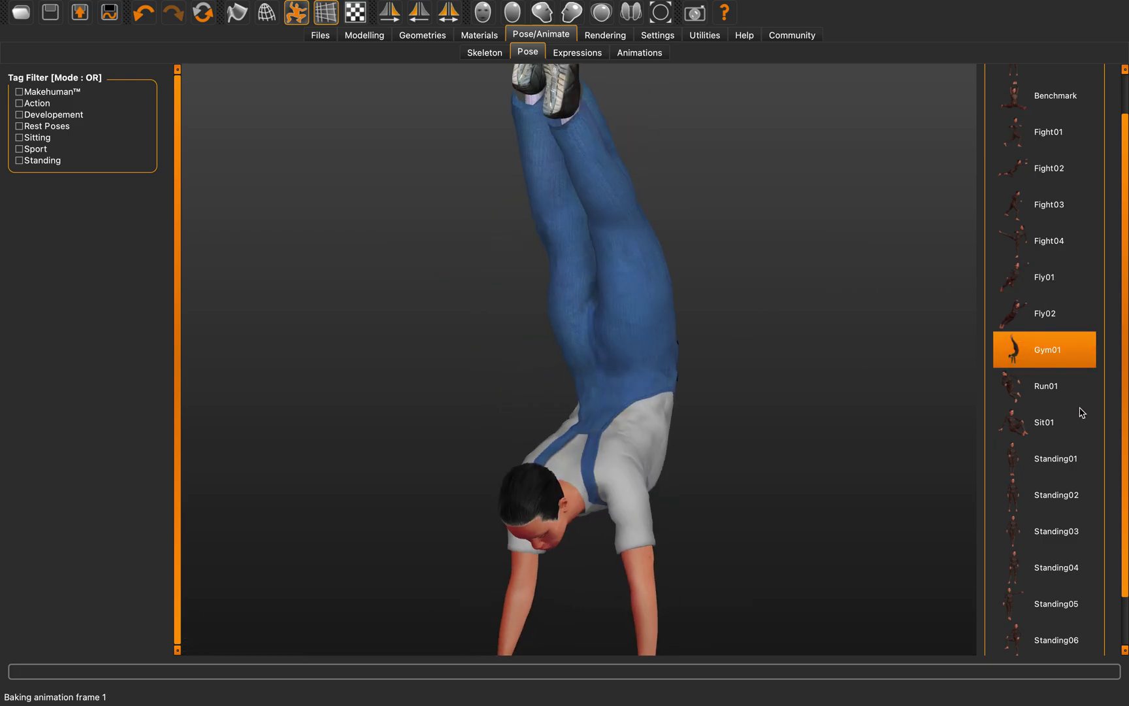
# Try the Sit01 and Standing04 poses on the rigged figure
pyautogui.click(1053, 421)
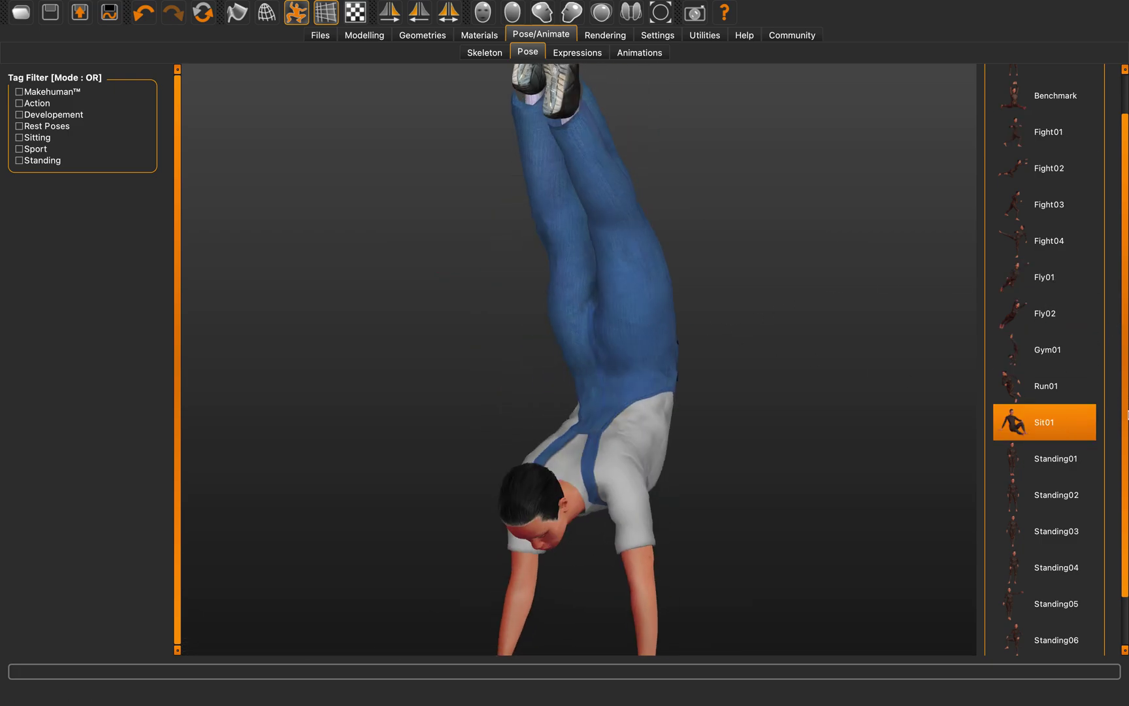
pyautogui.moveTo(785, 392); pyautogui.dragTo(915, 392)
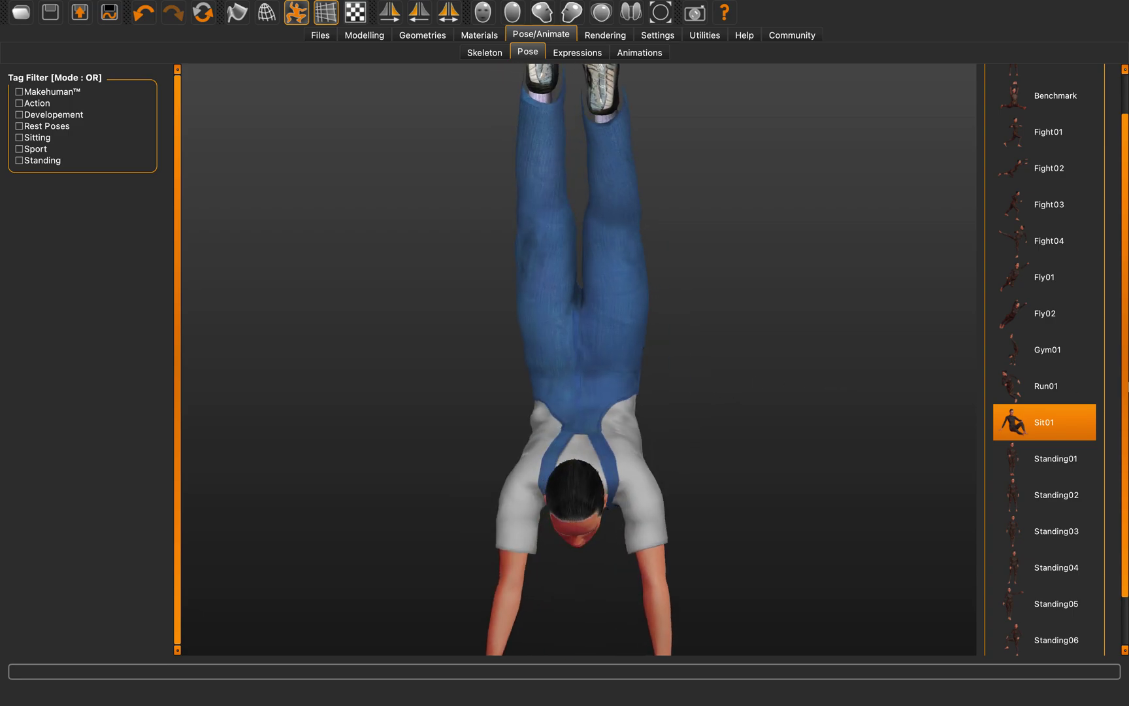
pyautogui.scroll(-1, 1128, 429)
pyautogui.scroll(-1, 1128, 429)
pyautogui.click(1037, 497)
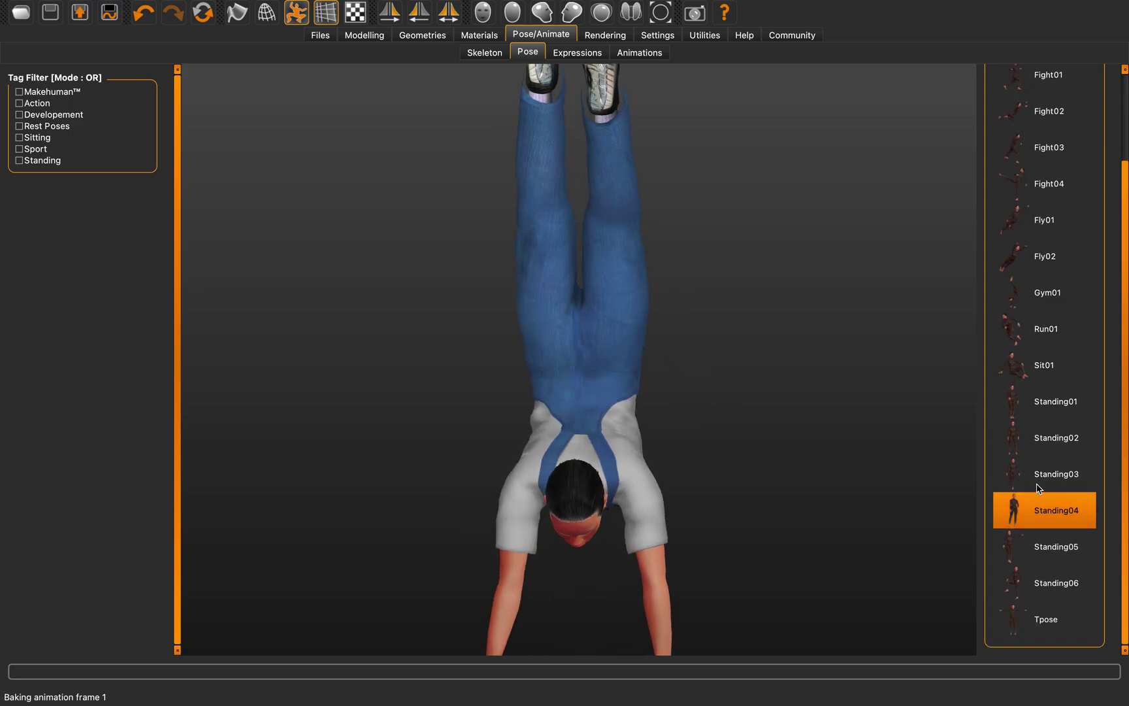
# Try the Fly01 pose on the figure and settle on the Fly02 pose
pyautogui.scroll(2, 788, 416)
pyautogui.scroll(3, 1105, 210)
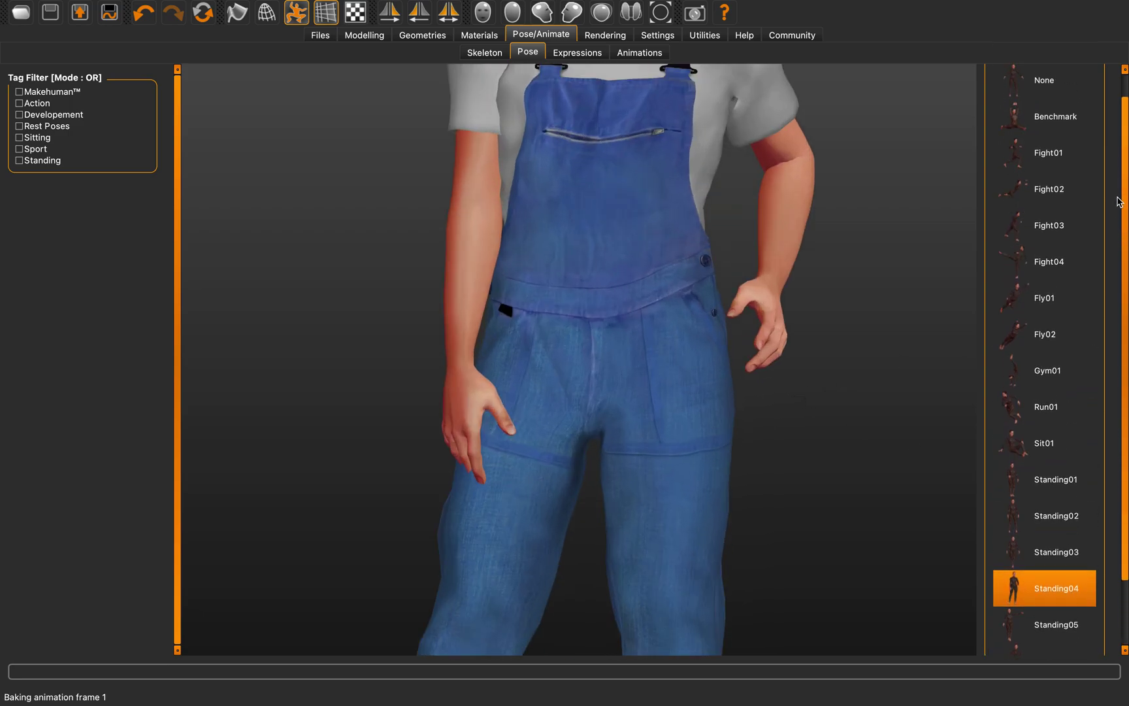
pyautogui.click(1062, 320)
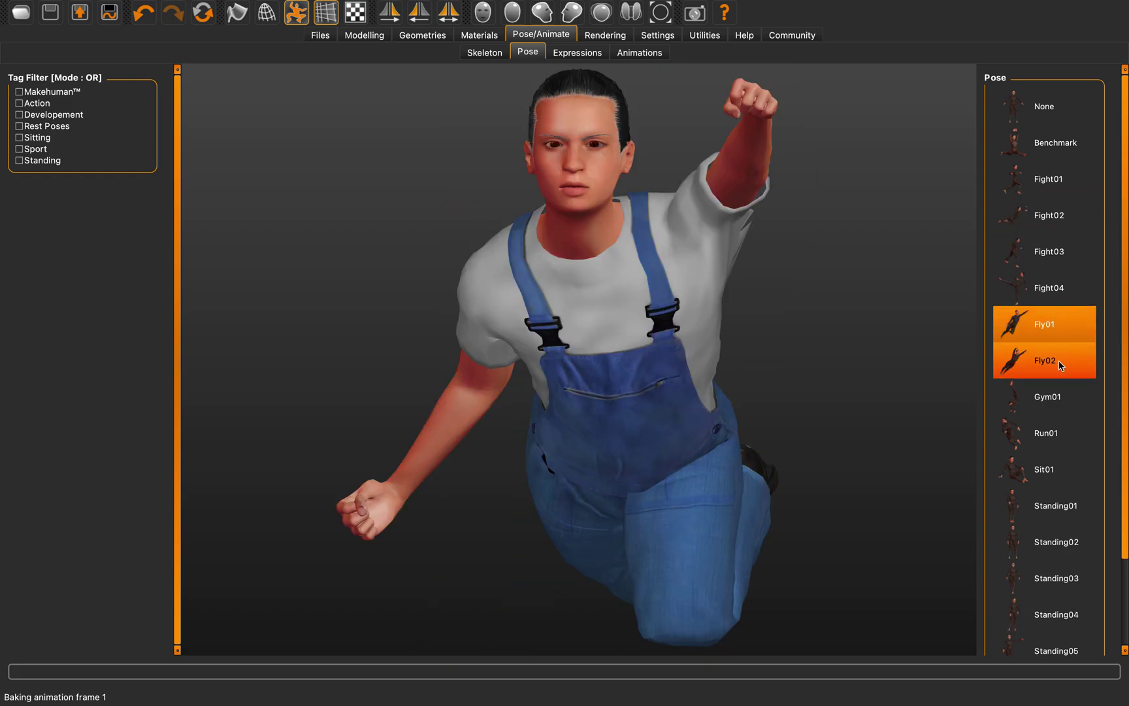
pyautogui.click(1051, 362)
pyautogui.moveTo(713, 336); pyautogui.dragTo(763, 307)
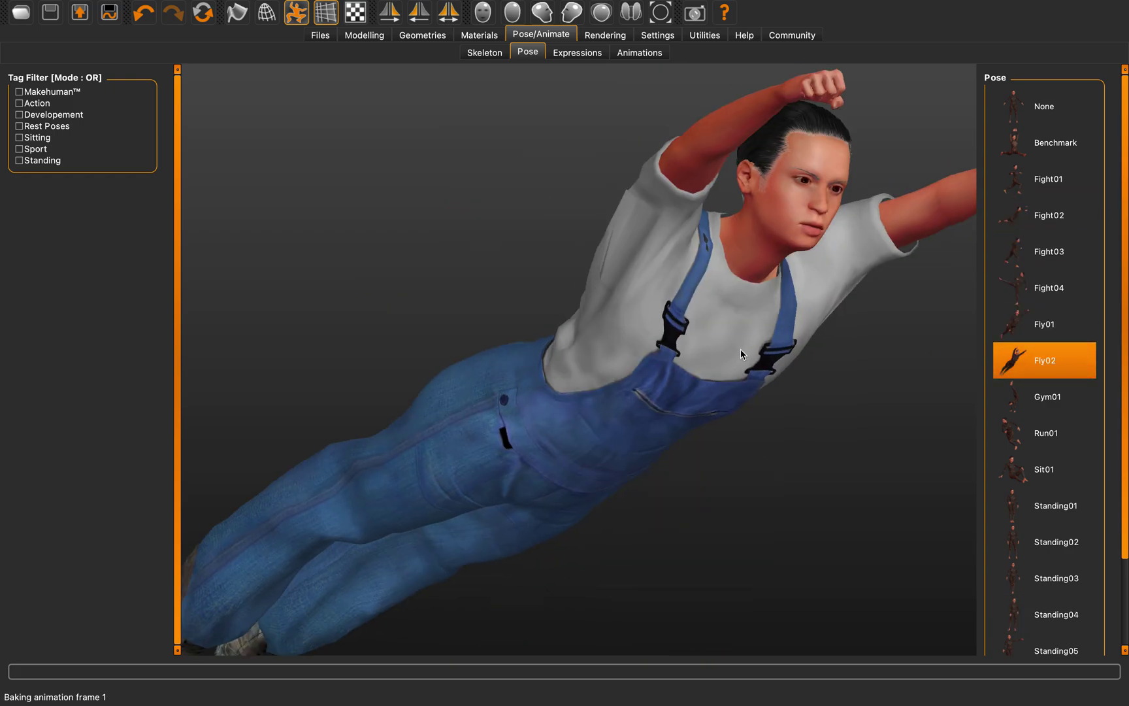
pyautogui.scroll(2, 733, 346)
pyautogui.scroll(-4, 740, 337)
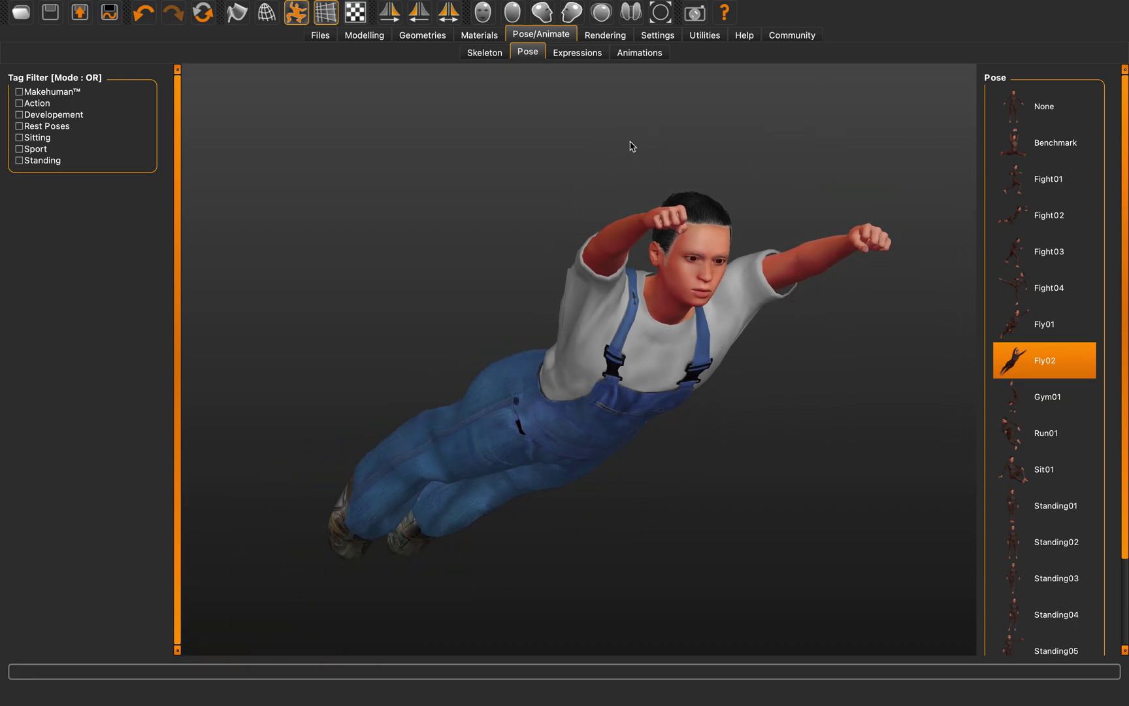
# Try a laughing expression and the Smile05 expression on the figure's face
pyautogui.click(584, 54)
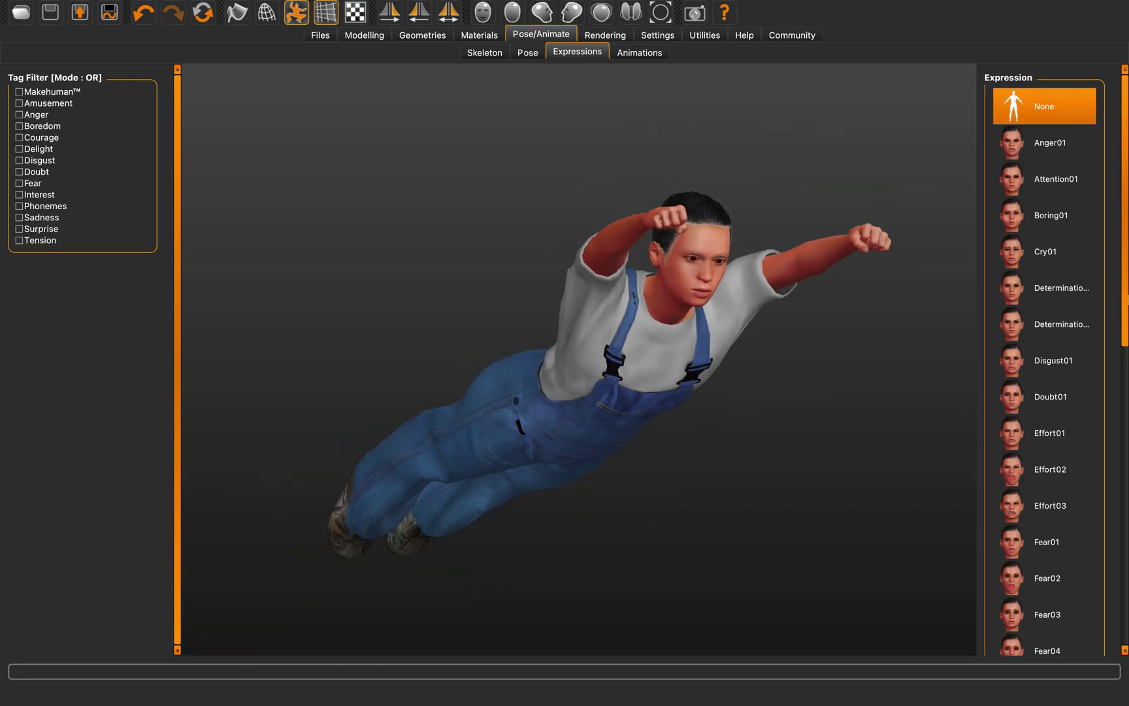
pyautogui.scroll(-6, 1041, 353)
pyautogui.click(1041, 335)
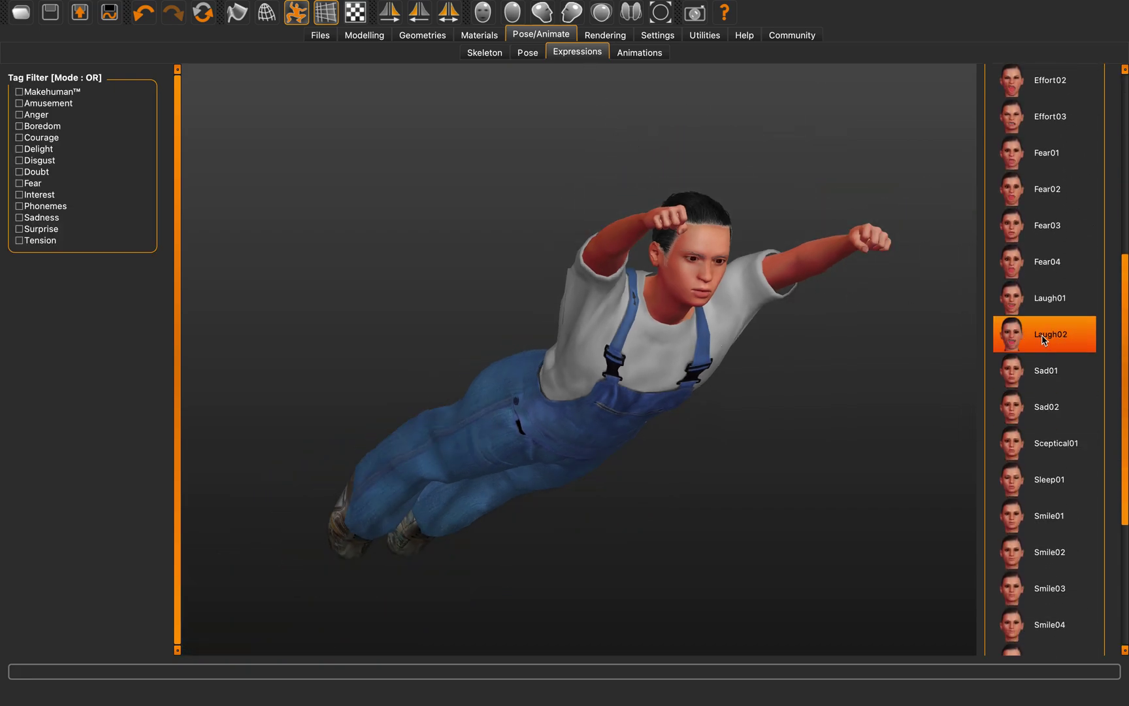
pyautogui.scroll(-5, 1047, 300)
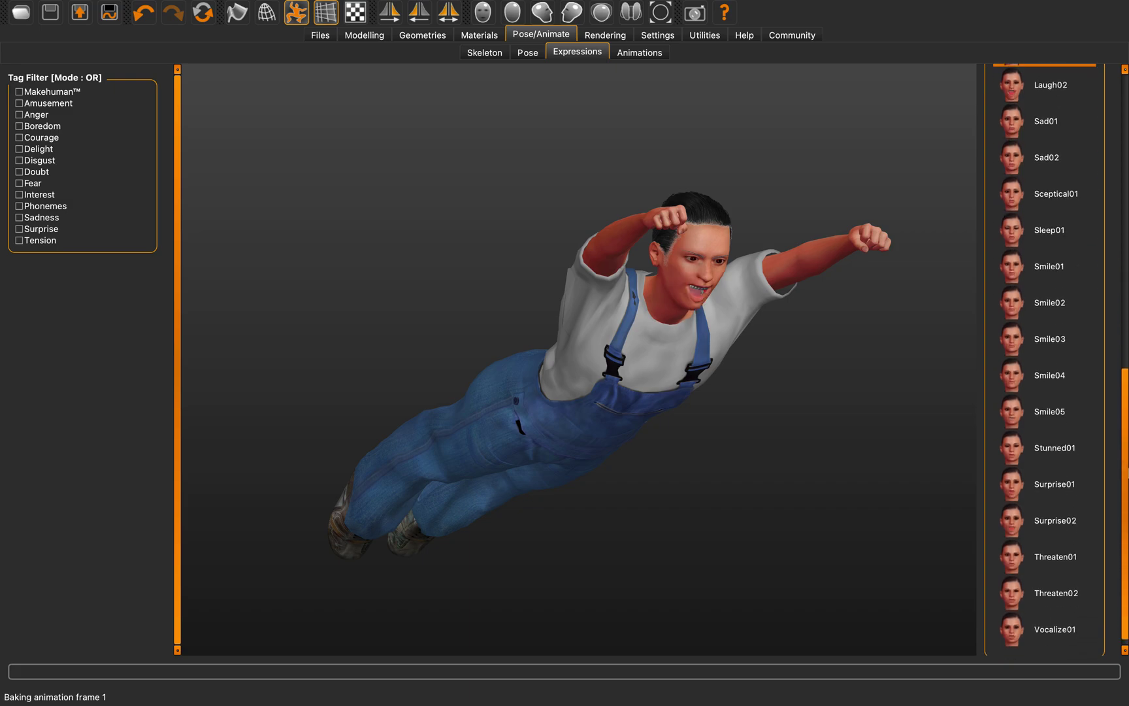
pyautogui.click(1053, 413)
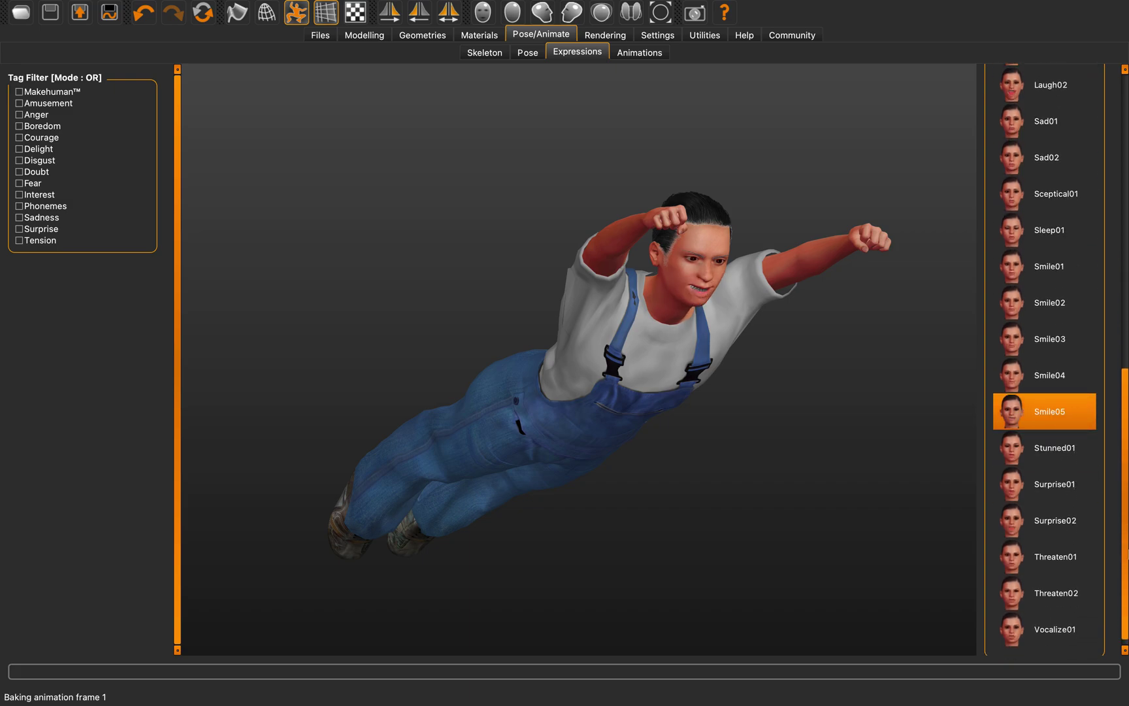
# Give the figure's face the second of the two Determination expressions
pyautogui.scroll(5, 1103, 458)
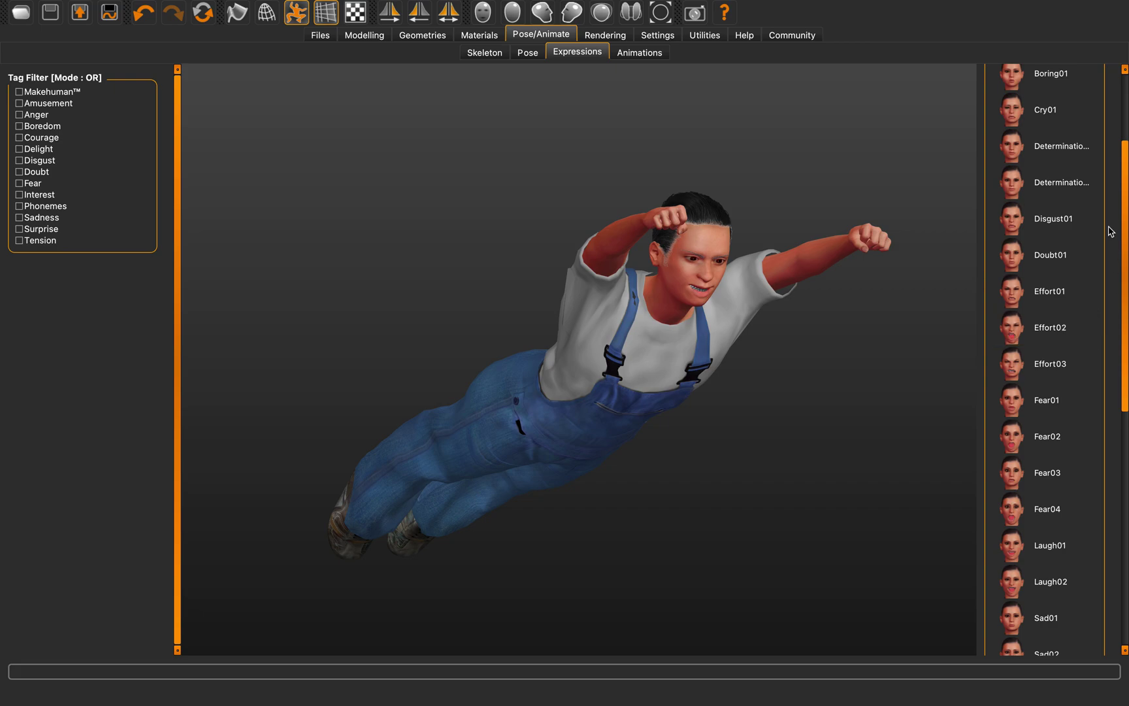
pyautogui.click(1082, 169)
pyautogui.moveTo(680, 196); pyautogui.dragTo(817, 171)
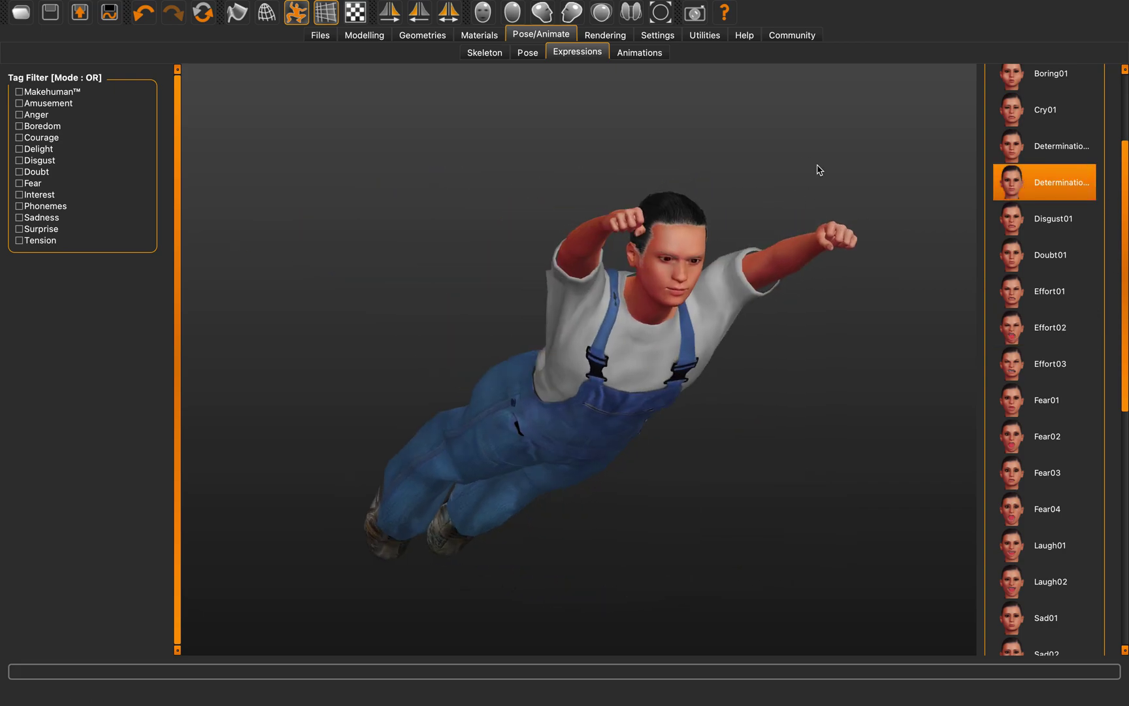
pyautogui.click(641, 53)
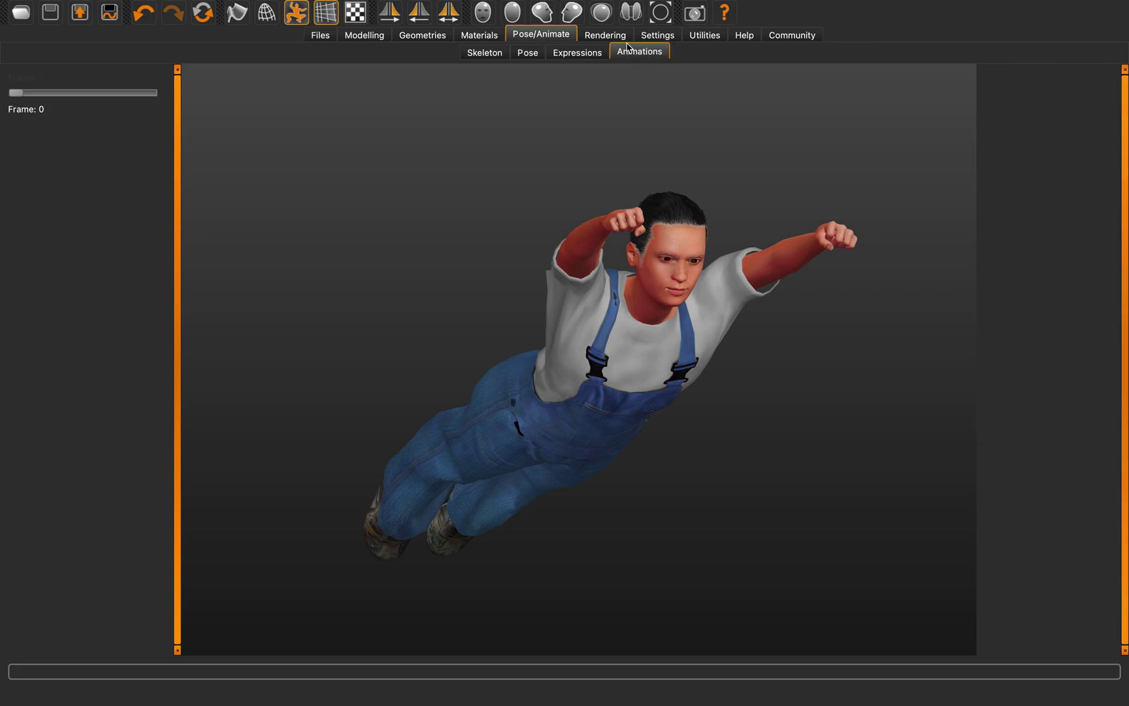
pyautogui.click(623, 37)
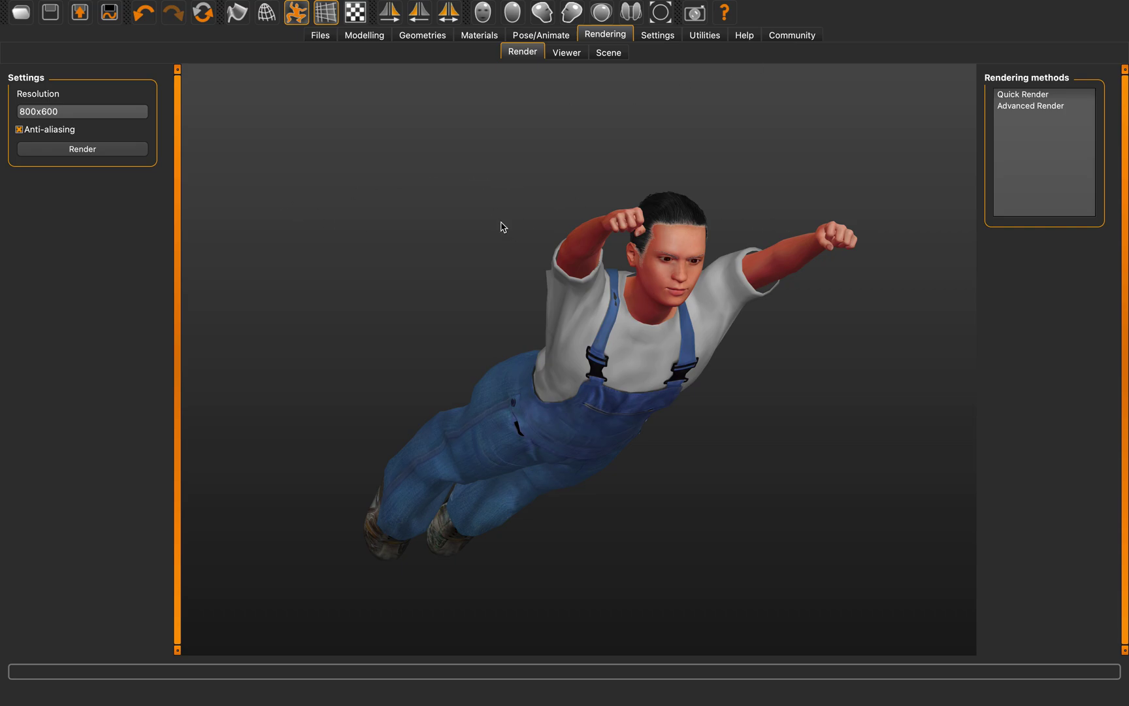
# Save the model as superchild and export it under the same name in Filmbox (fbx) format
pyautogui.hotkey('ctrl', 's')
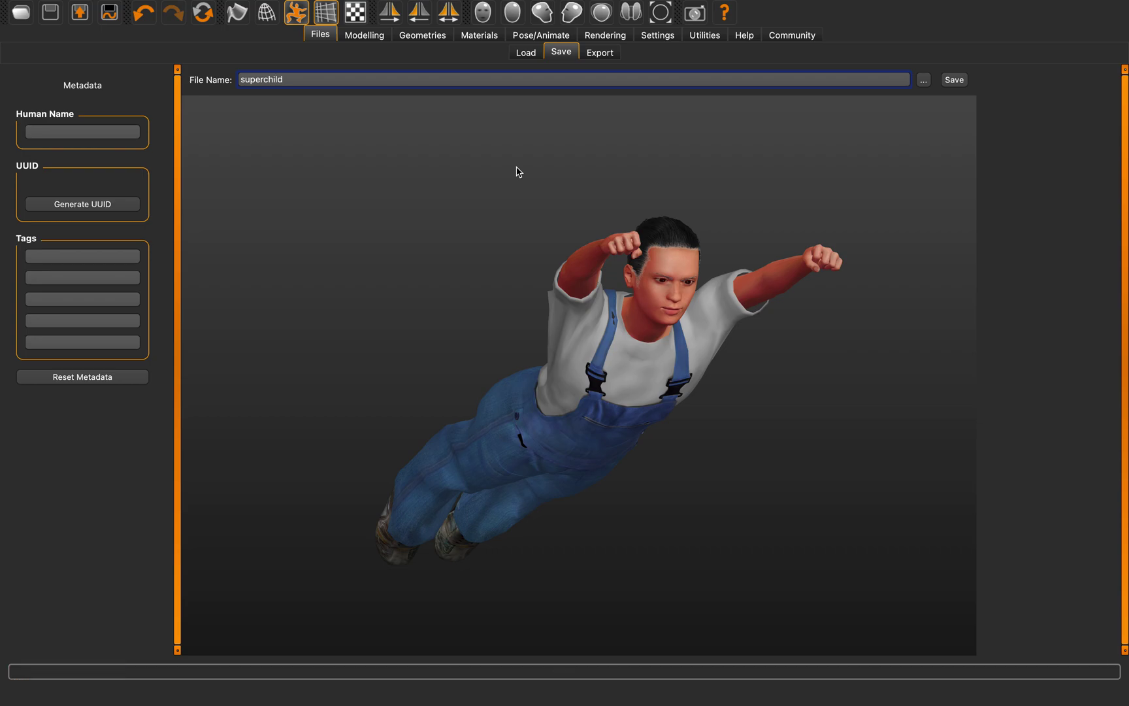
pyautogui.click(955, 79)
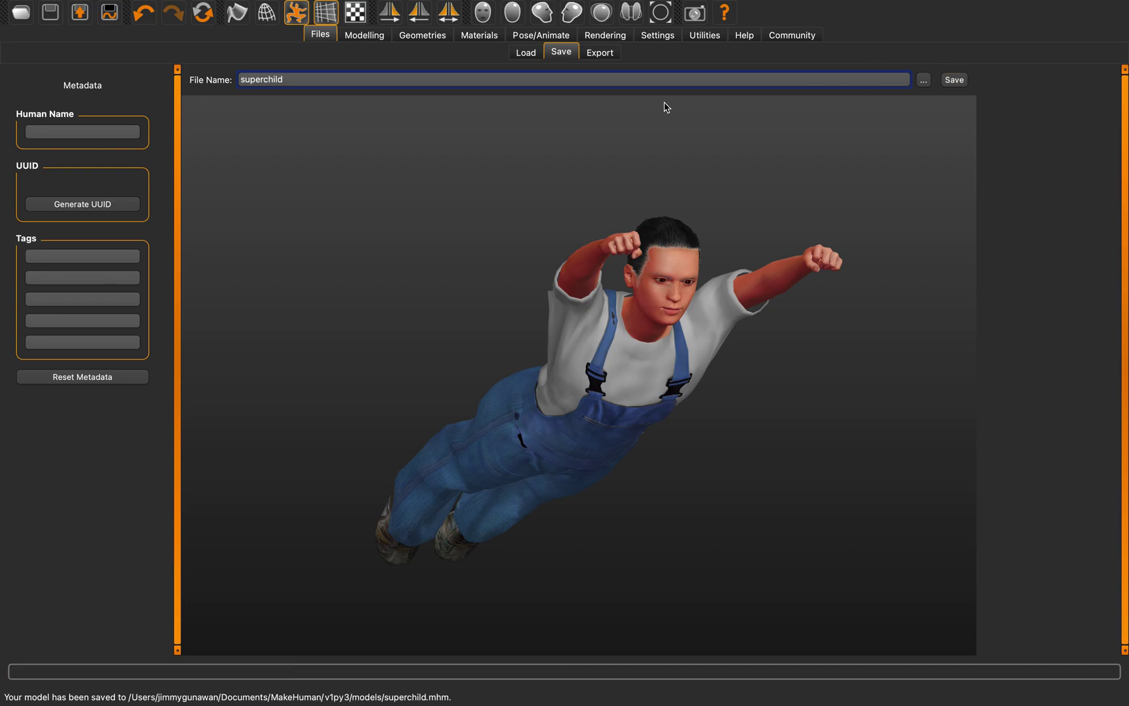
pyautogui.click(608, 58)
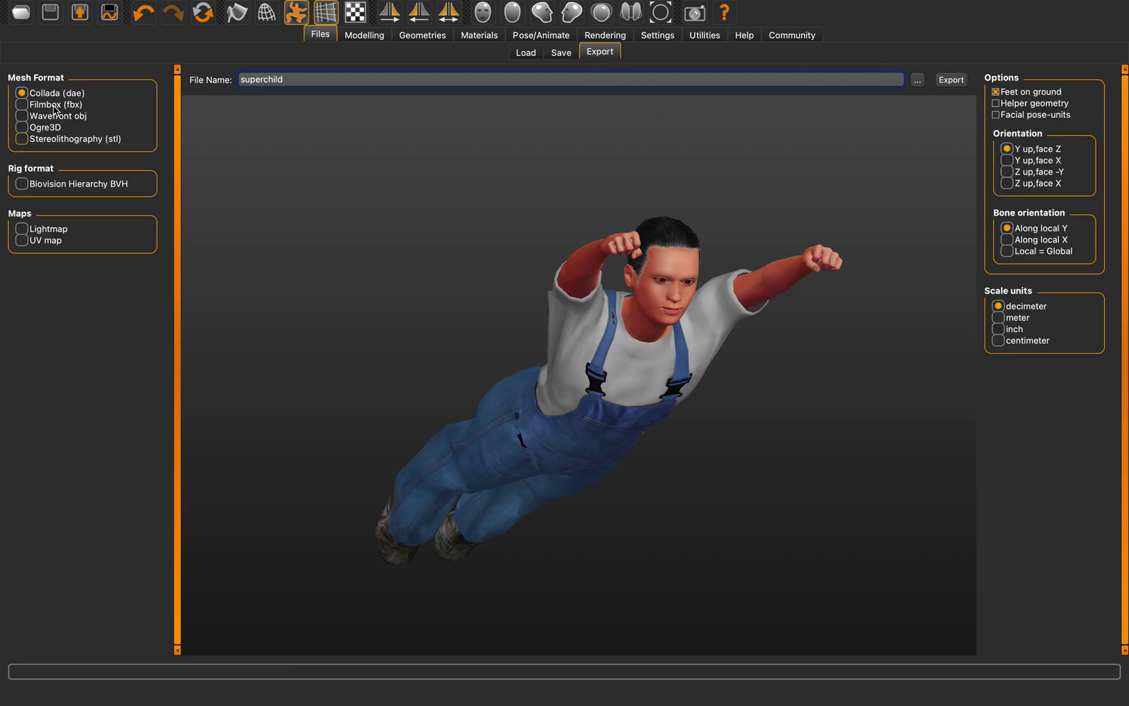
pyautogui.click(23, 106)
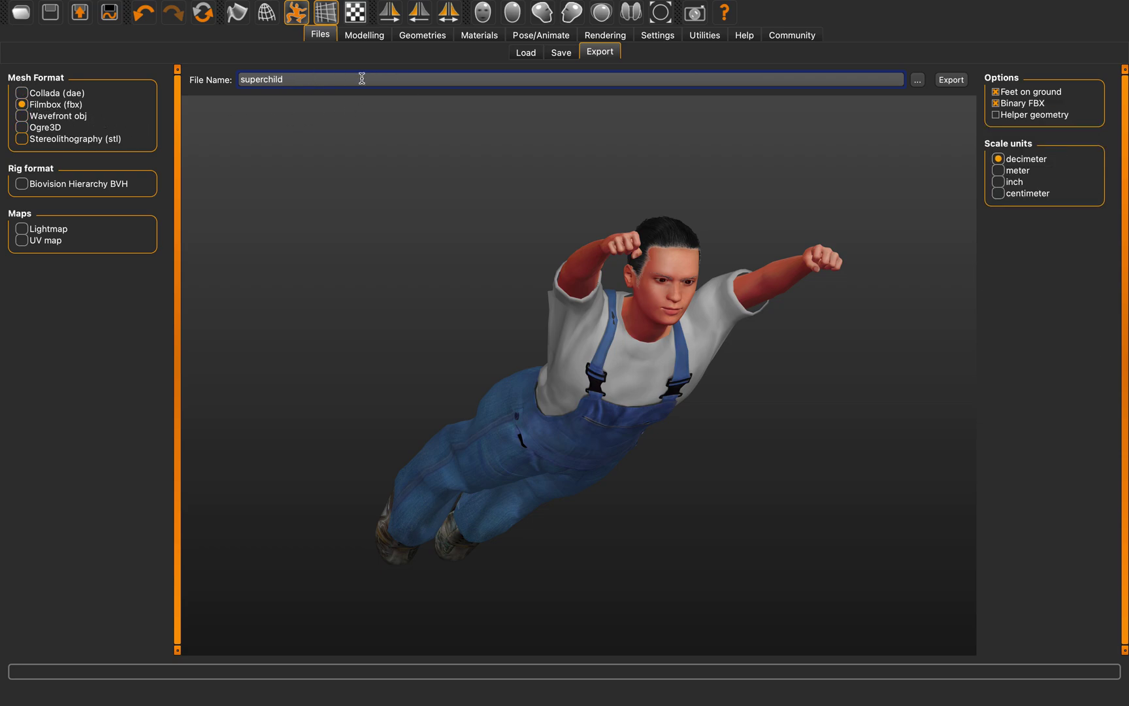
pyautogui.click(952, 80)
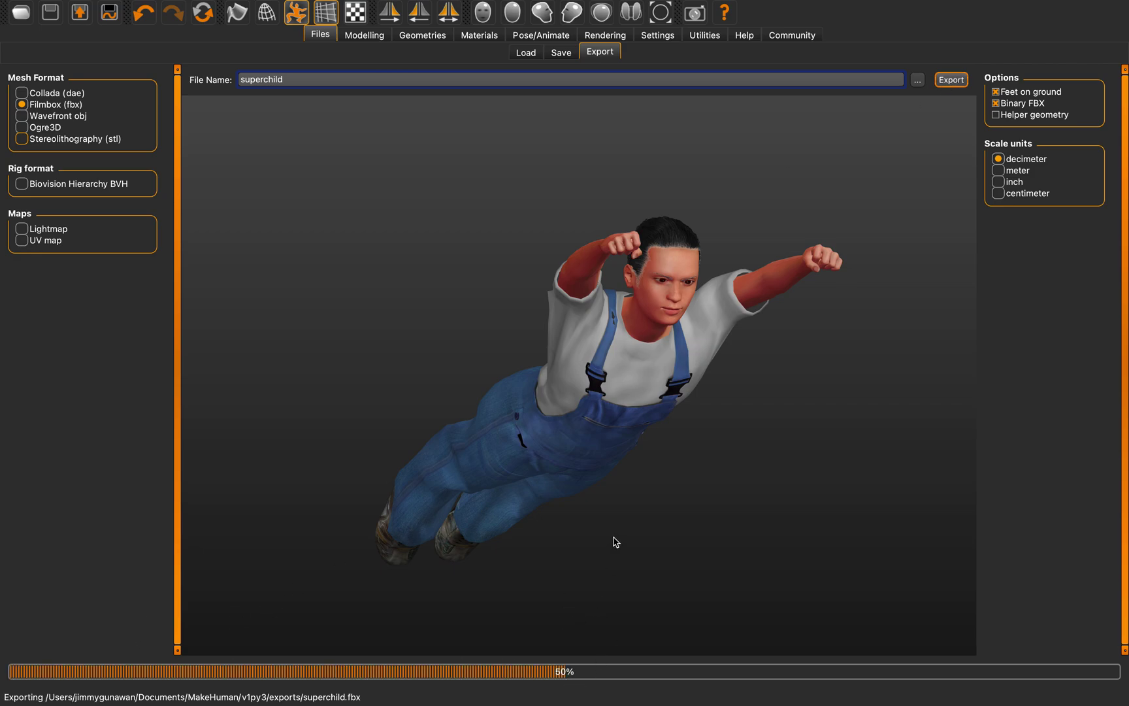
# Search the computer for the exported superchild file from the desktop
pyautogui.press('F11')
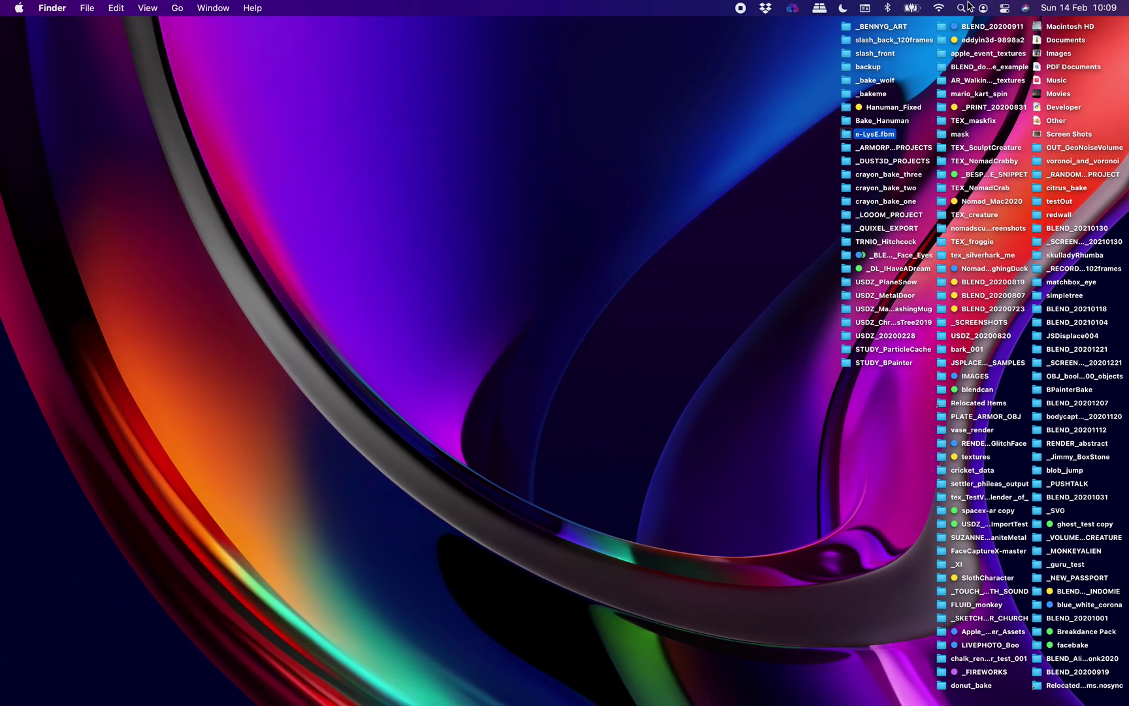
pyautogui.press('super+space')
pyautogui.write('super')
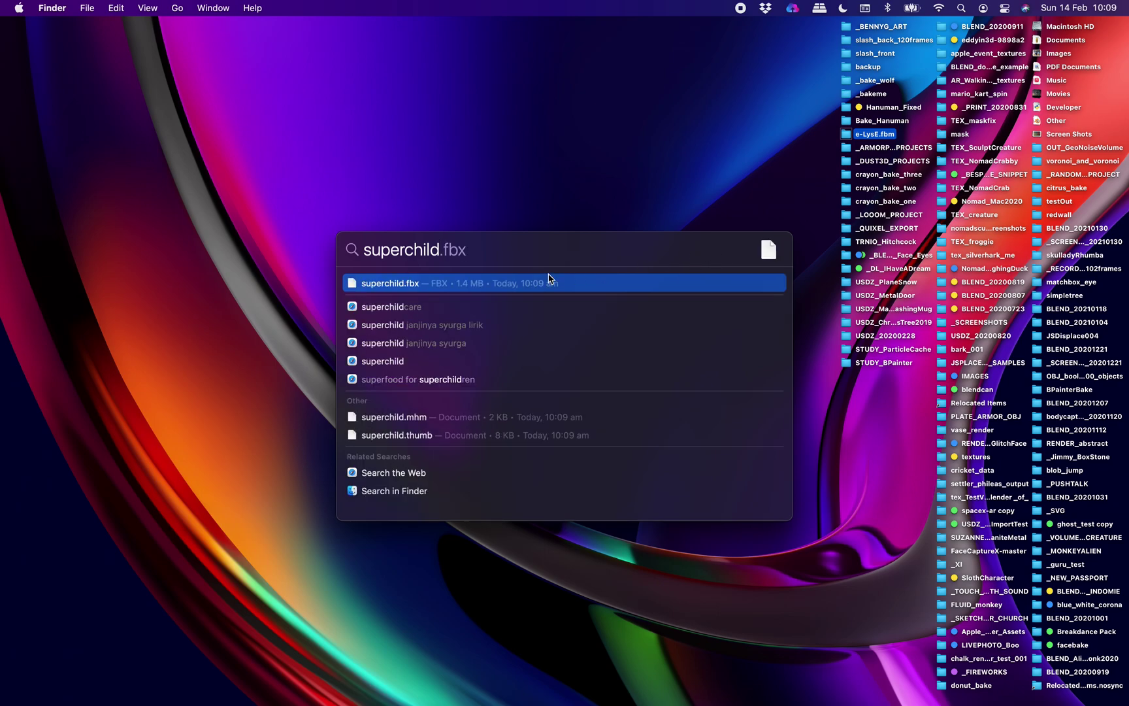
# Switch to Blender and start a new default scene without saving changes to the open file
pyautogui.press('F11')
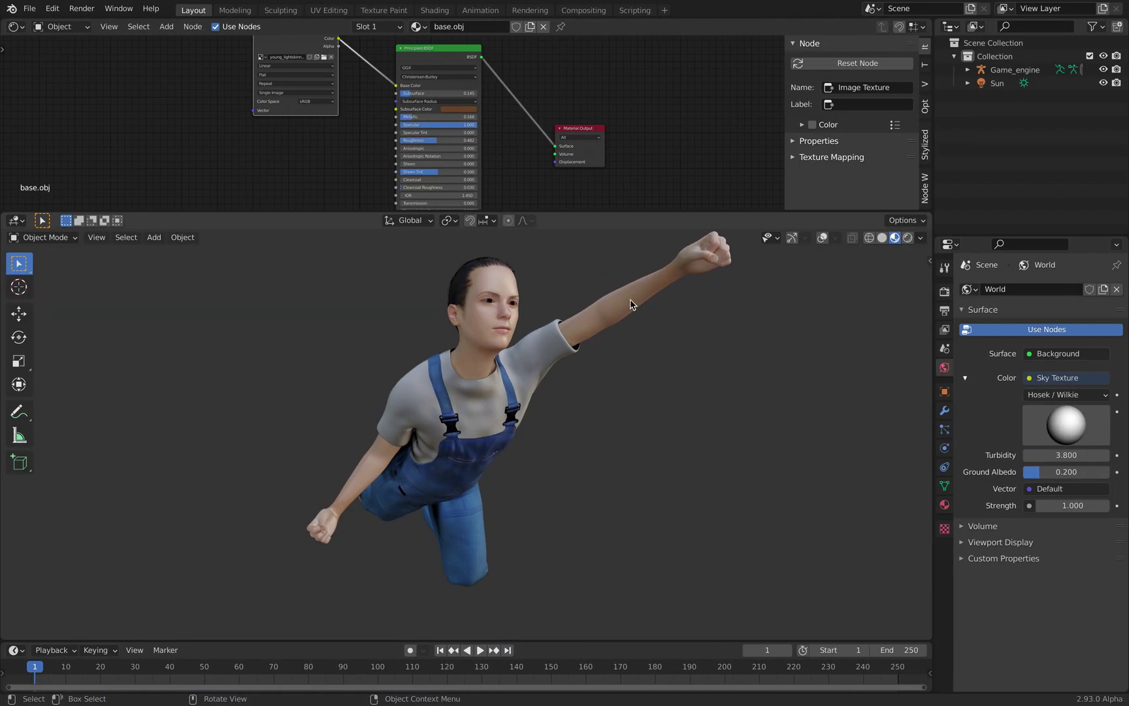
pyautogui.click(29, 9)
pyautogui.moveTo(66, 26)
pyautogui.click(166, 26)
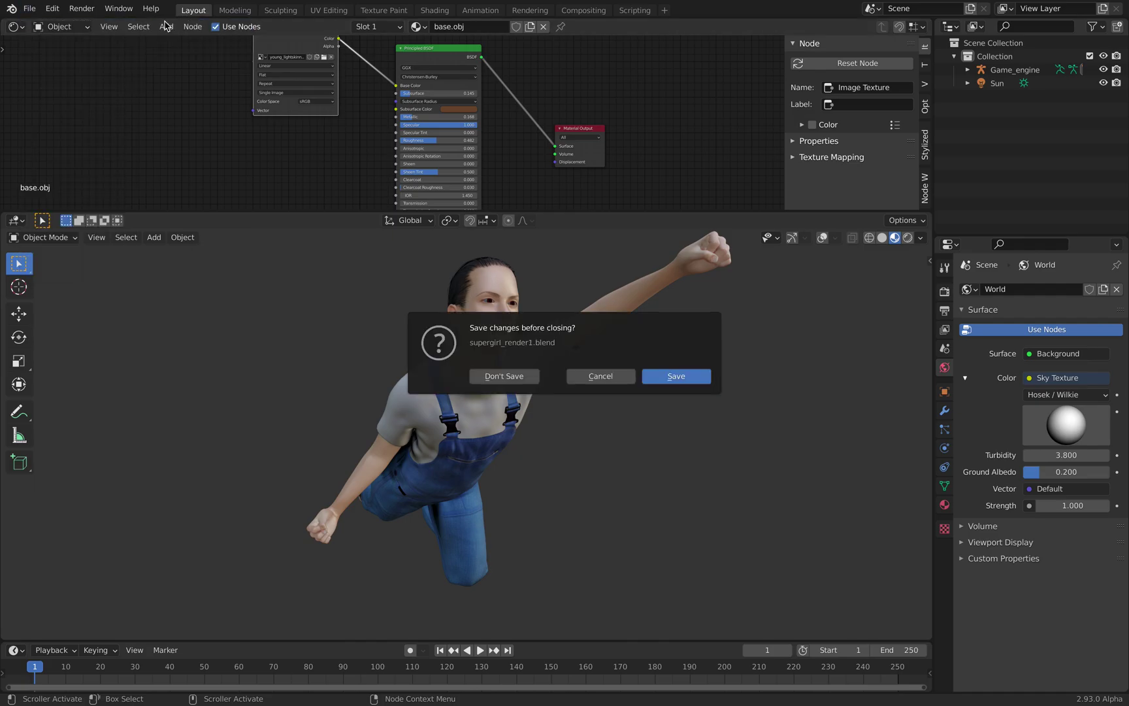
pyautogui.click(510, 377)
# Delete the default camera, cube and light from the new scene
pyautogui.press('a')
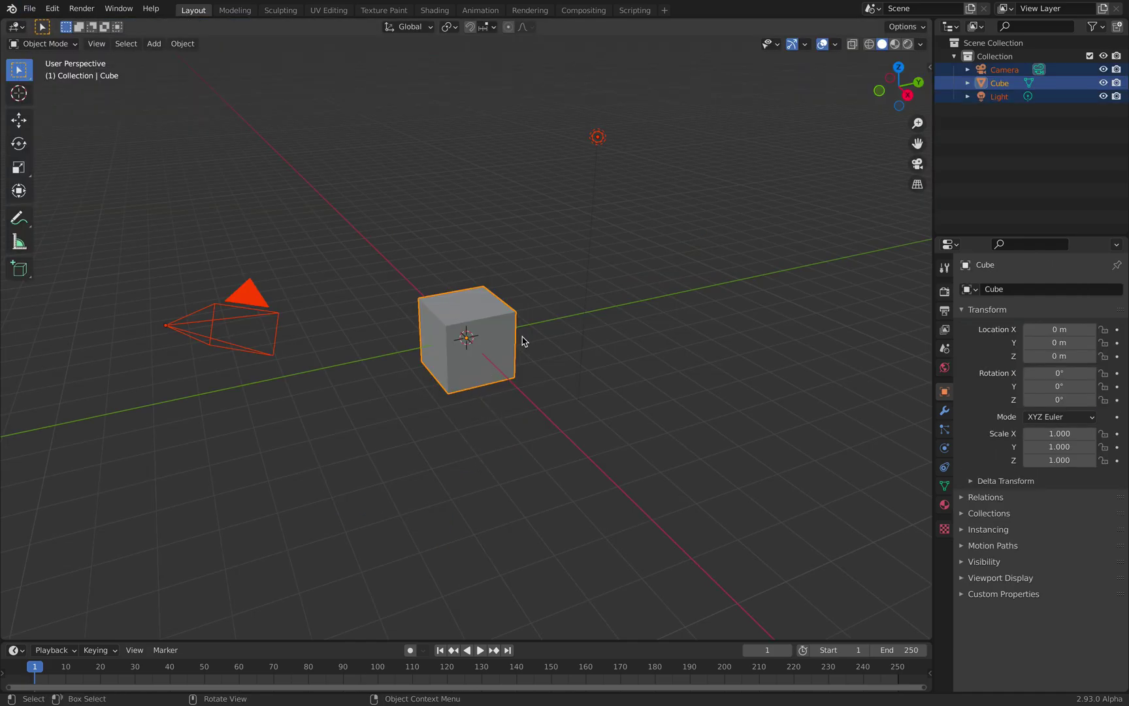
pyautogui.press('x')
pyautogui.click(522, 338)
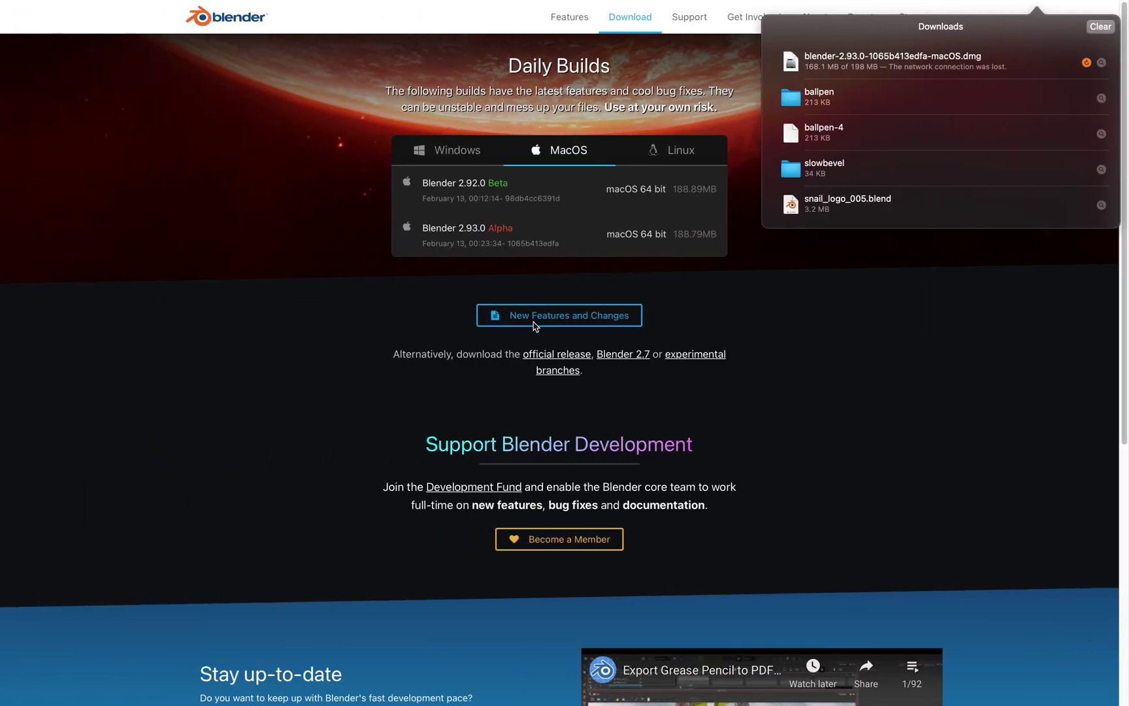
# Switch to the web browser and resume the interrupted download of the Blender 2.93.0 macOS disk image
pyautogui.hotkey('ctrl', 'Right')
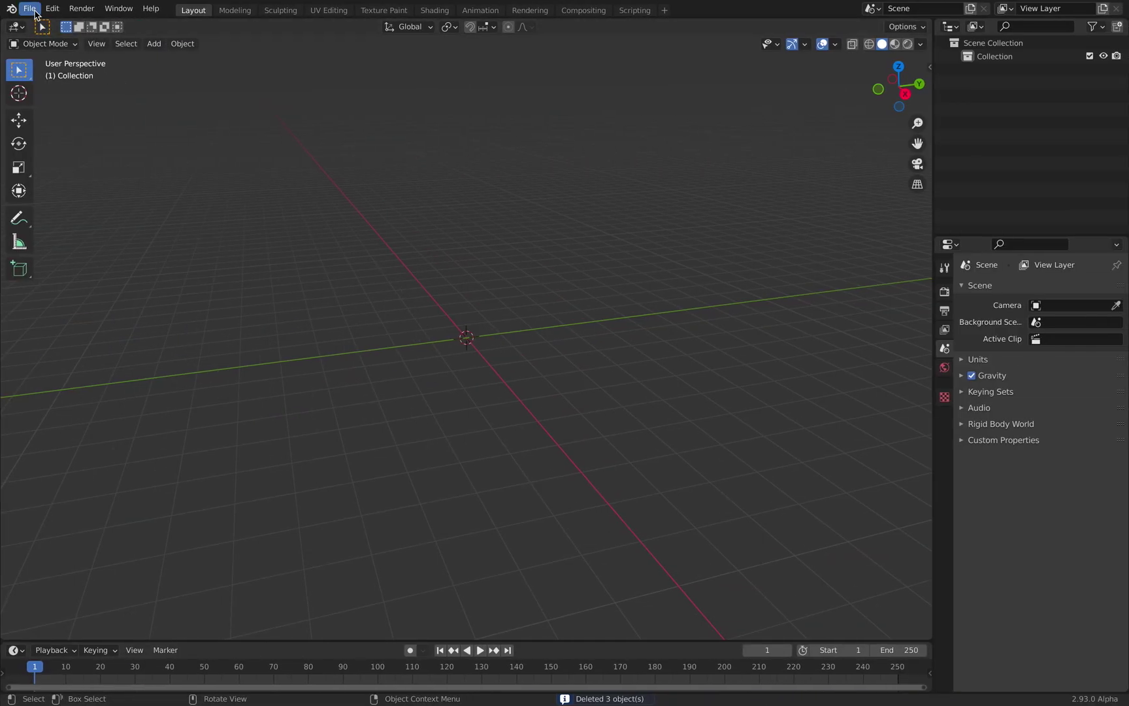
pyautogui.click(29, 9)
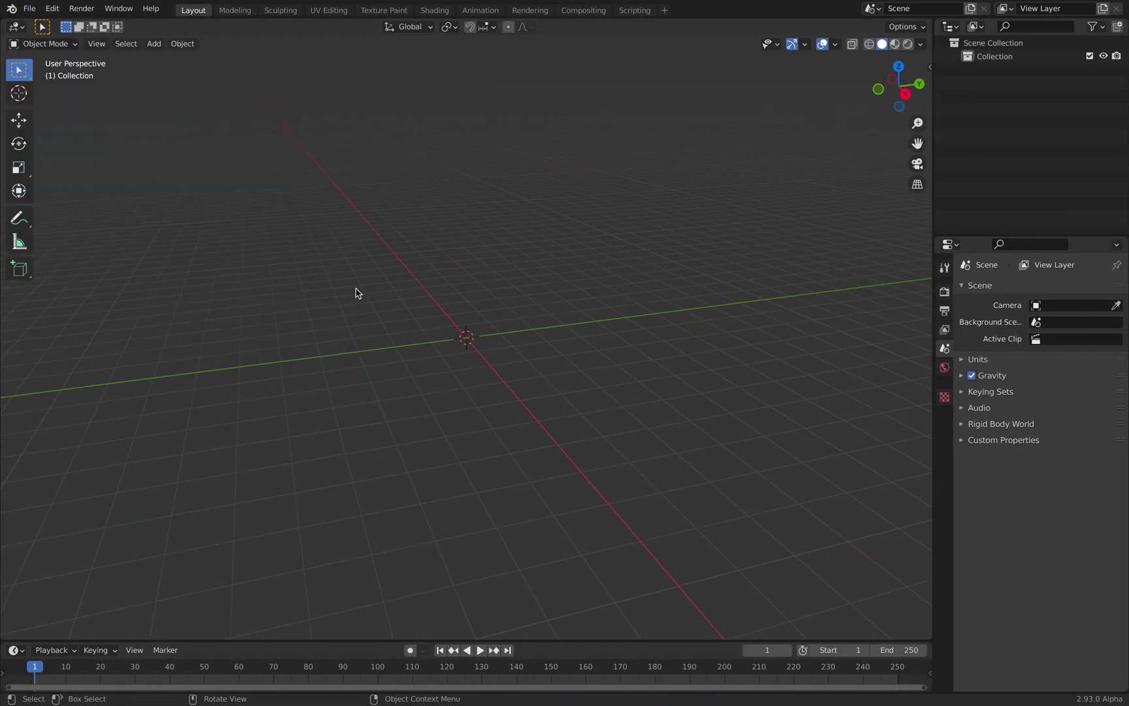
pyautogui.hotkey('ctrl', 'Left')
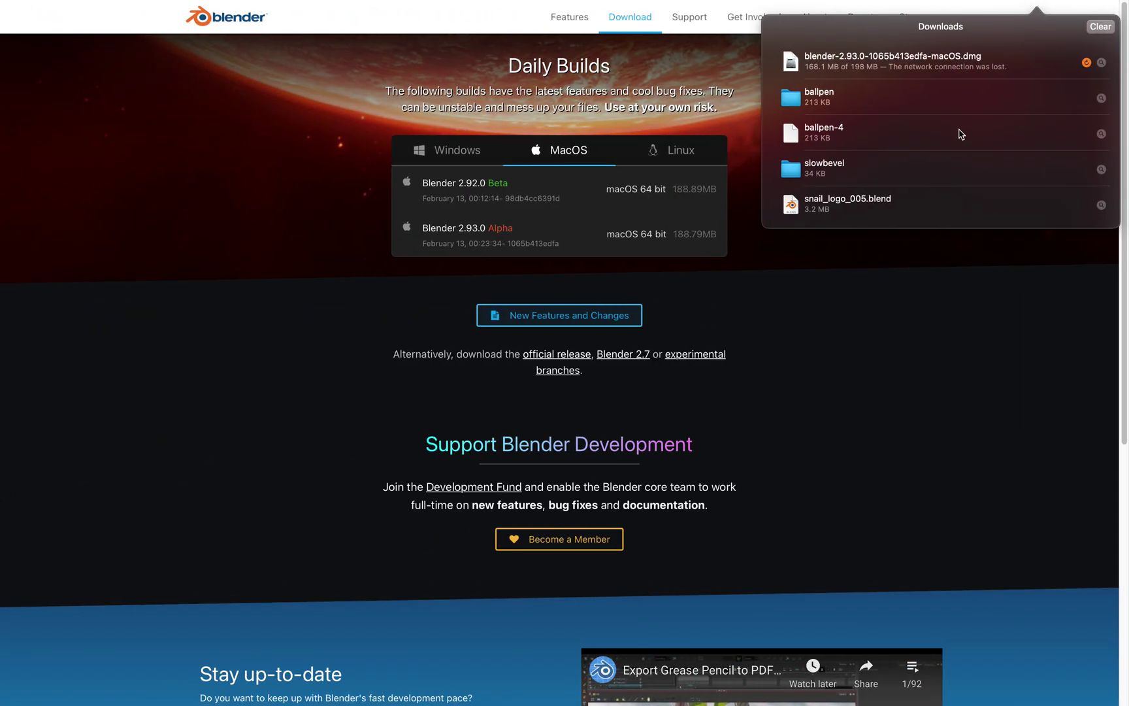
pyautogui.click(1086, 63)
# Locate superchild.fbx through the desktop search and import it into the empty Blender scene
pyautogui.hotkey('ctrl', 'Left')
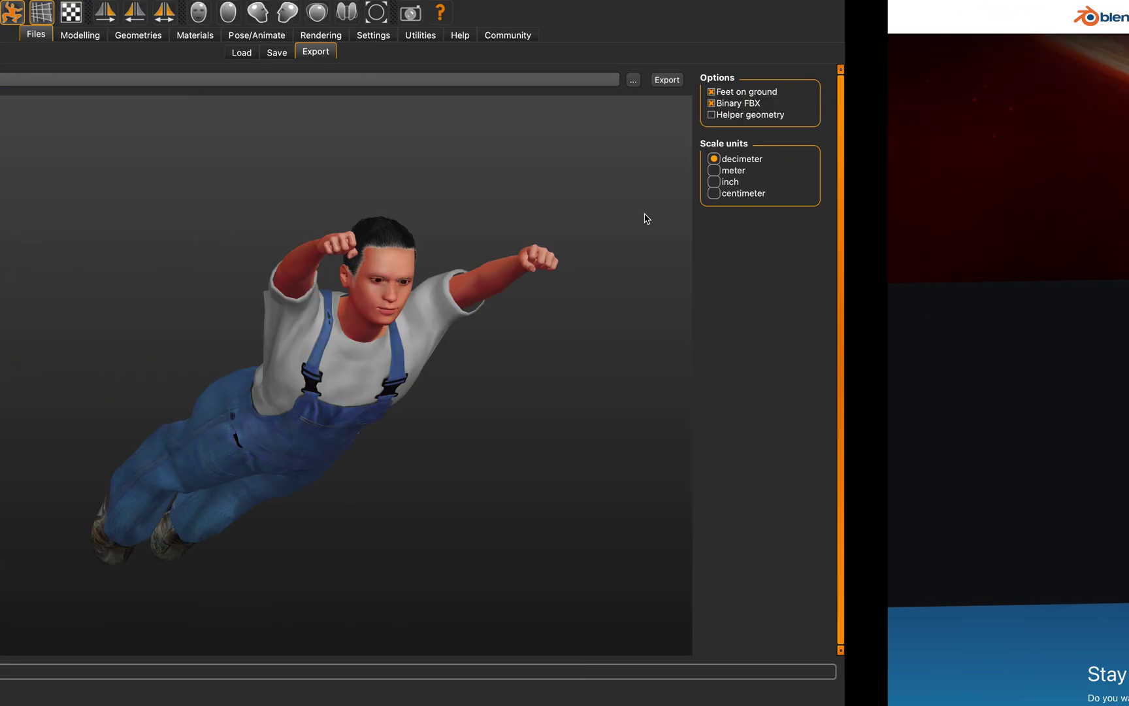
pyautogui.hotkey('ctrl', 'Left')
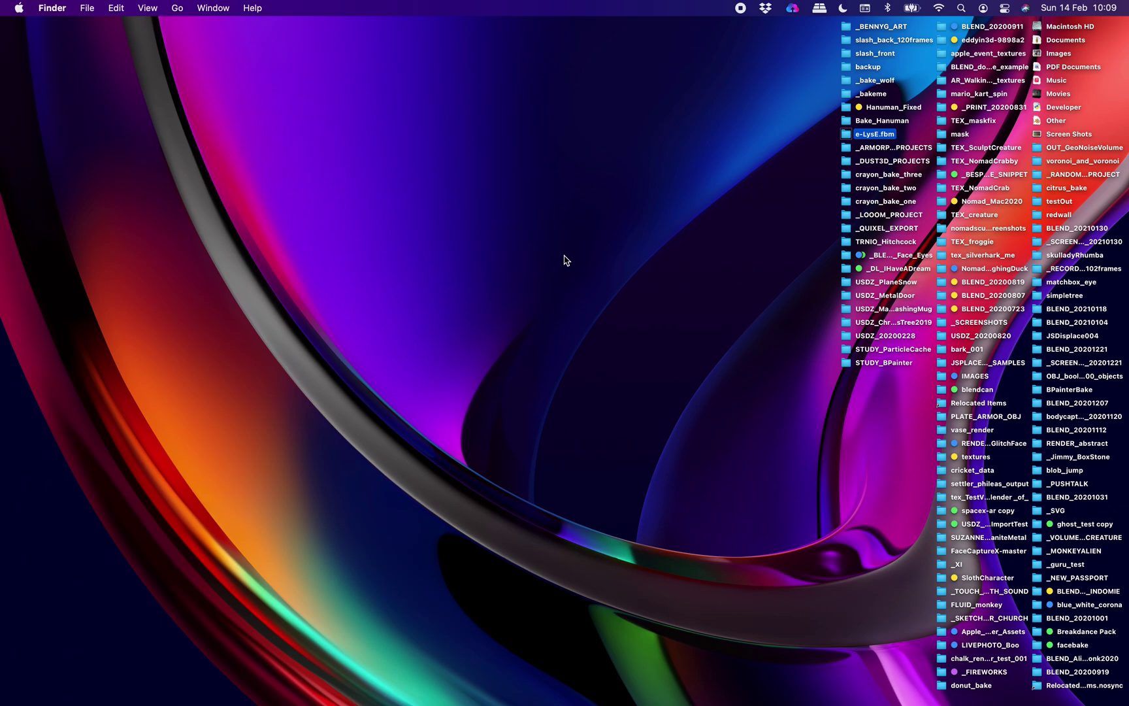
pyautogui.click(962, 6)
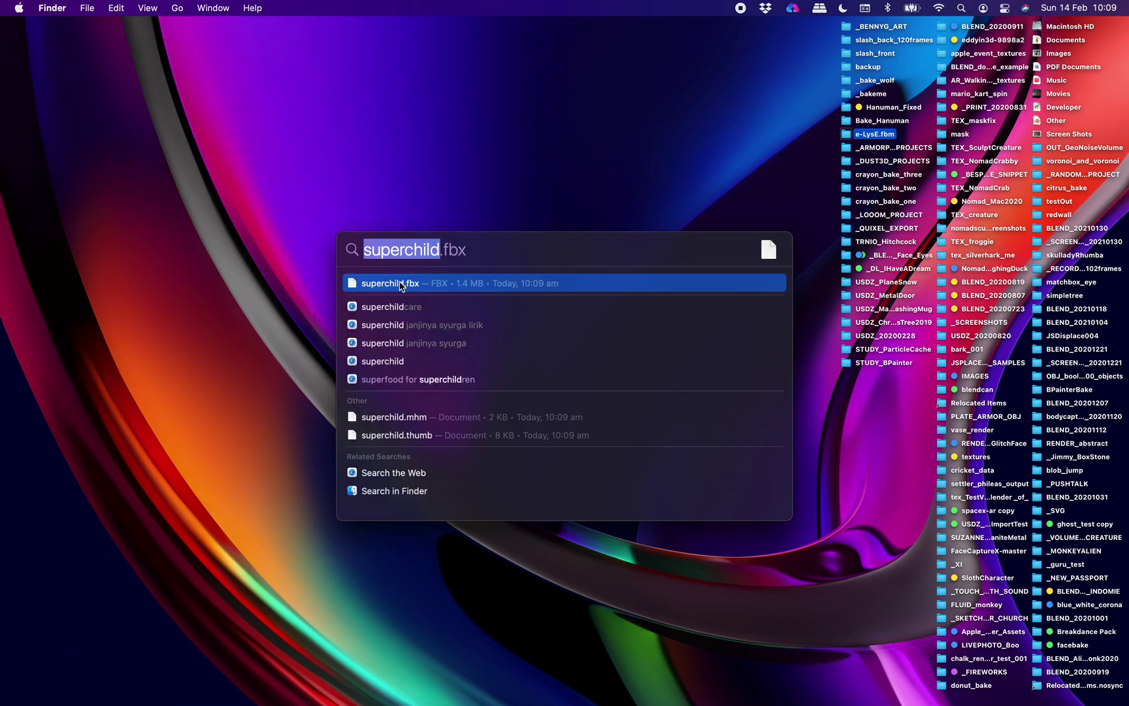
pyautogui.moveTo(401, 286); pyautogui.dragTo(618, 338)
pyautogui.hotkey('ctrl', 'Right')
pyautogui.hotkey('ctrl', 'Right')
pyautogui.hotkey('ctrl', 'Right')
pyautogui.click(403, 165)
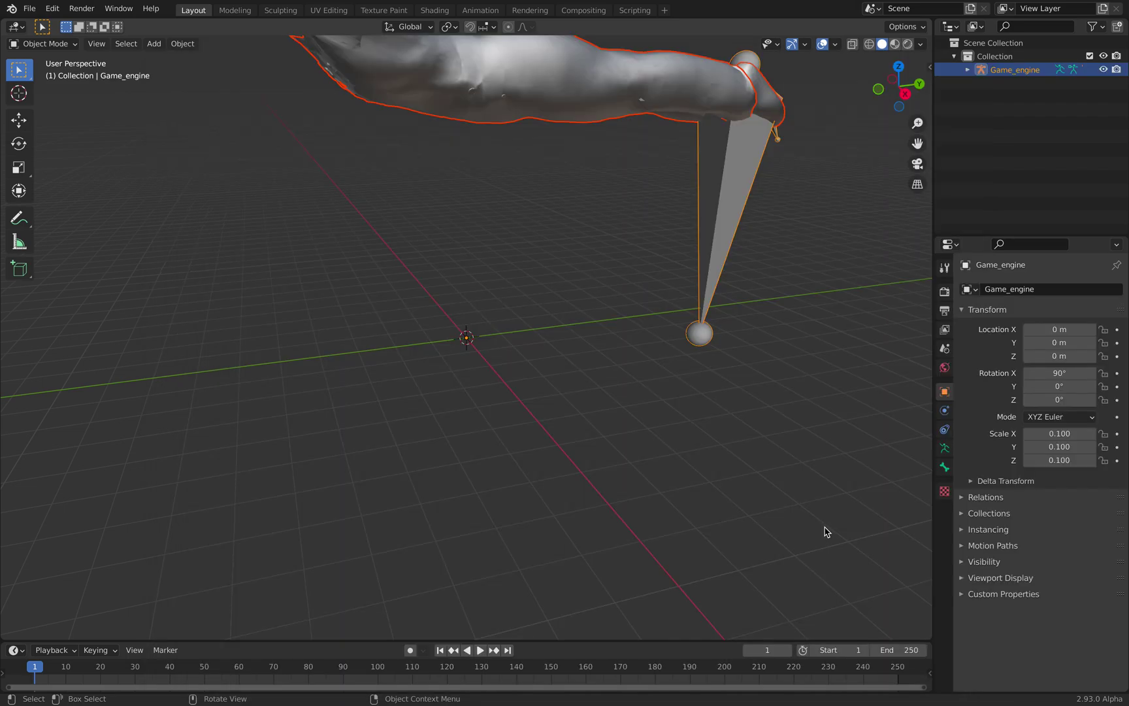
# Deselect the imported figure and show its textures with Material Preview shading in the viewport
pyautogui.moveTo(825, 531); pyautogui.dragTo(556, 343, button='middle')
pyautogui.click(557, 343)
pyautogui.scroll(3, 556, 333)
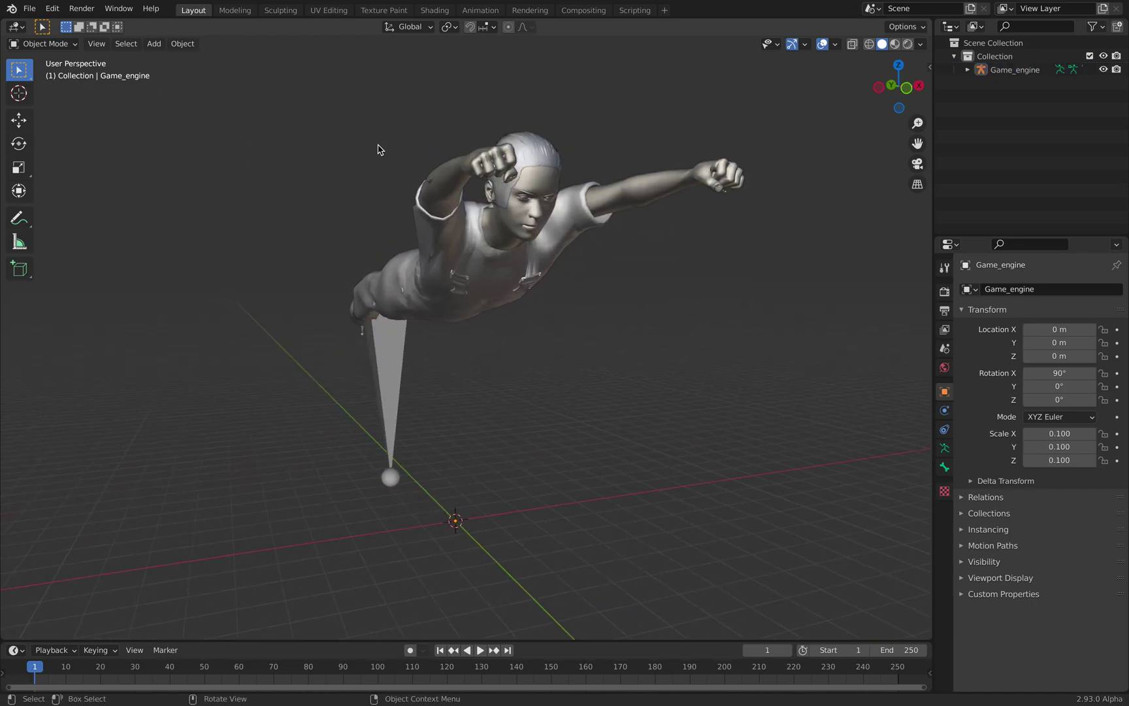
pyautogui.click(895, 45)
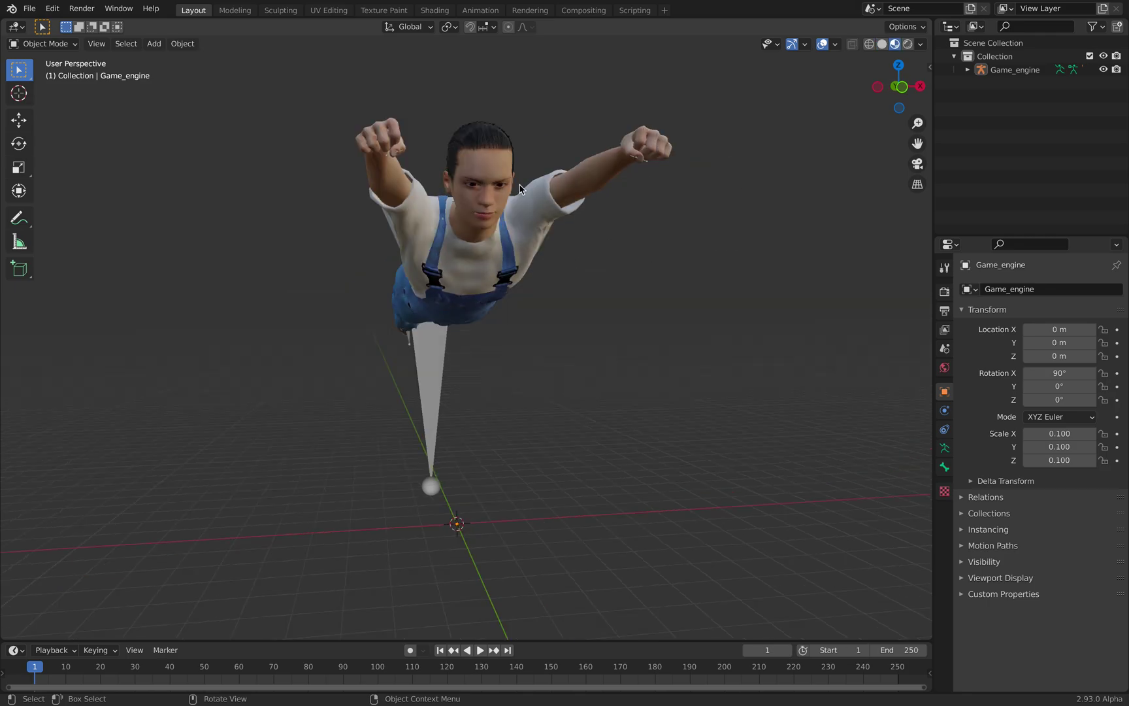
# Inspect the imported figure's face and upper body up close and select its body mesh
pyautogui.moveTo(525, 186); pyautogui.dragTo(489, 253, button='middle')
pyautogui.scroll(4, 489, 253)
pyautogui.scroll(-2, 489, 253)
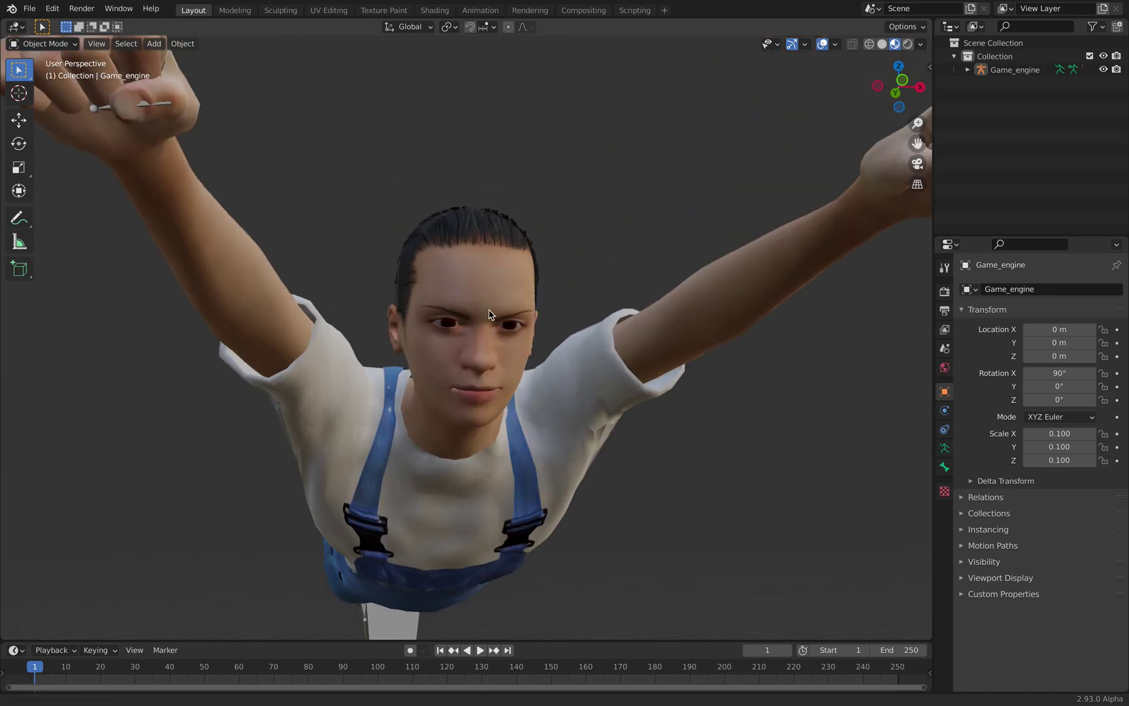
pyautogui.scroll(7, 494, 269)
pyautogui.scroll(-5, 523, 179)
pyautogui.click(523, 178)
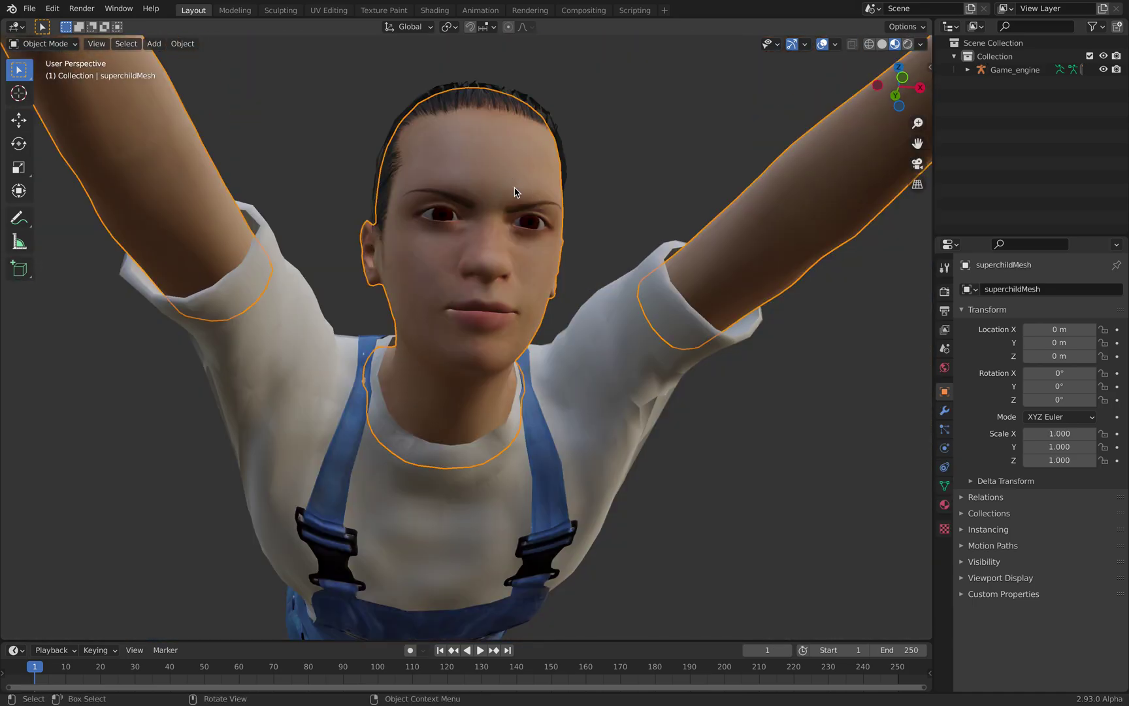
pyautogui.scroll(-5, 523, 190)
pyautogui.moveTo(504, 240); pyautogui.dragTo(585, 308, button='middle')
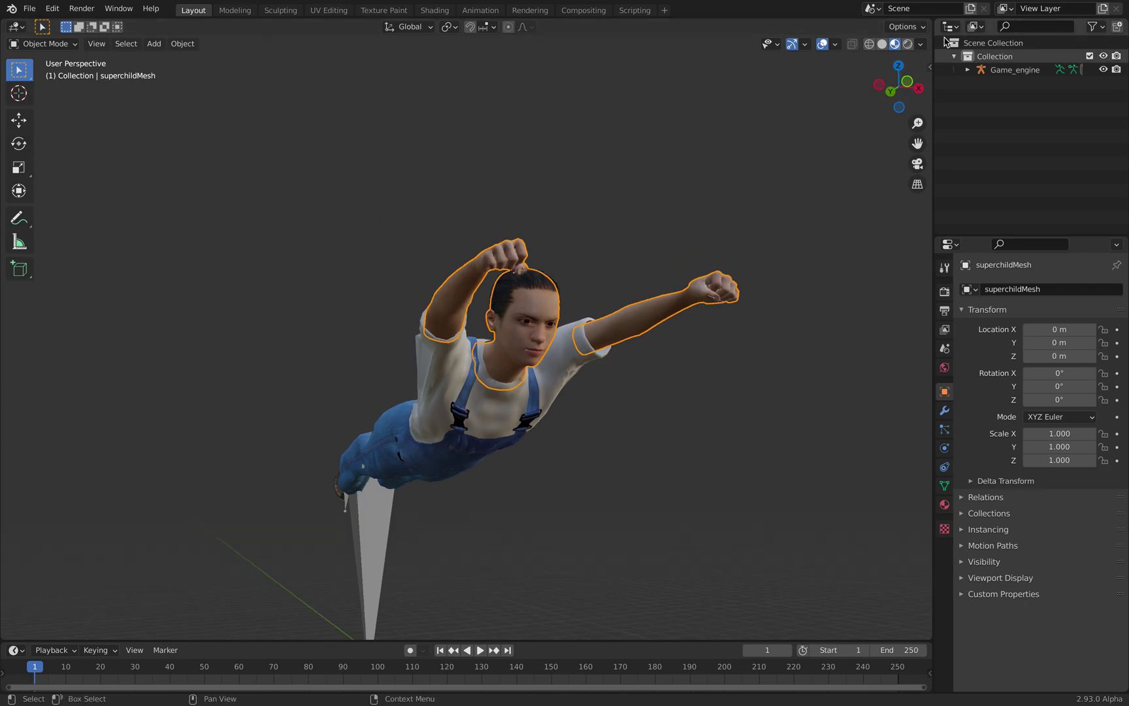
# Split the 3D viewport into two stacked areas and turn the upper one into a Shader Editor
pyautogui.moveTo(929, 29); pyautogui.dragTo(875, 303)
pyautogui.click(15, 27)
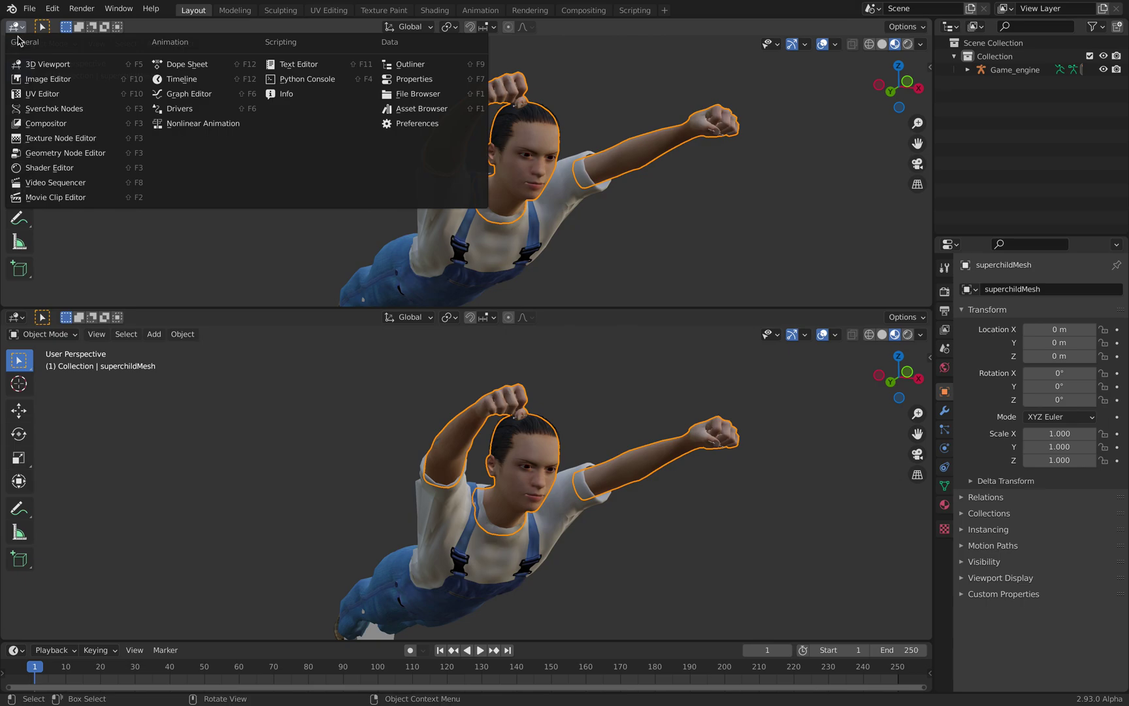
pyautogui.click(46, 168)
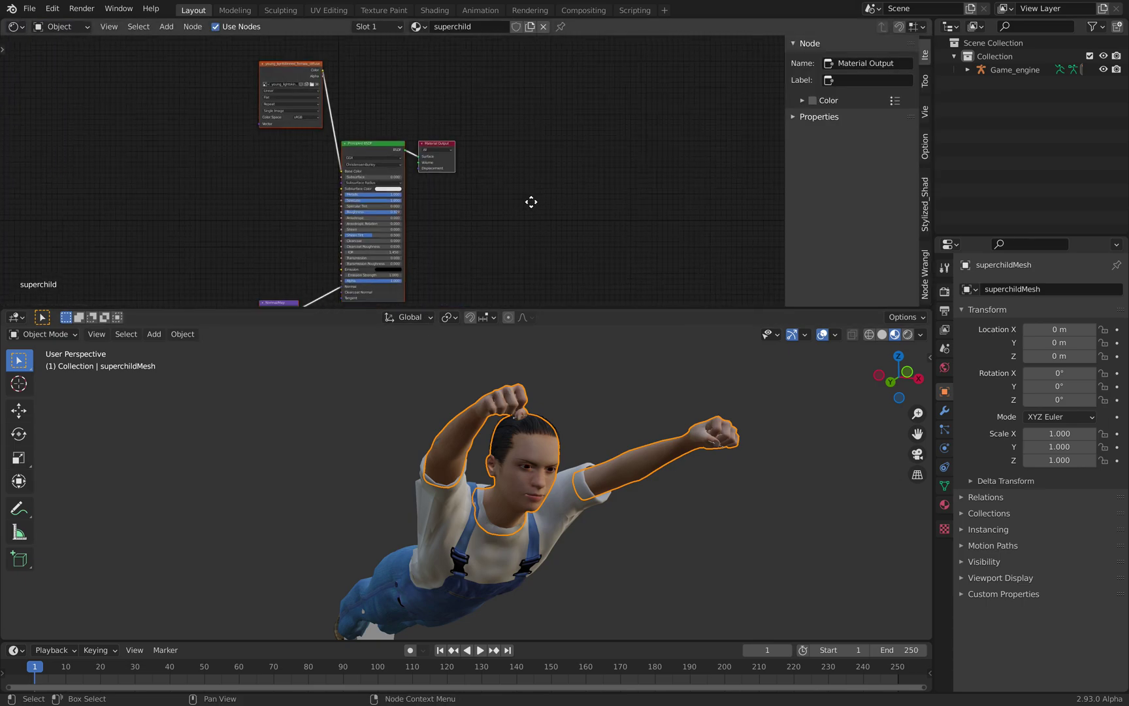
# Delete the Normal/Map node from the superchild skin material
pyautogui.moveTo(532, 202); pyautogui.dragTo(302, 154, button='middle')
pyautogui.click(315, 66)
pyautogui.scroll(3, 315, 66)
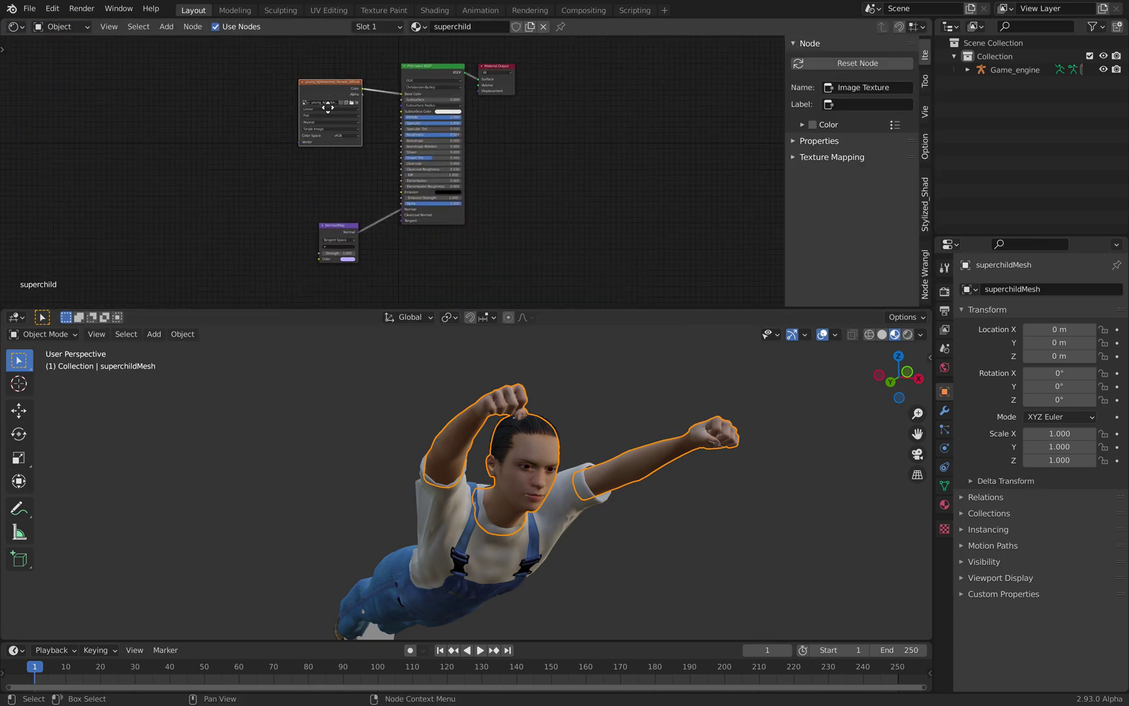
pyautogui.moveTo(327, 225); pyautogui.dragTo(327, 196)
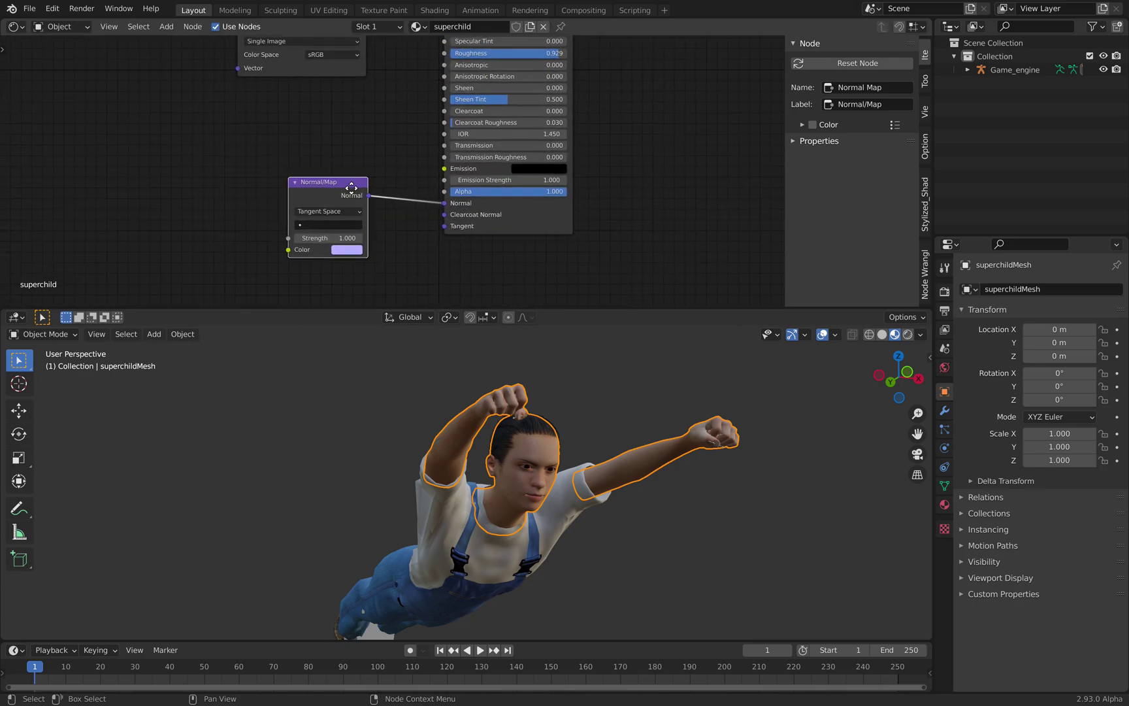
pyautogui.scroll(3, 358, 194)
pyautogui.press('x')
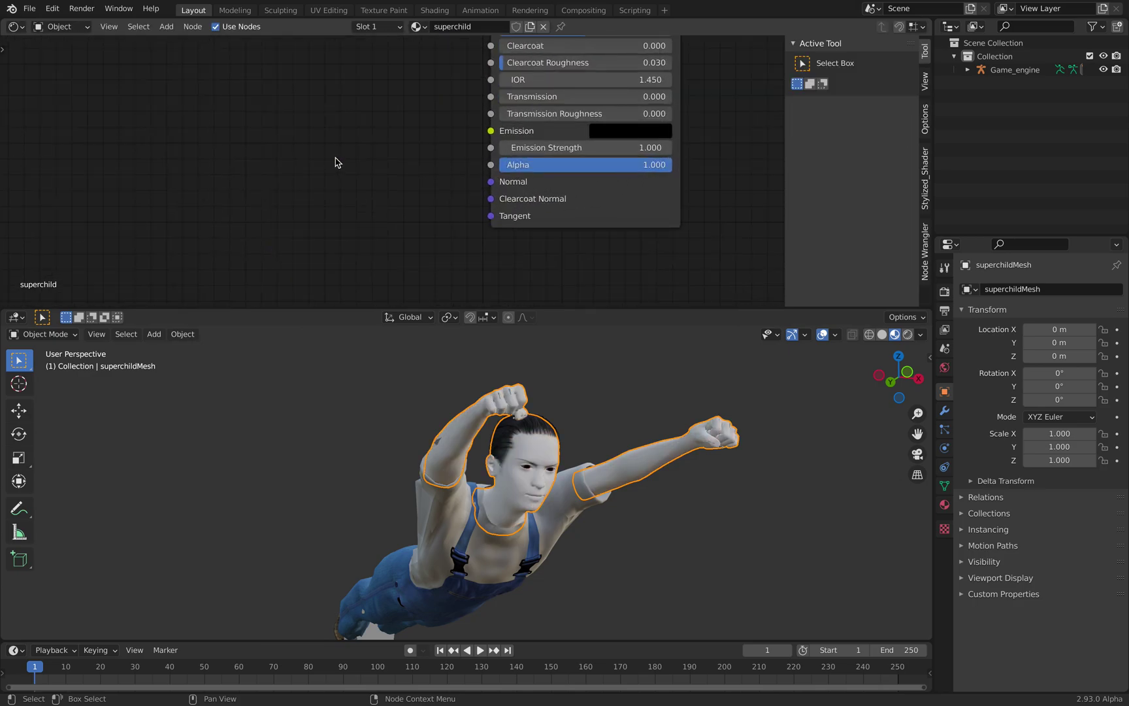
# Save the scene to the Desktop as superchild.blend
pyautogui.click(29, 9)
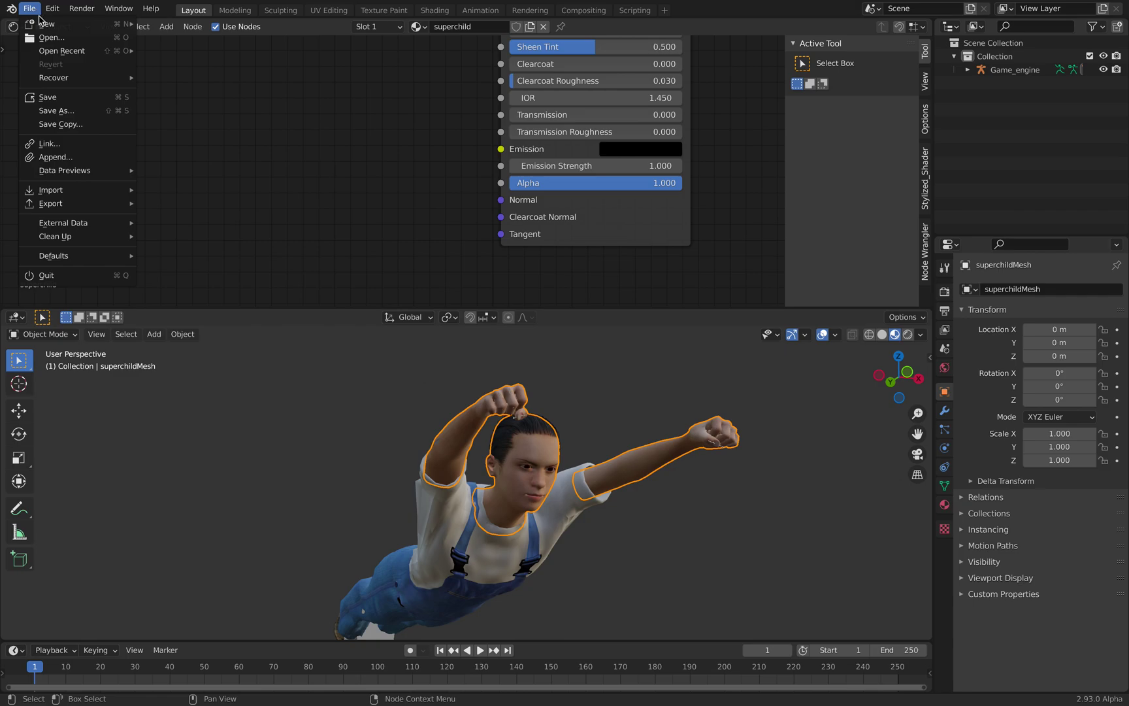
pyautogui.click(66, 113)
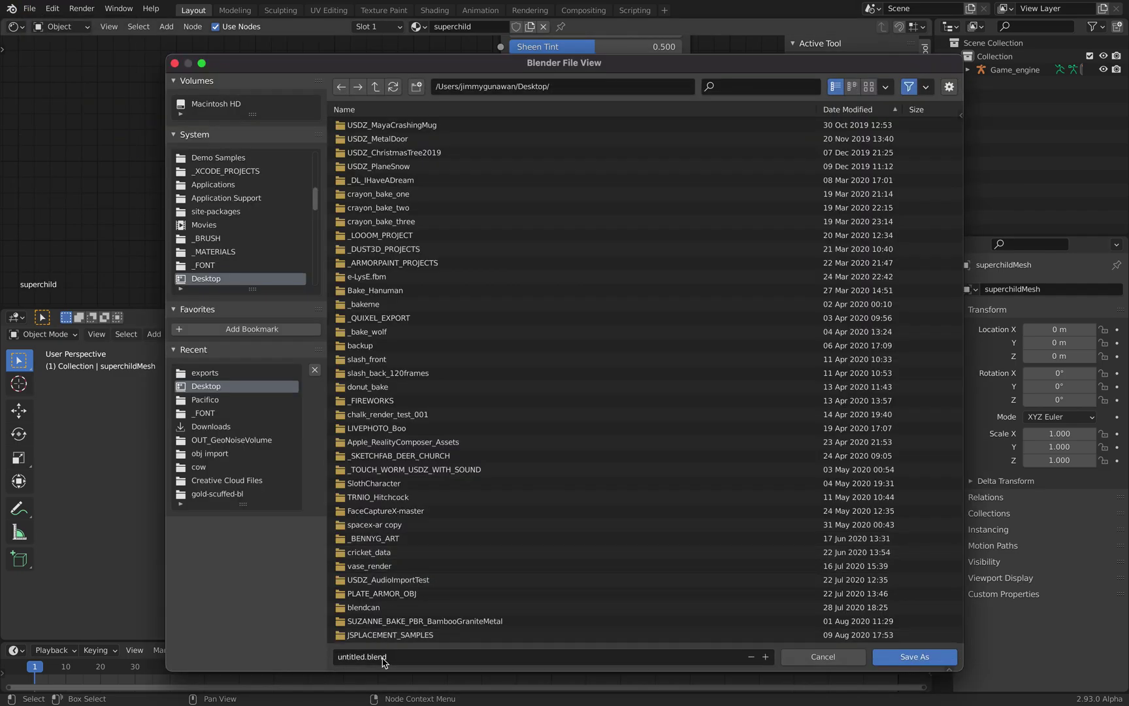
pyautogui.click(348, 653)
pyautogui.doubleClick(348, 653)
pyautogui.write('supe')
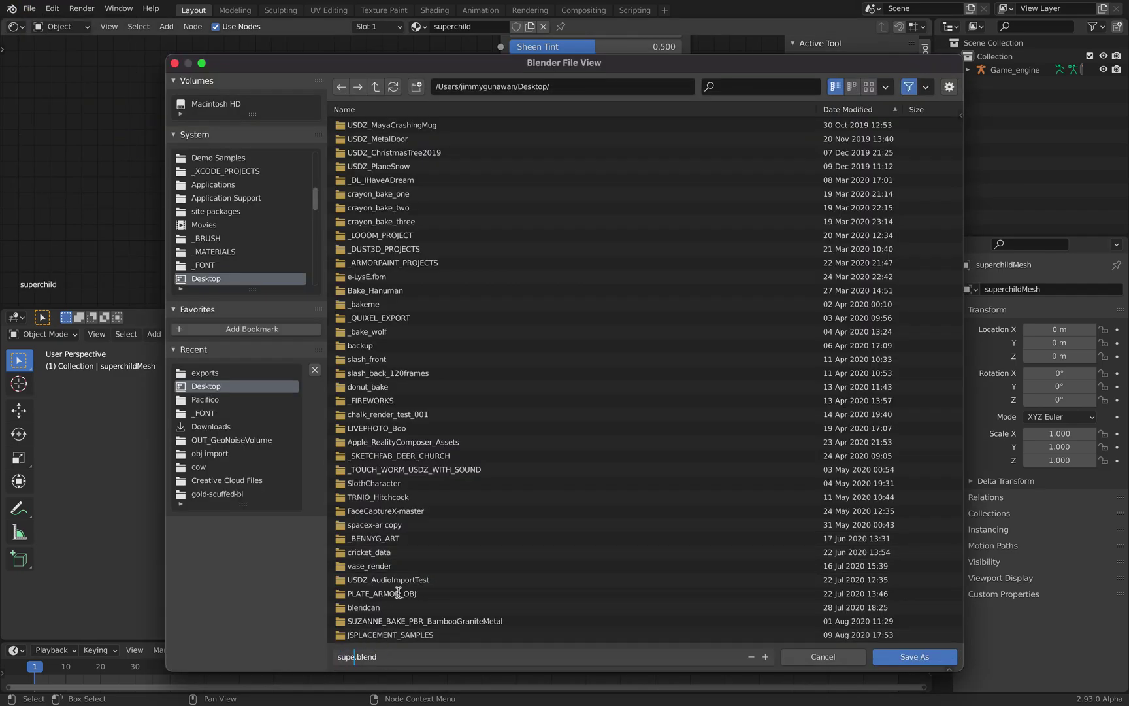
pyautogui.write('rchild')
pyautogui.press('Return')
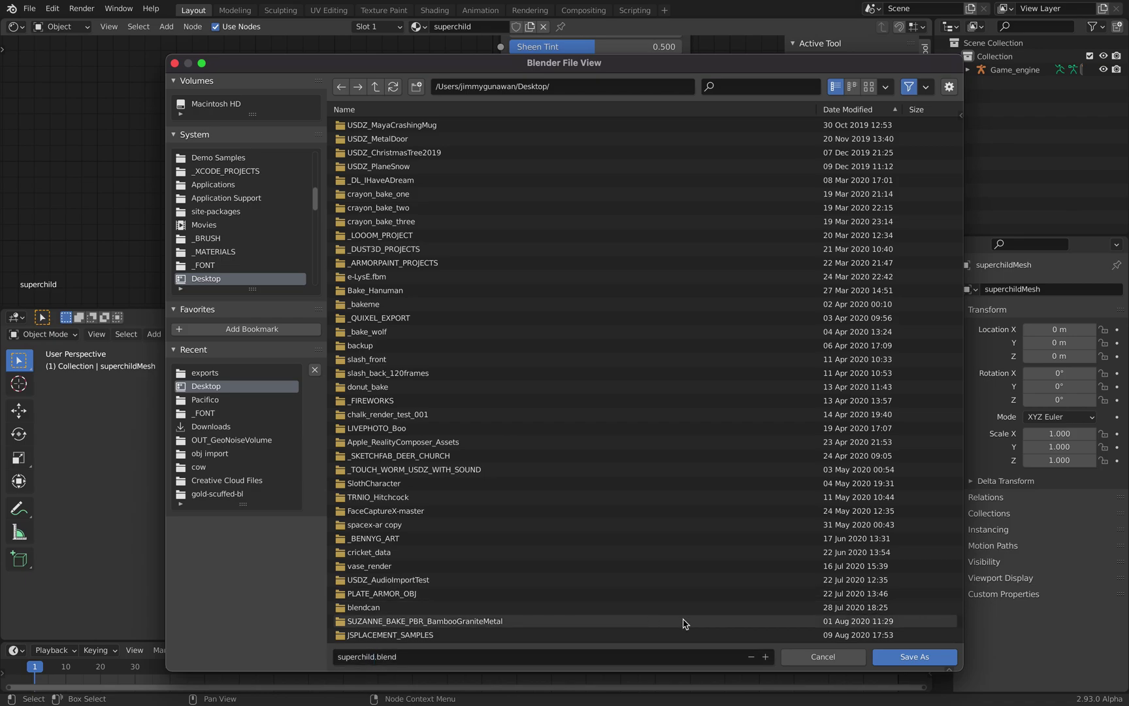
pyautogui.click(908, 659)
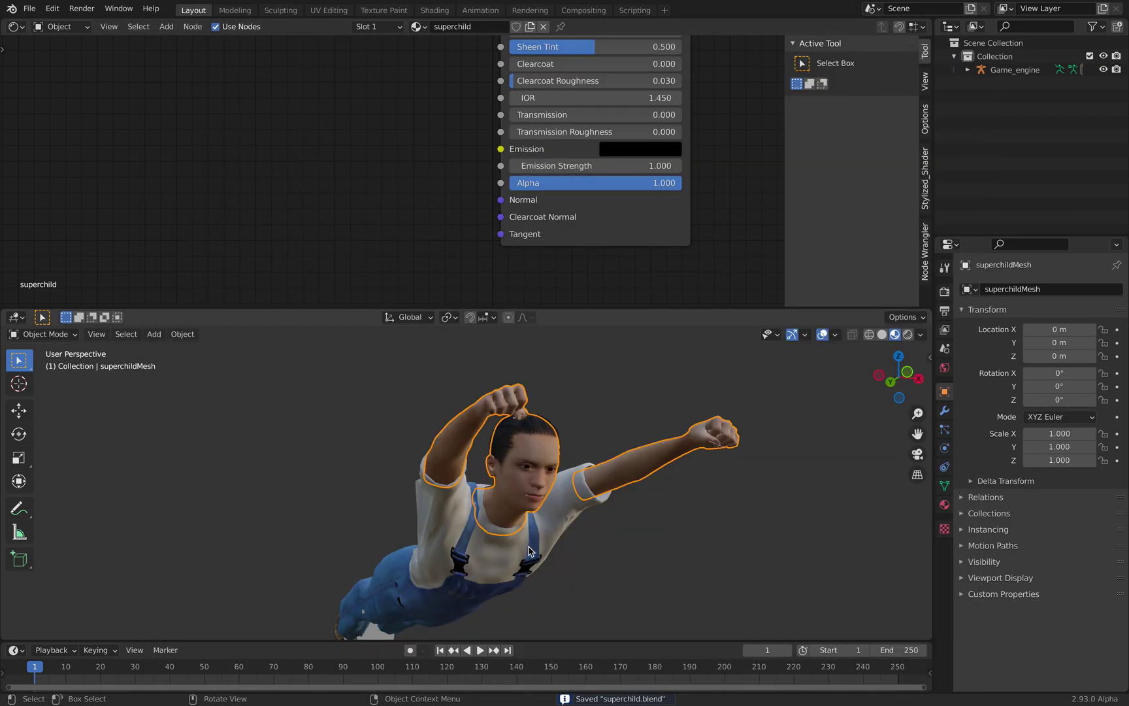
# Set the skin shader's Subsurface to 0.200, Metallic to about 0.141 and Roughness to about 0.732
pyautogui.scroll(5, 426, 272)
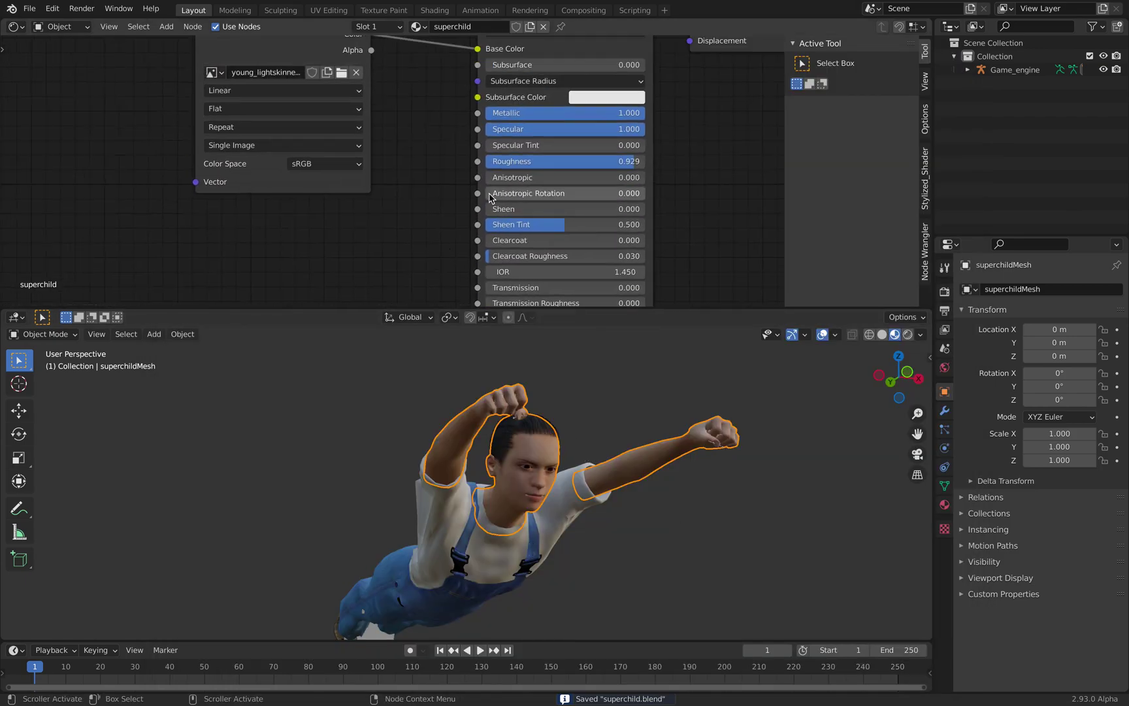
pyautogui.click(601, 102)
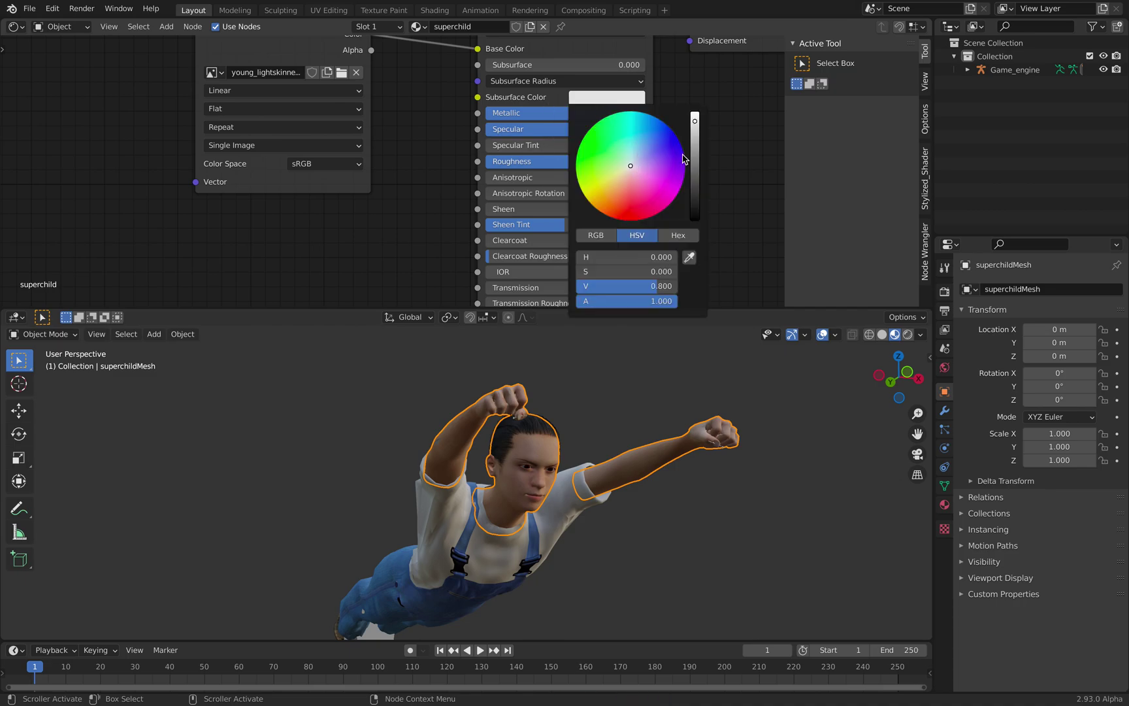
pyautogui.moveTo(562, 65); pyautogui.dragTo(567, 64)
pyautogui.moveTo(523, 112); pyautogui.dragTo(484, 112)
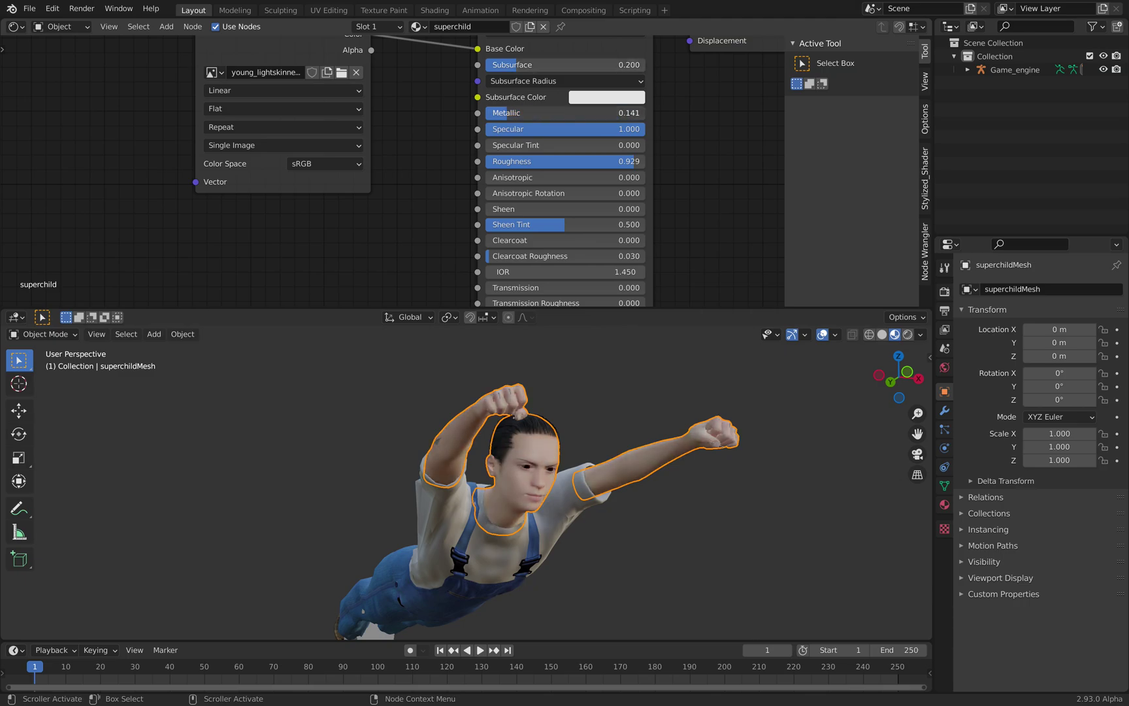
pyautogui.scroll(4, 588, 449)
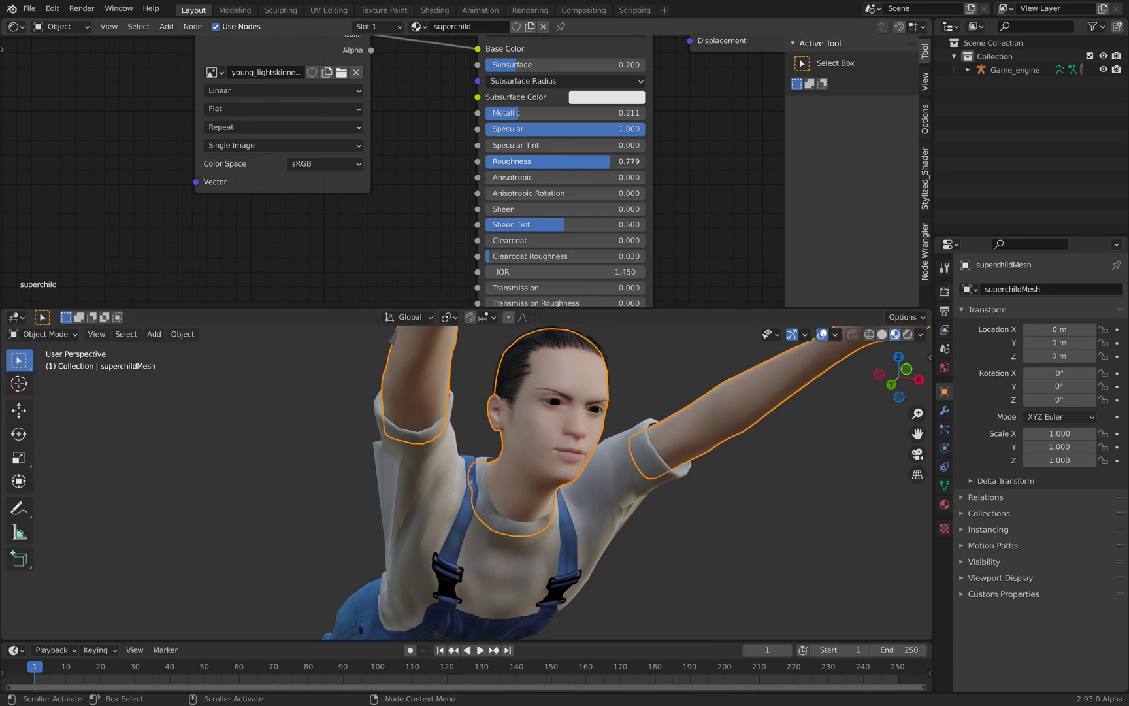
pyautogui.moveTo(610, 161)
pyautogui.mouseDown()
pyautogui.moveTo(556, 161)
pyautogui.moveTo(646, 161)
pyautogui.moveTo(602, 162)
pyautogui.mouseUp()
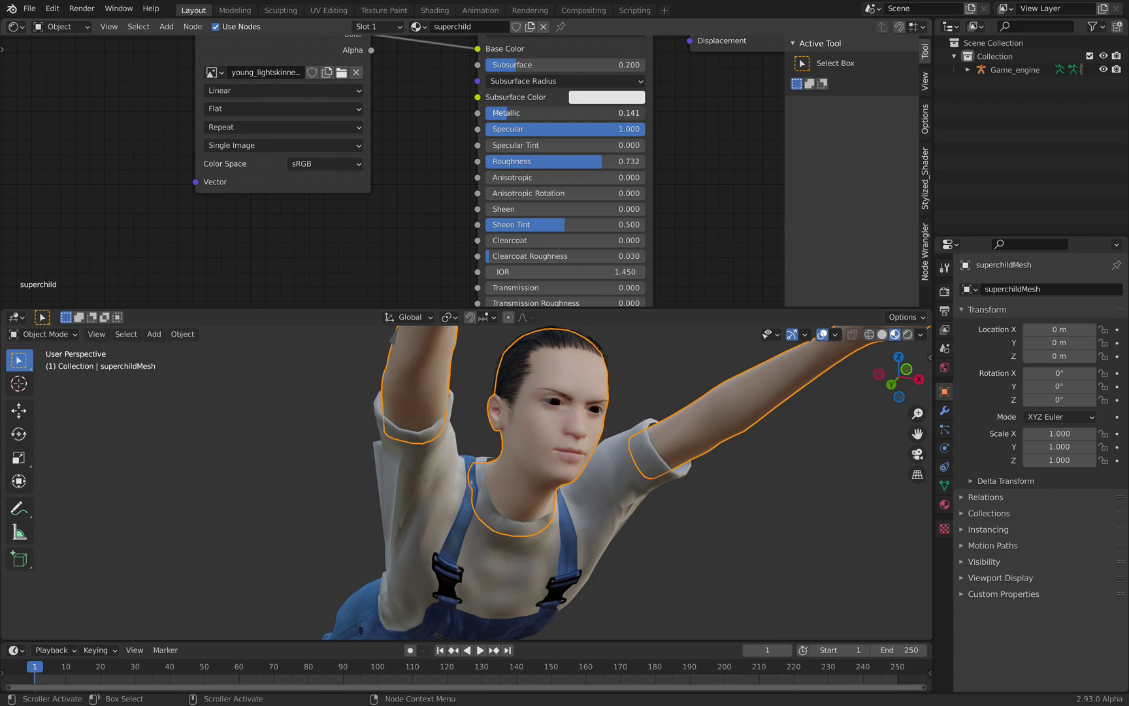
# Change the skin's Subsurface Color to a dark dusky pink with saturation about 0.28, and set Metallic to about 0.182
pyautogui.click(596, 98)
pyautogui.click(631, 170)
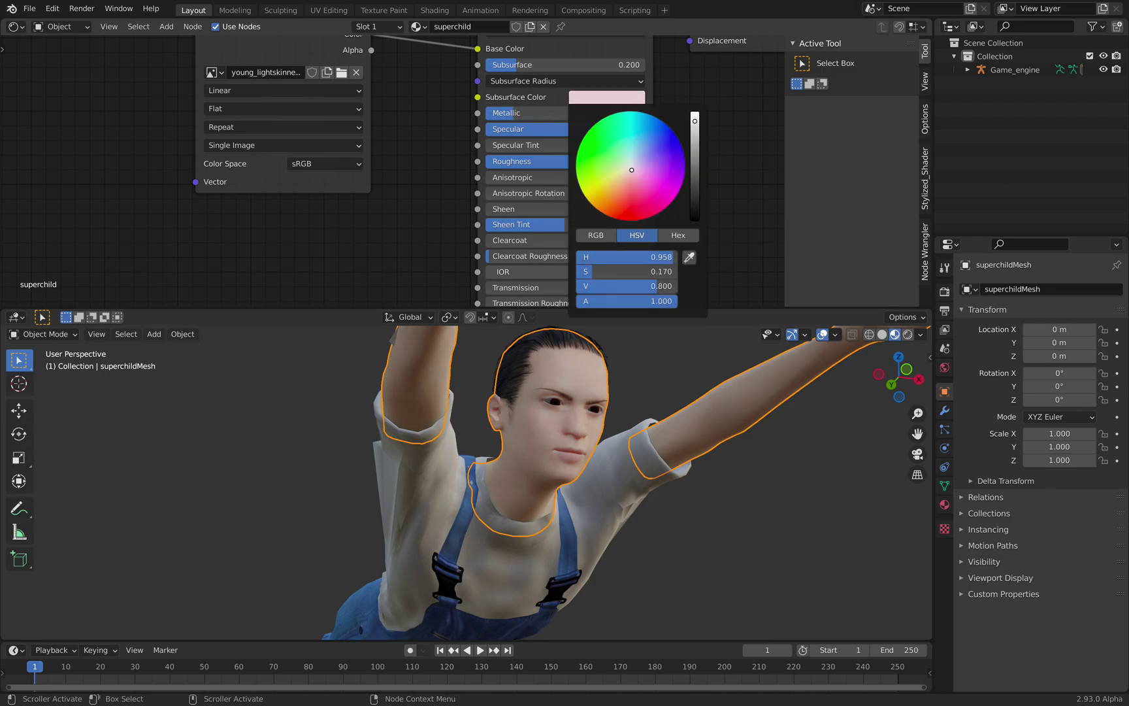
pyautogui.moveTo(631, 170); pyautogui.dragTo(631, 174)
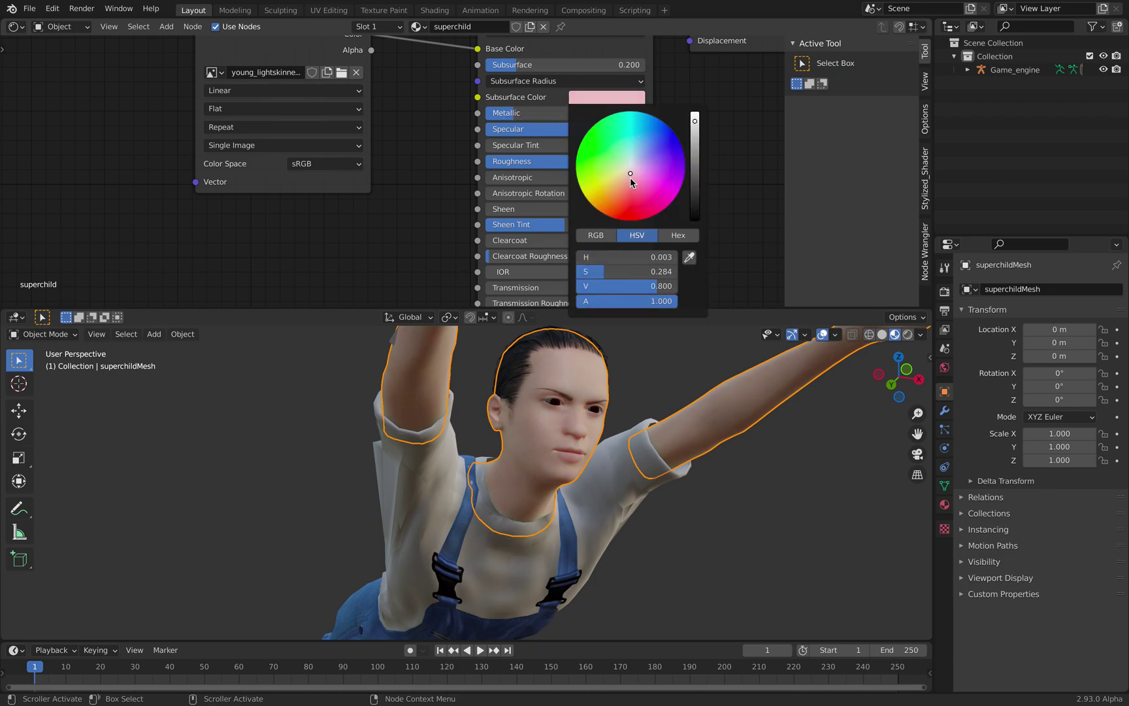
pyautogui.click(695, 170)
# Deselect the body, save superchild.blend and enlarge the 3D viewport by shrinking the Shader Editor above it
pyautogui.scroll(-5, 618, 462)
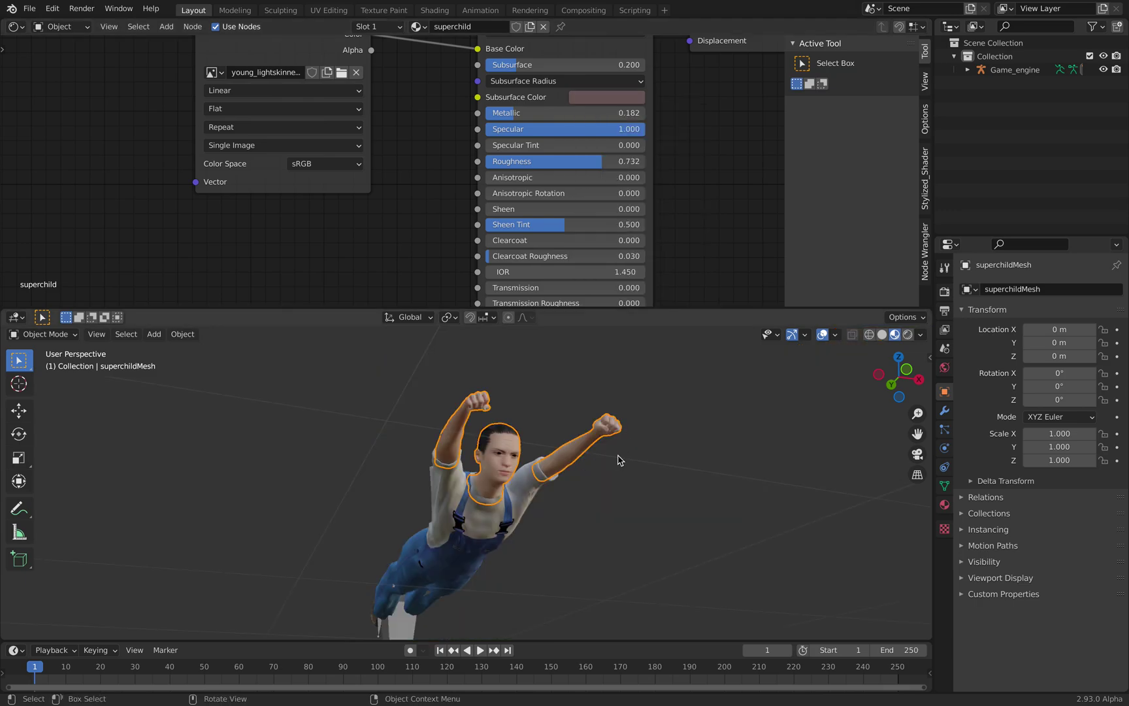
pyautogui.moveTo(613, 494); pyautogui.dragTo(679, 392, button='middle')
pyautogui.hotkey('ctrl', 's')
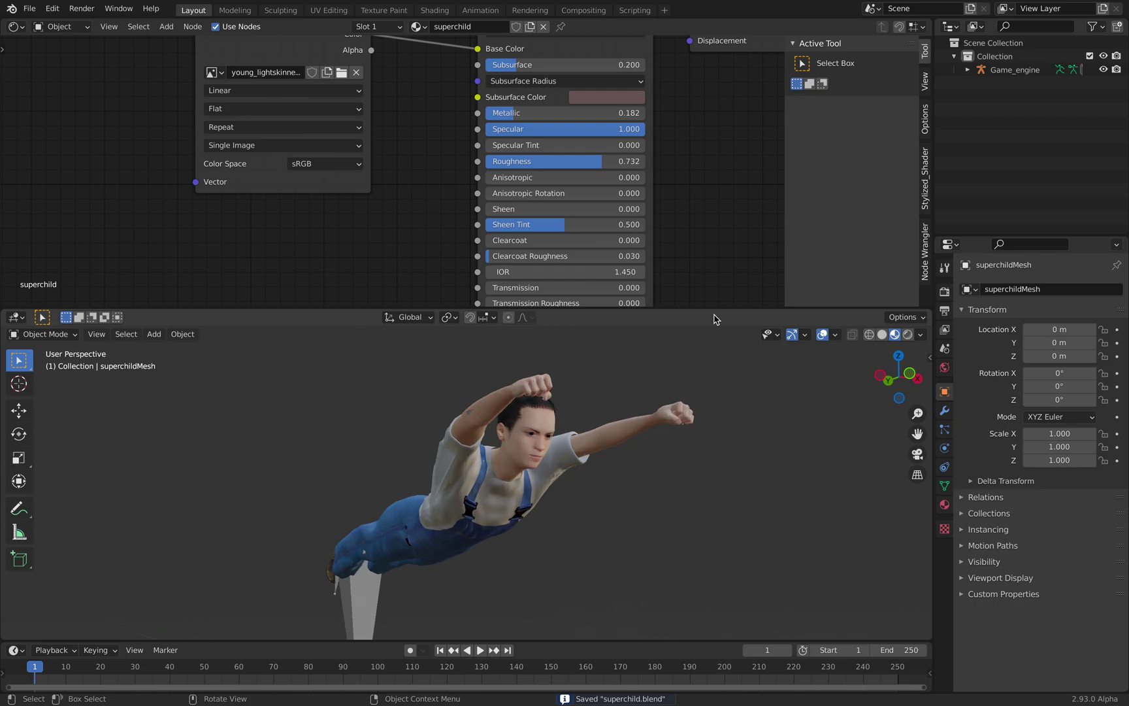
pyautogui.moveTo(713, 308); pyautogui.dragTo(714, 188)
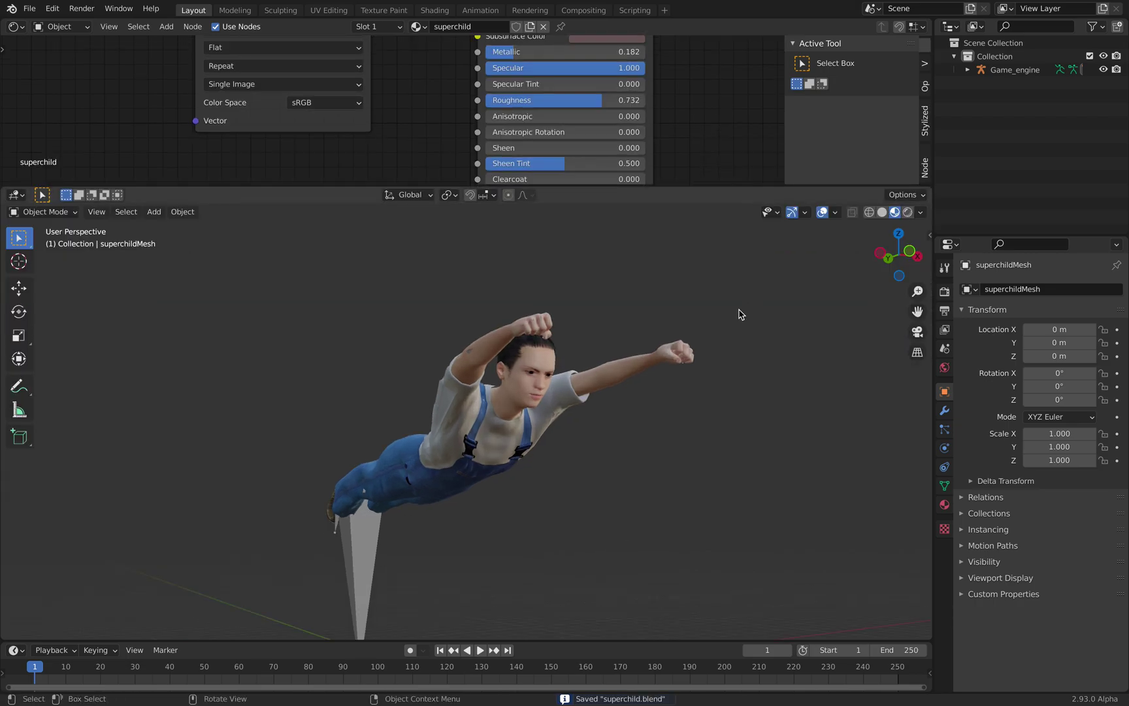
pyautogui.scroll(2, 738, 315)
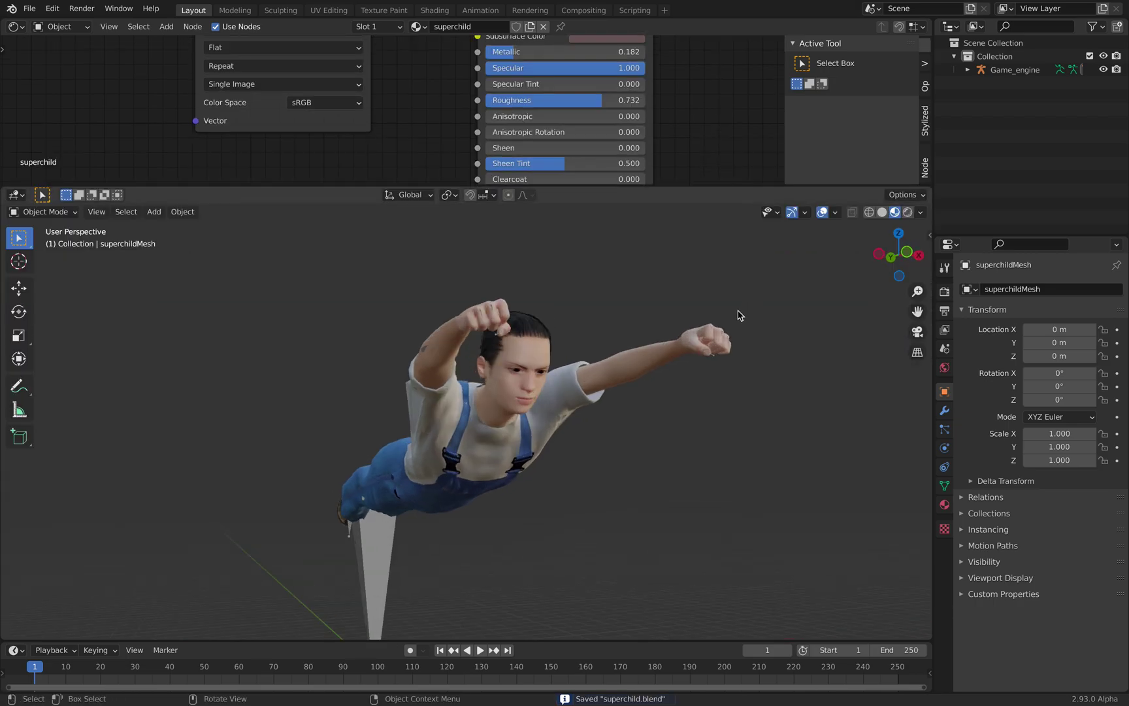
# Enable Ambient Occlusion in the Eevee render settings with a distance of 0.44 m
pyautogui.click(951, 294)
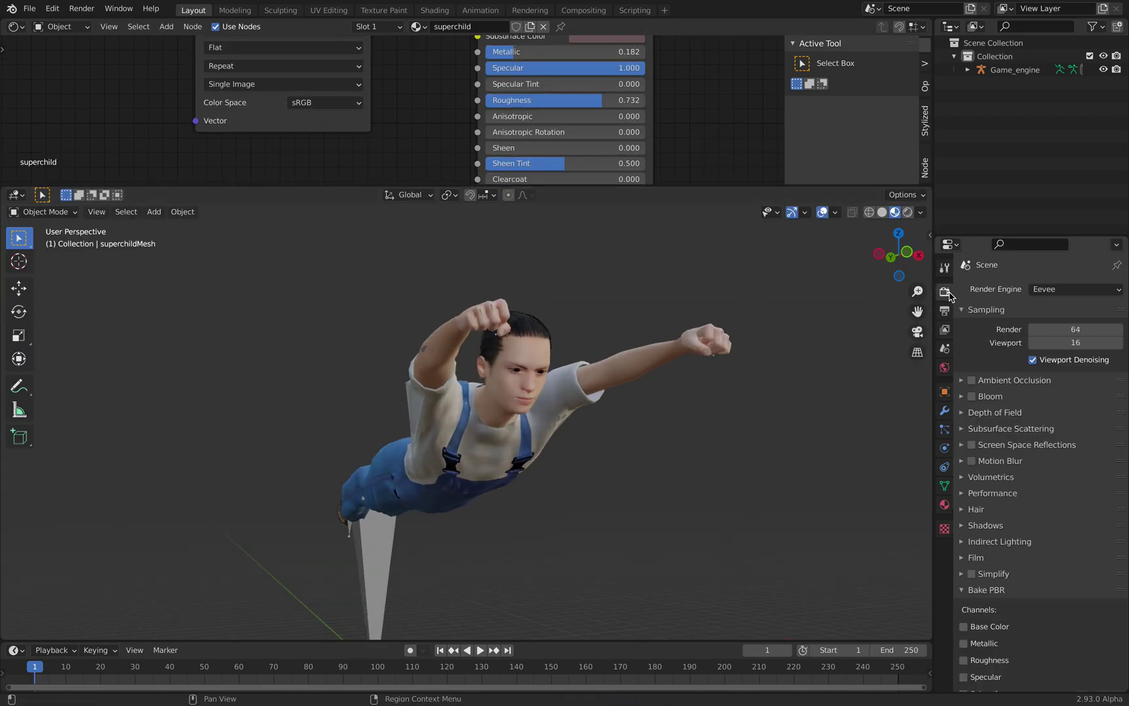
pyautogui.click(972, 380)
pyautogui.click(963, 380)
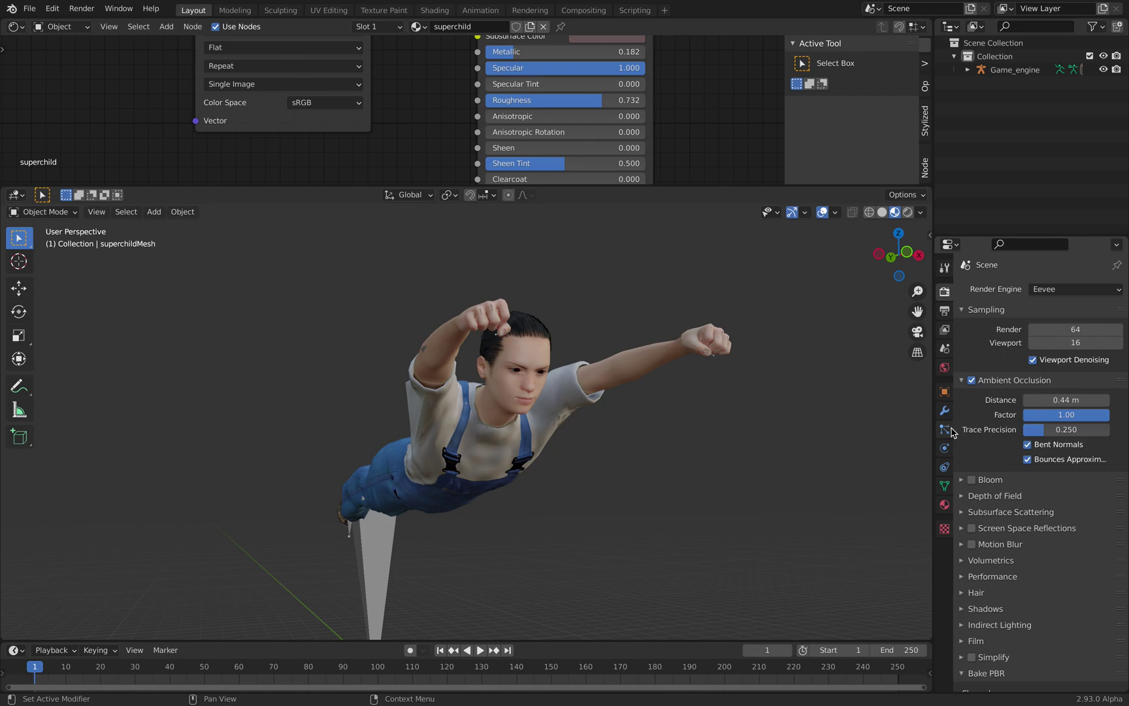
# Assign a Sky Texture to the World background color
pyautogui.click(946, 368)
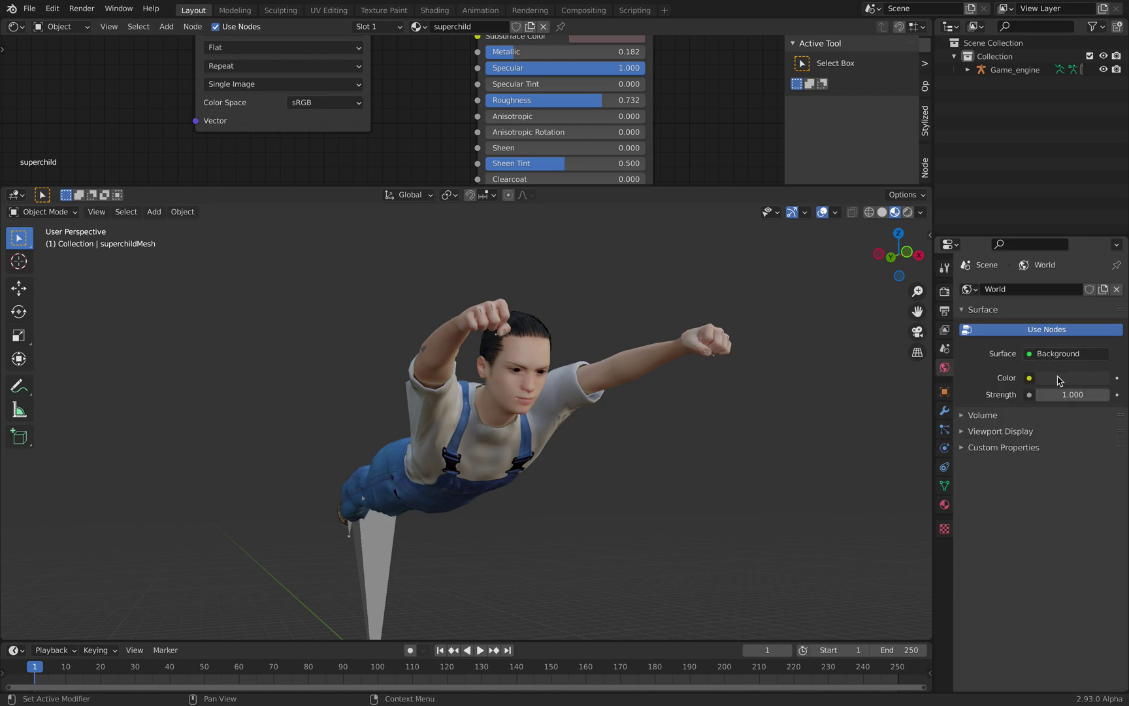
pyautogui.click(1118, 378)
pyautogui.click(1028, 379)
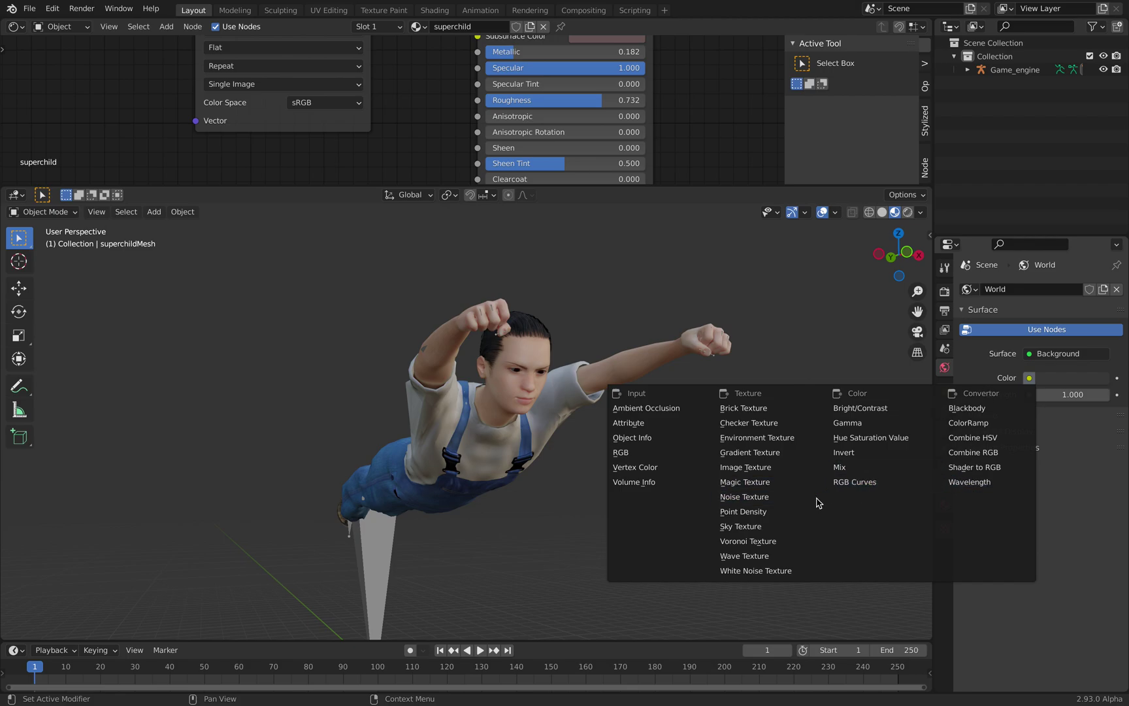
pyautogui.click(788, 530)
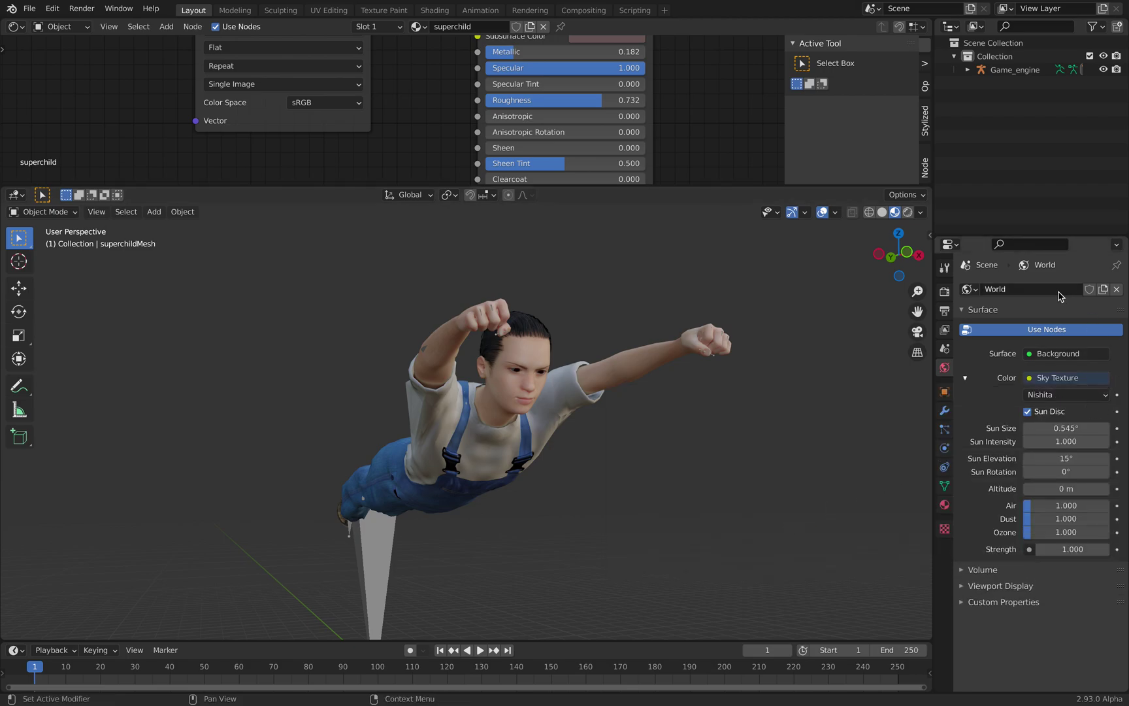
# Switch the render engine to Cycles and display the viewport in Rendered shading
pyautogui.click(944, 291)
pyautogui.click(1056, 289)
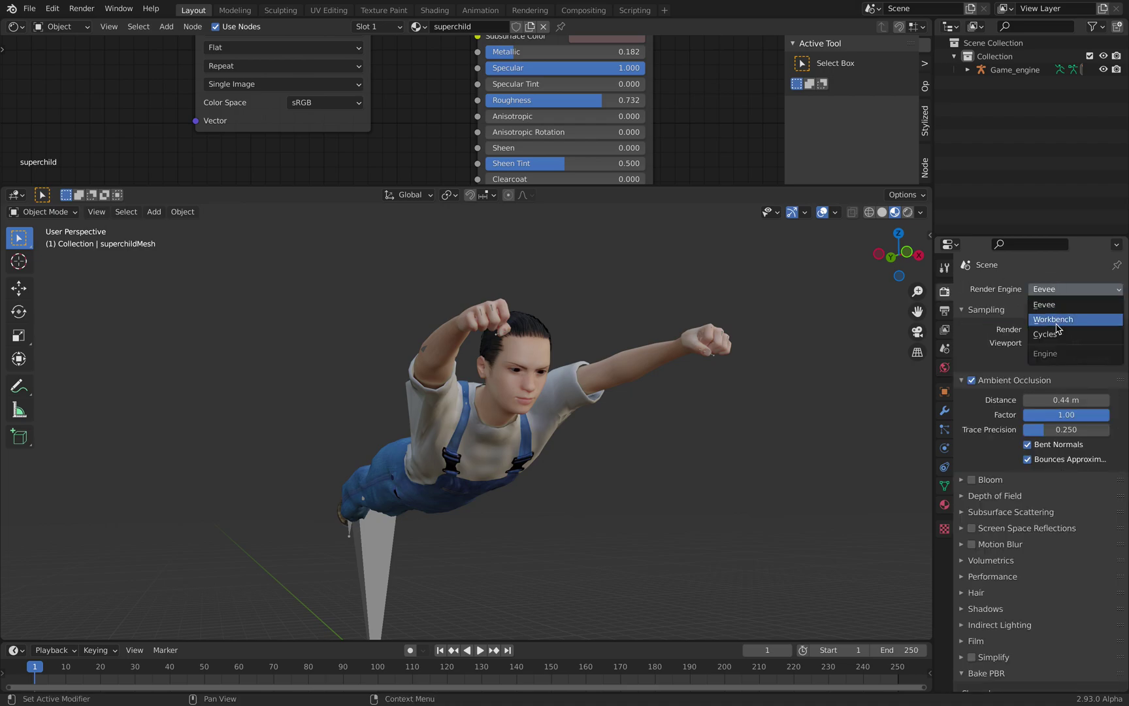
pyautogui.click(1059, 334)
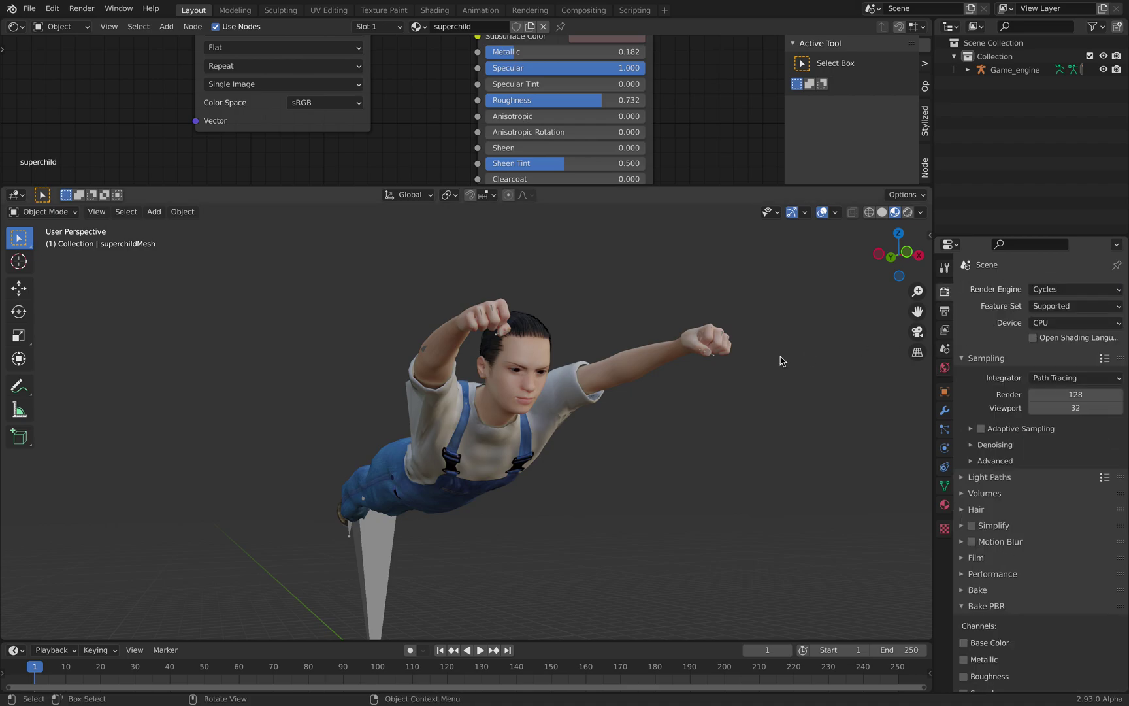
pyautogui.click(908, 212)
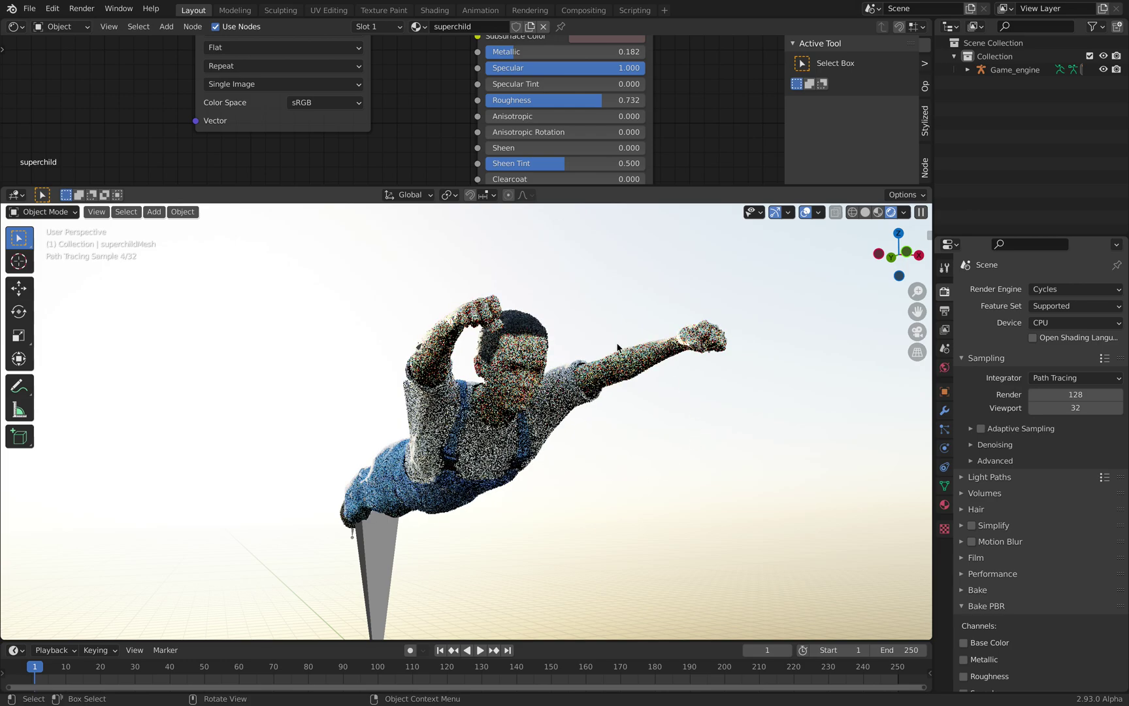
# Set the Nishita sky's sun size to 23.2°, sun elevation to 29°, altitude to 6 m and sun intensity to 0.4
pyautogui.click(945, 369)
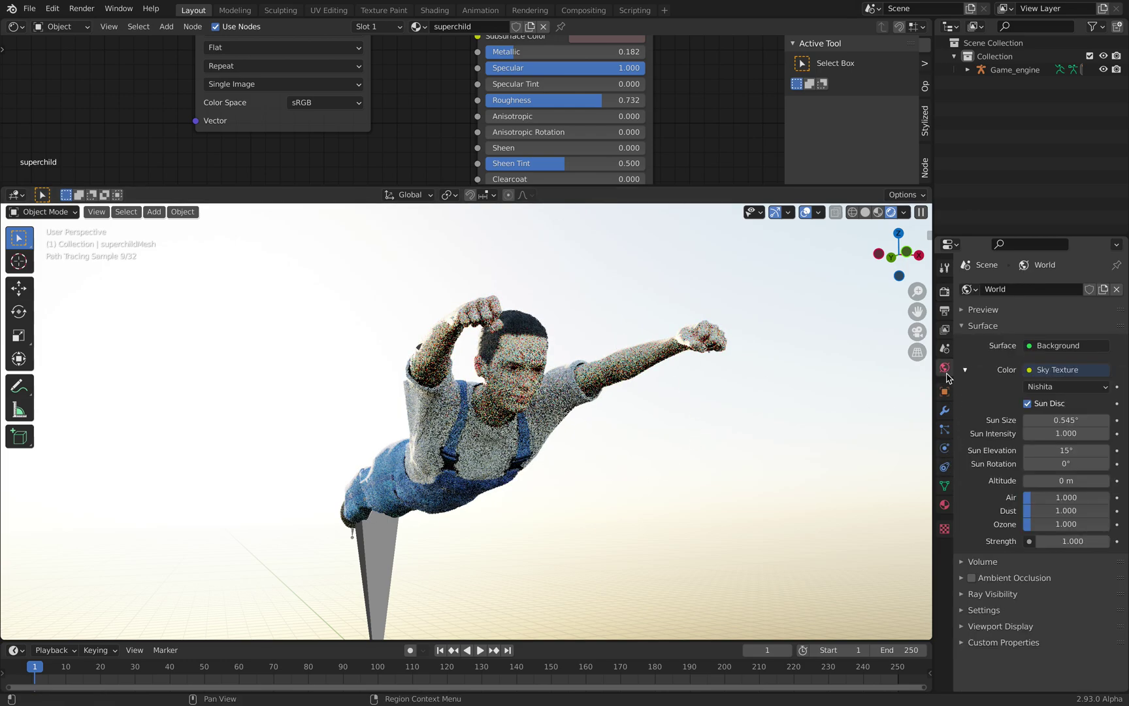
pyautogui.moveTo(1066, 420); pyautogui.dragTo(1074, 481)
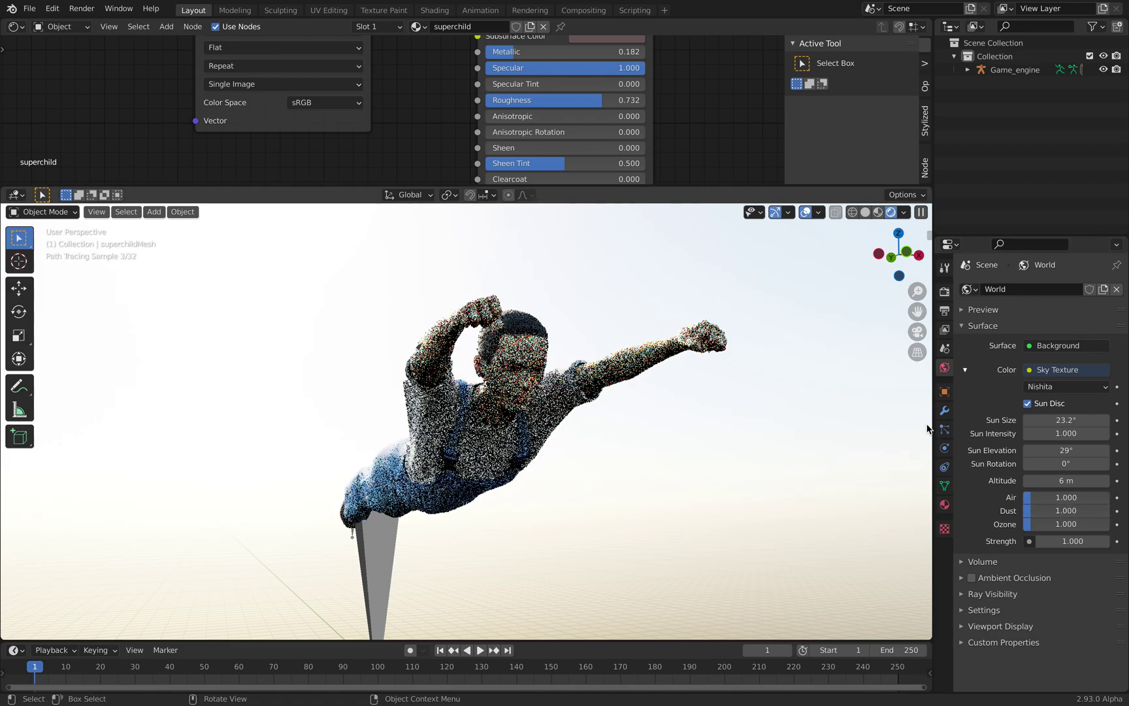
pyautogui.click(1064, 432)
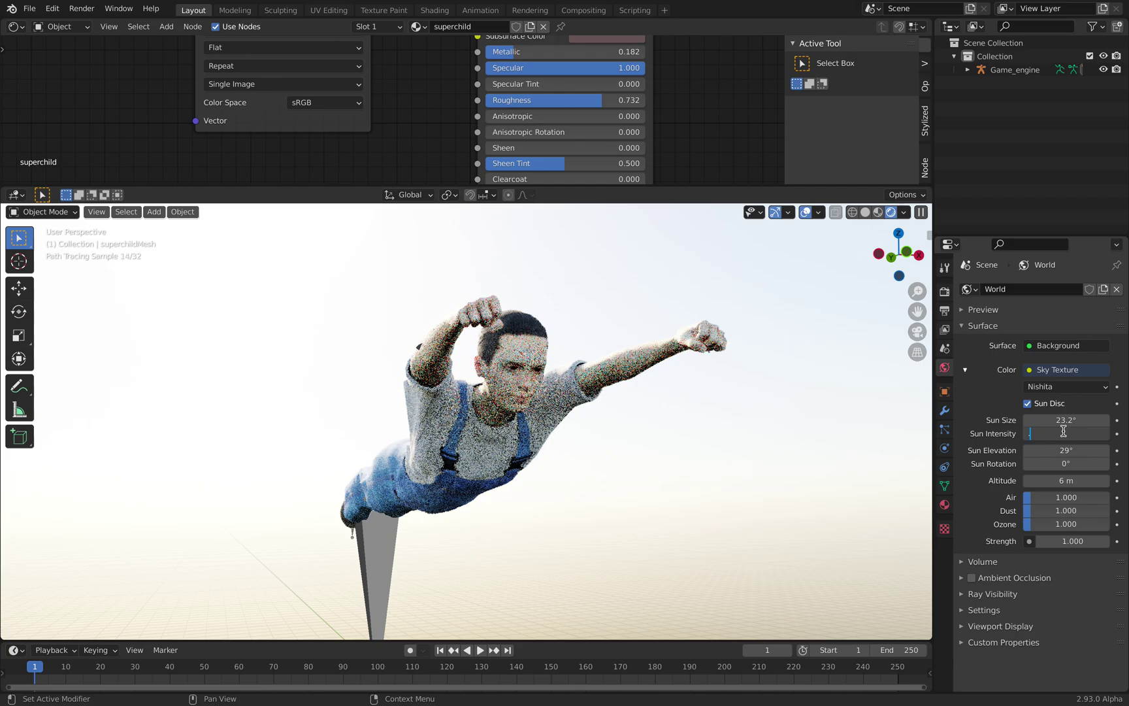
pyautogui.write('0.4')
pyautogui.press('Return')
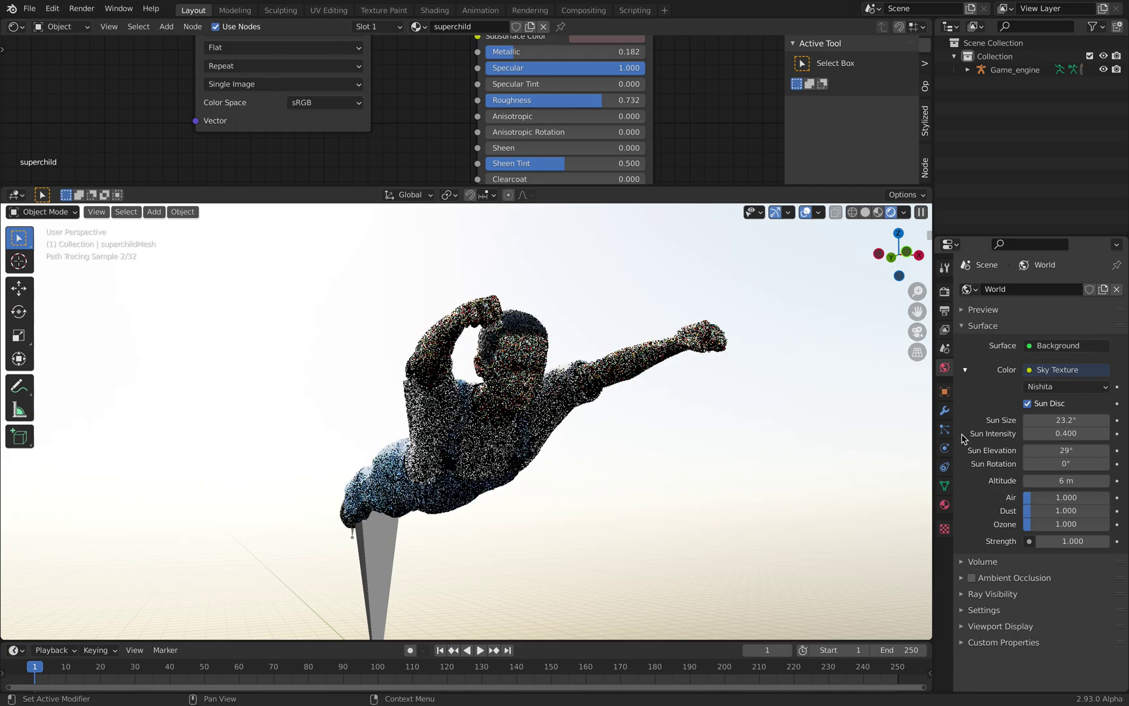
# Lower the world background strength to 0.3
pyautogui.click(1064, 539)
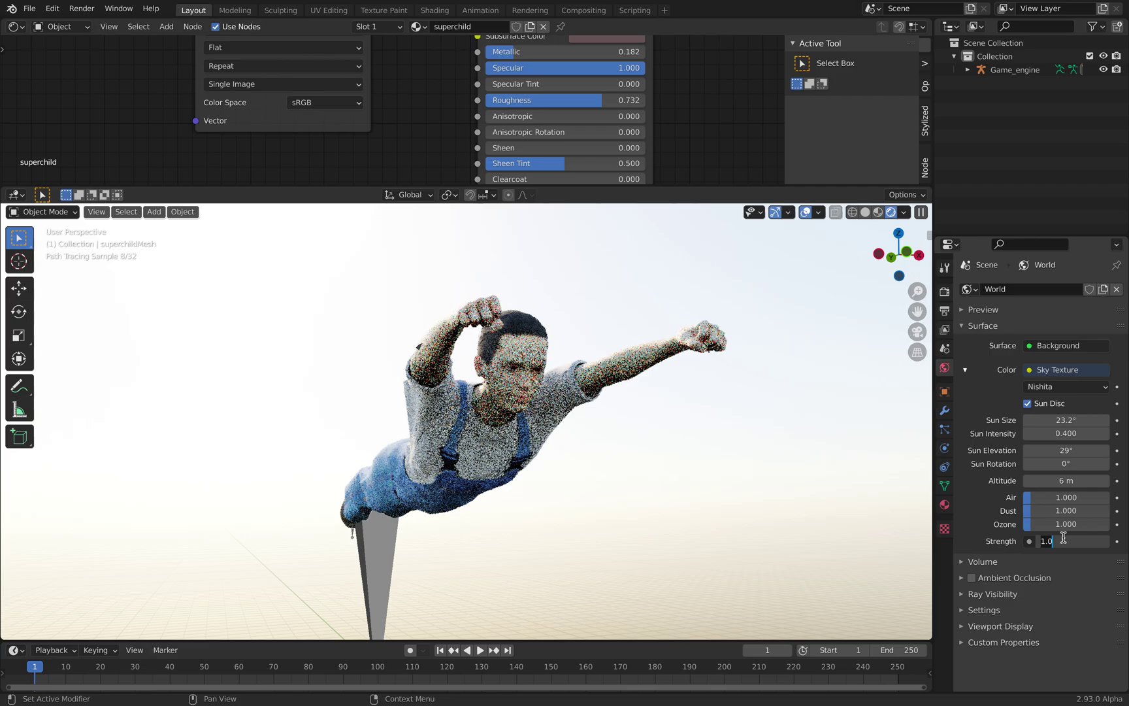
pyautogui.write('.3')
pyautogui.press('Return')
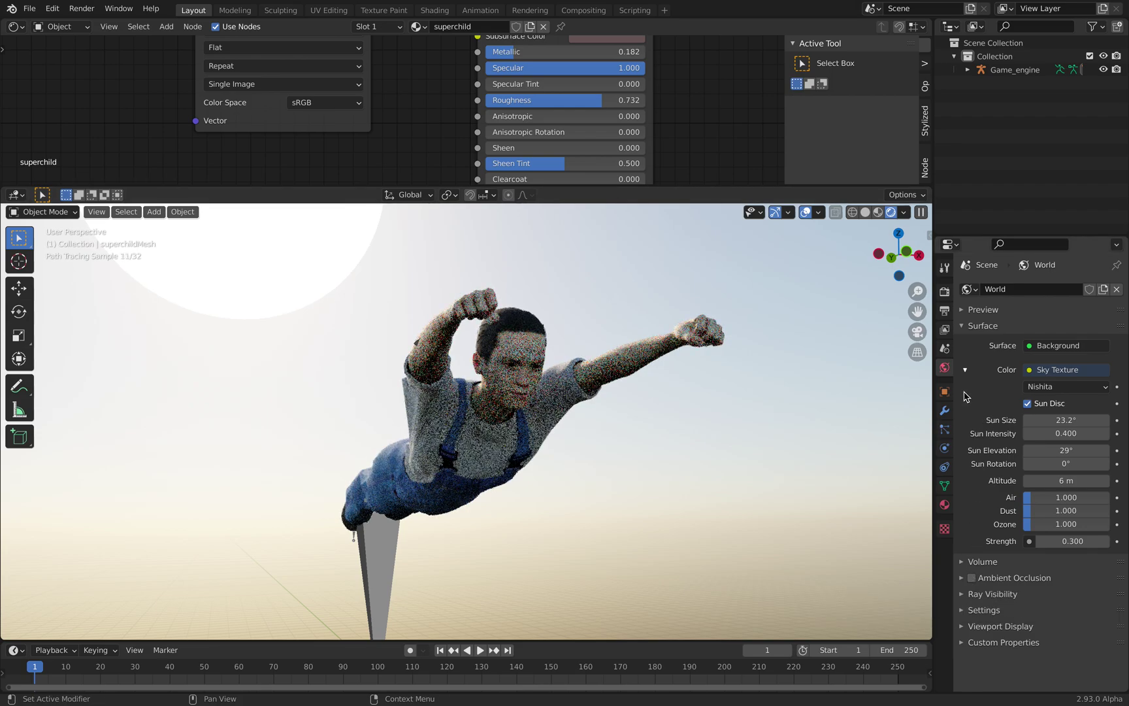
# Switch the render engine to Eevee
pyautogui.click(944, 292)
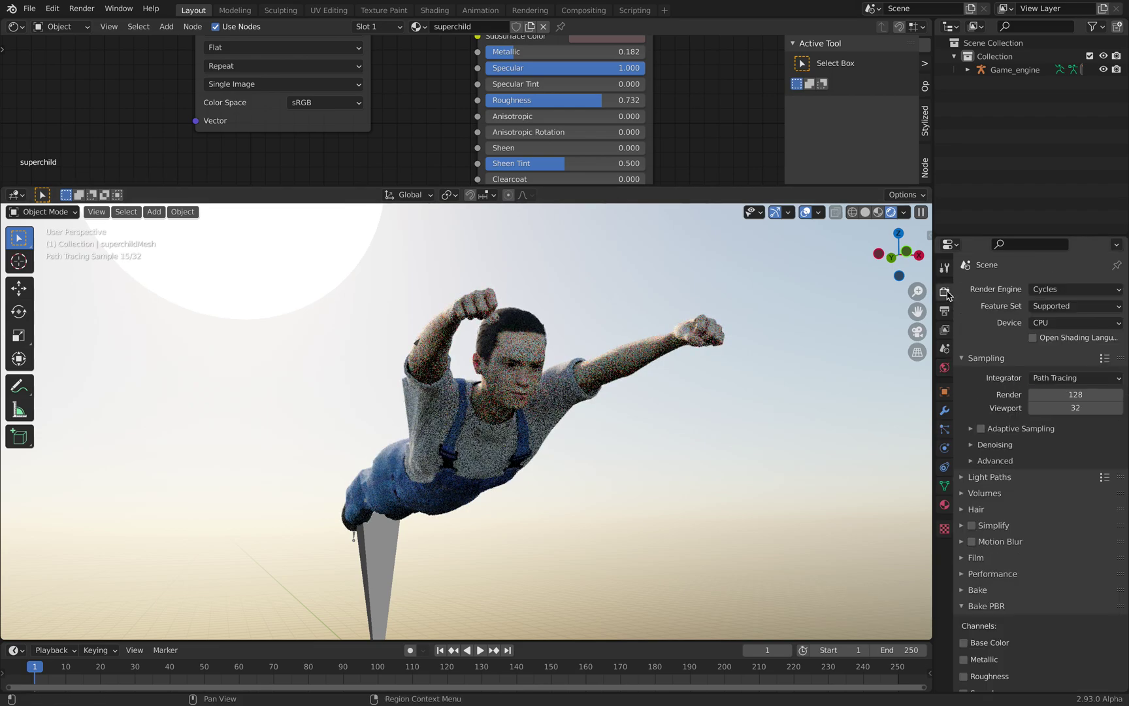
pyautogui.click(1052, 290)
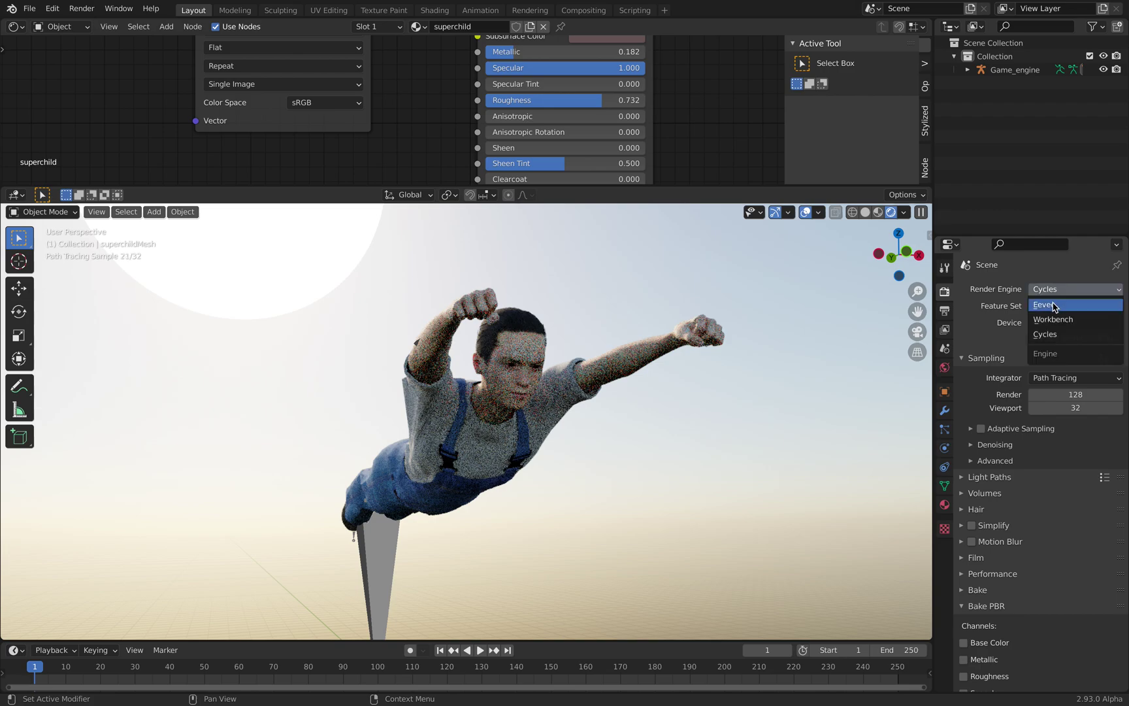
pyautogui.click(1055, 305)
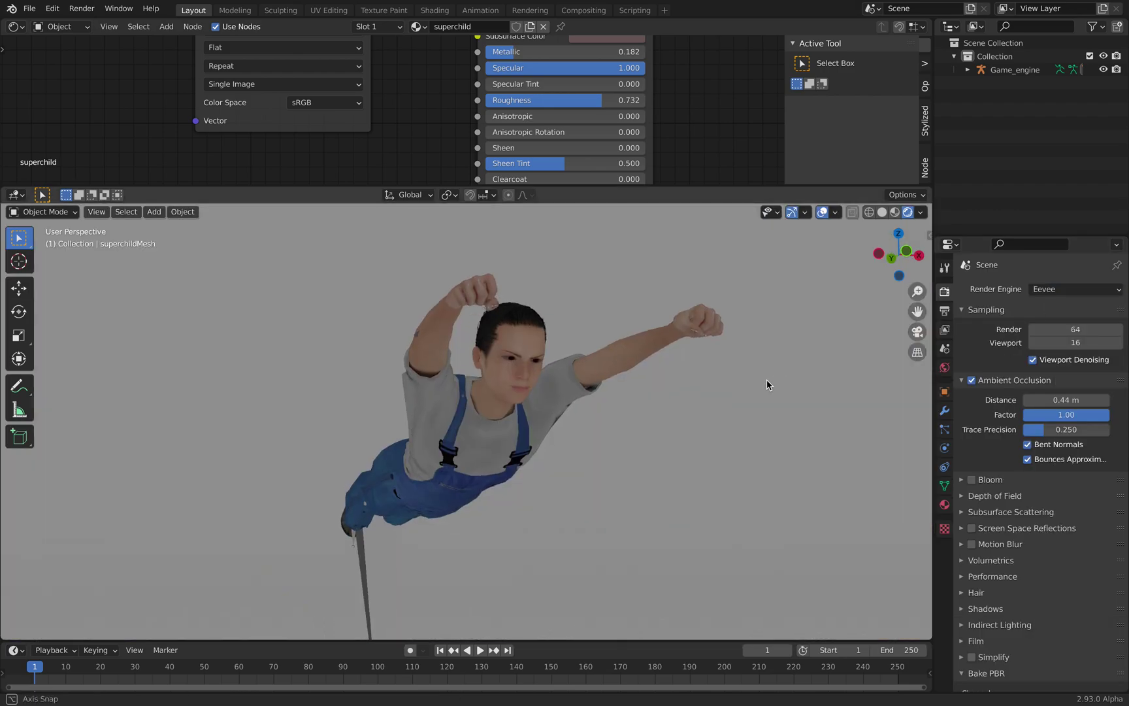
# Change the world's Sky Texture type to Hosek / Wilkie
pyautogui.click(945, 368)
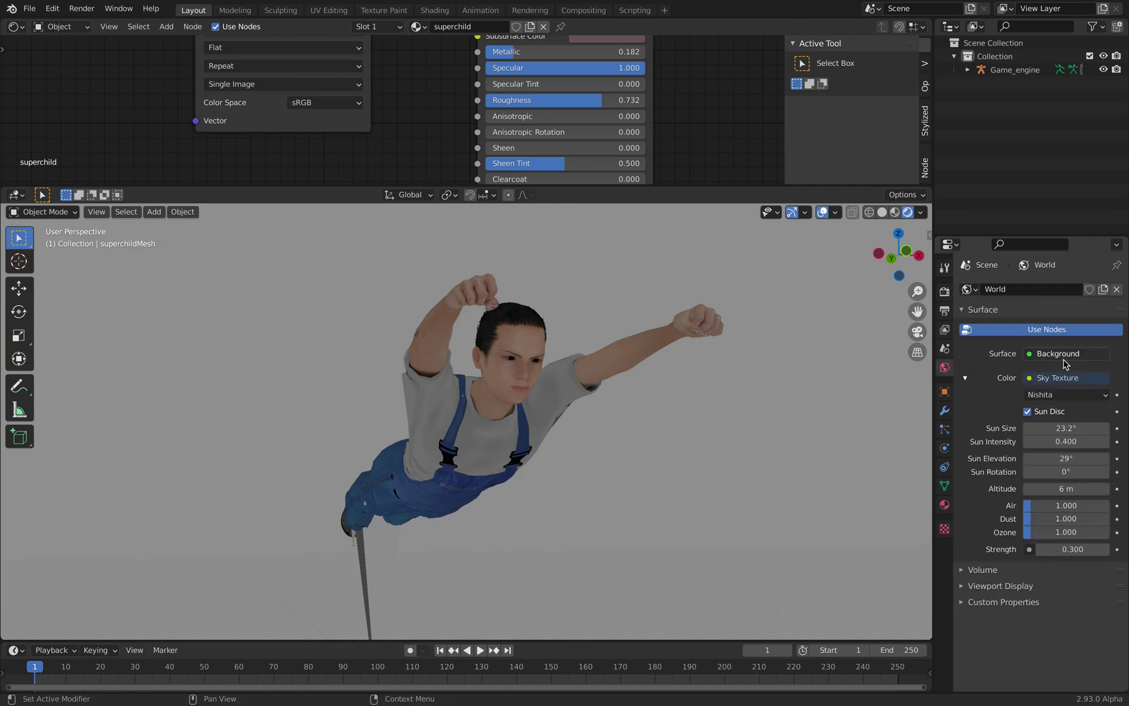
pyautogui.click(1071, 392)
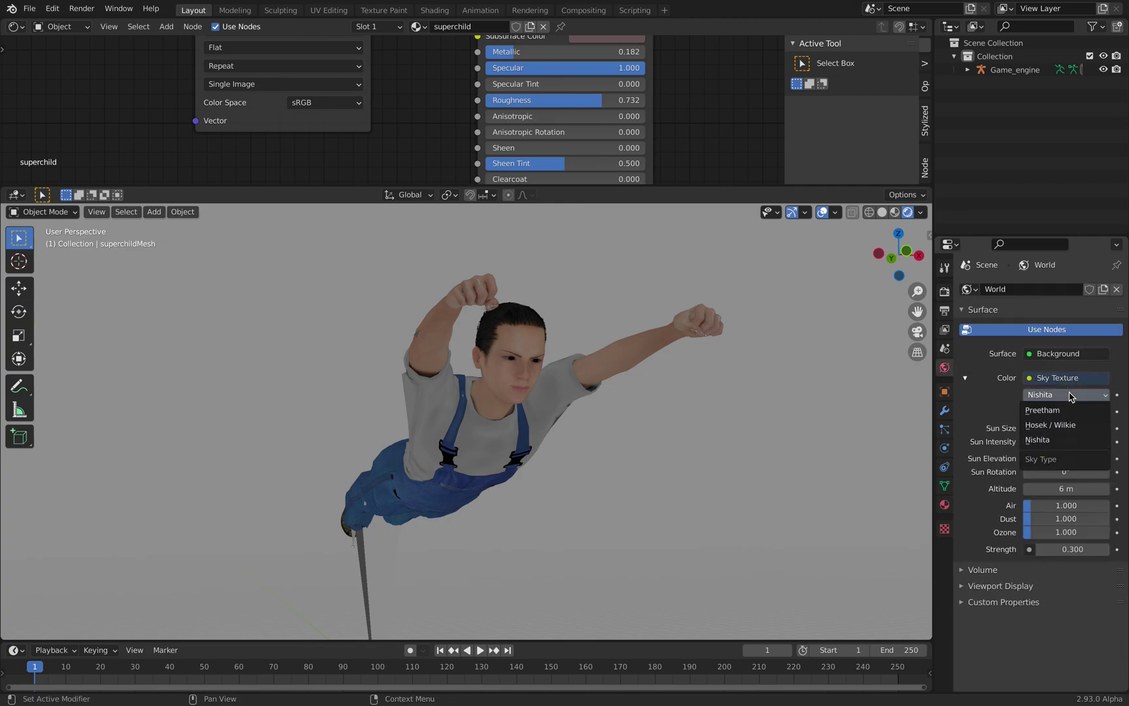
pyautogui.click(1065, 426)
pyautogui.moveTo(1090, 422); pyautogui.dragTo(1046, 455)
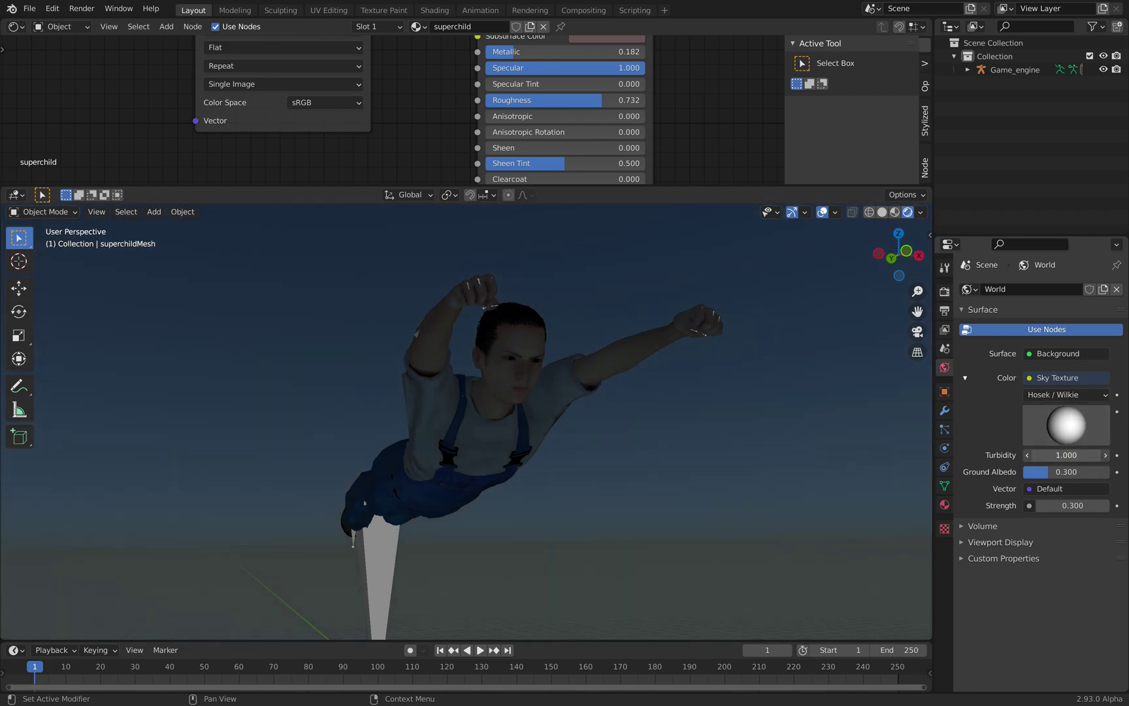
# Raise the sky strength to 3.1 and turn its sun direction to give a dark orange sunset
pyautogui.moveTo(1073, 506); pyautogui.dragTo(1121, 505)
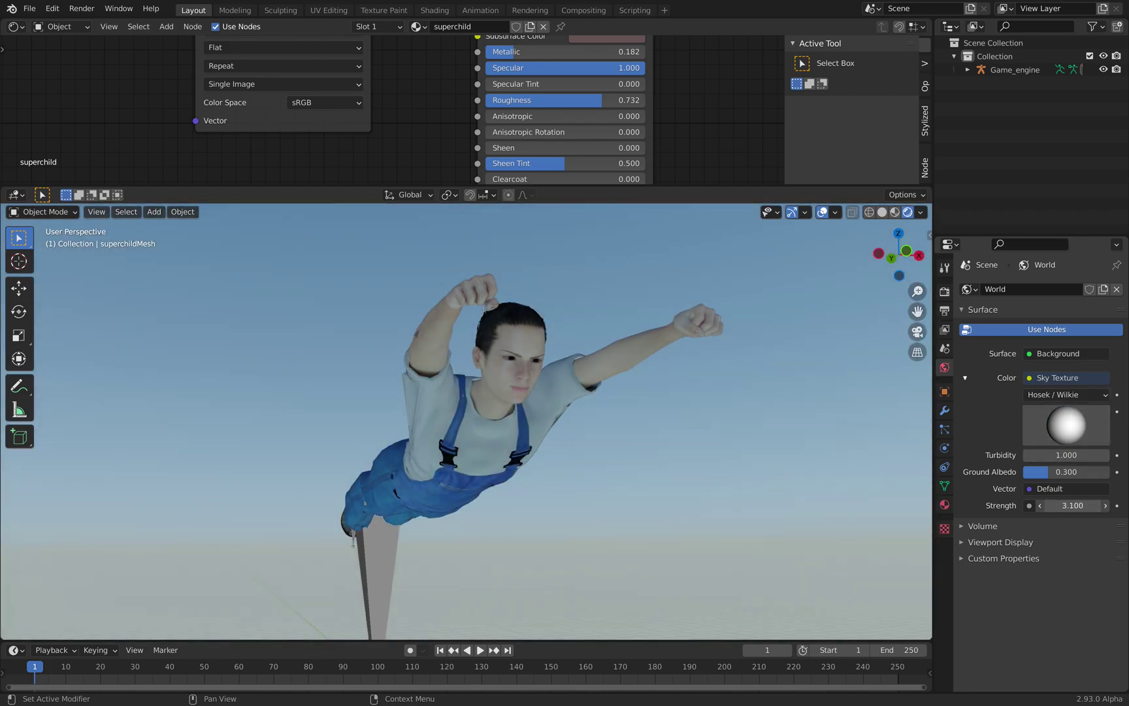
pyautogui.moveTo(1066, 425); pyautogui.dragTo(814, 448)
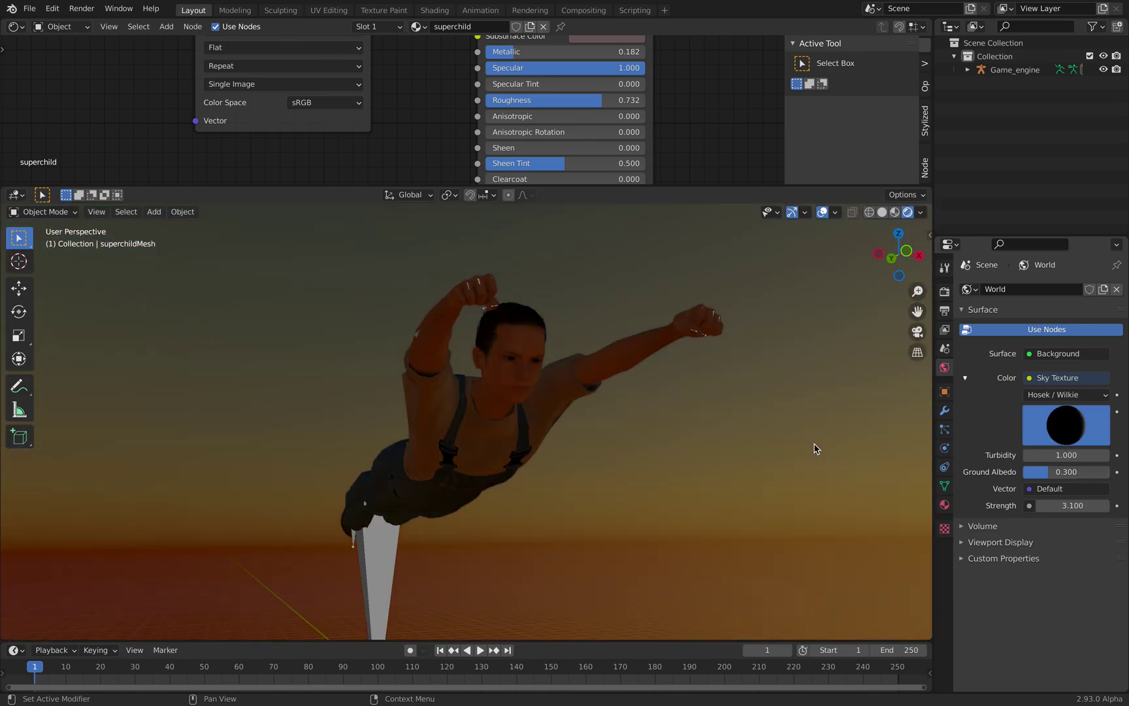
pyautogui.moveTo(905, 448); pyautogui.dragTo(945, 447)
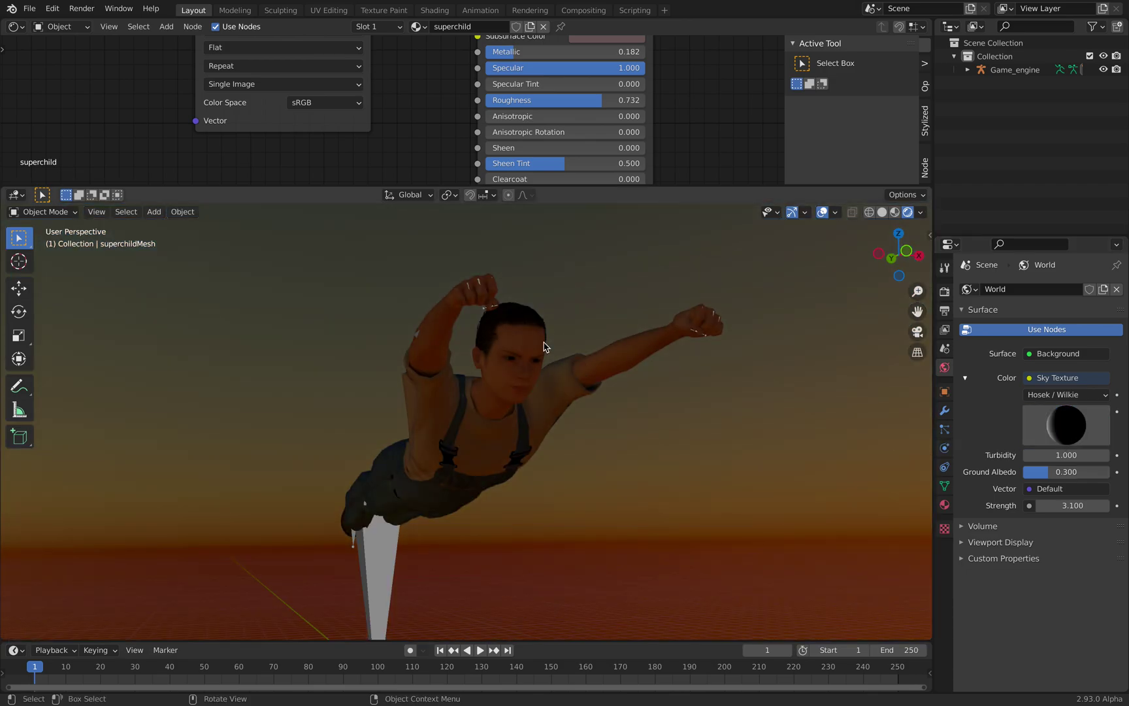
# Add a Sun light and rotate it freely so it lights the character's face and chest
pyautogui.hotkey('shift', 'a')
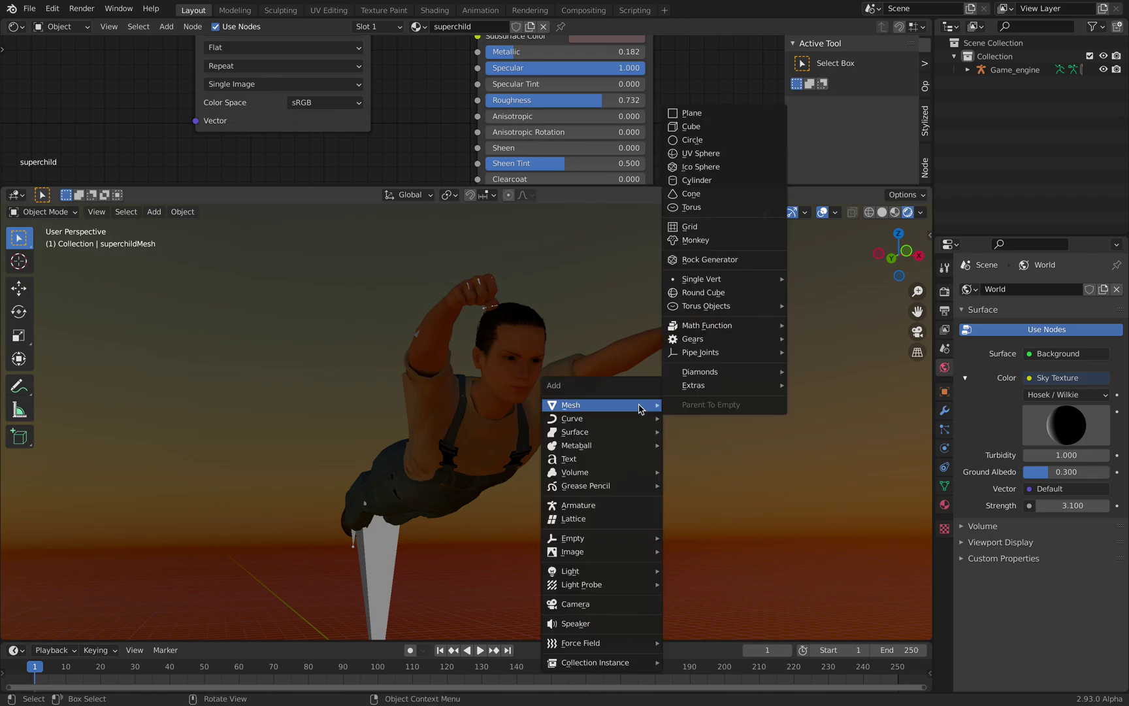
pyautogui.moveTo(616, 572)
pyautogui.click(698, 591)
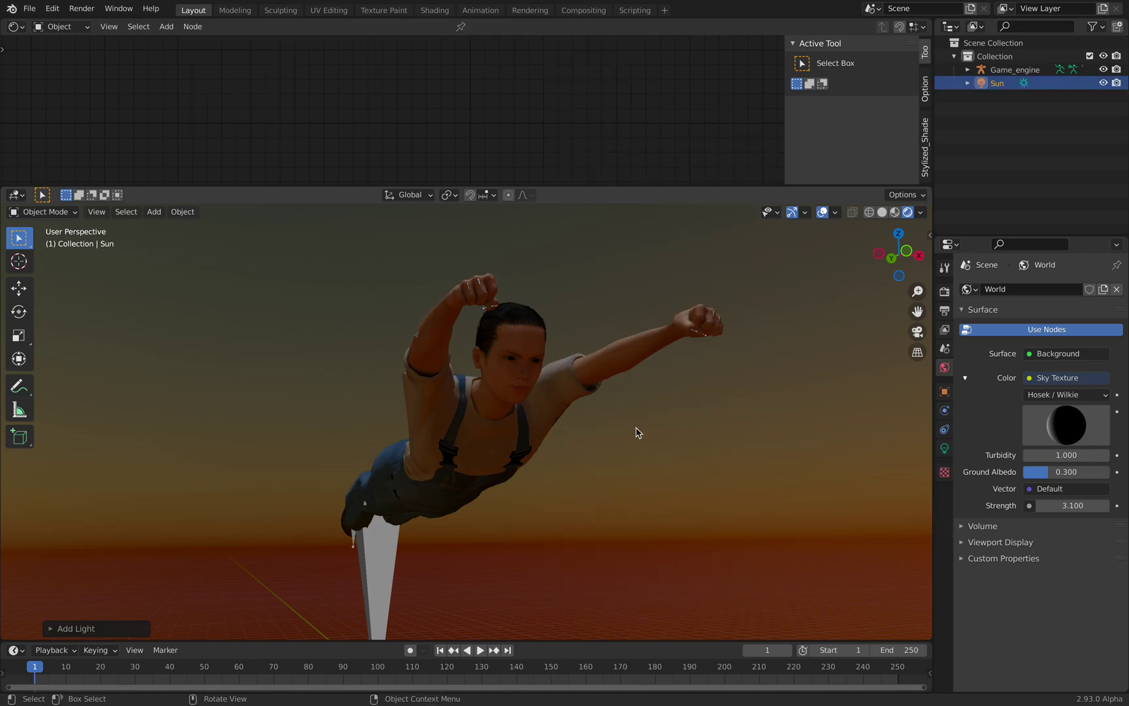
pyautogui.press('r')
pyautogui.press('r')
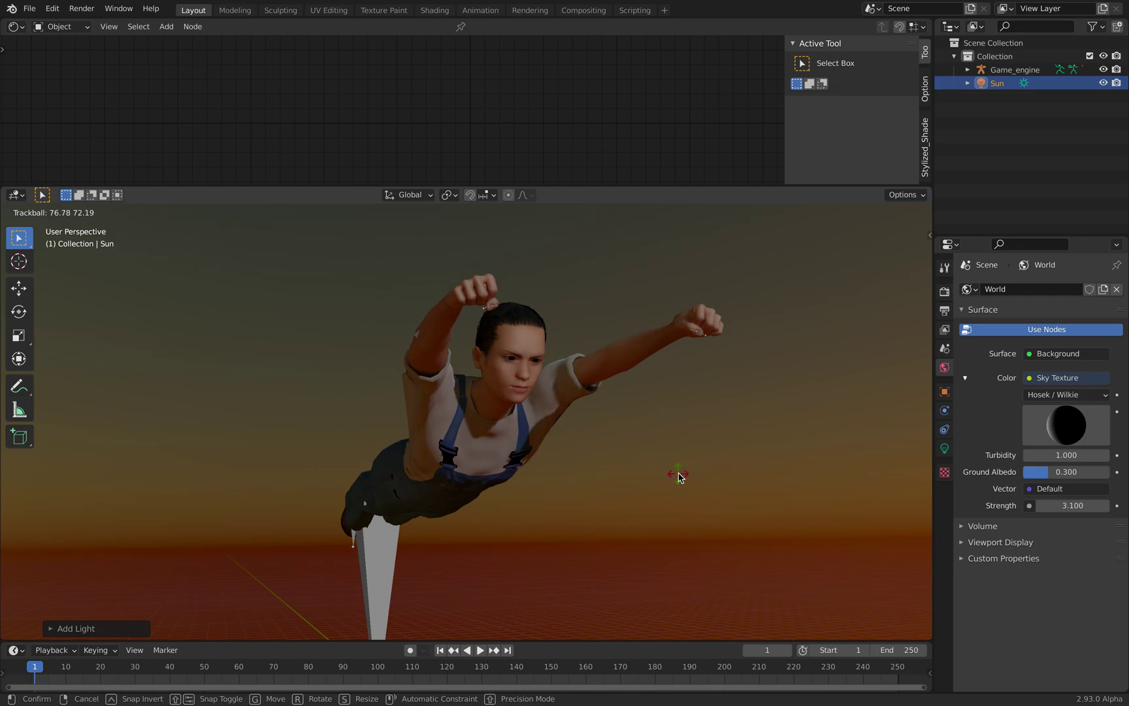
pyautogui.click(679, 476)
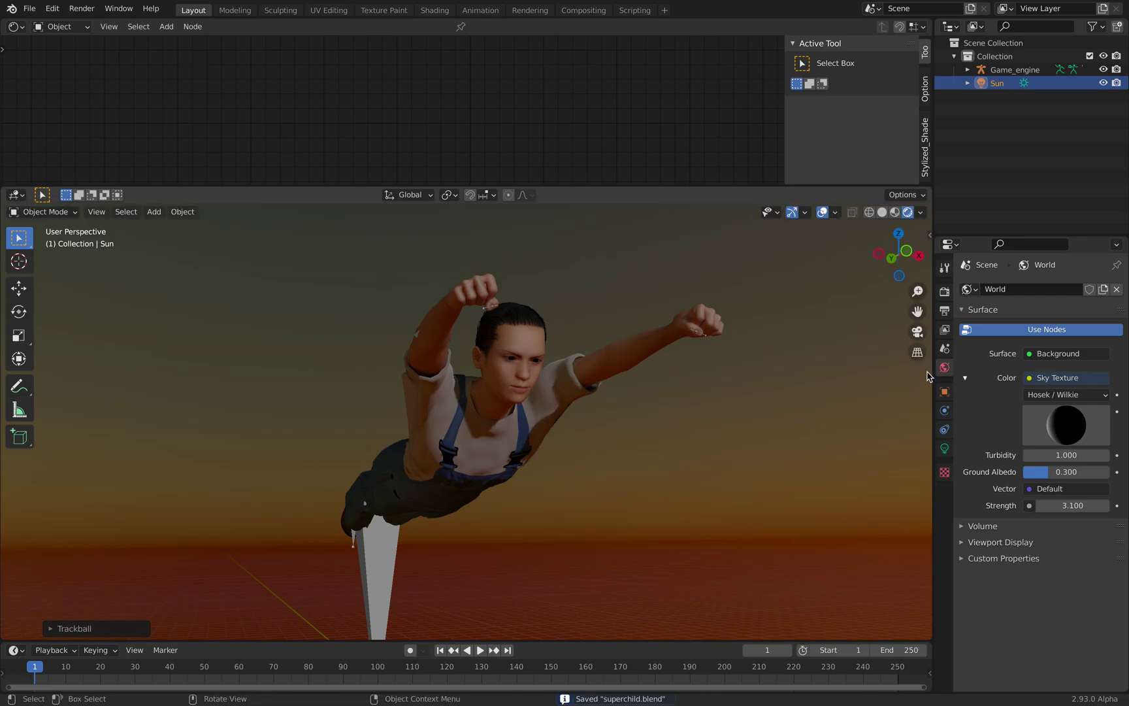
# Look through the render settings, including Film, and the output settings for the color management controls
pyautogui.click(945, 311)
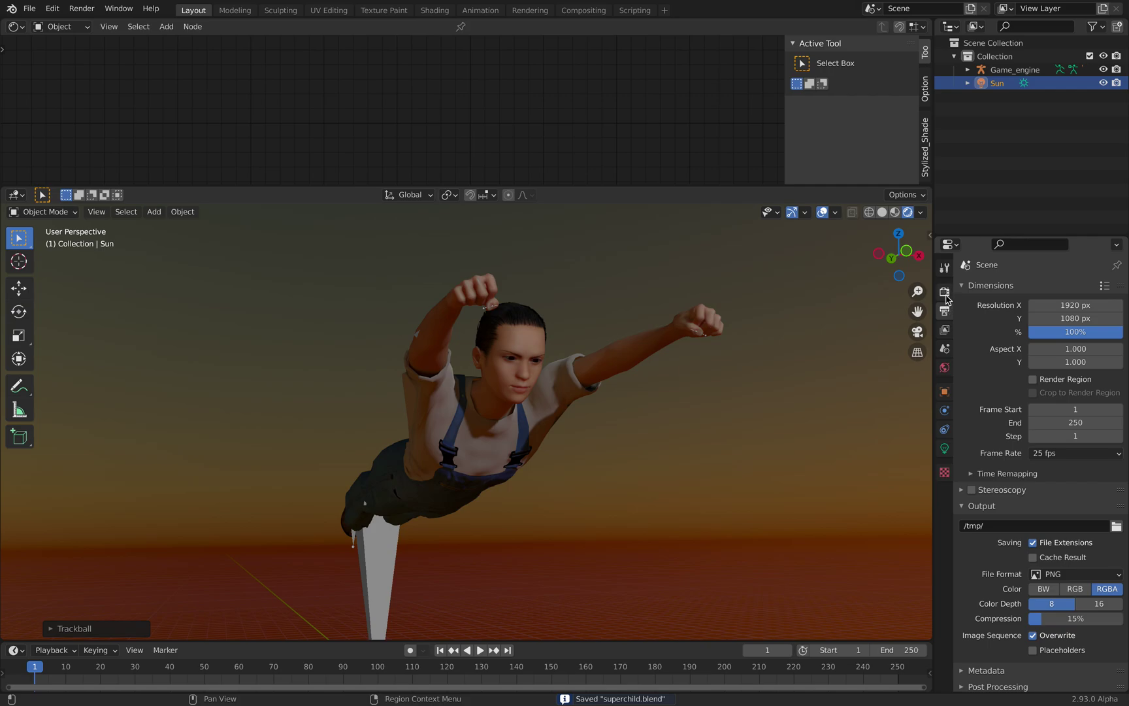
pyautogui.click(945, 293)
pyautogui.scroll(-1, 988, 611)
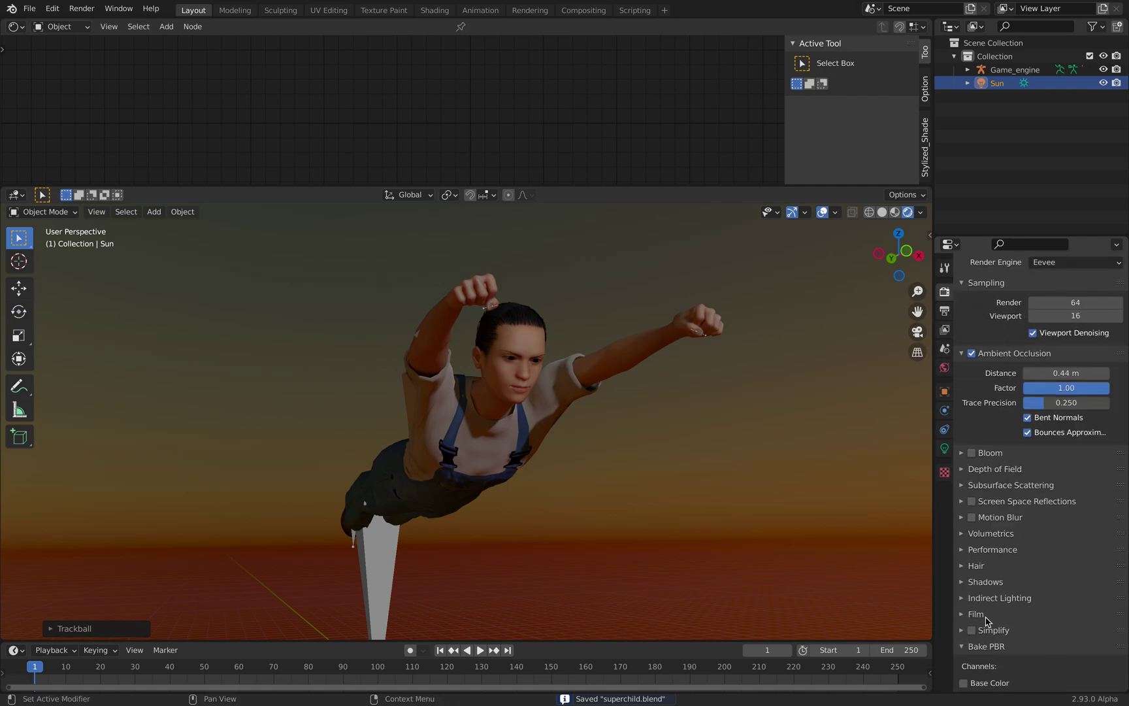
pyautogui.click(986, 611)
pyautogui.scroll(-4, 1026, 596)
pyautogui.scroll(-5, 1029, 592)
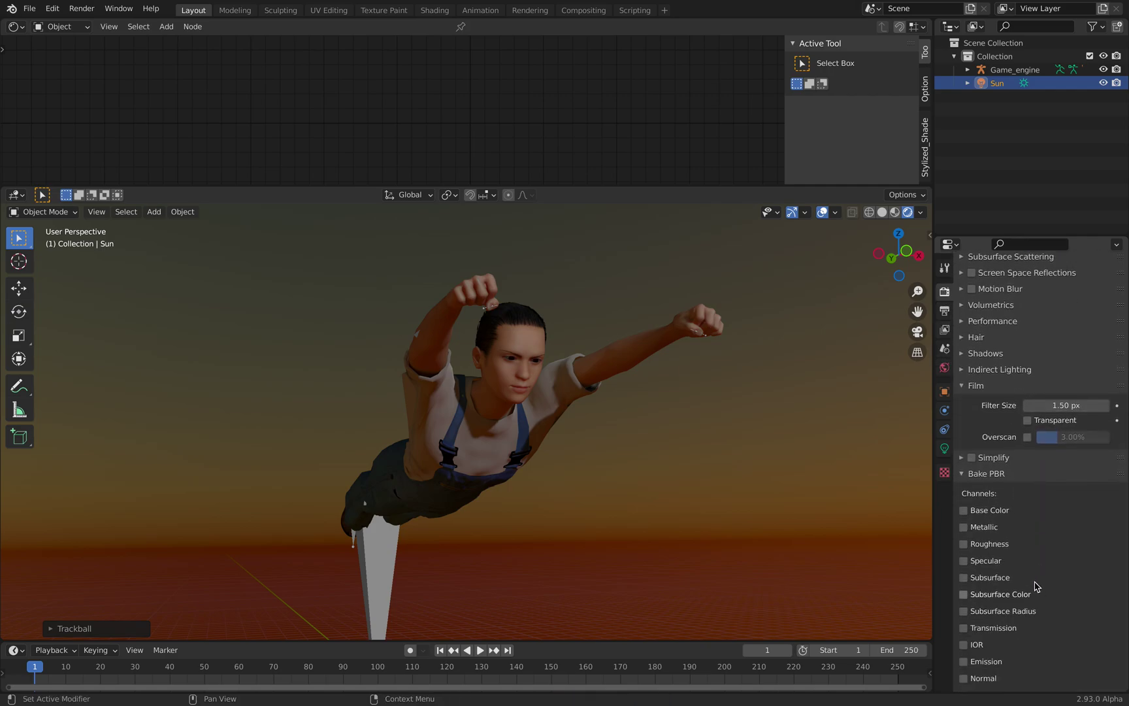
pyautogui.click(945, 311)
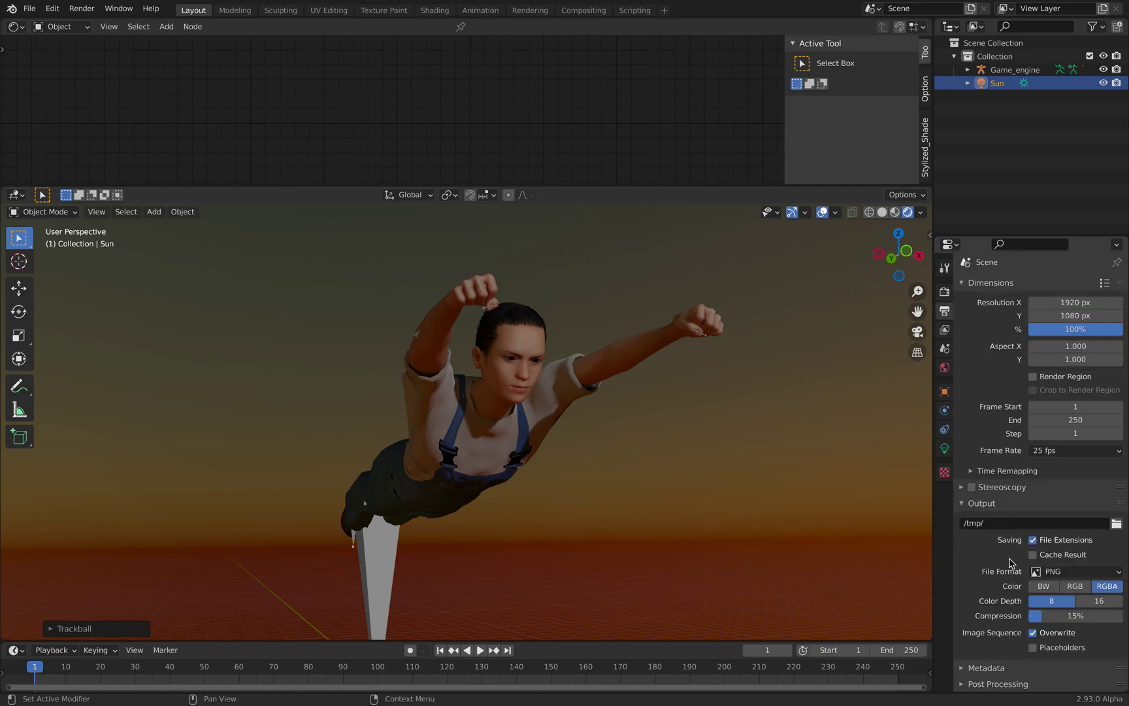
pyautogui.click(984, 506)
pyautogui.click(985, 538)
pyautogui.click(985, 538)
# Collapse the Film and Bake PBR sections of the render settings and expand Color Management
pyautogui.click(945, 292)
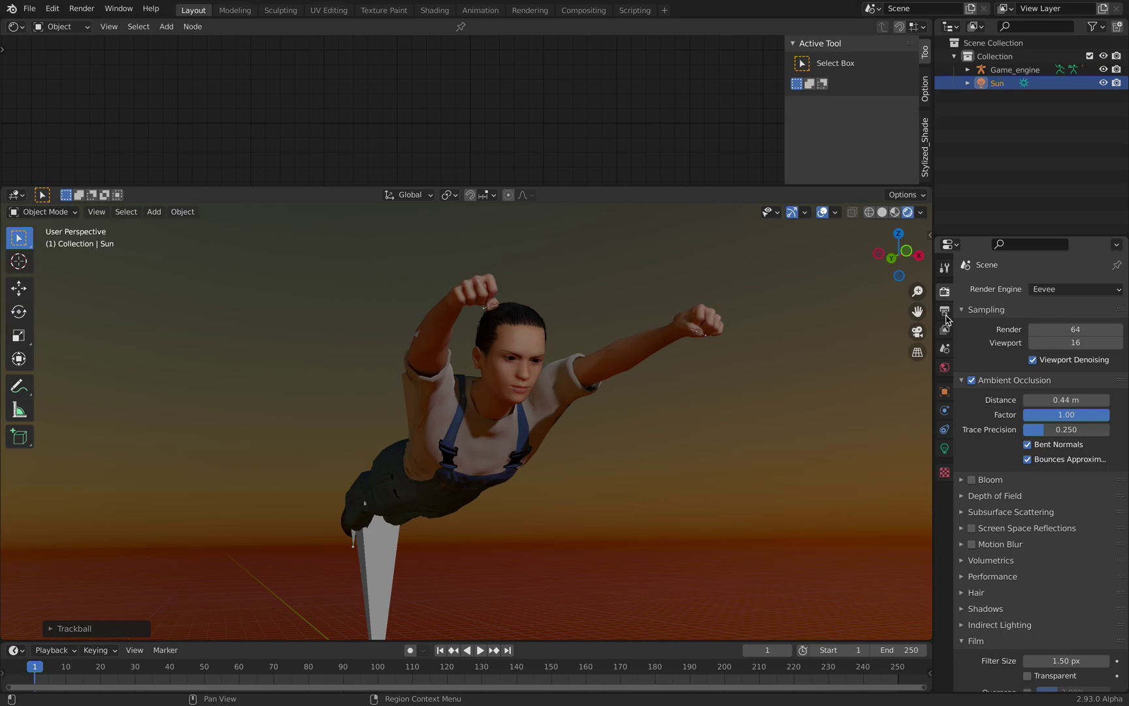
pyautogui.click(995, 639)
pyautogui.click(987, 673)
pyautogui.scroll(-6, 998, 637)
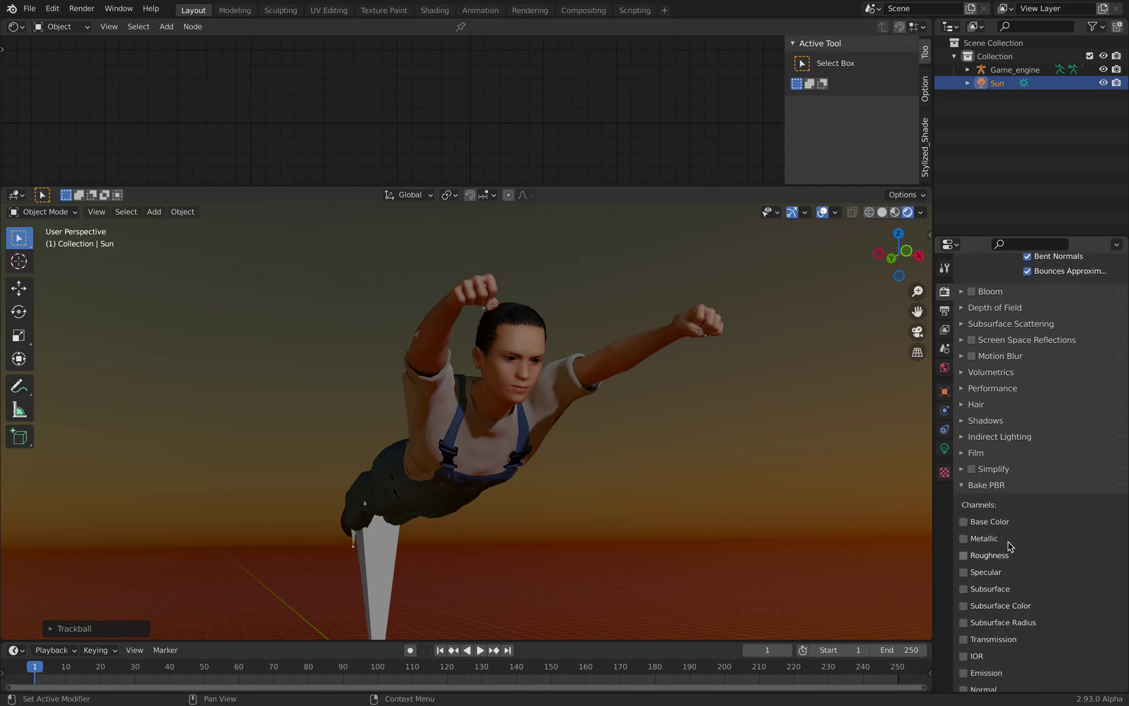
pyautogui.click(987, 487)
pyautogui.scroll(5, 988, 491)
pyautogui.click(996, 684)
pyautogui.scroll(-4, 994, 647)
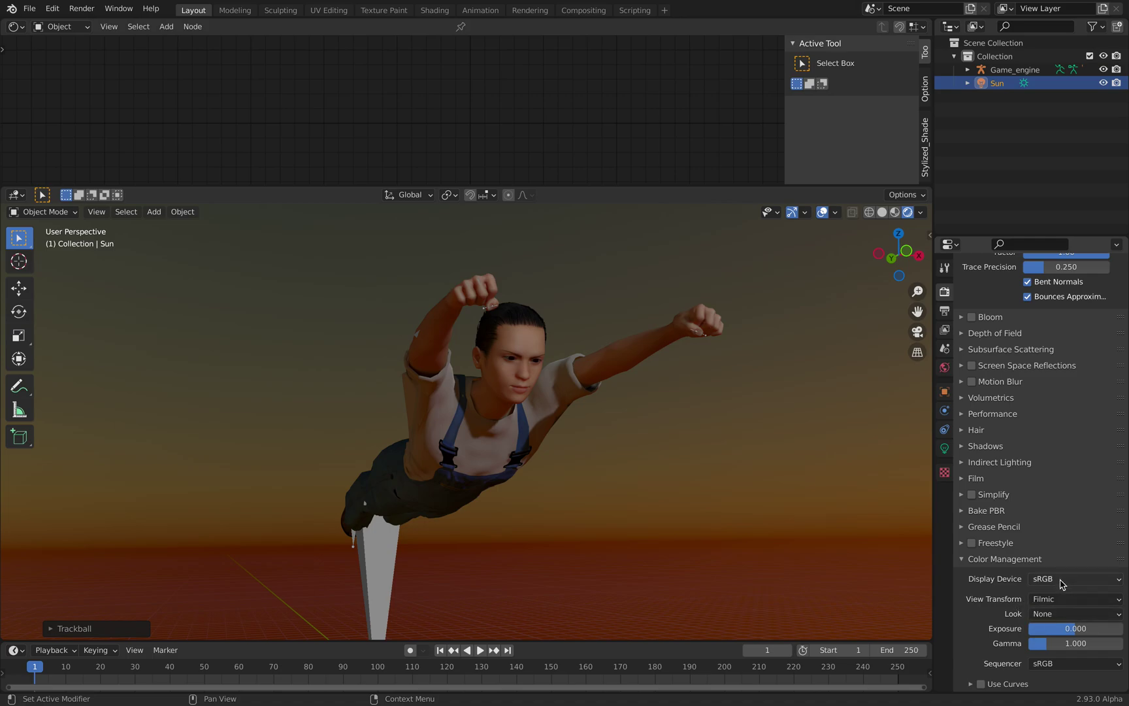
# Try the High Contrast and Low Contrast looks, and set the exposure to 1.123 and the gamma to 1.070
pyautogui.click(1067, 614)
pyautogui.click(1055, 575)
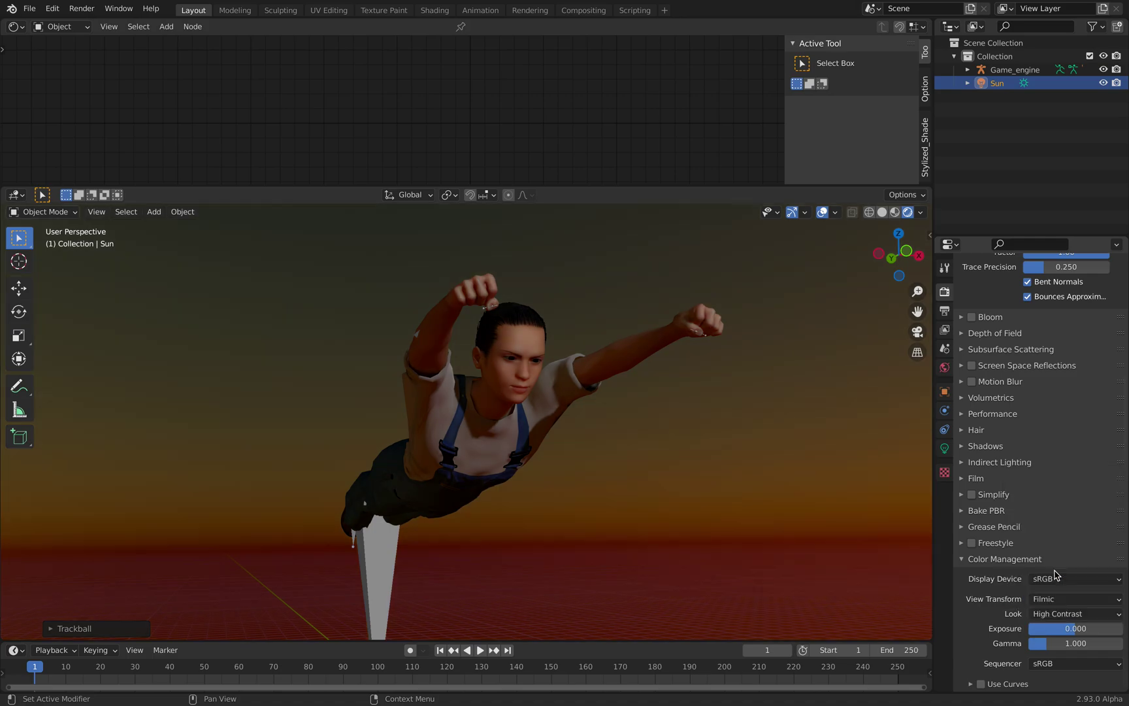
pyautogui.click(1068, 614)
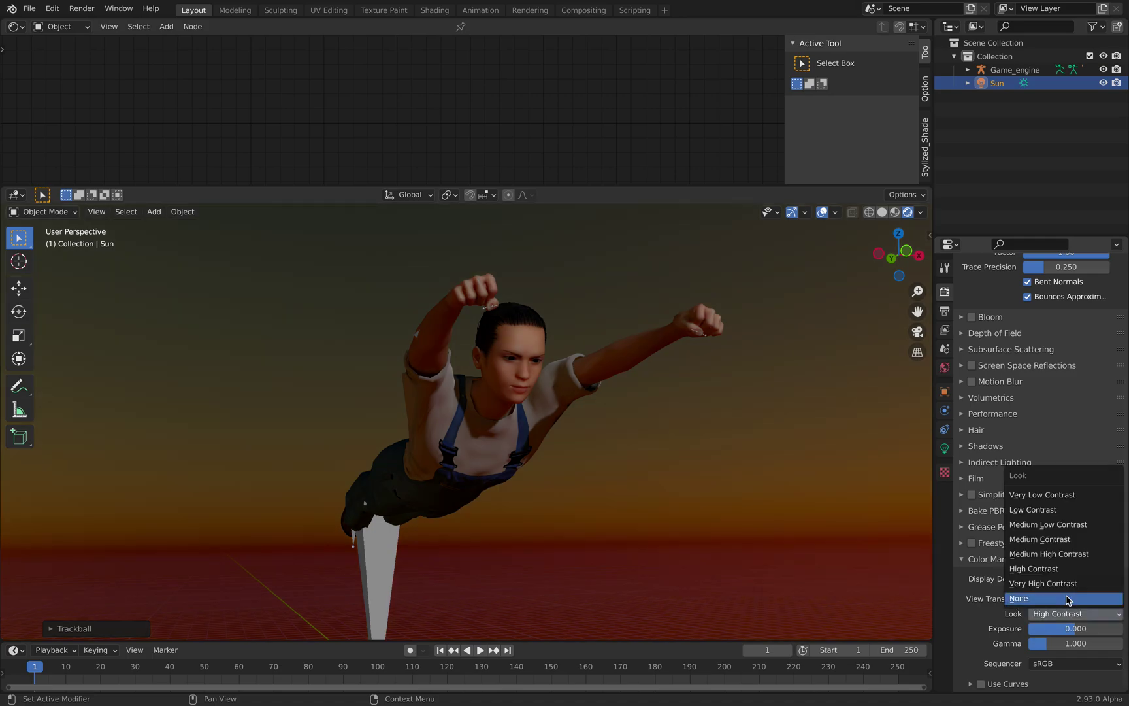
pyautogui.click(1053, 522)
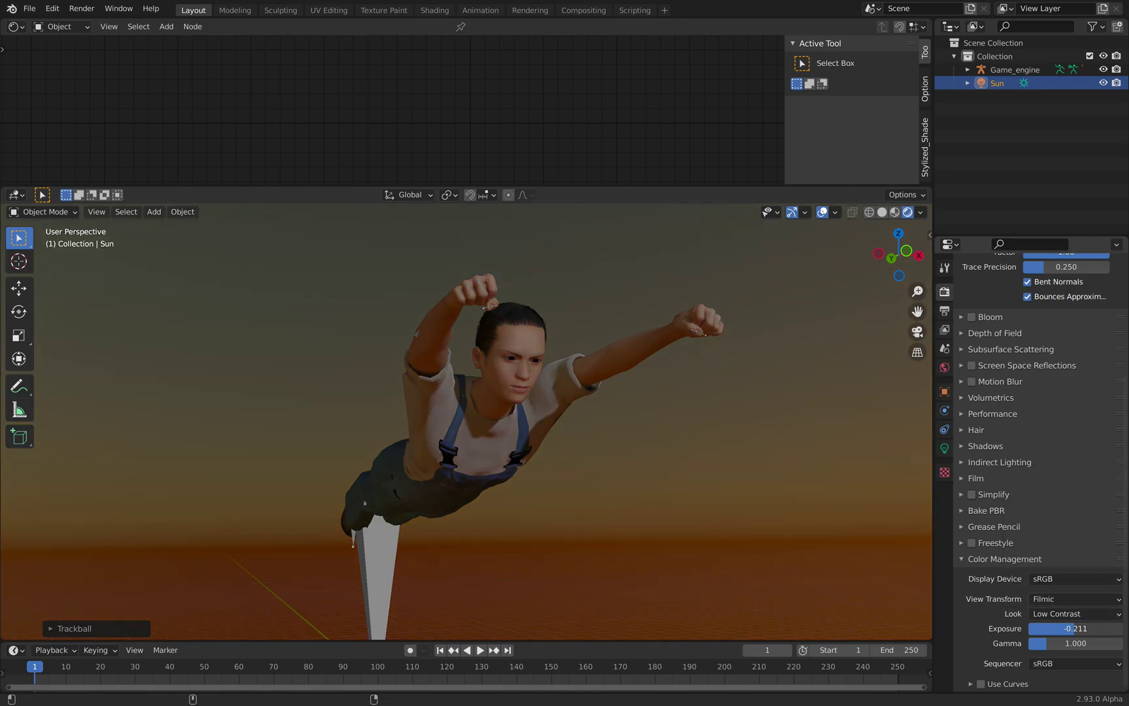
pyautogui.moveTo(1075, 628); pyautogui.dragTo(1052, 643)
# Set the color management look to Medium High Contrast and the exposure to 1.965
pyautogui.click(1058, 615)
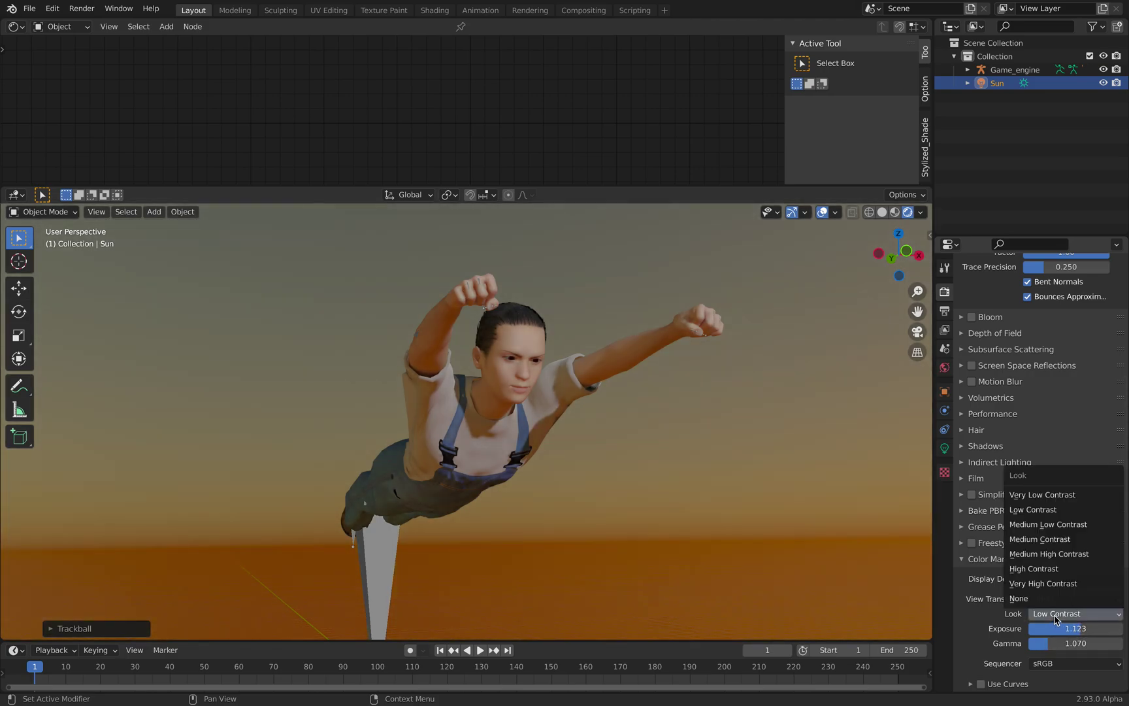
pyautogui.click(1046, 553)
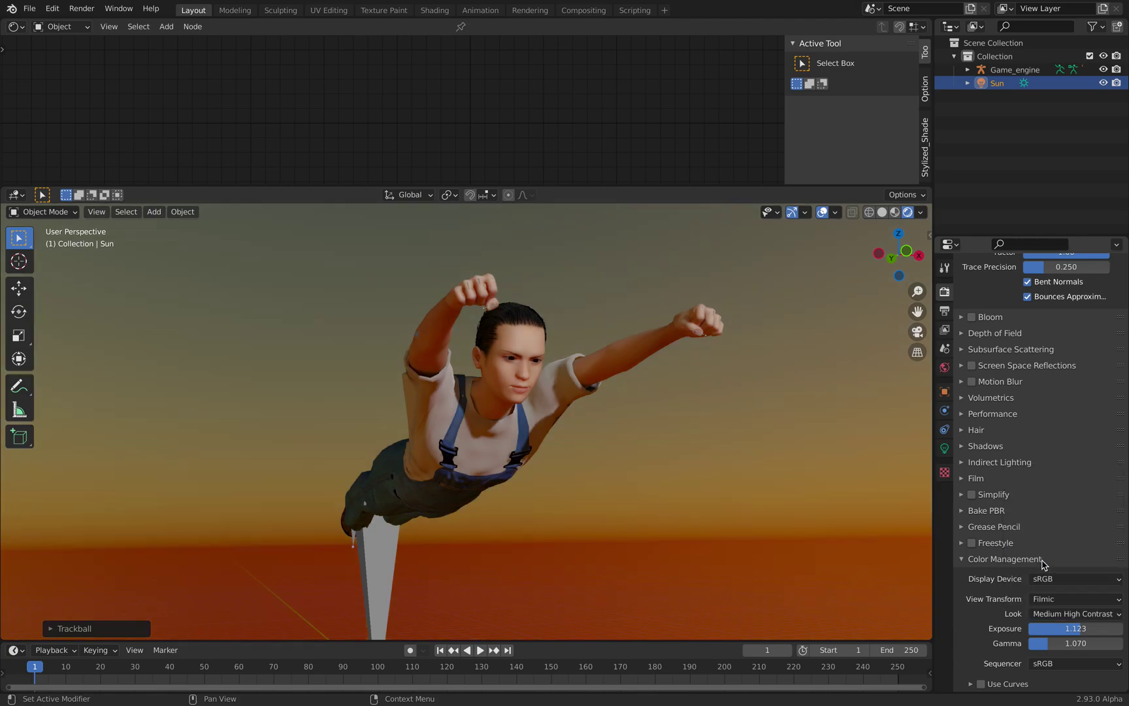
pyautogui.moveTo(1081, 628); pyautogui.dragTo(1068, 628)
pyautogui.click(1072, 599)
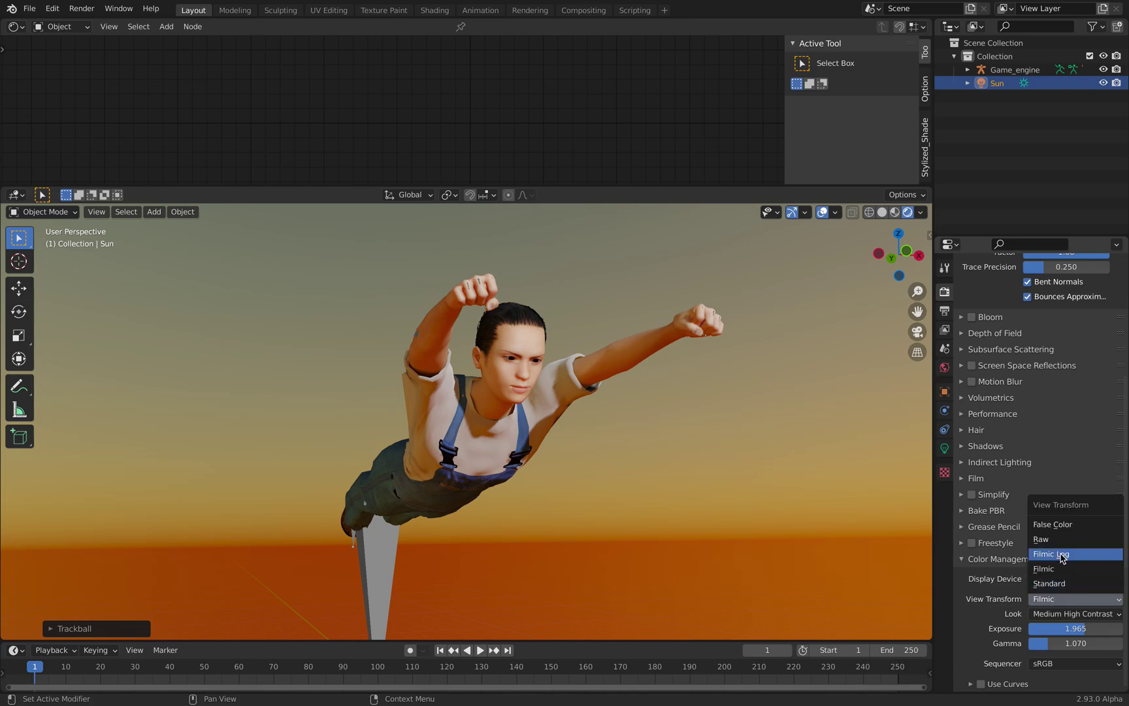
# Examine the lit character from several angles with the viewport overlays and gizmos hidden, and show both again
pyautogui.moveTo(660, 464)
pyautogui.mouseDown(button='middle')
pyautogui.moveTo(564, 465)
pyautogui.moveTo(655, 458)
pyautogui.mouseUp(button='middle')
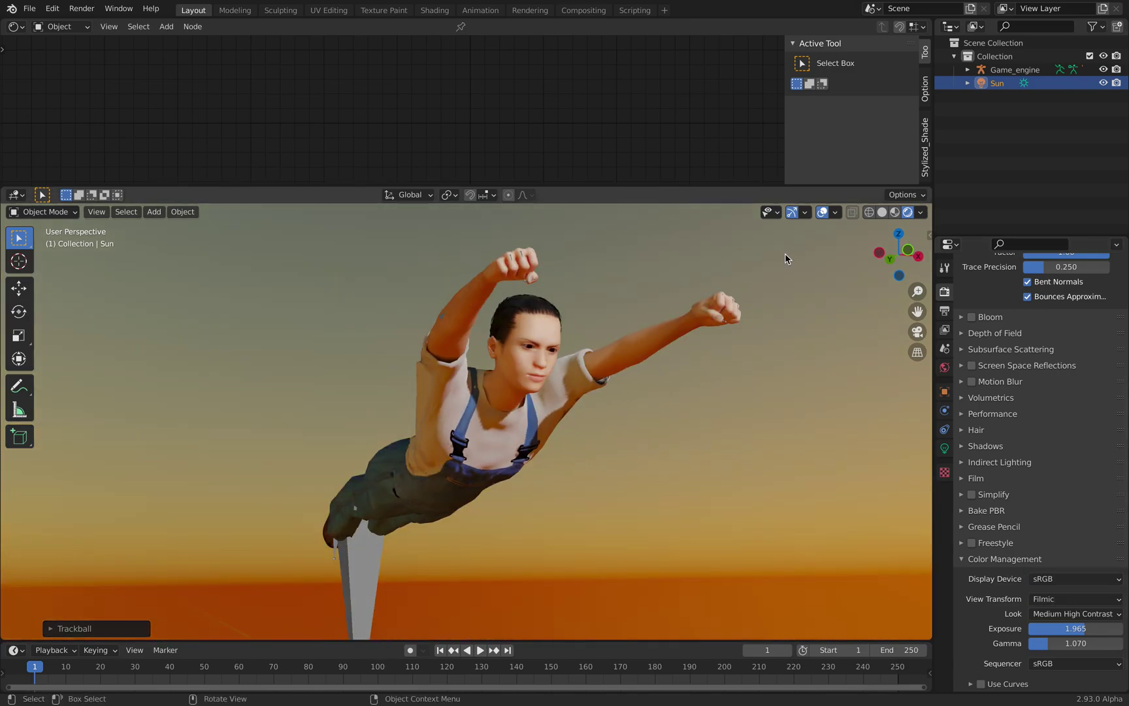
pyautogui.click(822, 214)
pyautogui.click(792, 212)
pyautogui.moveTo(654, 385); pyautogui.dragTo(517, 373, button='middle')
pyautogui.moveTo(435, 332); pyautogui.dragTo(654, 301, button='middle')
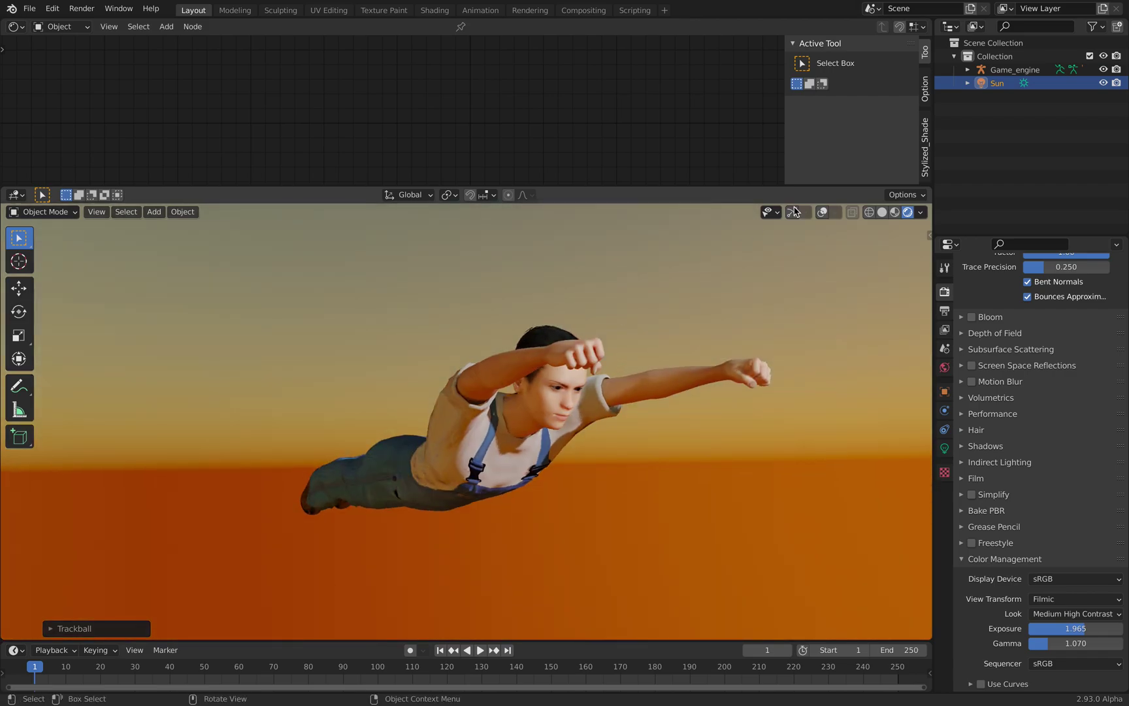
pyautogui.click(792, 212)
pyautogui.click(822, 211)
pyautogui.moveTo(771, 308); pyautogui.dragTo(711, 356, button='middle')
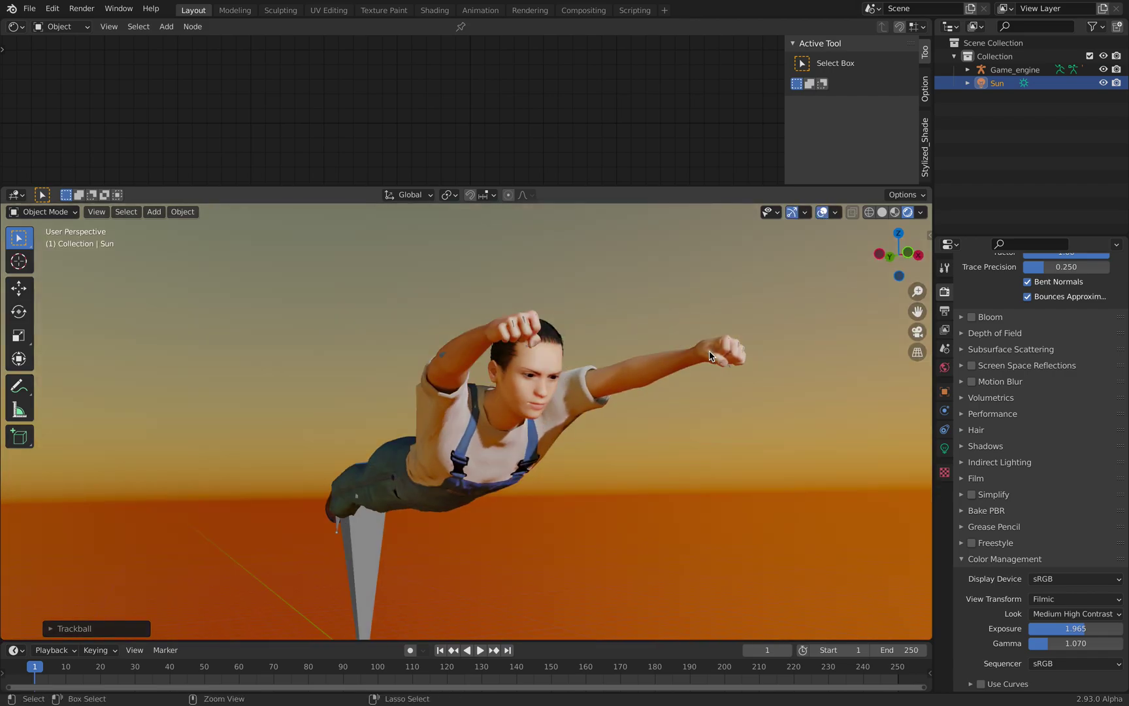
# Save the file and show the Game_engine armature's bones in front of the character in Pose Mode
pyautogui.hotkey('ctrl', 's')
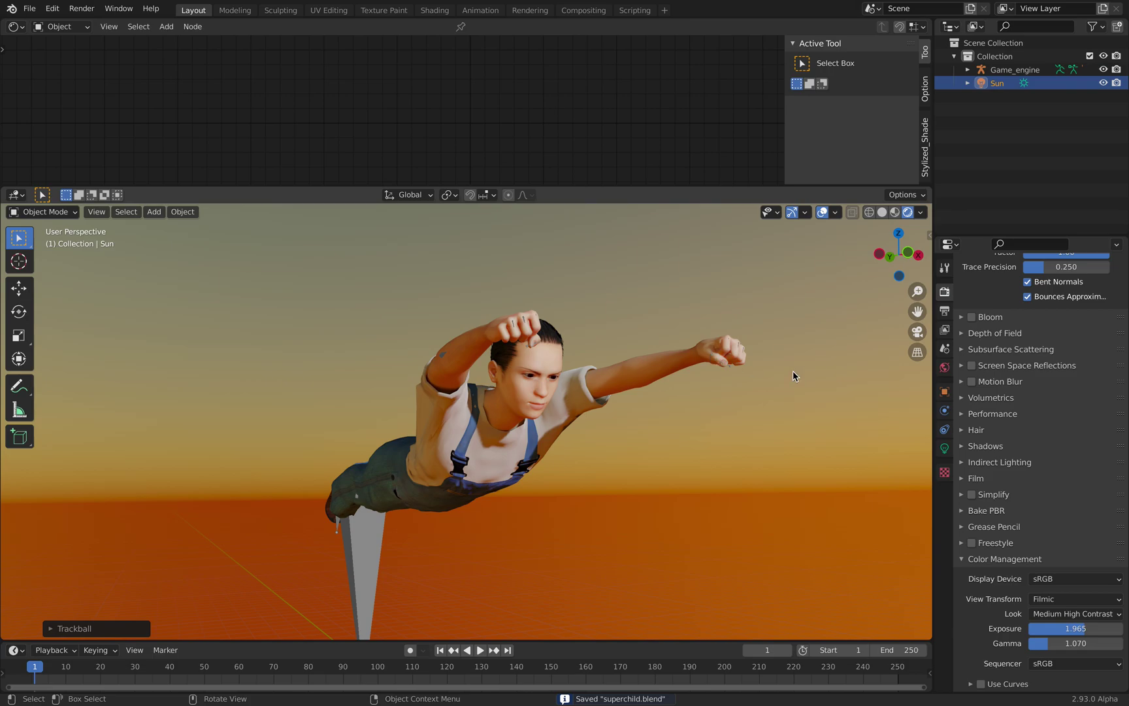
pyautogui.click(1009, 70)
pyautogui.click(945, 467)
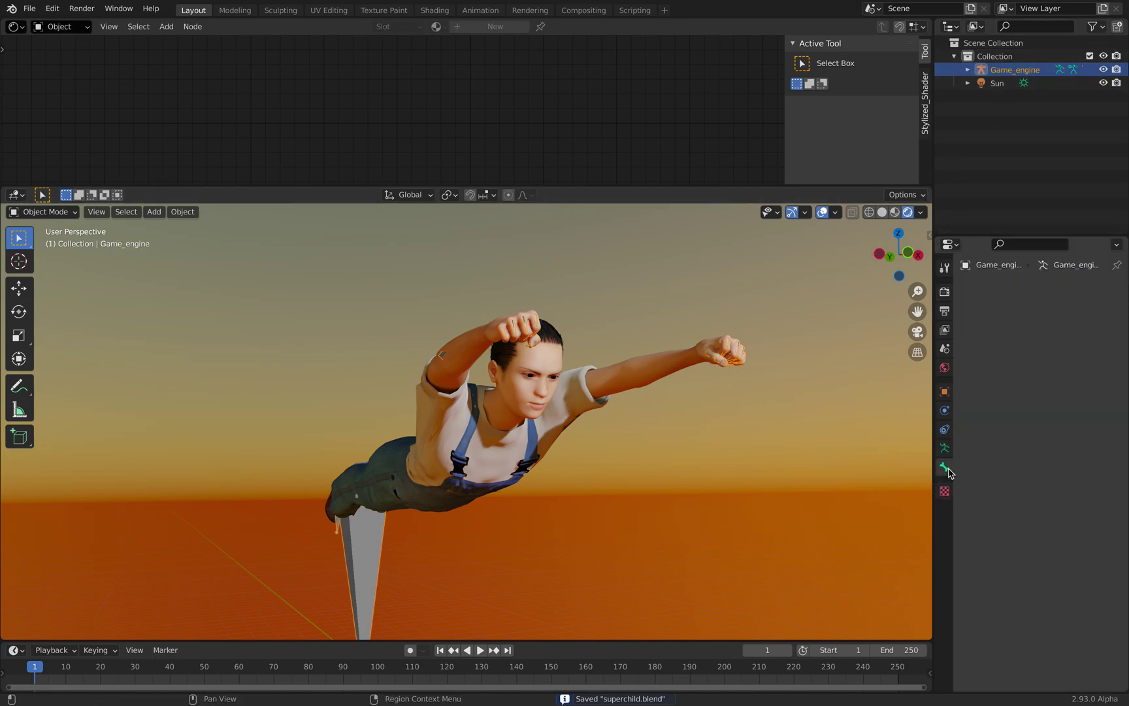
pyautogui.click(944, 449)
pyautogui.click(51, 212)
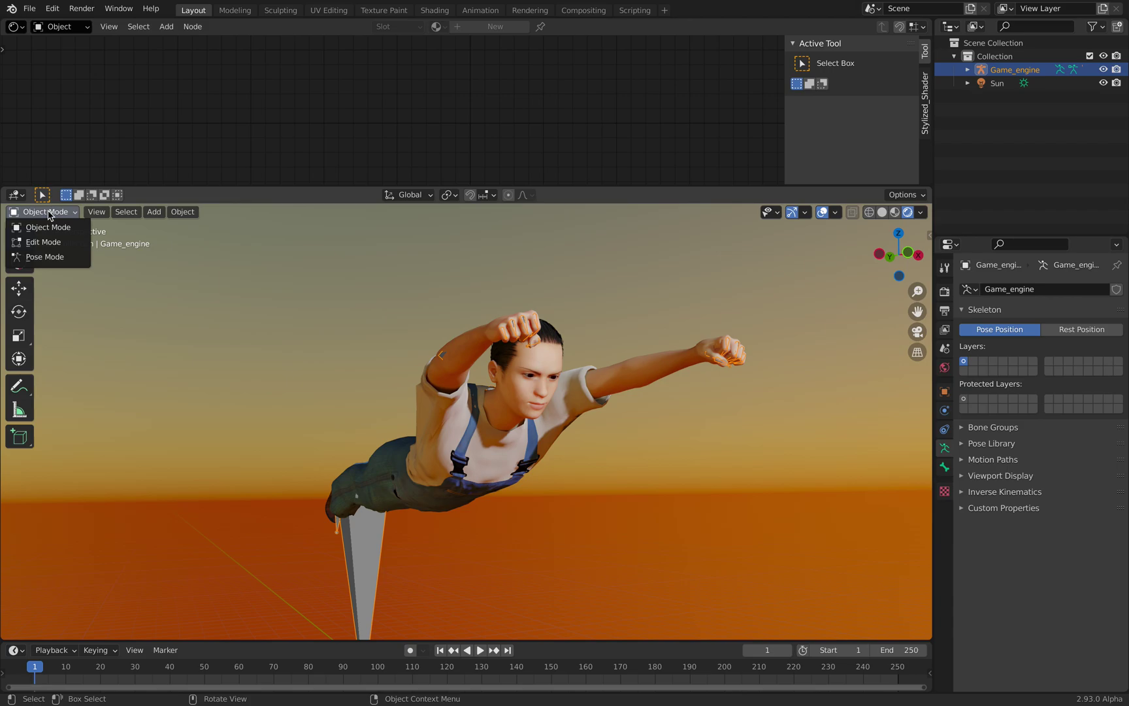
pyautogui.click(55, 255)
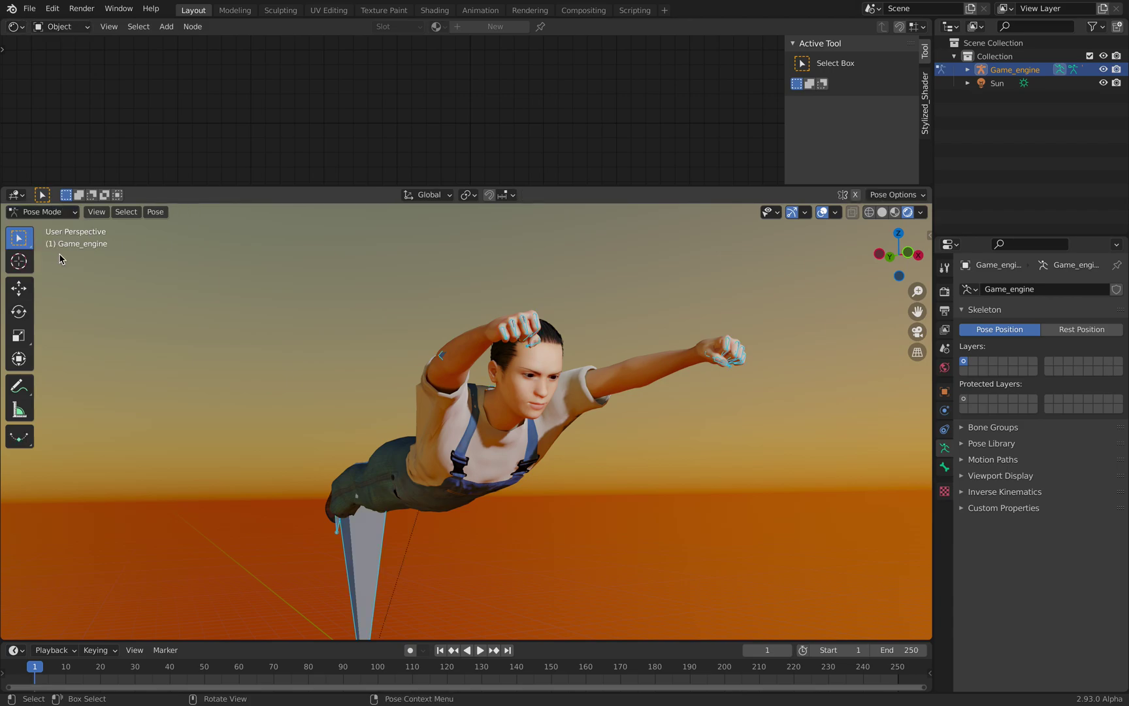
pyautogui.click(998, 477)
pyautogui.click(1028, 572)
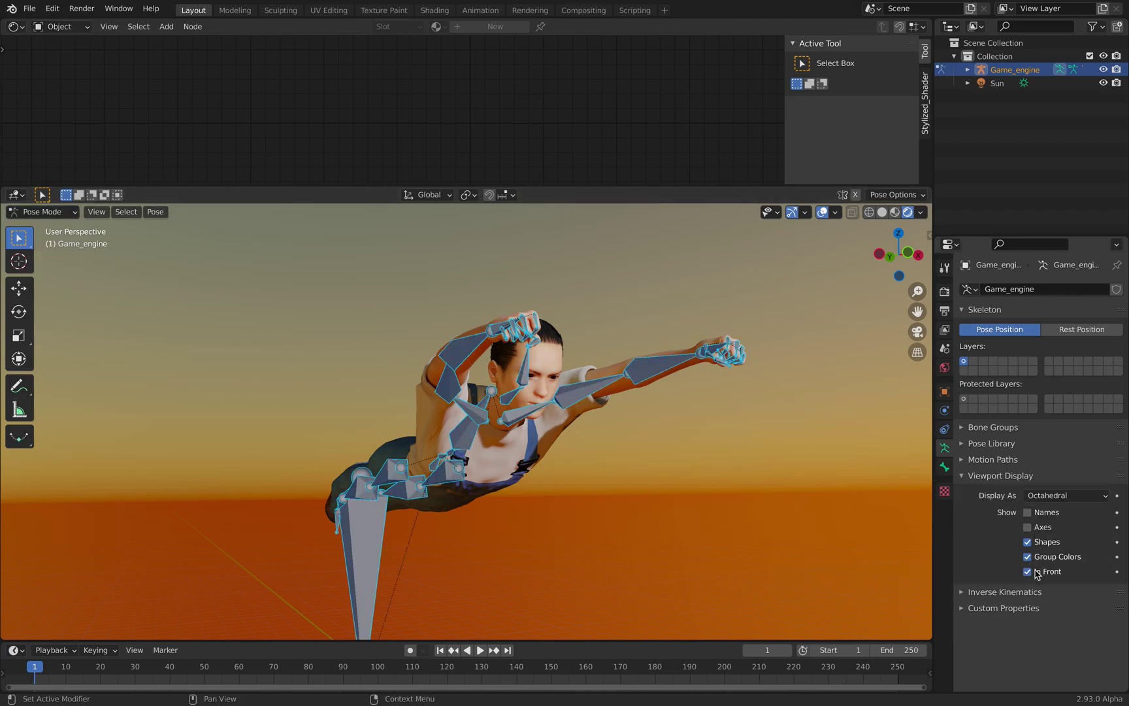
# Rotate the neck_01 bone by about -14 degrees in a side view, with its transform values shown
pyautogui.click(532, 400)
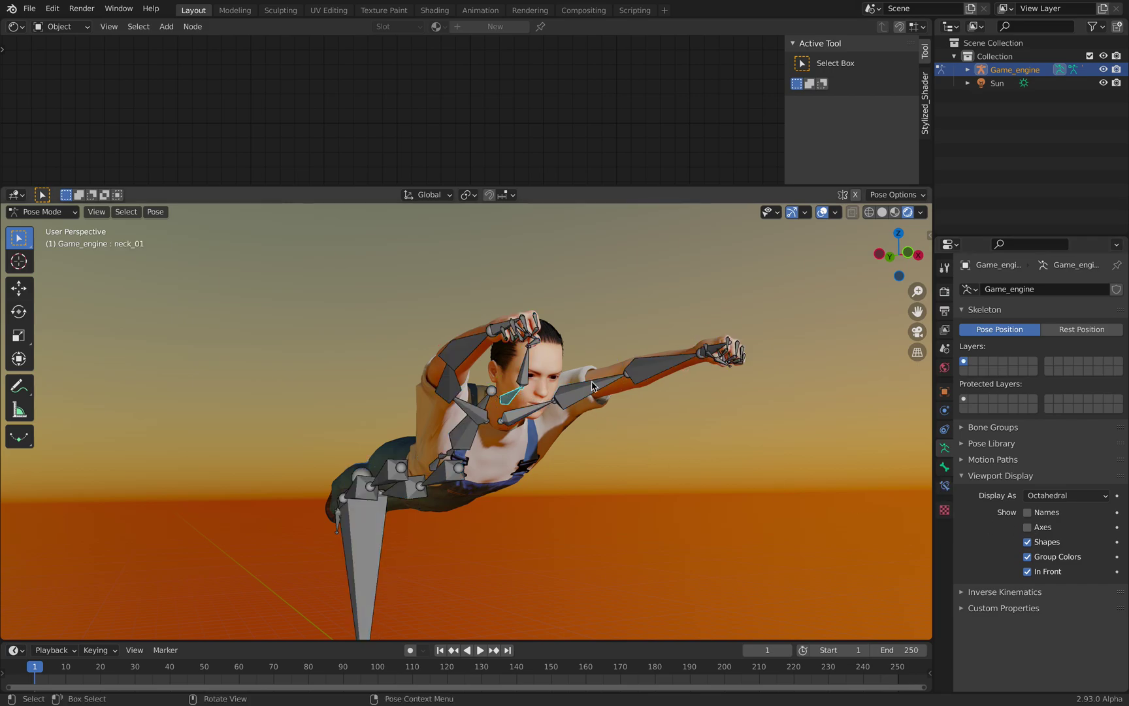
pyautogui.click(930, 233)
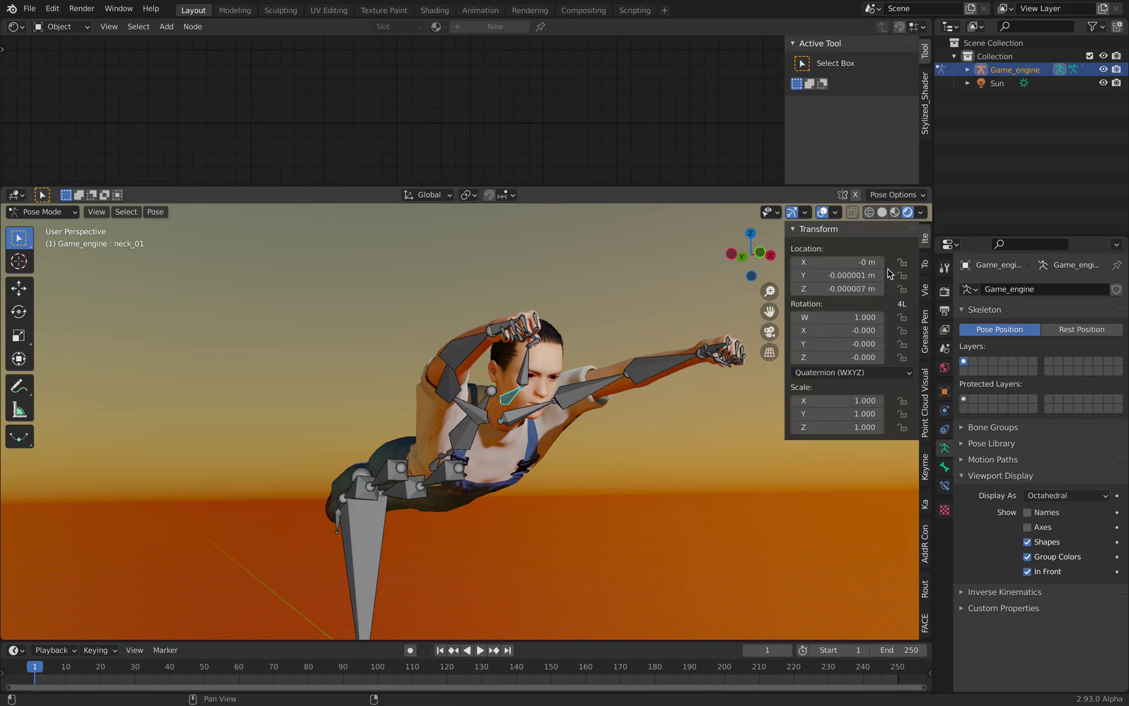
pyautogui.moveTo(752, 392); pyautogui.dragTo(675, 395, button='middle')
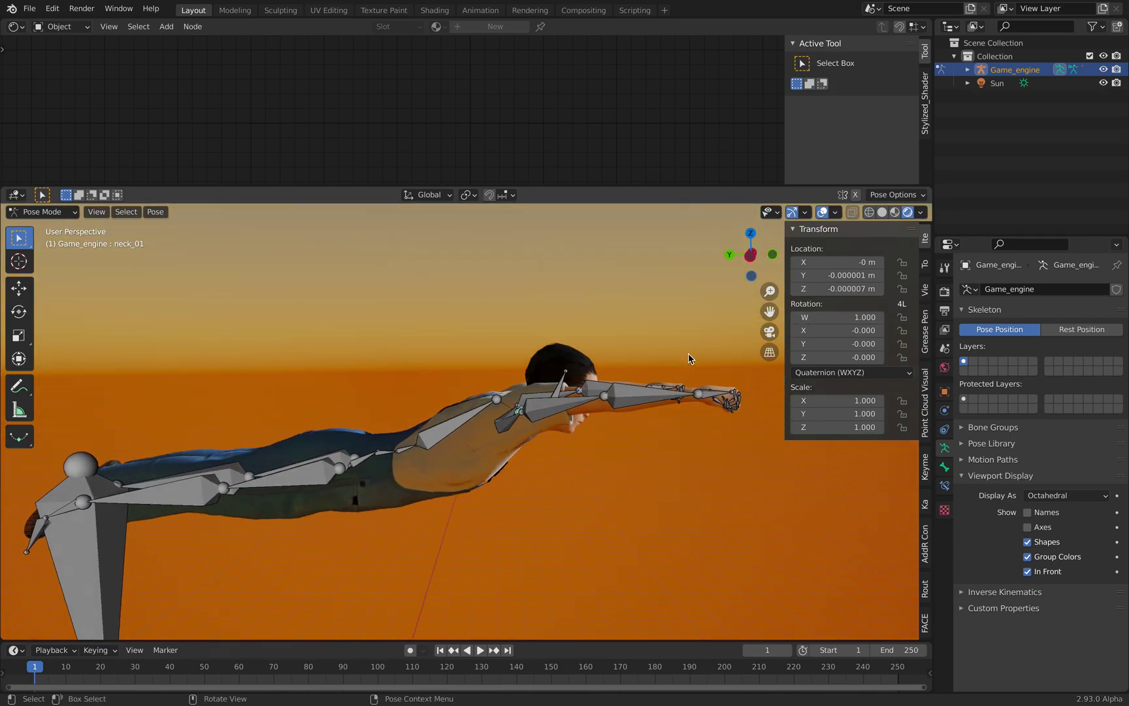
pyautogui.press('r')
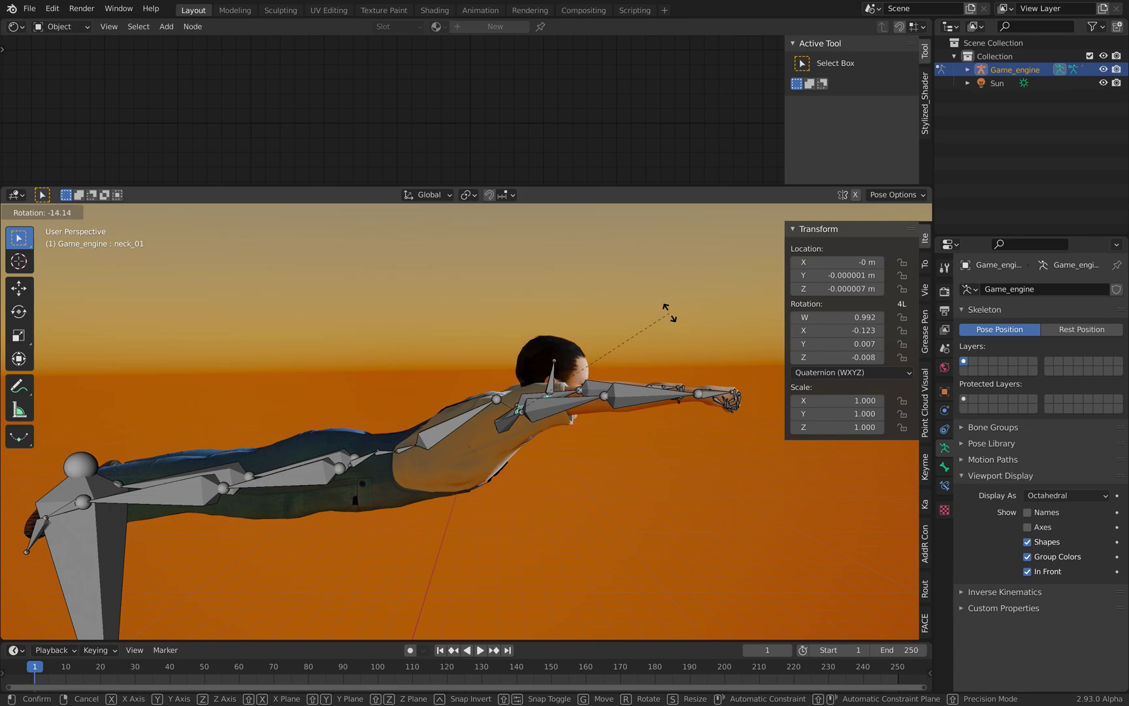
pyautogui.click(670, 312)
# Move both clavicle bones together in a side view, bringing clavicle_l to a location of about 4.43, -1.97, -0.94 m
pyautogui.moveTo(579, 426)
pyautogui.mouseDown(button='middle')
pyautogui.moveTo(621, 440)
pyautogui.moveTo(578, 426)
pyautogui.mouseUp(button='middle')
pyautogui.click(518, 421)
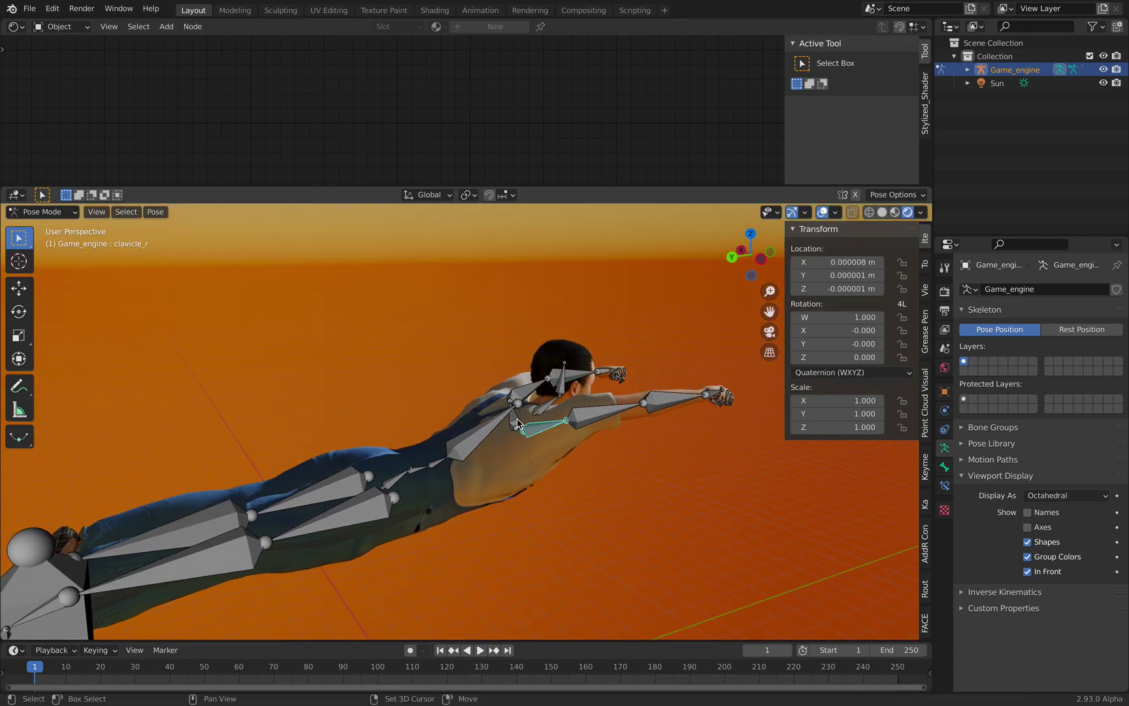
pyautogui.click(518, 422)
pyautogui.moveTo(517, 421); pyautogui.dragTo(579, 418, button='middle')
pyautogui.press('g')
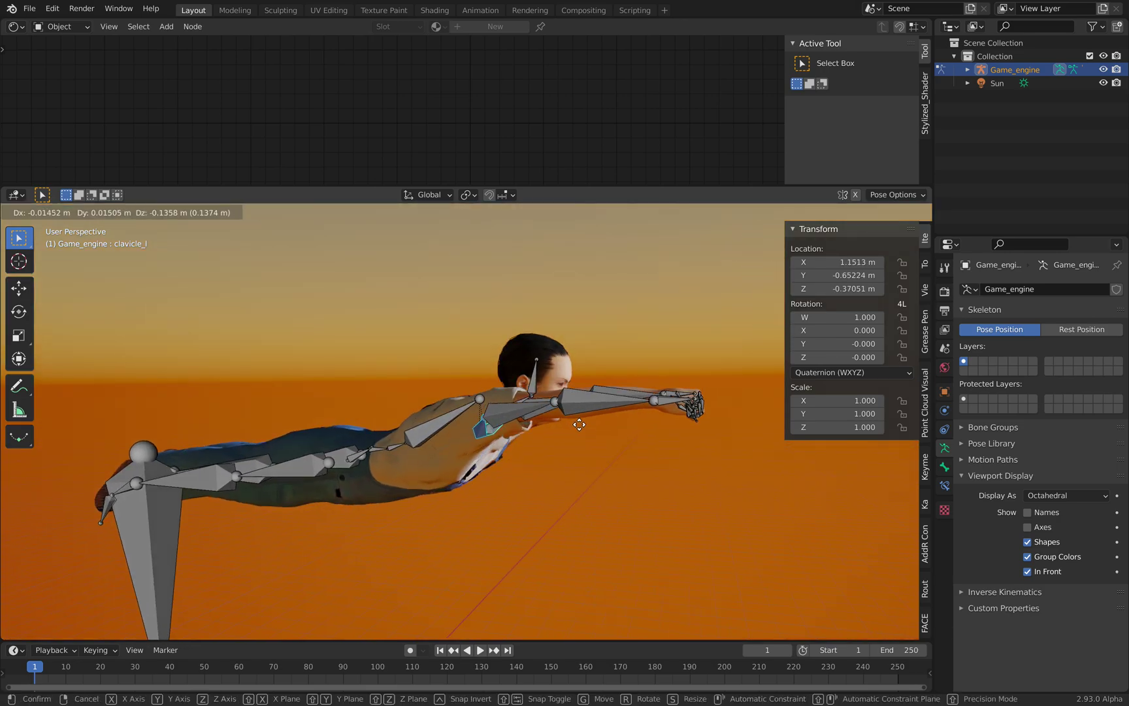
pyautogui.click(638, 428)
pyautogui.moveTo(638, 428); pyautogui.dragTo(535, 417, button='middle')
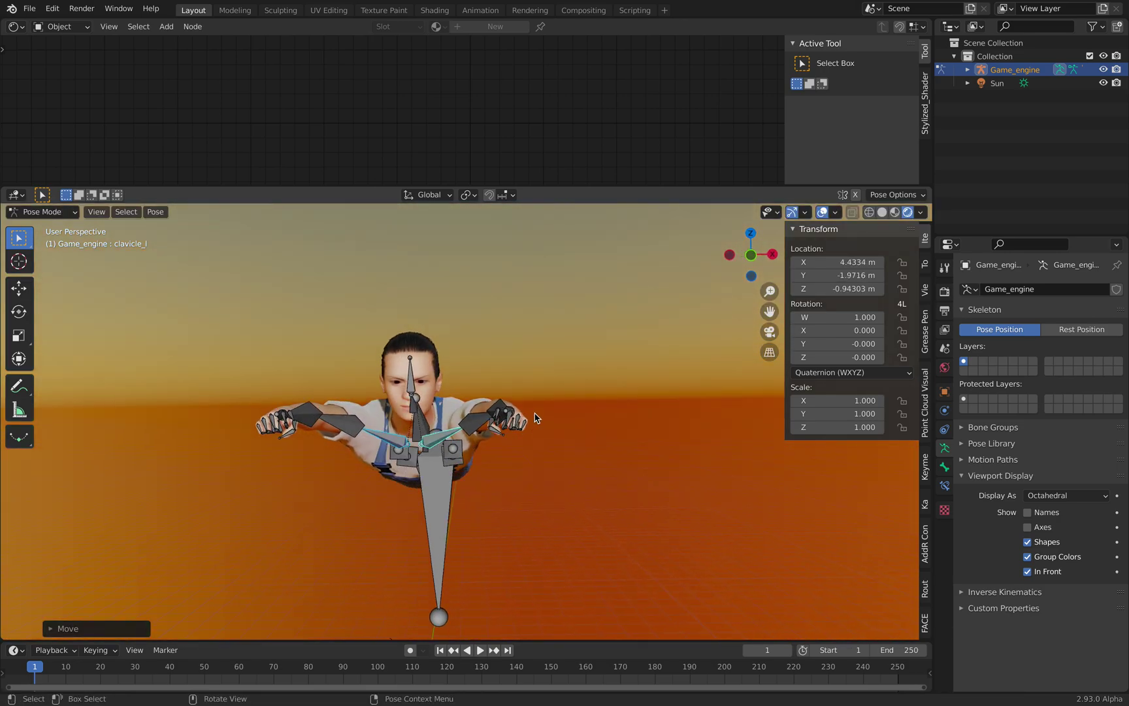
pyautogui.click(544, 367)
pyautogui.moveTo(544, 368); pyautogui.dragTo(568, 365, button='middle')
pyautogui.moveTo(568, 358); pyautogui.dragTo(568, 355, button='middle')
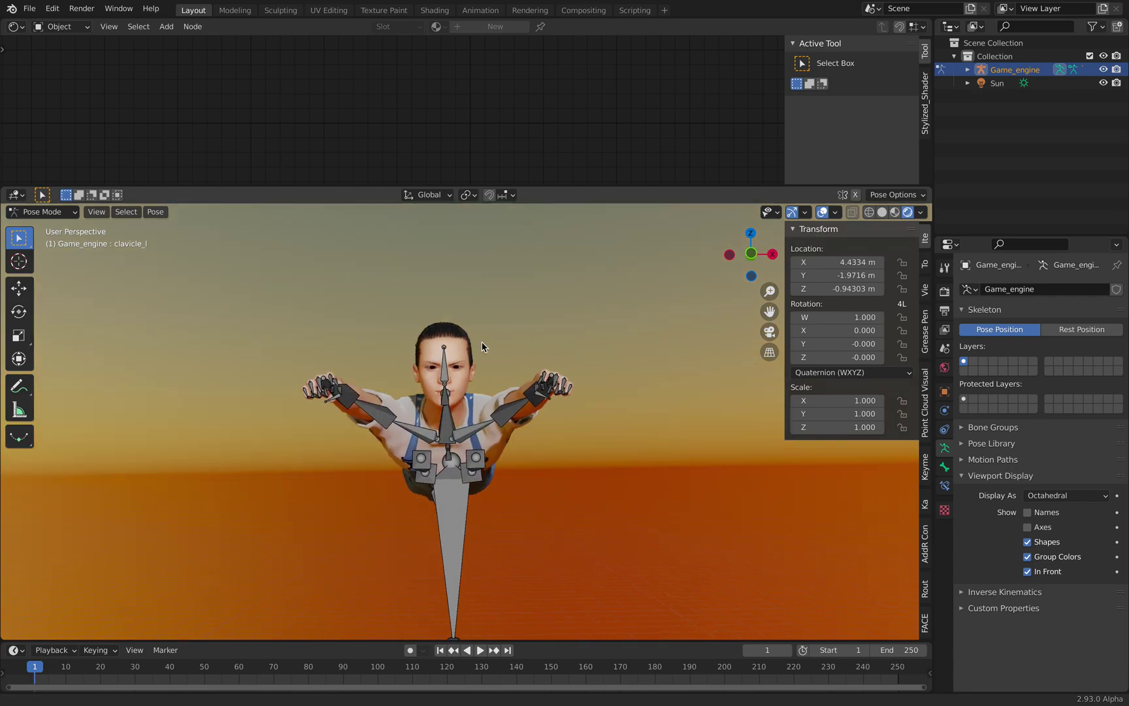
# Return the armature to Object Mode and inspect the deselected character with the viewport overlays and gizmos hidden
pyautogui.click(43, 212)
pyautogui.click(64, 228)
pyautogui.moveTo(280, 280); pyautogui.dragTo(379, 335, button='middle')
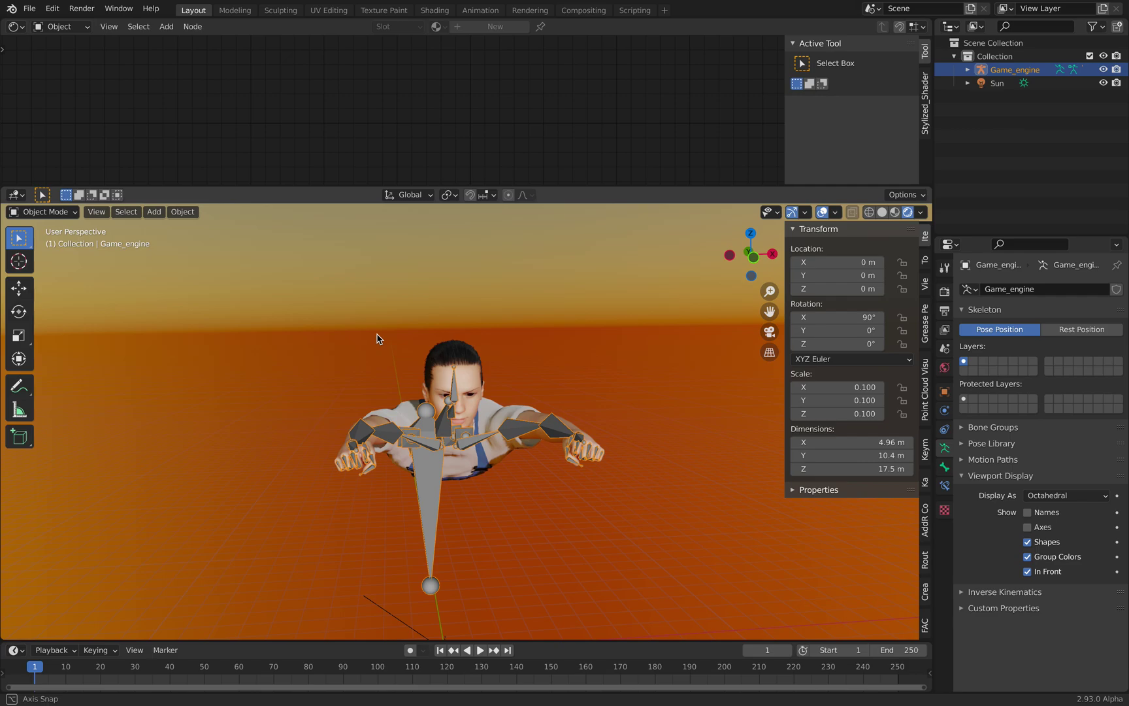
pyautogui.click(466, 320)
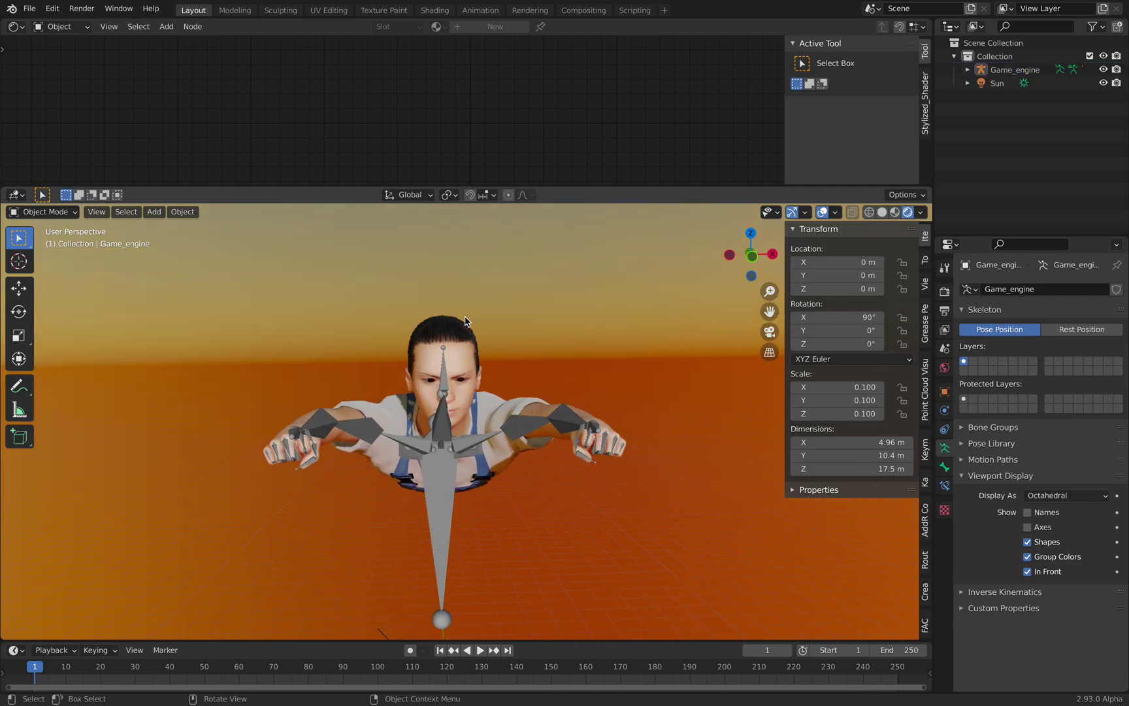
pyautogui.click(822, 213)
pyautogui.click(792, 212)
pyautogui.moveTo(520, 400); pyautogui.dragTo(500, 394, button='middle')
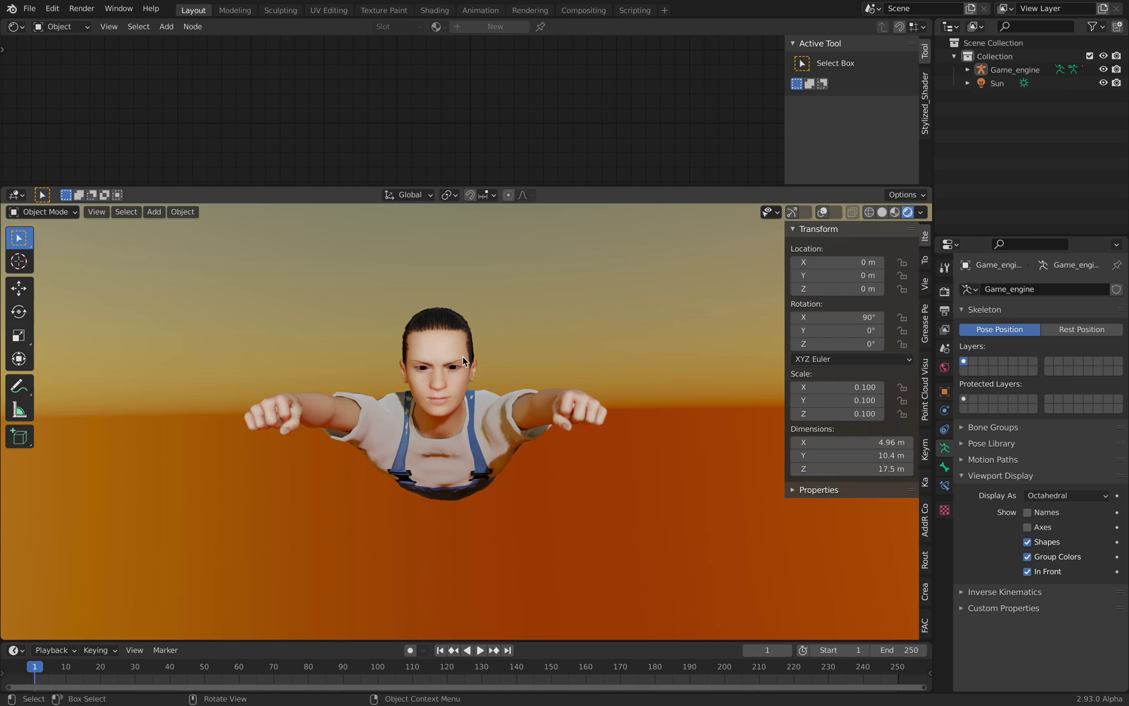
pyautogui.scroll(3, 414, 383)
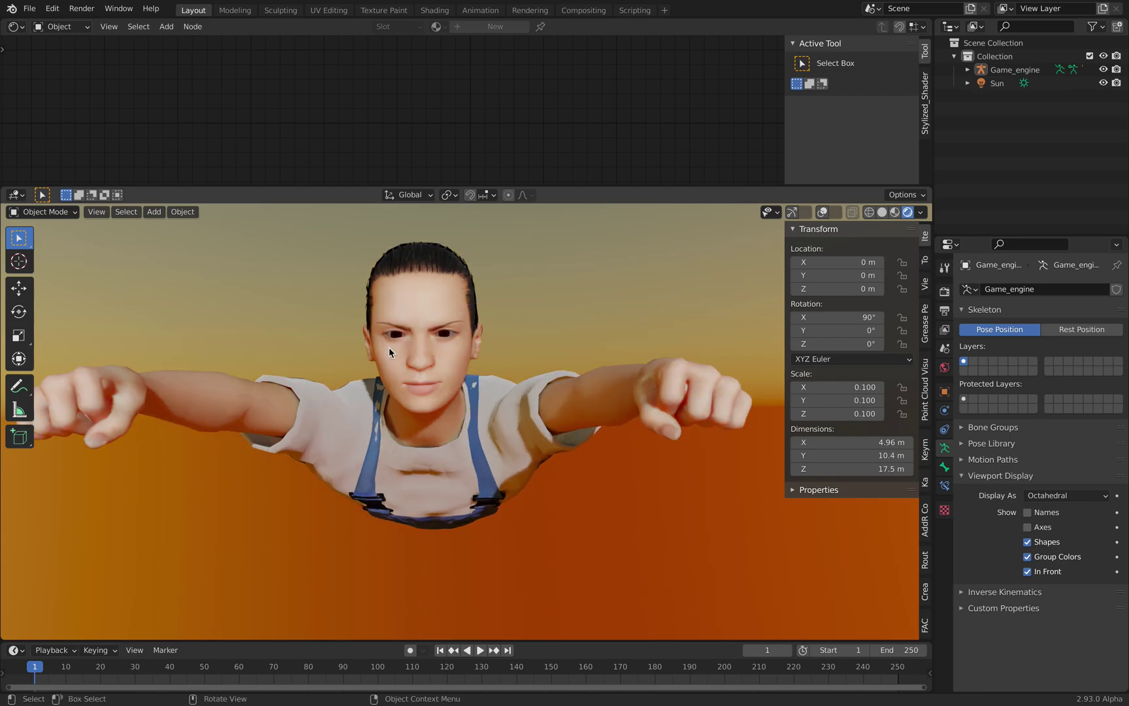
pyautogui.moveTo(459, 394); pyautogui.dragTo(485, 477, button='middle')
# Select the male_worksuit01 clothing and place its diffuse image texture node beside the Principled BSDF node
pyautogui.click(485, 477)
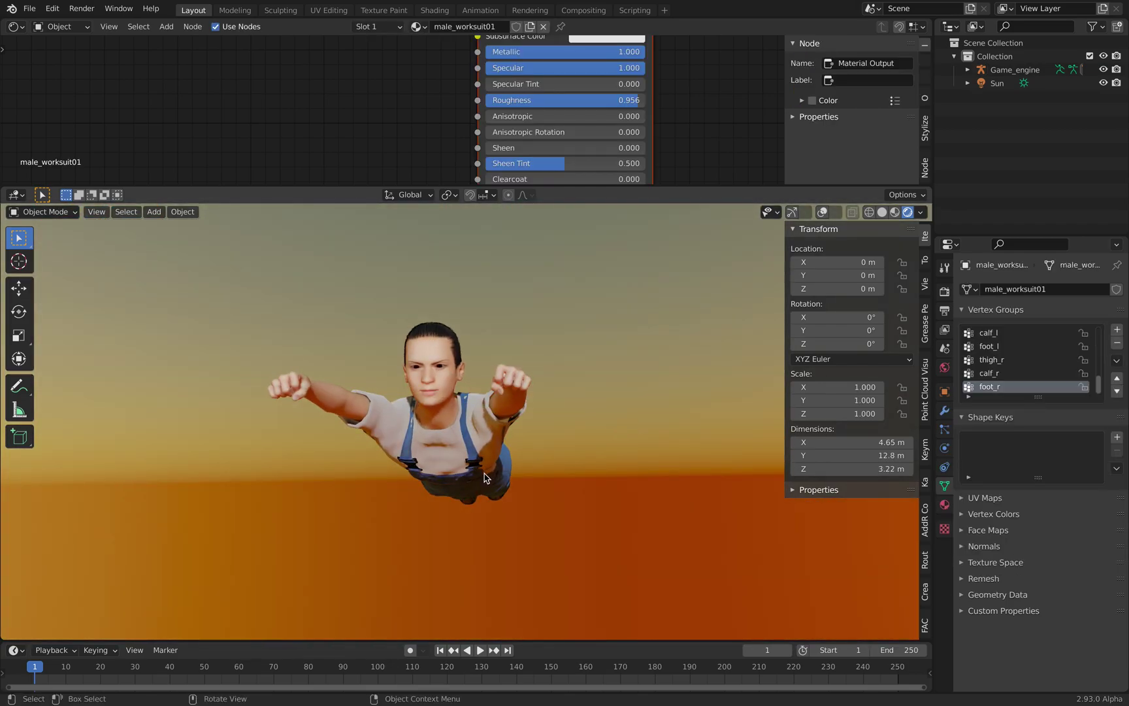
pyautogui.scroll(-5, 421, 124)
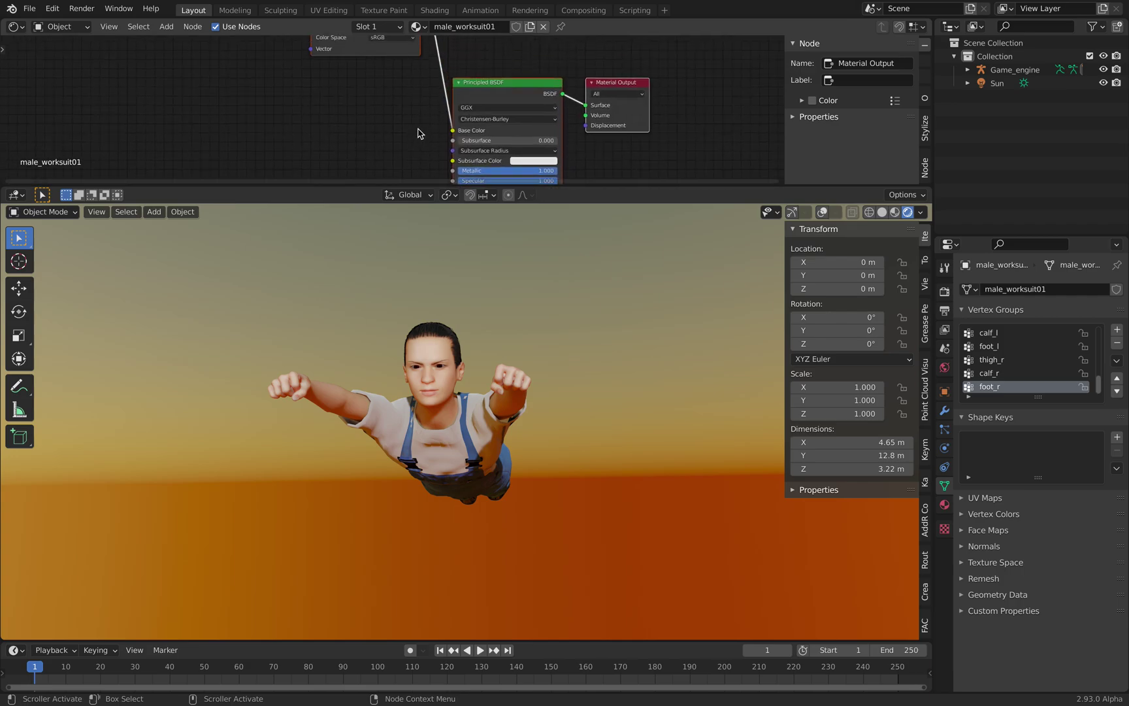
pyautogui.scroll(-4, 390, 123)
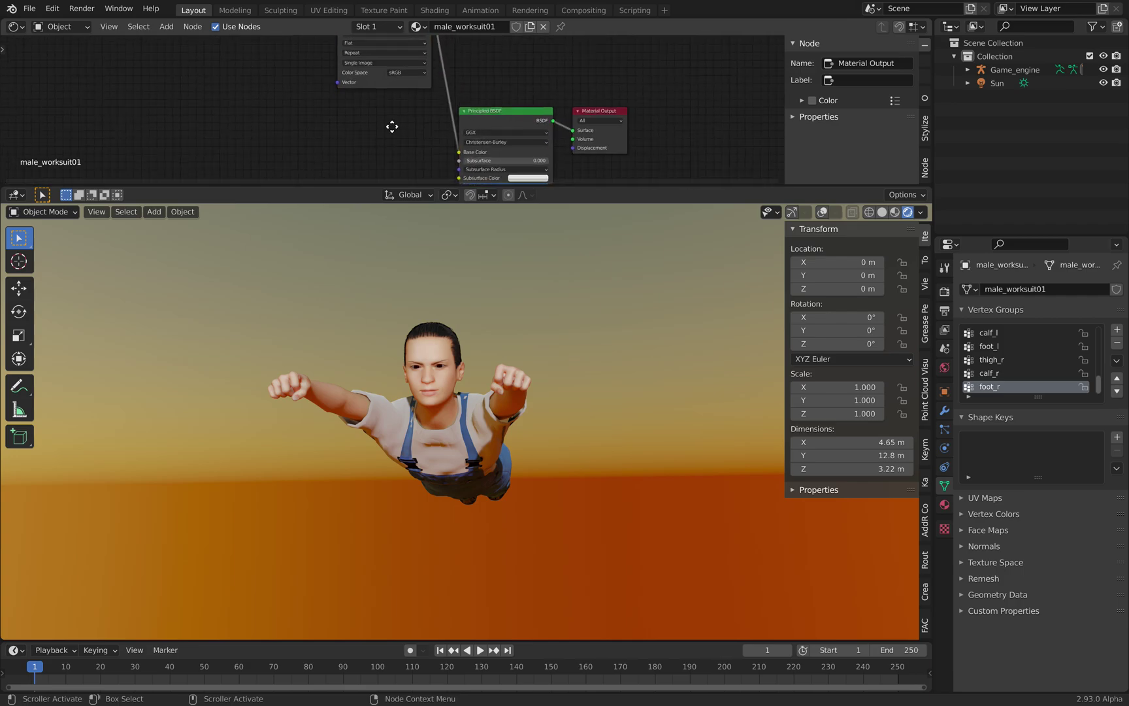
pyautogui.moveTo(386, 79); pyautogui.dragTo(361, 165)
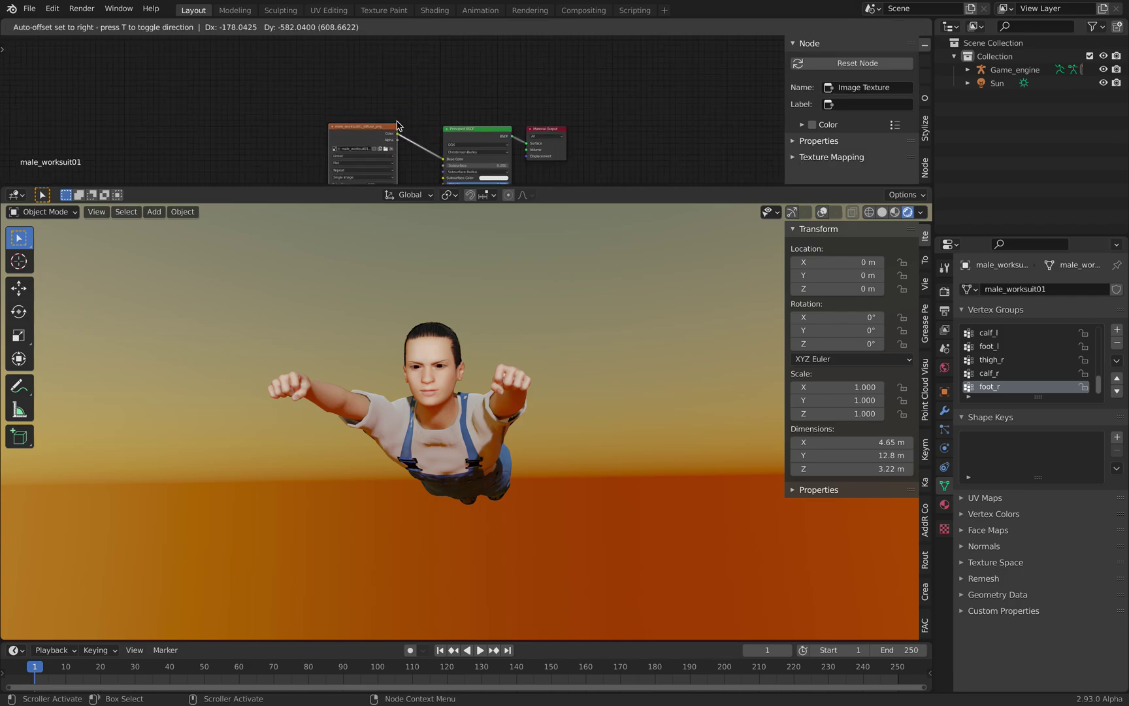
pyautogui.scroll(3, 412, 133)
# Disconnect the diffuse texture from the work suit's Base Color, view the suit without it, and reconnect it
pyautogui.moveTo(477, 139); pyautogui.dragTo(437, 151)
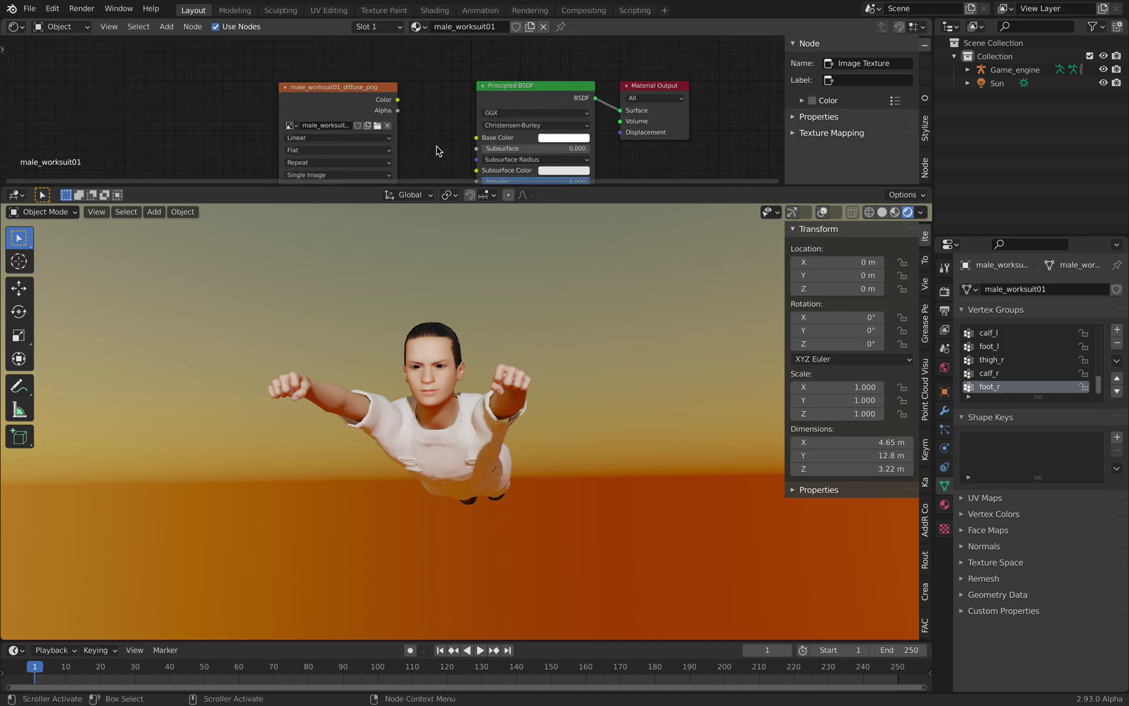
pyautogui.moveTo(518, 326); pyautogui.dragTo(541, 337, button='middle')
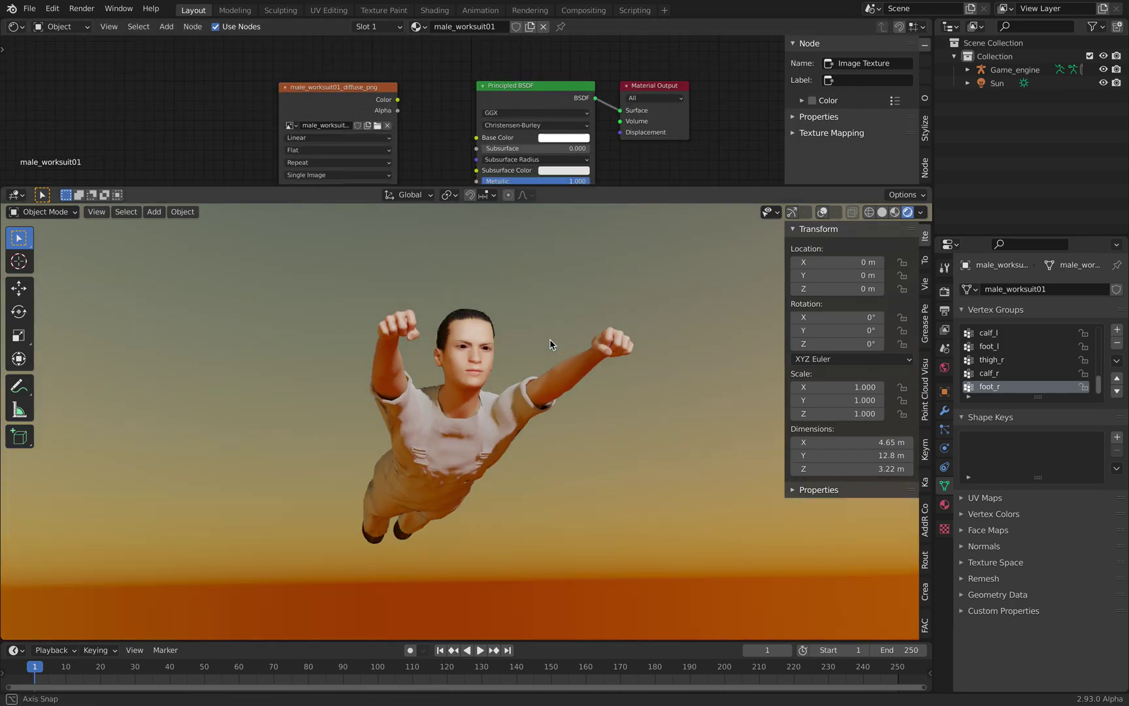
pyautogui.moveTo(397, 100); pyautogui.dragTo(476, 138)
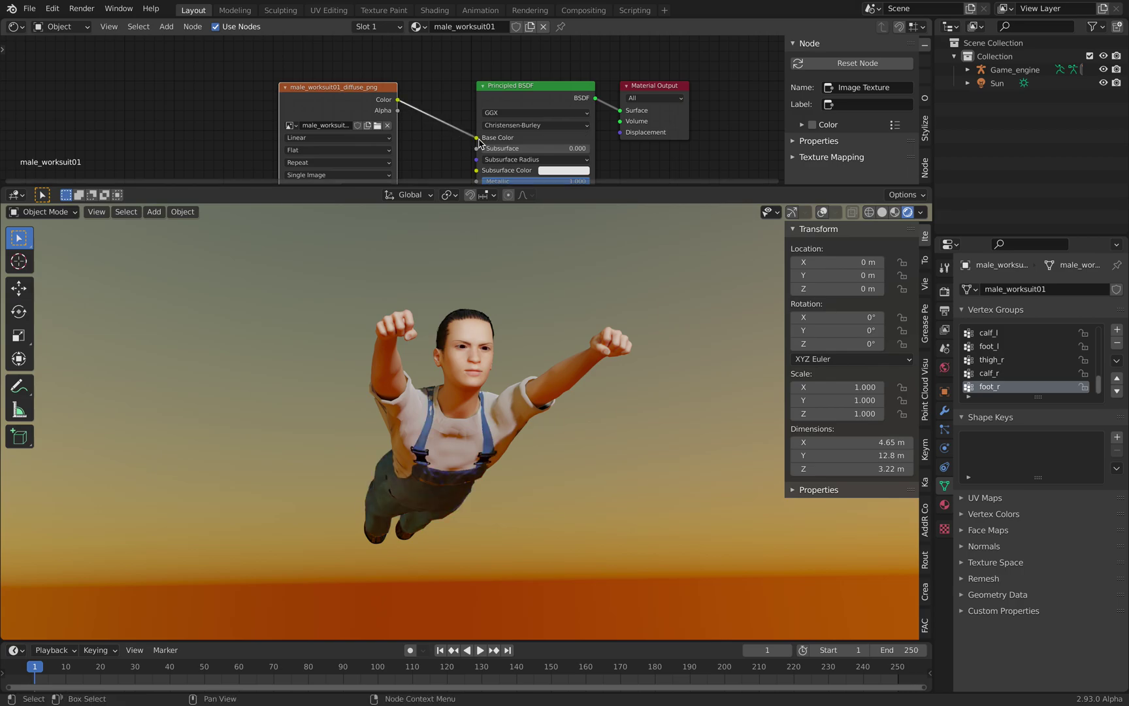
# Move the diffuse texture node aside and insert a MixRGB node between it and the Principled BSDF's Base Color
pyautogui.moveTo(368, 104); pyautogui.dragTo(253, 111)
pyautogui.hotkey('shift', 'a')
pyautogui.click(361, 91)
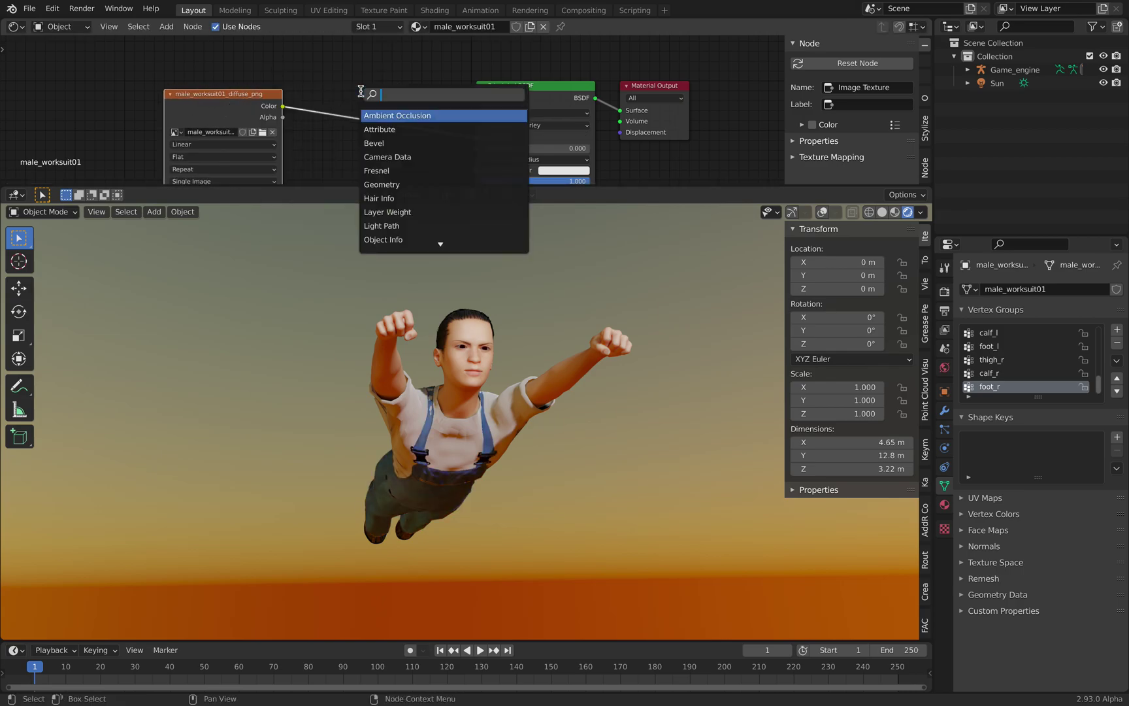
pyautogui.write('mix')
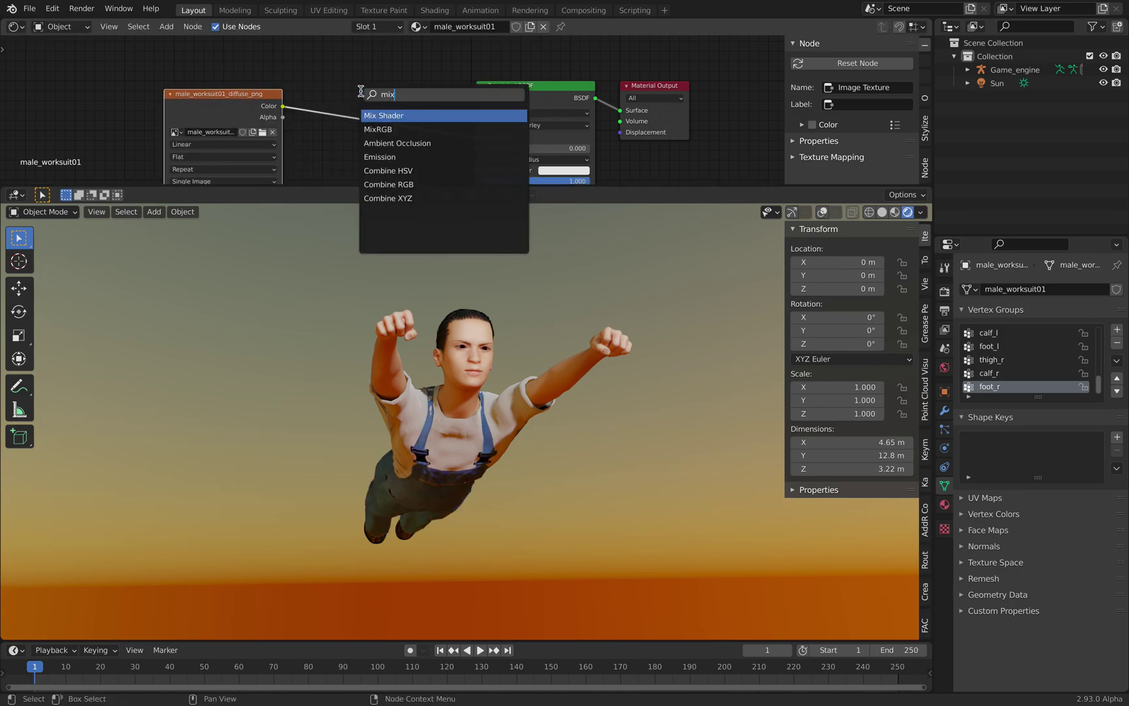
pyautogui.press('Down')
pyautogui.press('Return')
pyautogui.click(361, 94)
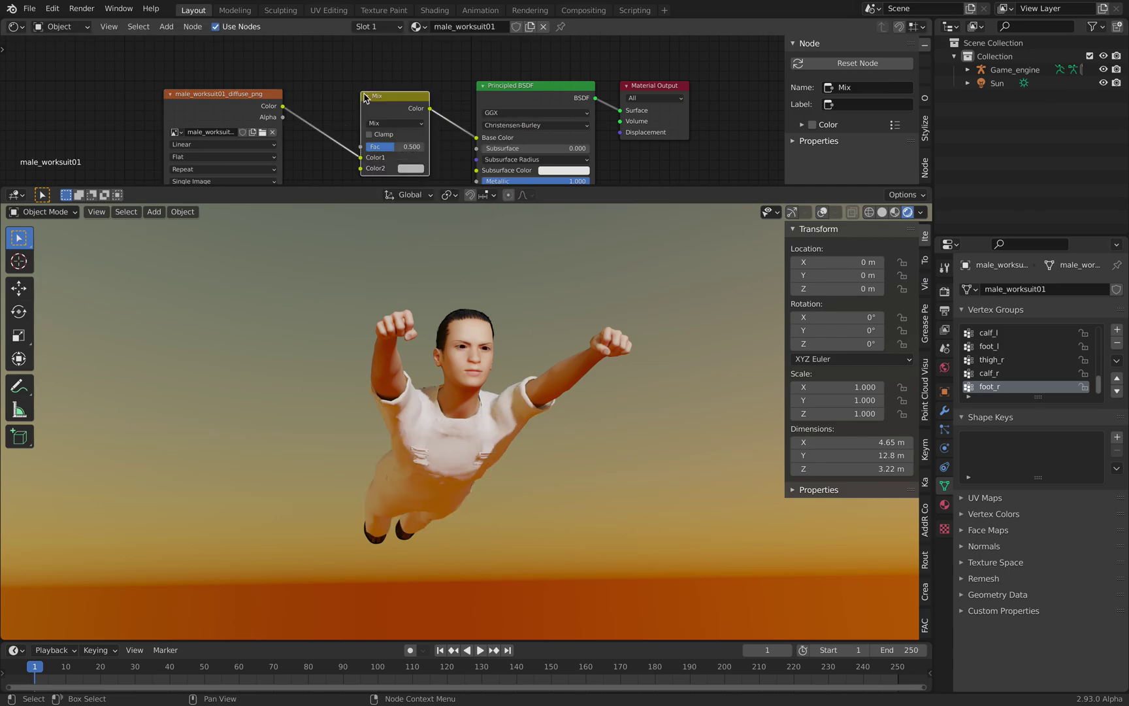
# Try red as the mix node's Color2, and move the diffuse texture's link from Color1 to Color2
pyautogui.click(411, 169)
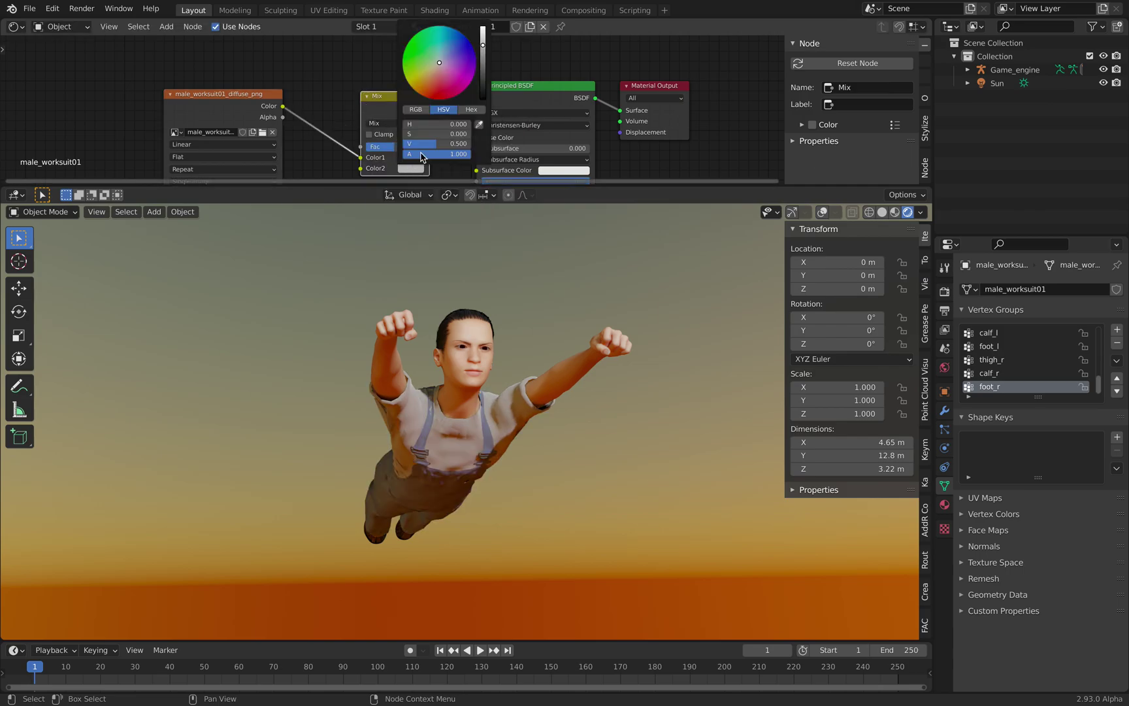
pyautogui.click(440, 92)
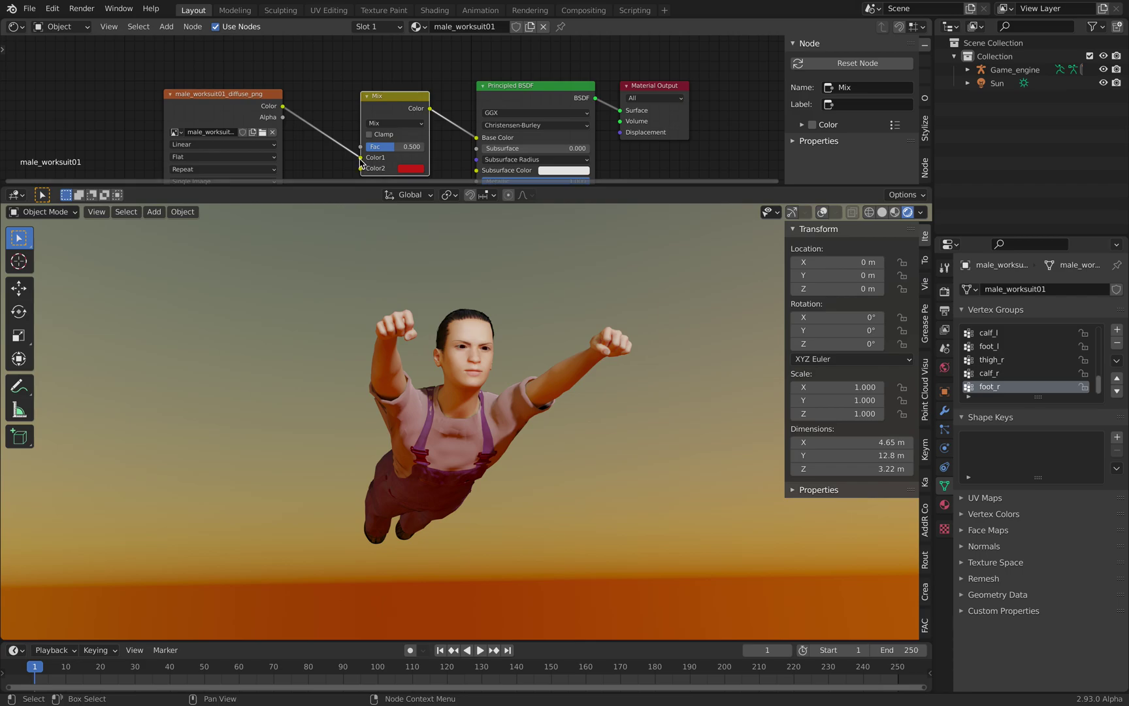
pyautogui.moveTo(360, 158); pyautogui.dragTo(360, 168)
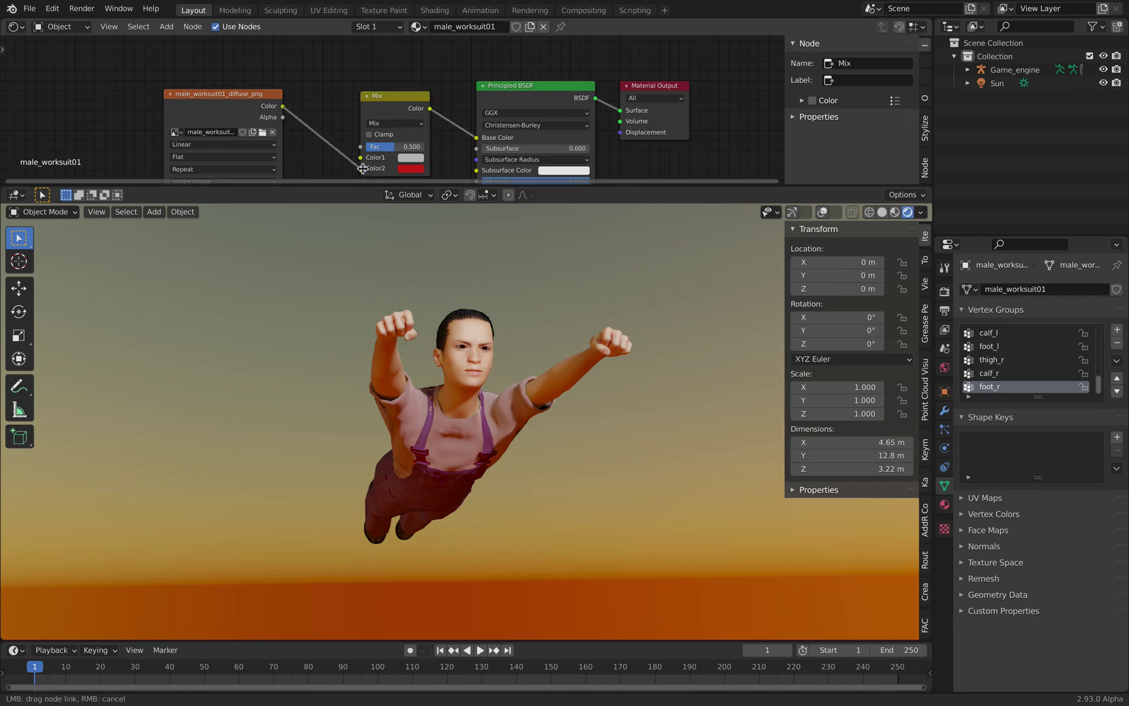
# Set the mix node's Color1 to purple and blend it with the suit texture using Multiply at a factor of 1.000
pyautogui.click(409, 158)
pyautogui.click(446, 61)
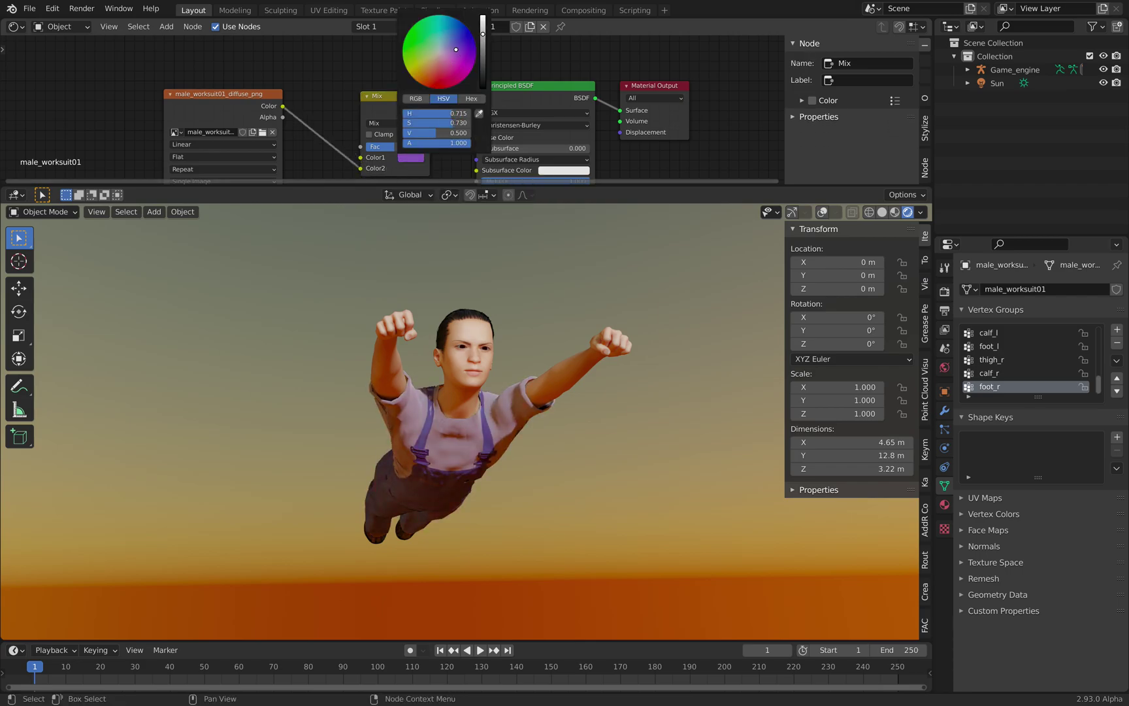
pyautogui.scroll(1, 392, 131)
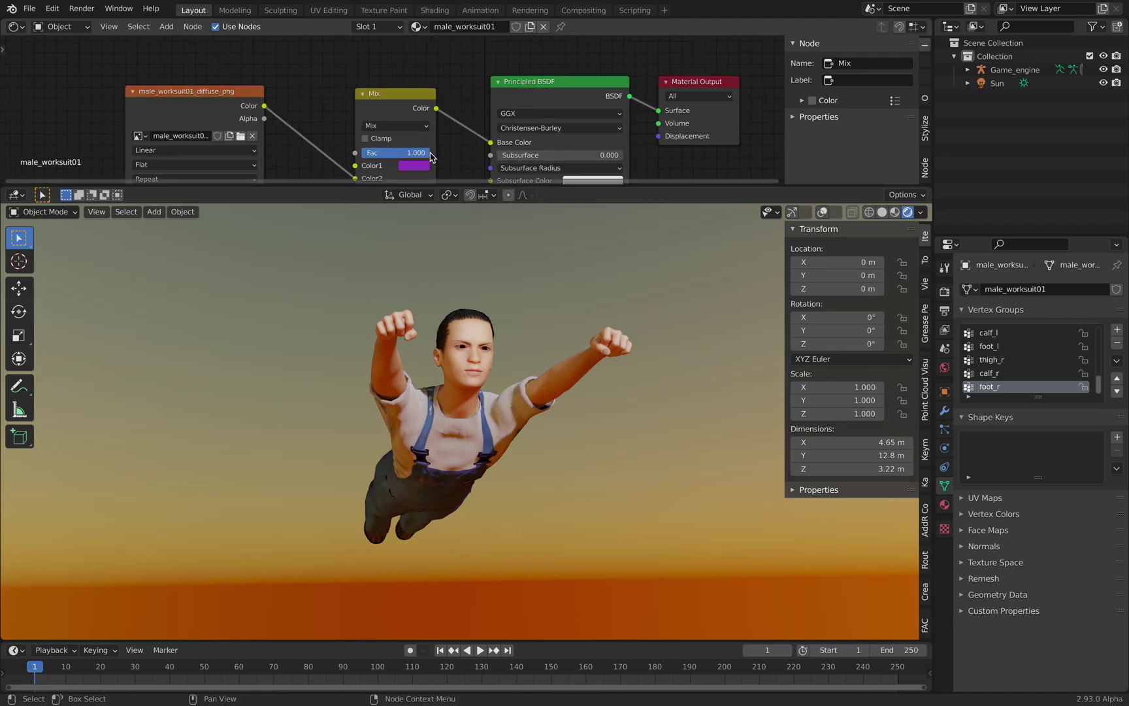
pyautogui.click(395, 125)
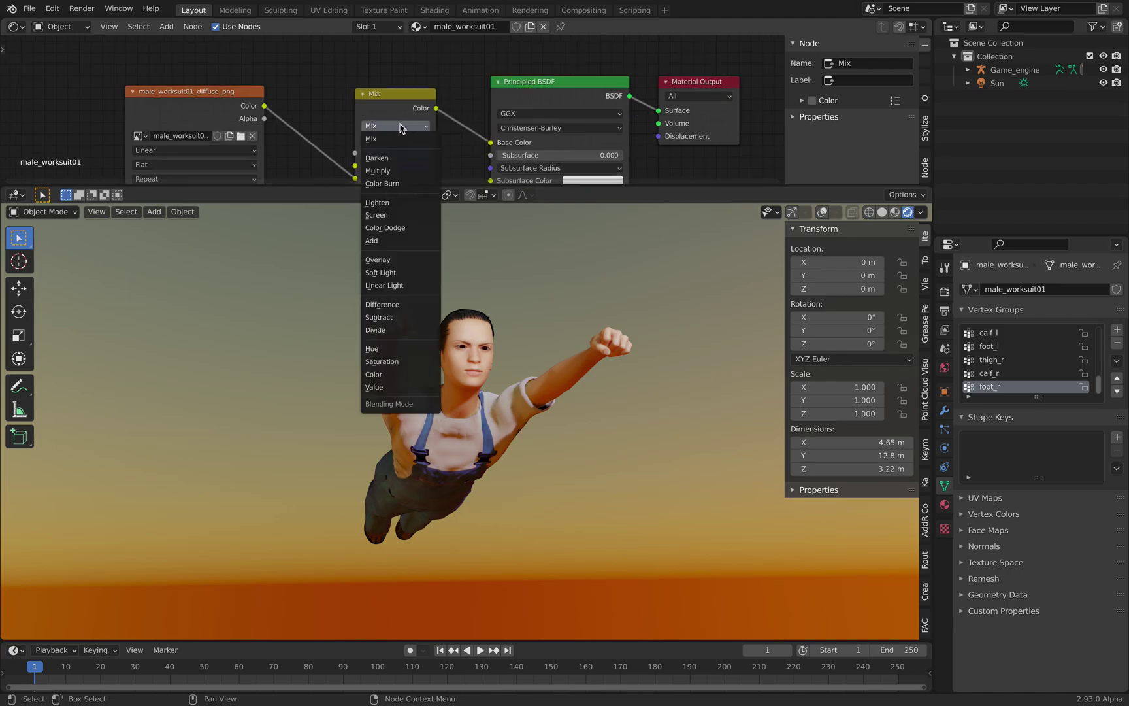
pyautogui.click(392, 154)
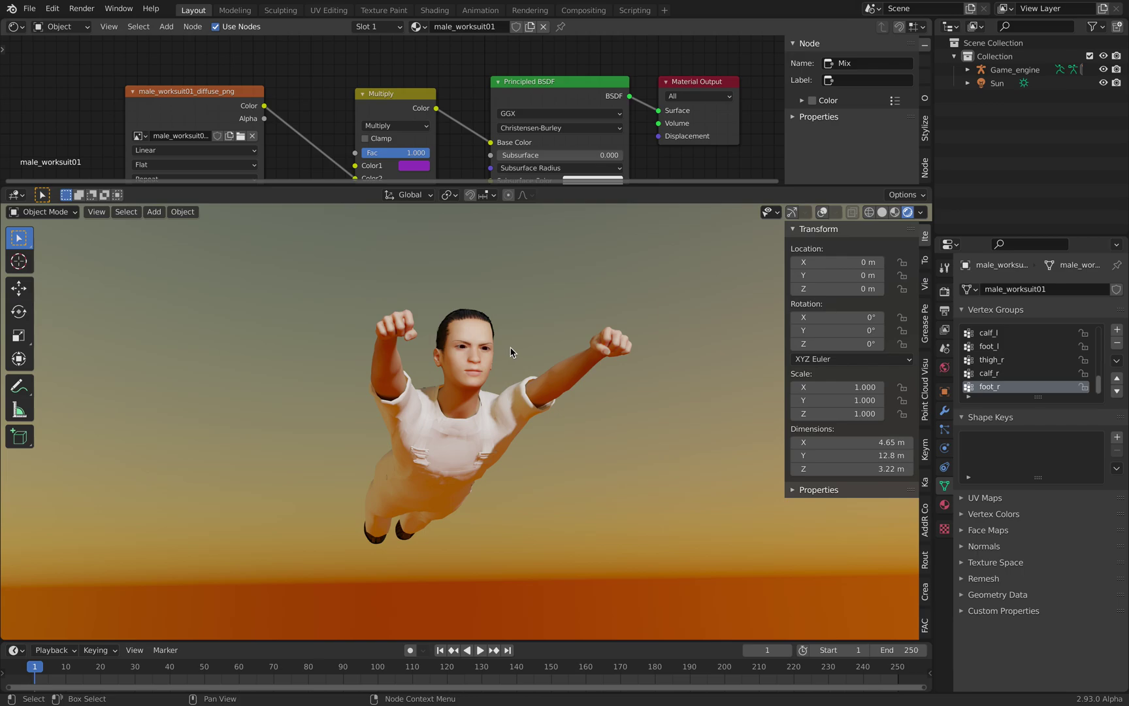
pyautogui.click(408, 172)
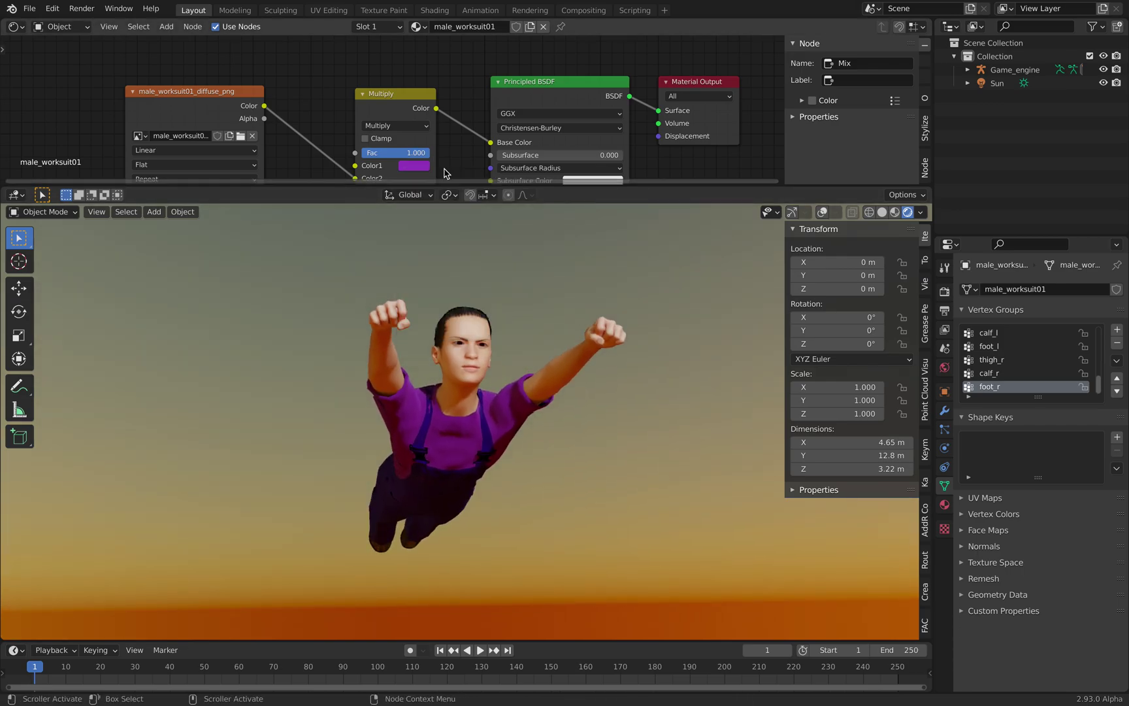
# Set the mix node's Color1 to a pale green and change its blend mode to Screen
pyautogui.click(414, 166)
pyautogui.moveTo(449, 221); pyautogui.dragTo(430, 218)
pyautogui.click(396, 125)
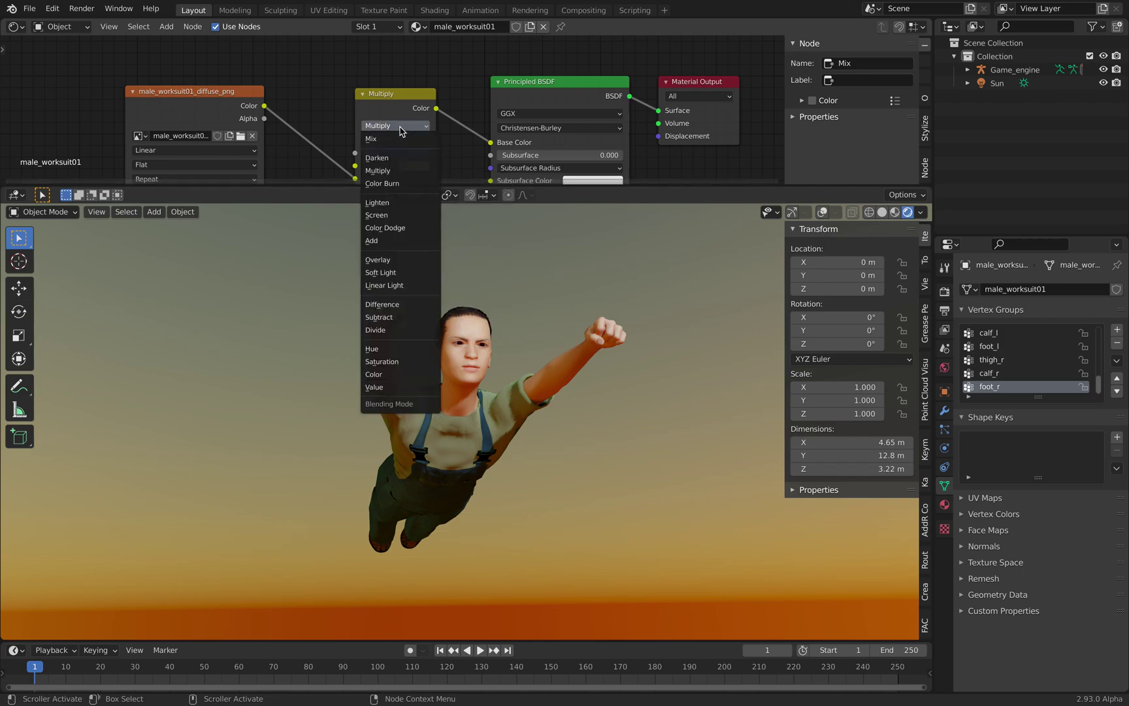
pyautogui.click(403, 215)
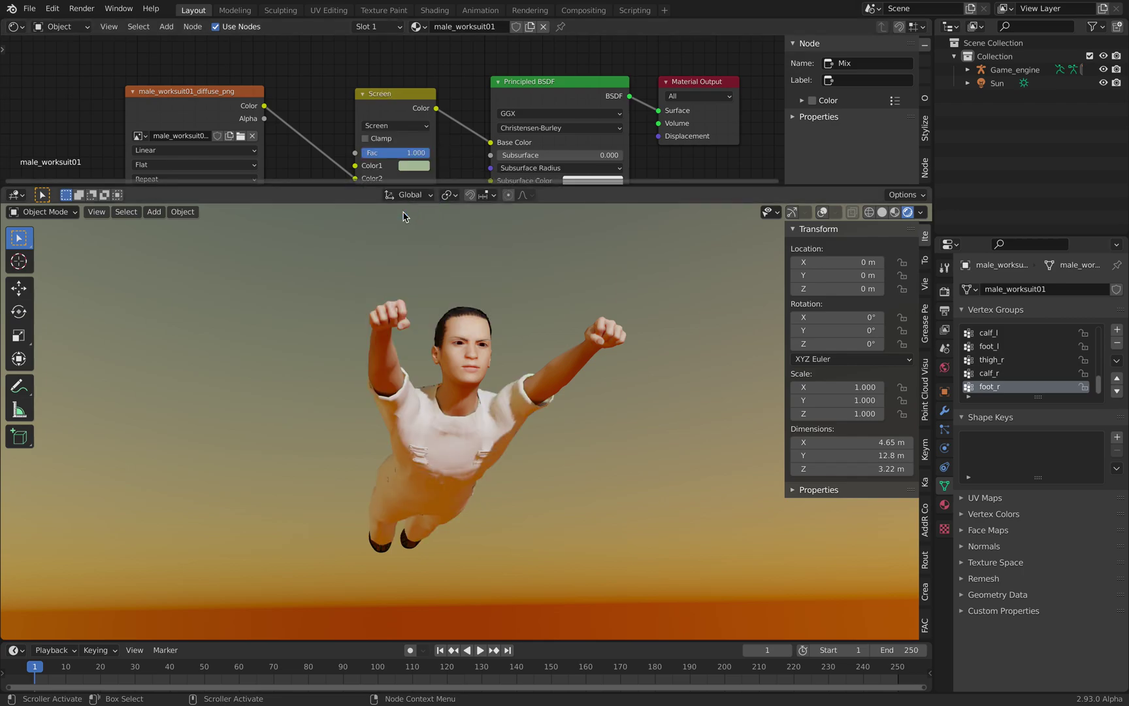
pyautogui.click(404, 125)
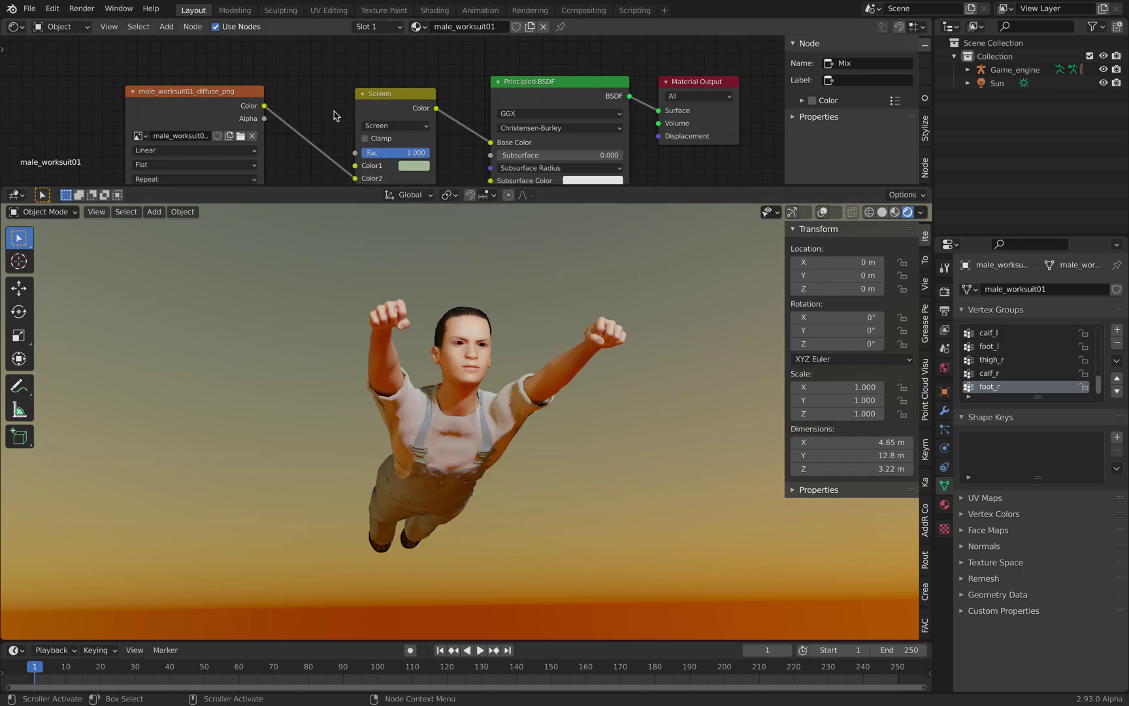
# Try pink, red and orange for the mix node's Color1, and settle on green with hue 0.324, saturation 0.993 and value 0.271
pyautogui.click(401, 170)
pyautogui.click(435, 199)
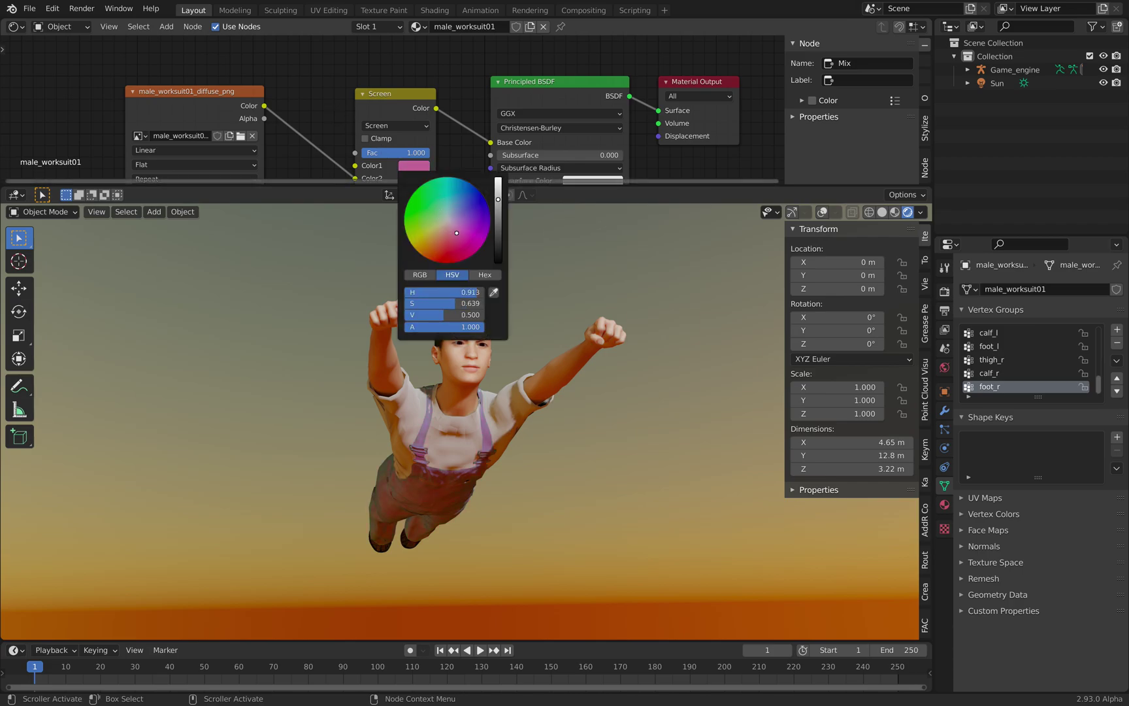
pyautogui.moveTo(457, 232)
pyautogui.mouseDown()
pyautogui.moveTo(466, 194)
pyautogui.moveTo(431, 188)
pyautogui.moveTo(463, 179)
pyautogui.mouseUp()
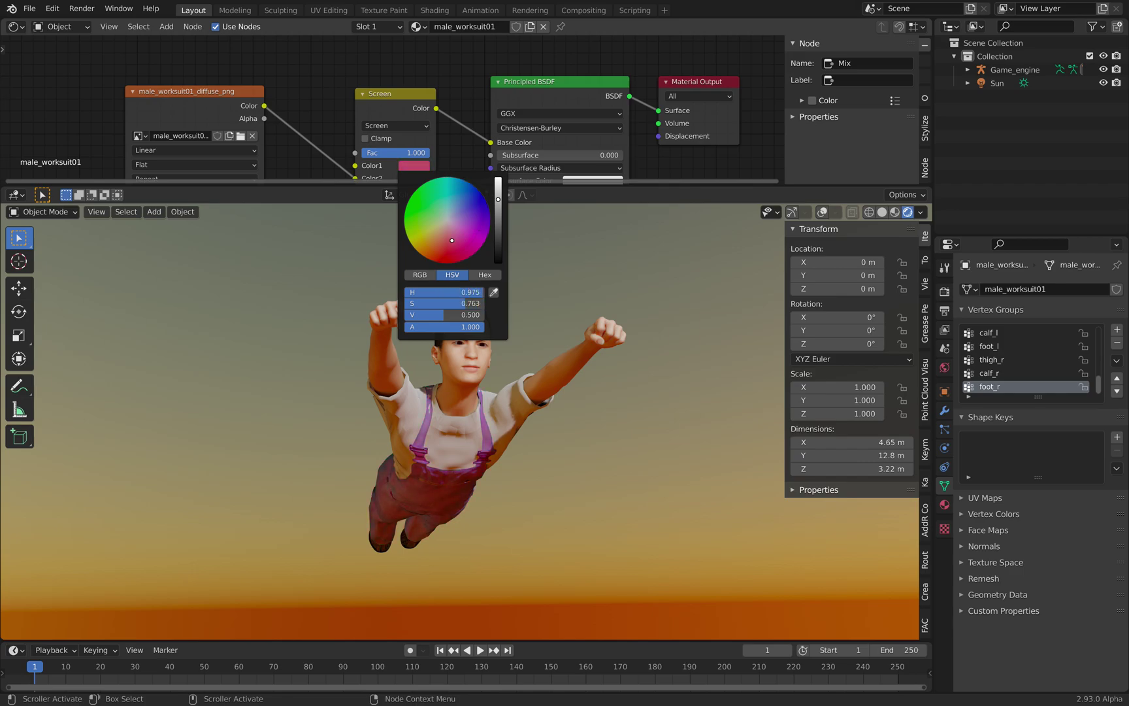
pyautogui.moveTo(452, 240); pyautogui.dragTo(422, 245)
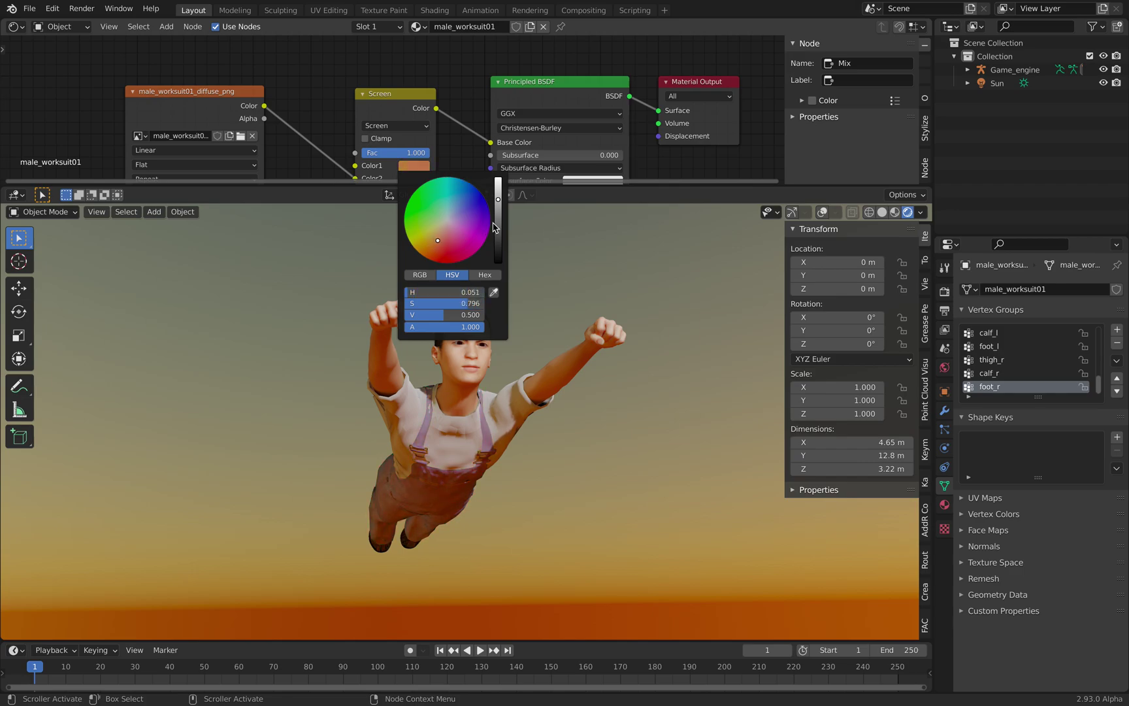
pyautogui.moveTo(498, 199); pyautogui.dragTo(498, 214)
pyautogui.moveTo(438, 240)
pyautogui.mouseDown()
pyautogui.moveTo(470, 207)
pyautogui.moveTo(406, 208)
pyautogui.mouseUp()
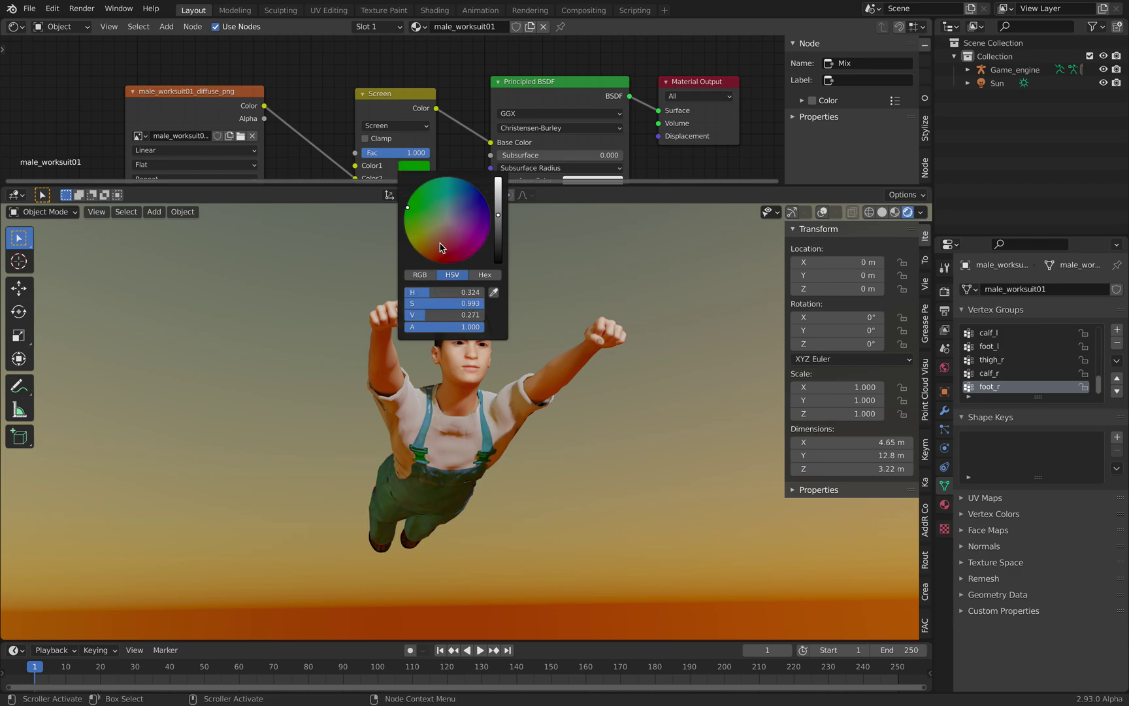
pyautogui.moveTo(560, 323)
pyautogui.mouseDown(button='middle')
pyautogui.moveTo(589, 313)
pyautogui.moveTo(568, 307)
pyautogui.mouseUp(button='middle')
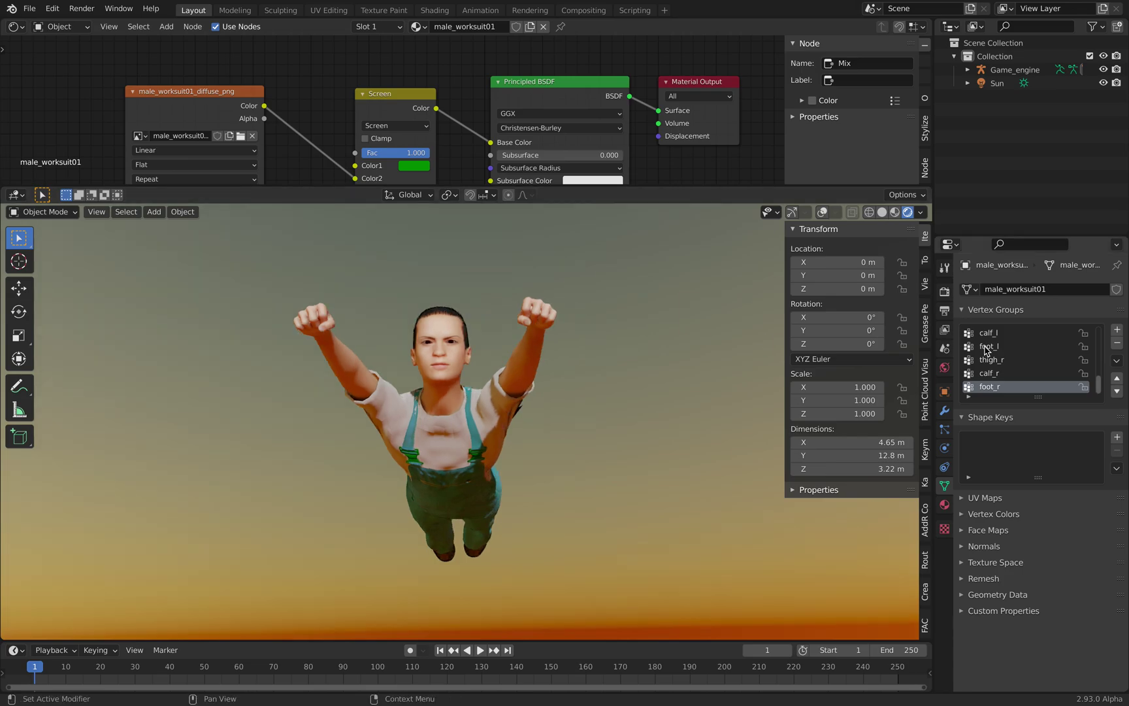
# Show the world's Sky Texture settings, turn the view to the character's side, and save the file
pyautogui.click(944, 368)
pyautogui.moveTo(1053, 418); pyautogui.dragTo(1038, 449)
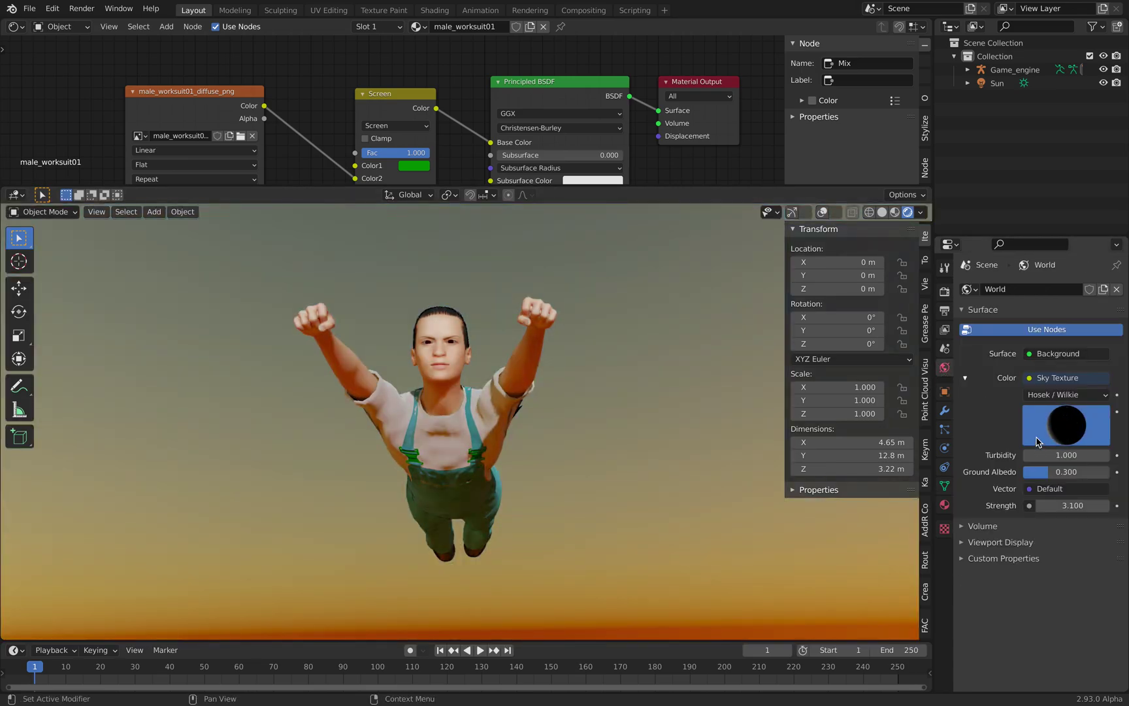
pyautogui.moveTo(588, 419)
pyautogui.mouseDown(button='middle')
pyautogui.moveTo(605, 418)
pyautogui.moveTo(583, 421)
pyautogui.mouseUp(button='middle')
pyautogui.click(30, 8)
pyautogui.click(39, 93)
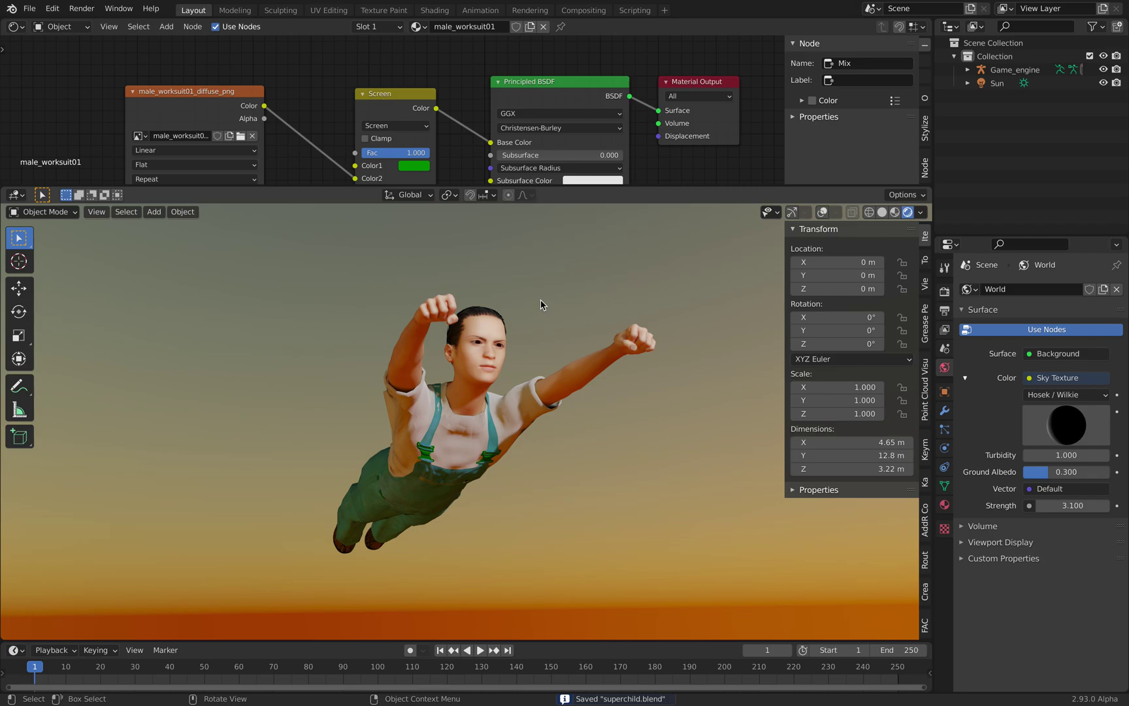
# Add a camera to the scene and align it to the current view of the flying character
pyautogui.hotkey('shift', 'a')
pyautogui.moveTo(541, 288)
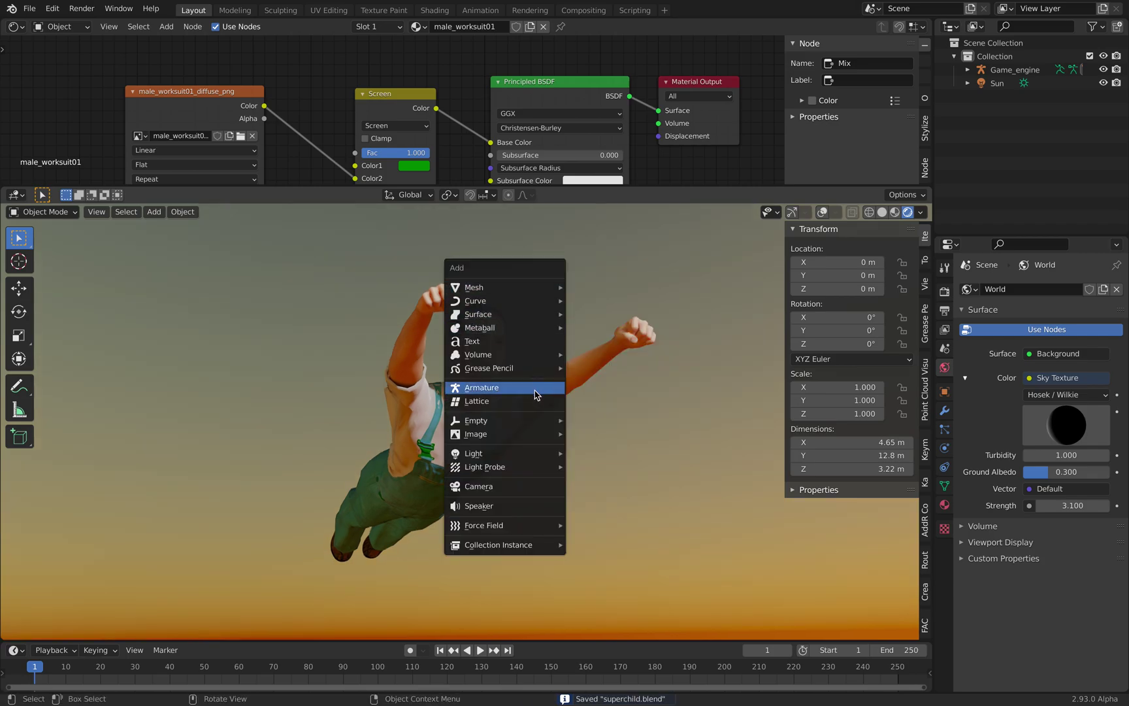
pyautogui.click(532, 486)
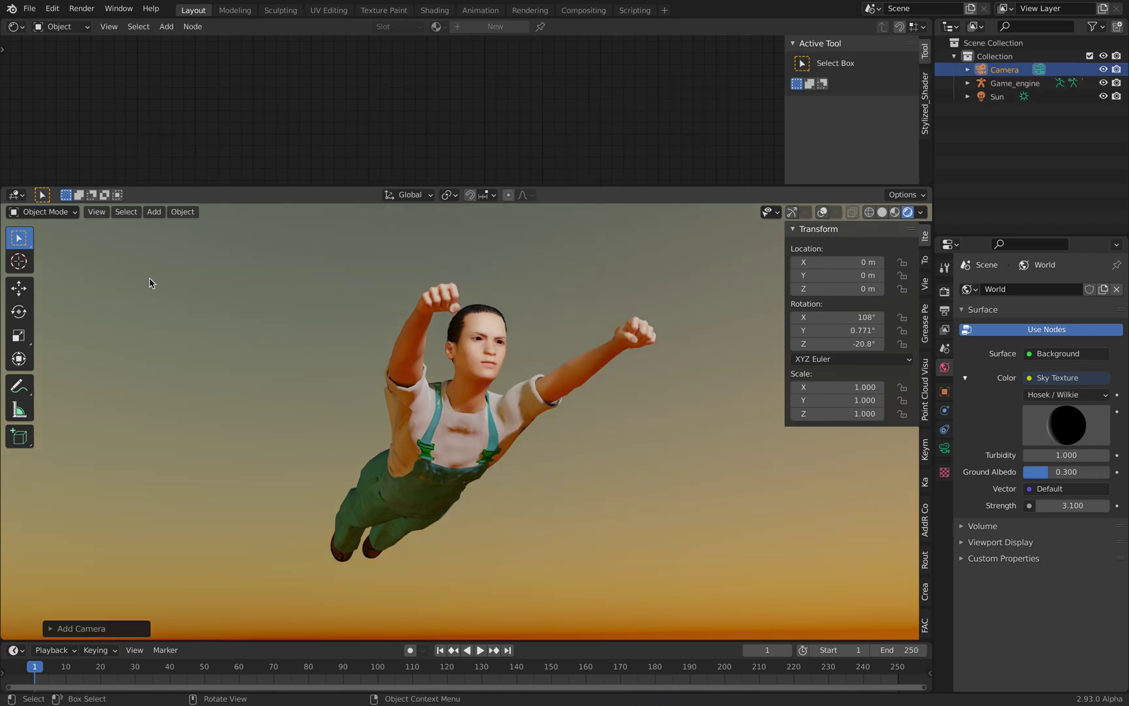
pyautogui.click(94, 212)
pyautogui.moveTo(160, 354)
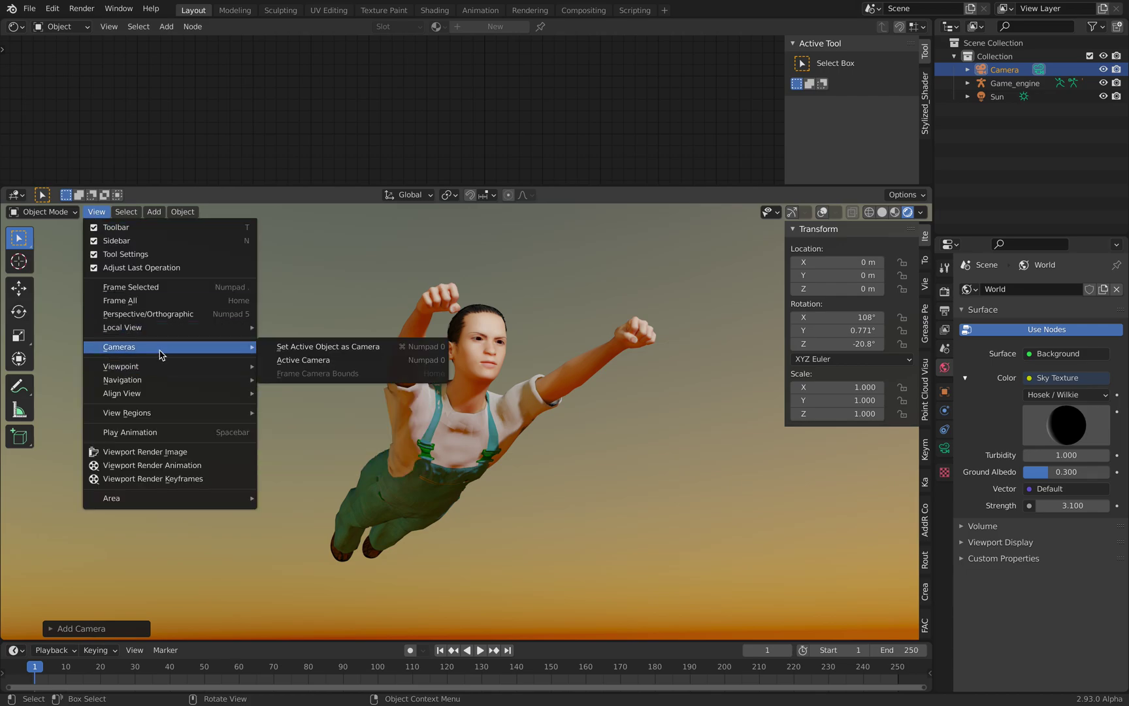
pyautogui.click(96, 212)
pyautogui.moveTo(160, 351)
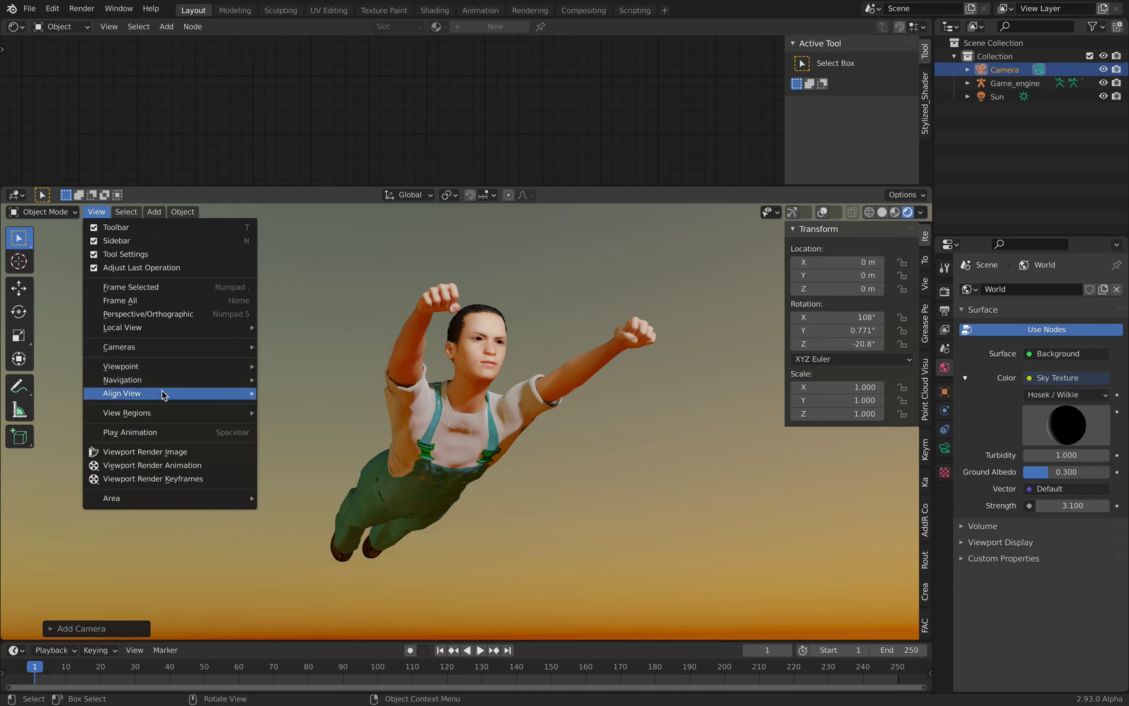
pyautogui.moveTo(164, 392)
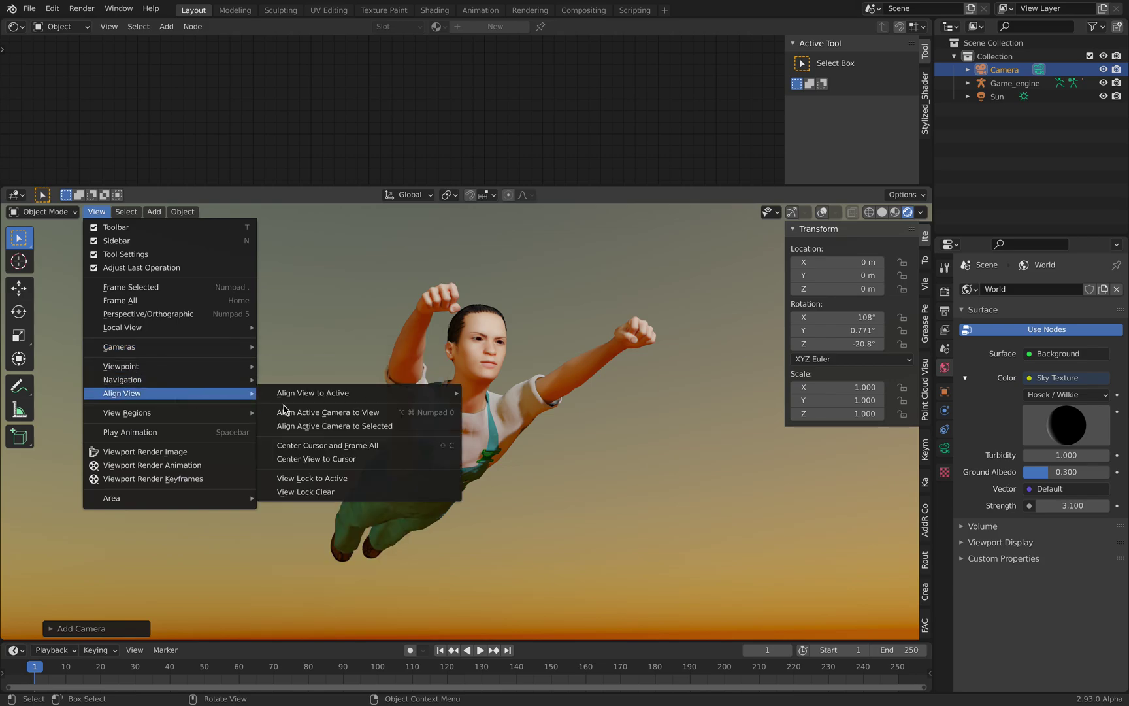
pyautogui.click(360, 412)
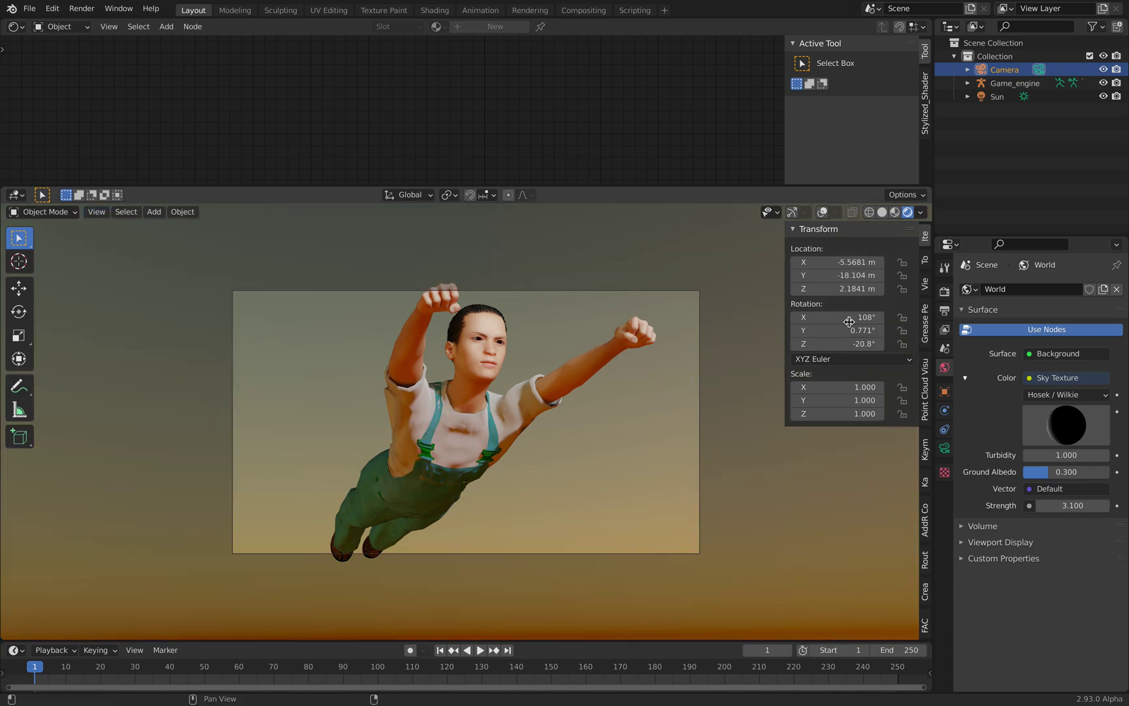
# Lock the camera to the view and reframe the whole character inside the camera frame with the horizon included
pyautogui.click(925, 284)
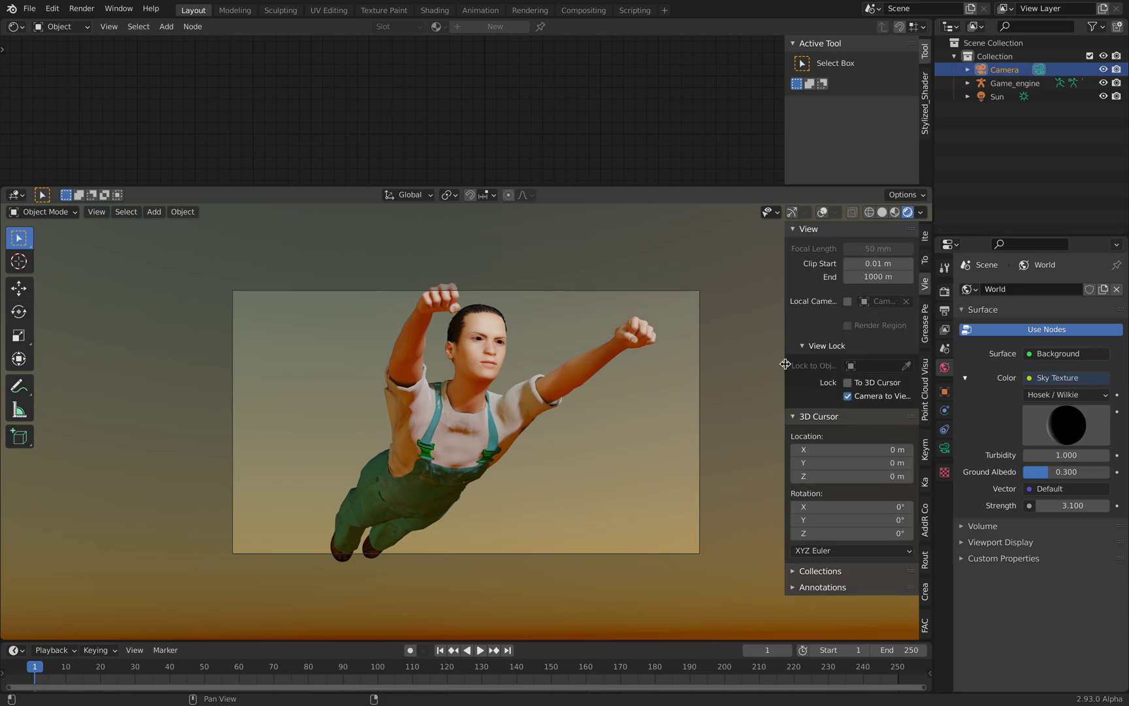
pyautogui.moveTo(785, 364); pyautogui.dragTo(735, 364)
pyautogui.moveTo(517, 392)
pyautogui.mouseDown(button='middle')
pyautogui.moveTo(527, 391)
pyautogui.moveTo(502, 407)
pyautogui.moveTo(508, 399)
pyautogui.mouseUp(button='middle')
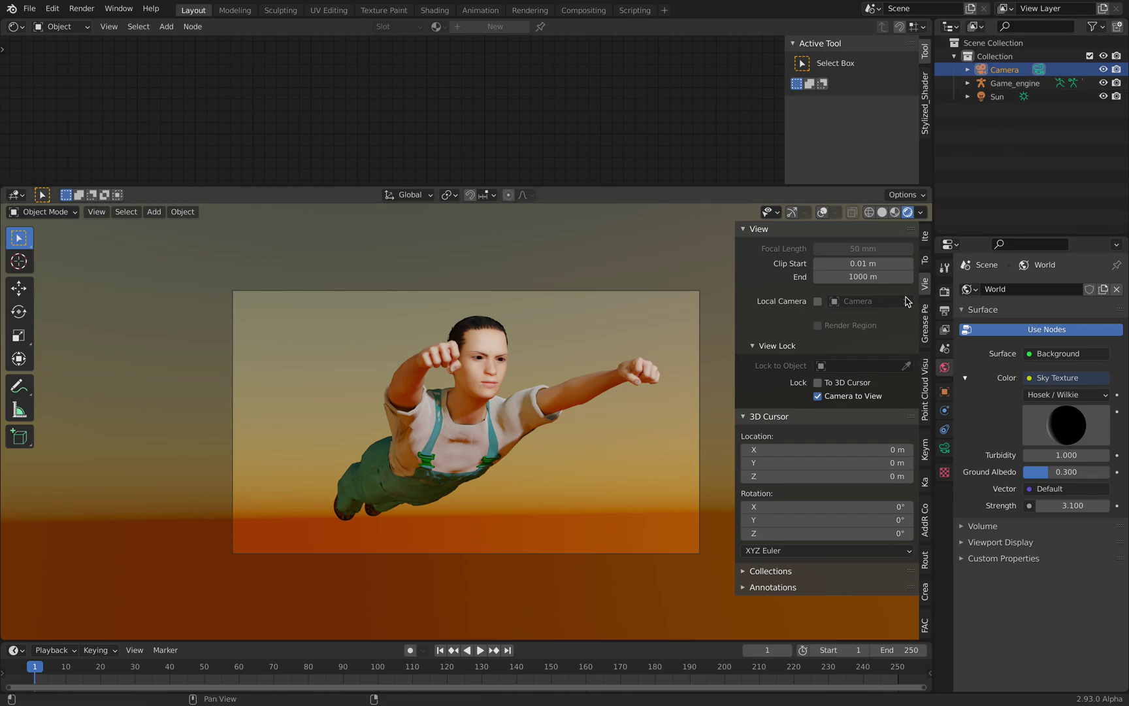
# Set the camera's focal length to 35 mm
pyautogui.click(945, 450)
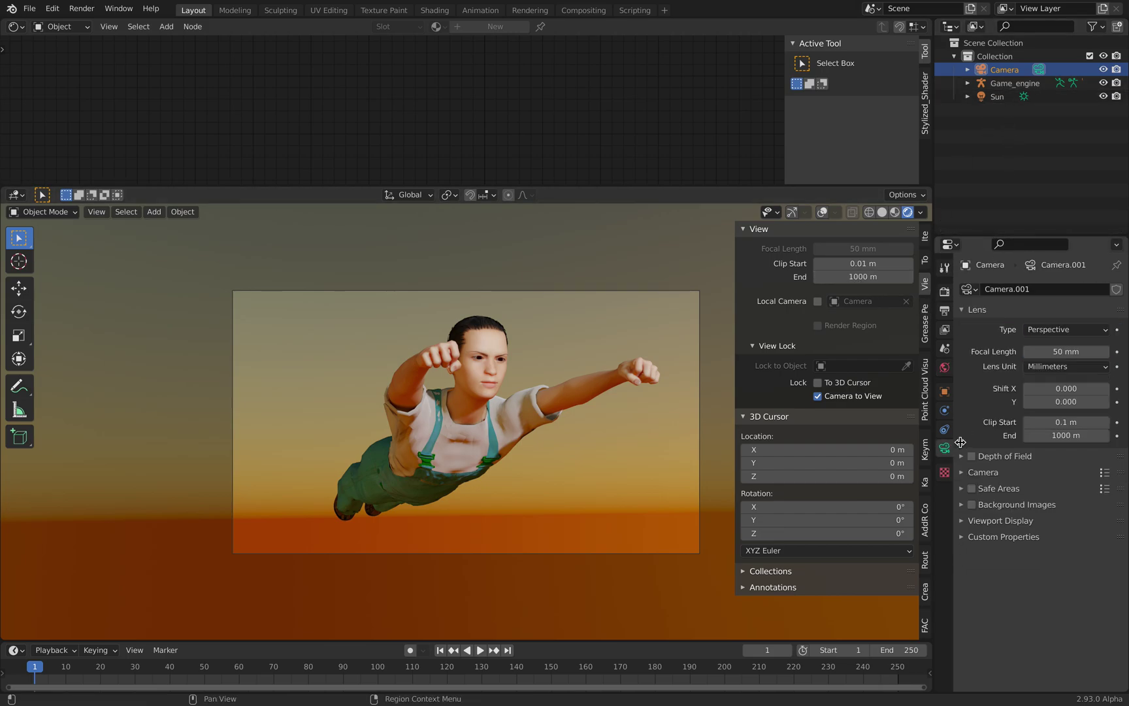
pyautogui.click(1056, 352)
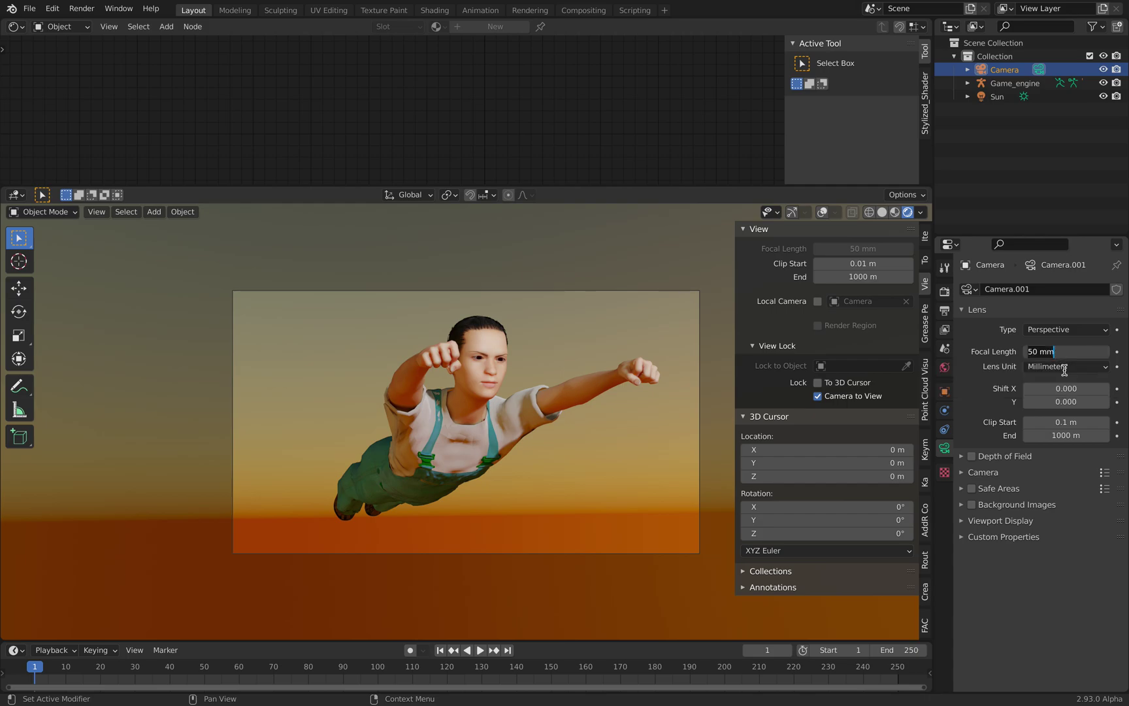
pyautogui.press('Return')
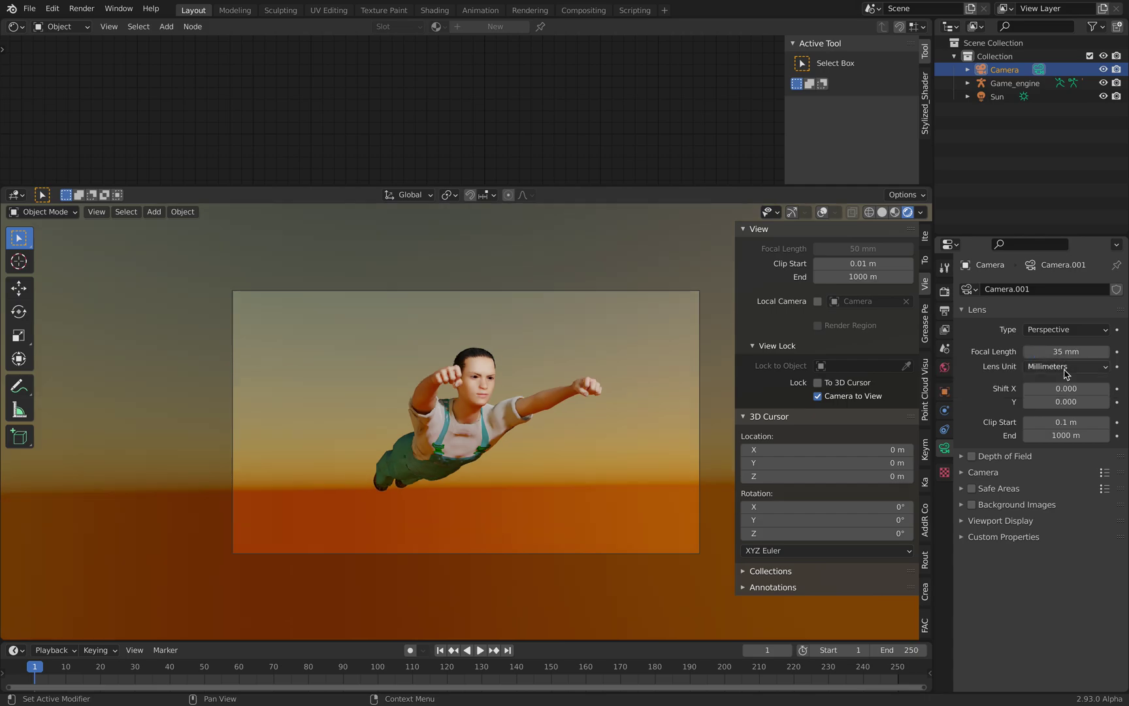
# Move the camera closer to the character, save the file, and swing the camera round to a lower side angle
pyautogui.moveTo(508, 351)
pyautogui.mouseDown(button='middle')
pyautogui.moveTo(495, 380)
pyautogui.moveTo(517, 365)
pyautogui.mouseUp(button='middle')
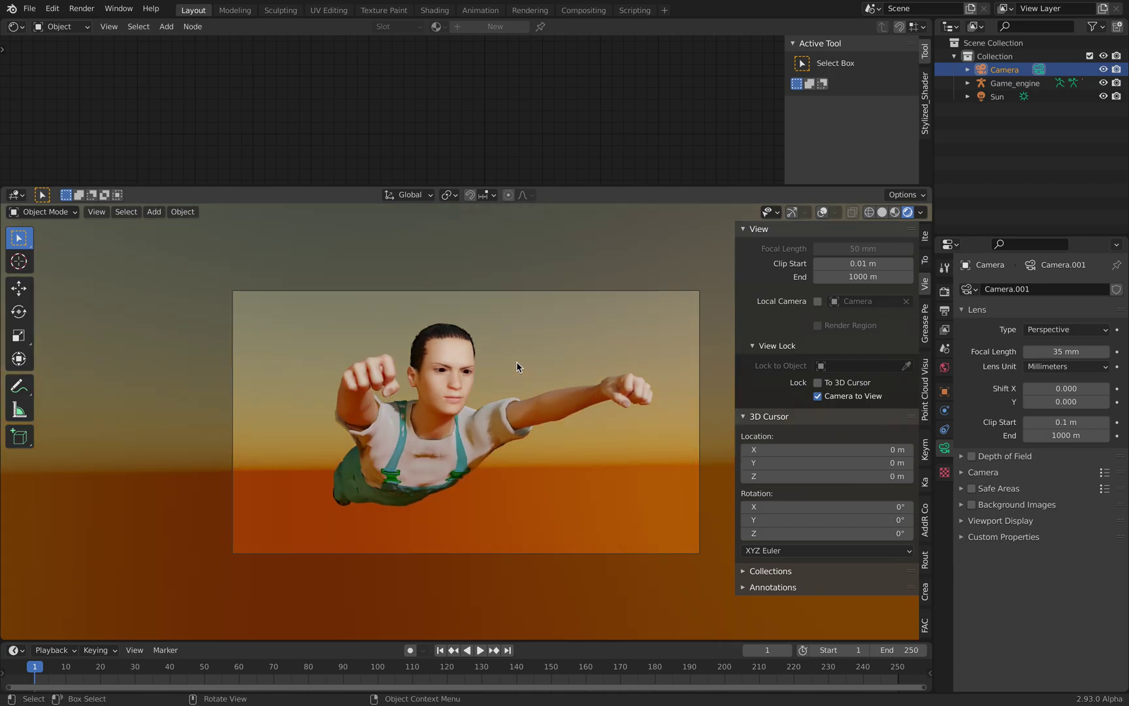
pyautogui.hotkey('ctrl', 's')
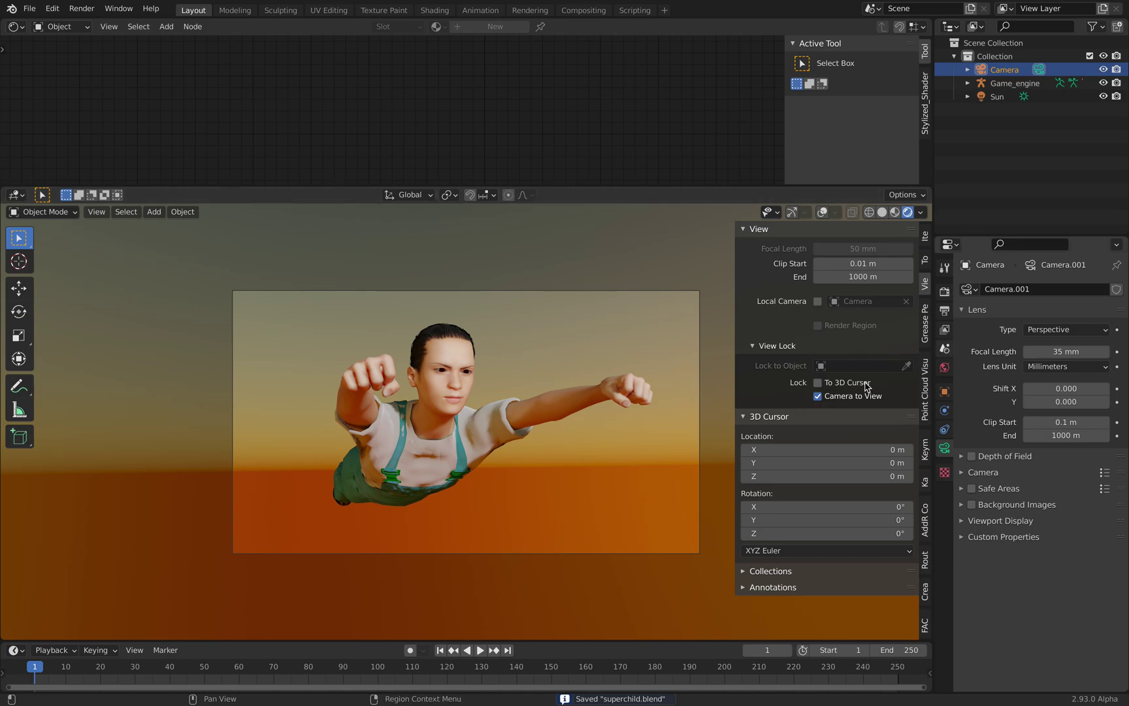
pyautogui.moveTo(576, 336); pyautogui.dragTo(621, 391, button='middle')
pyautogui.scroll(3, 621, 390)
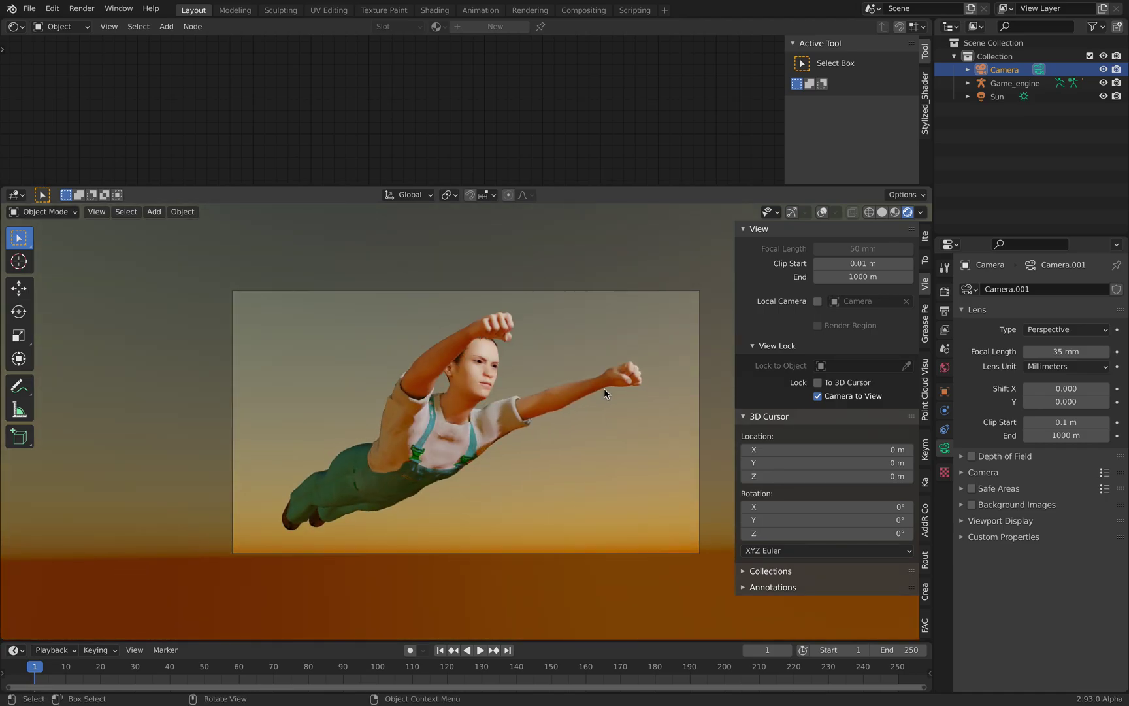
# Switch to MakeHuman and rotate the superchild model to examine its original flying pose from several angles
pyautogui.hotkey('ctrl', 'Left')
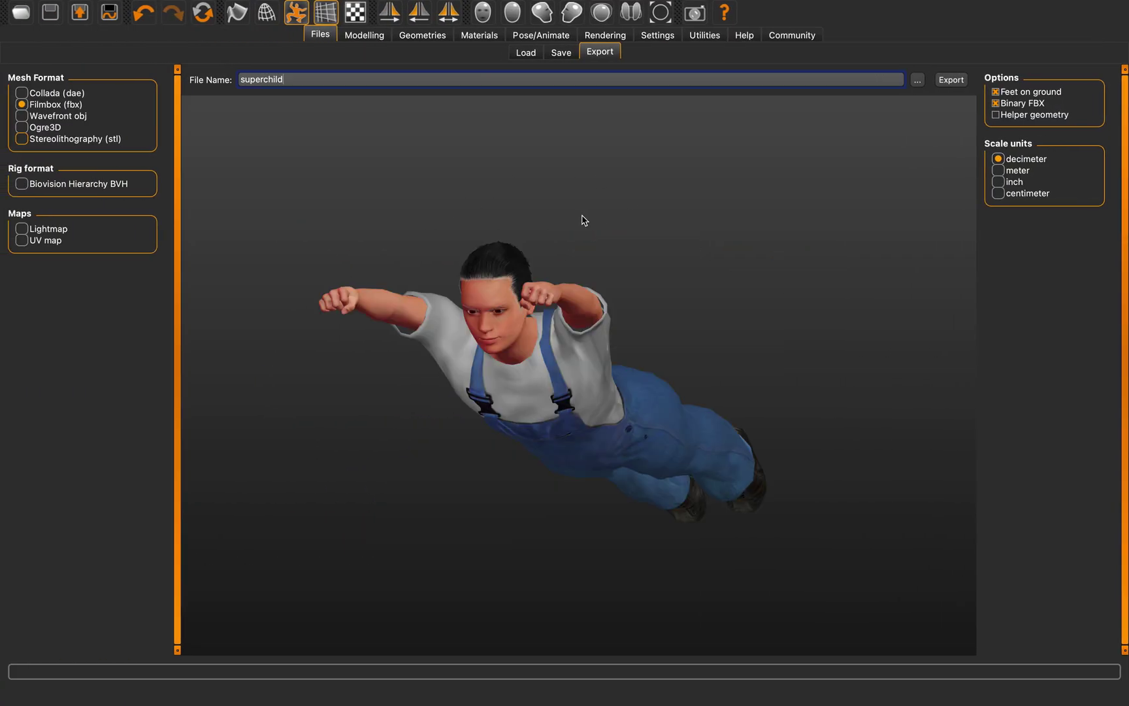
pyautogui.moveTo(583, 219)
pyautogui.mouseDown()
pyautogui.moveTo(591, 196)
pyautogui.moveTo(582, 216)
pyautogui.mouseUp()
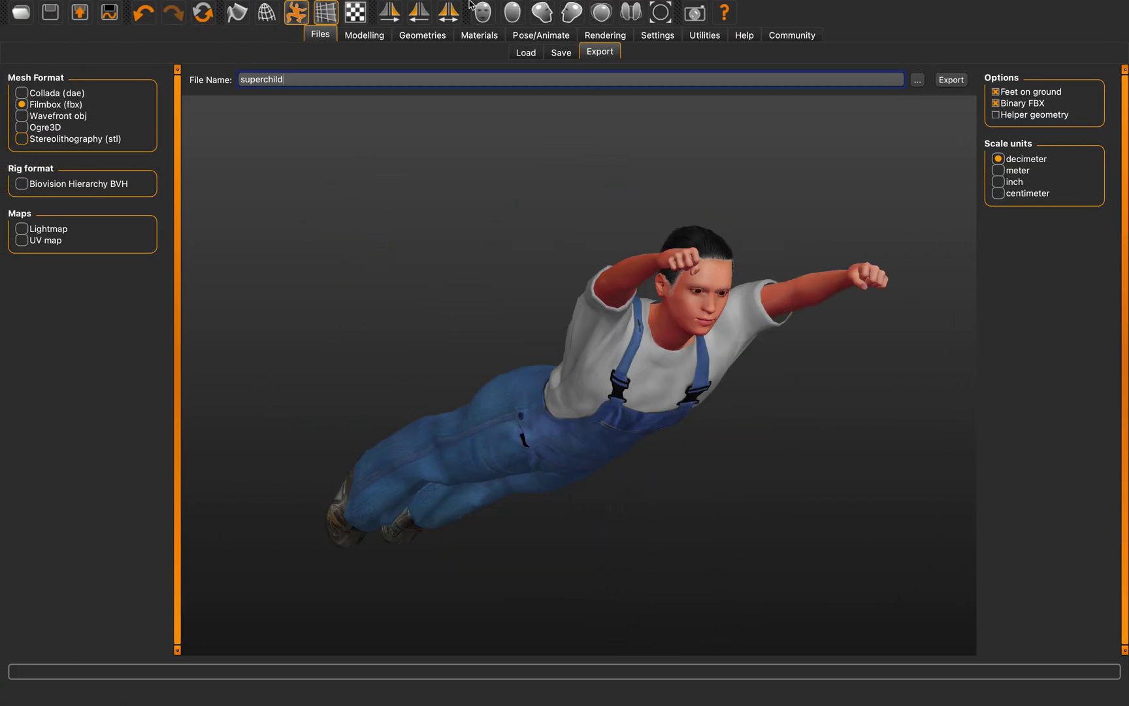
pyautogui.moveTo(470, 4)
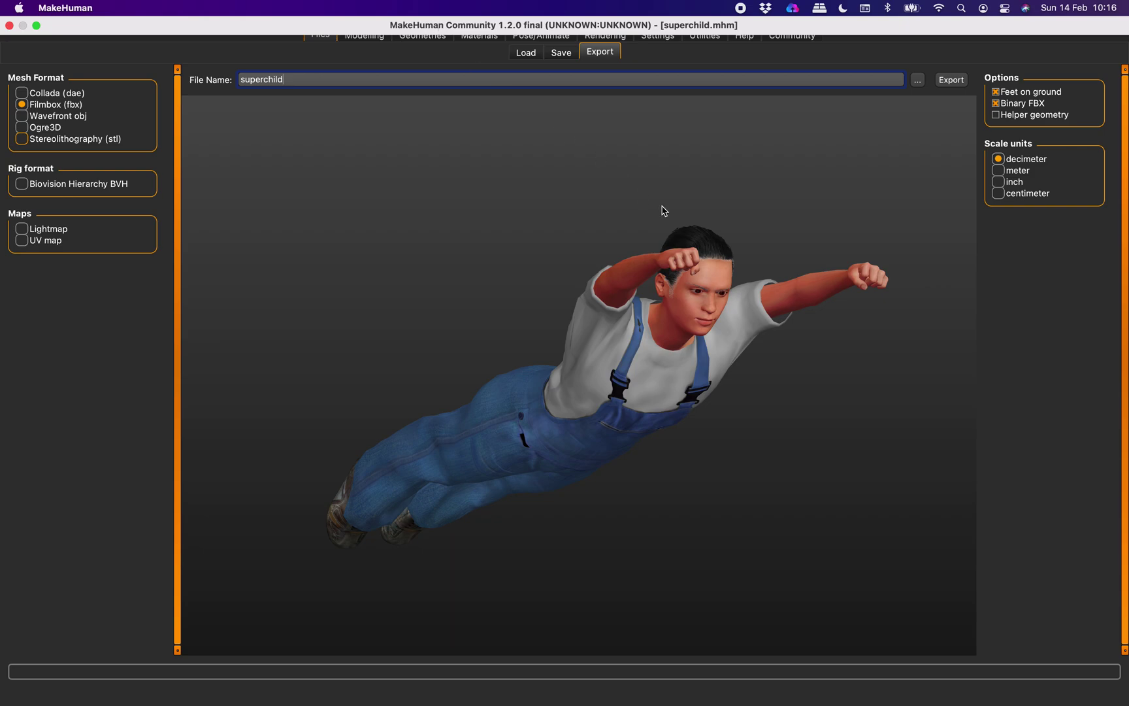
pyautogui.moveTo(592, 214); pyautogui.dragTo(614, 210)
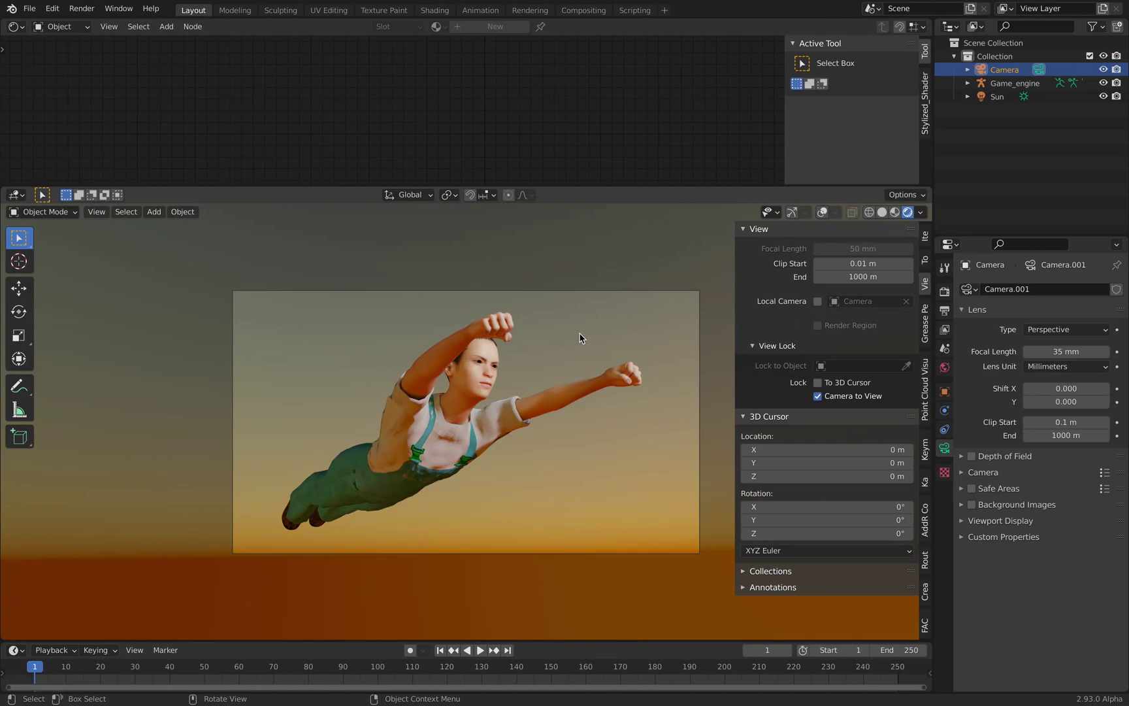
# Try a close-up of the face back in Blender, and reframe the camera on the upper body from the front
pyautogui.rightClick(580, 338)
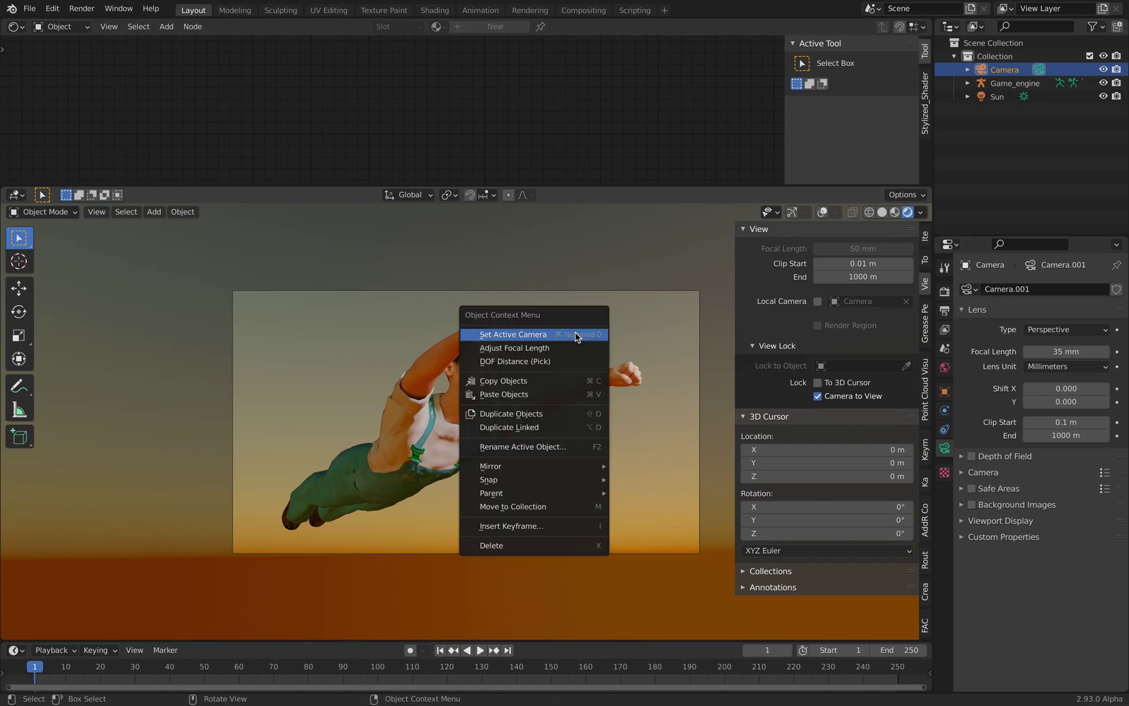
pyautogui.moveTo(582, 321); pyautogui.dragTo(550, 345, button='middle')
pyautogui.scroll(5, 479, 347)
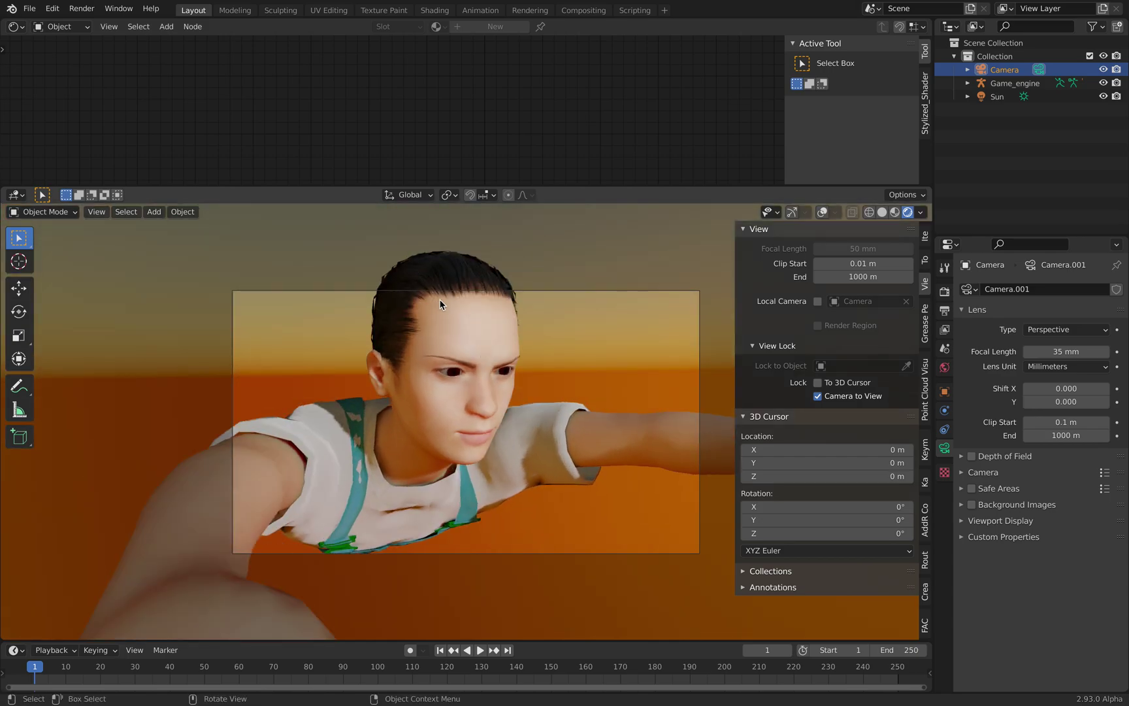
pyautogui.scroll(-3, 439, 304)
pyautogui.moveTo(439, 305); pyautogui.dragTo(412, 354, button='middle')
pyautogui.scroll(2, 457, 333)
pyautogui.moveTo(480, 357); pyautogui.dragTo(569, 382, button='middle')
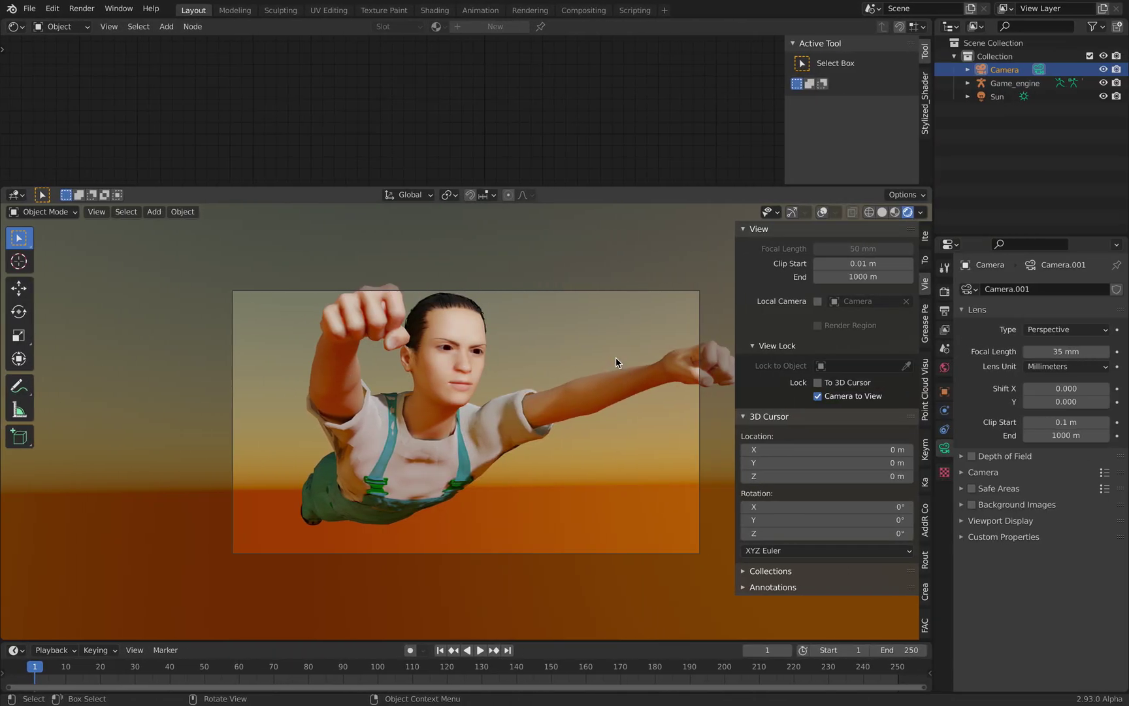
pyautogui.moveTo(616, 359); pyautogui.dragTo(612, 353, button='middle')
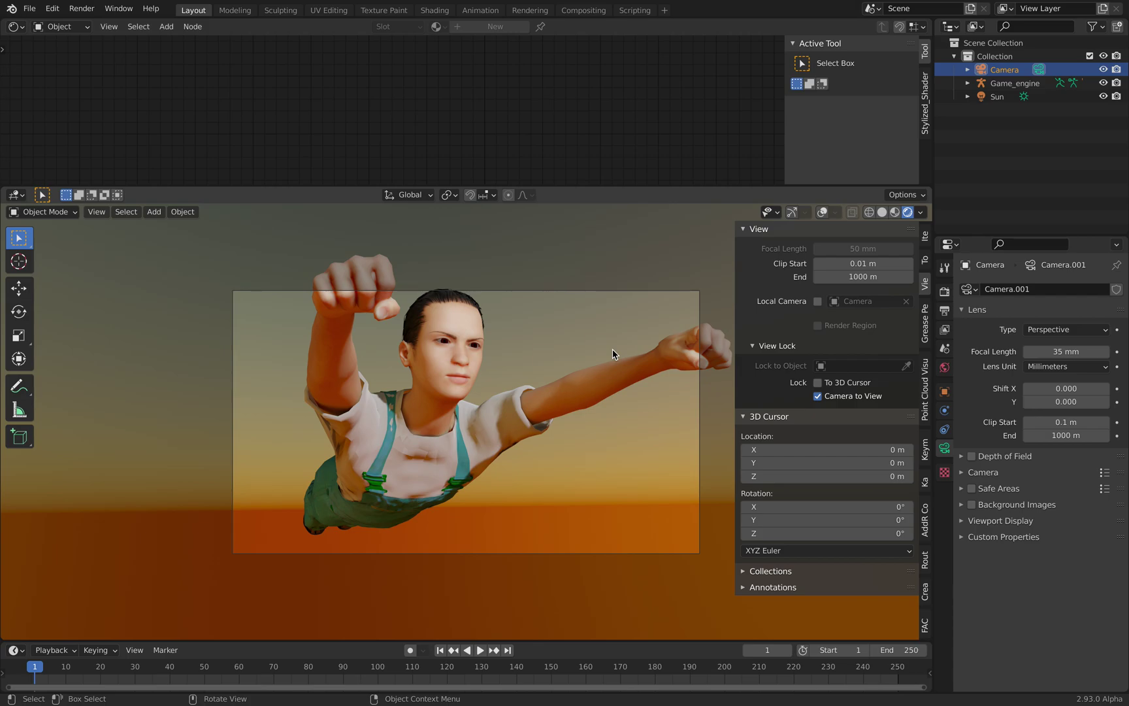
pyautogui.moveTo(612, 370); pyautogui.dragTo(618, 371, button='middle')
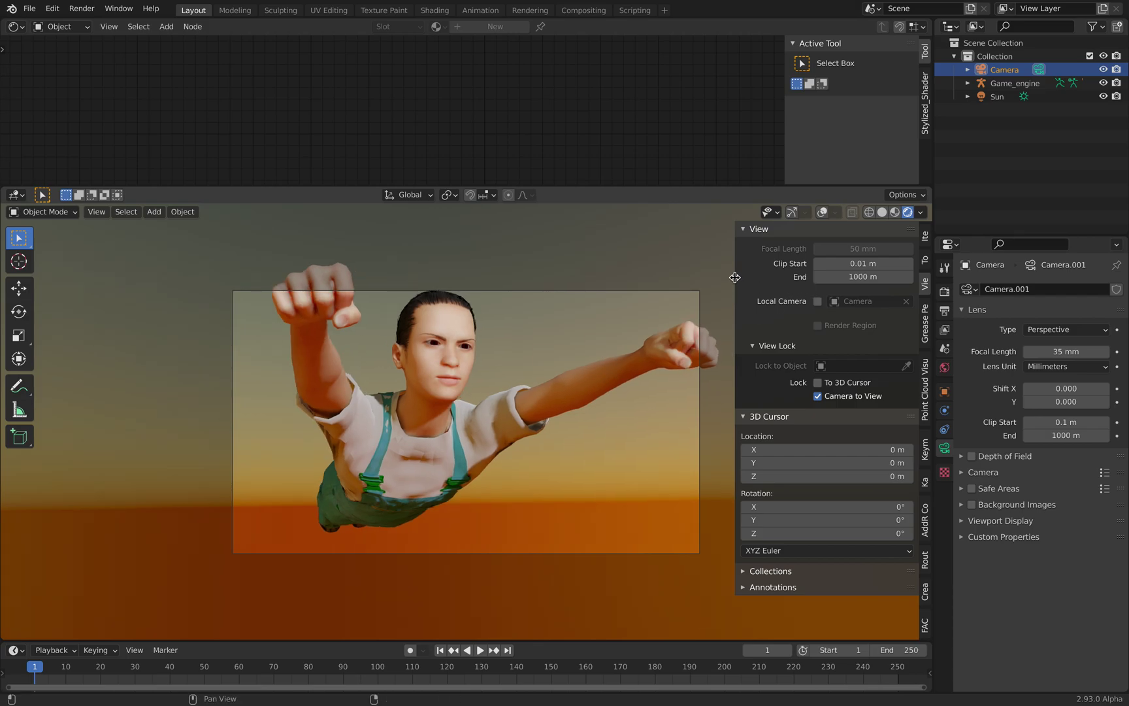
# Pull the camera back to fit both fists in the frame and angle it so the body trails diagonally above the horizon
pyautogui.moveTo(735, 277); pyautogui.dragTo(786, 278)
pyautogui.moveTo(663, 297); pyautogui.dragTo(654, 297, button='middle')
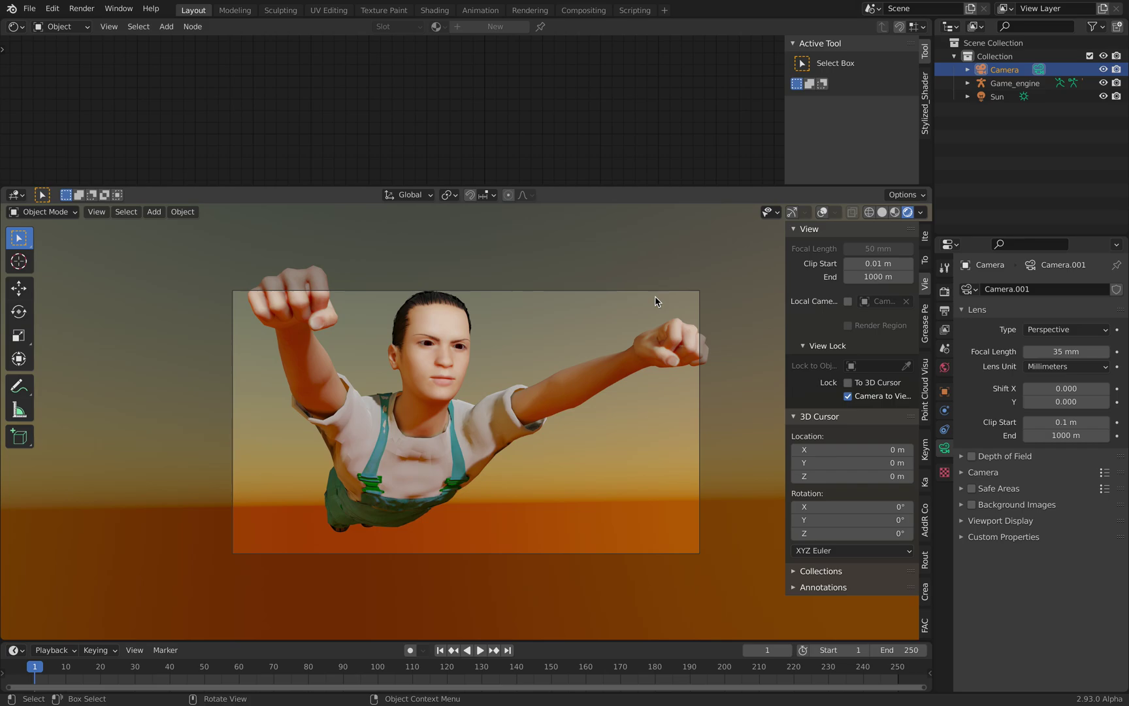
pyautogui.moveTo(655, 297); pyautogui.dragTo(574, 330, button='middle')
pyautogui.scroll(-2, 570, 334)
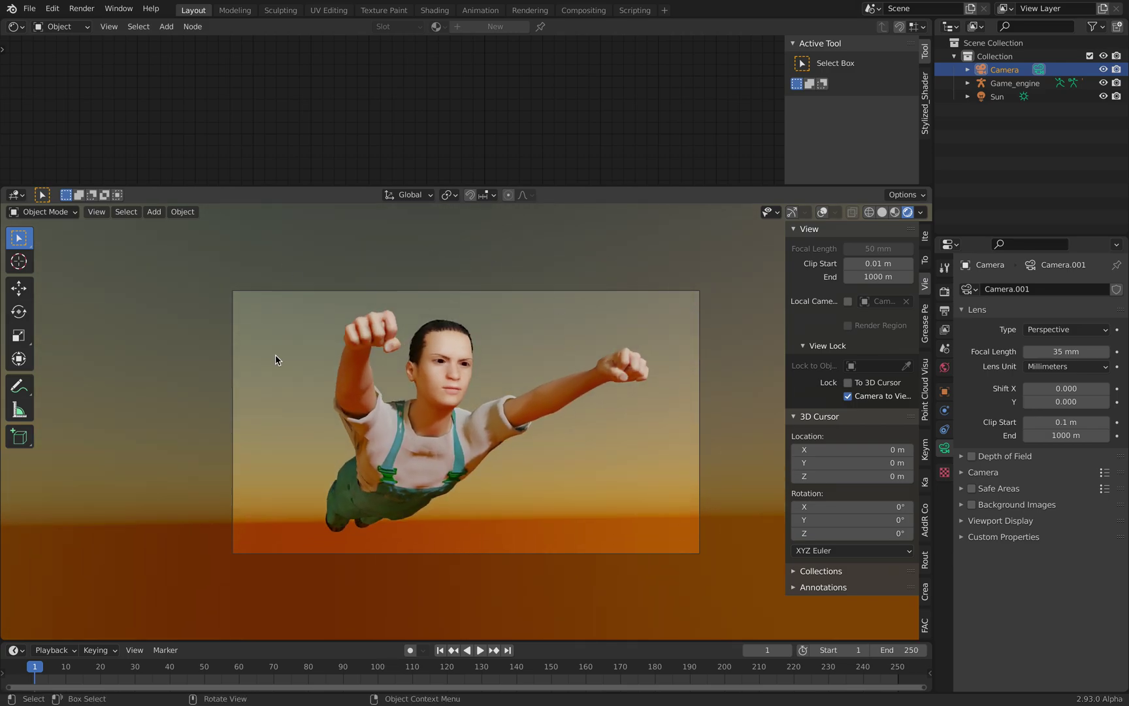
pyautogui.moveTo(570, 335); pyautogui.dragTo(582, 355, button='middle')
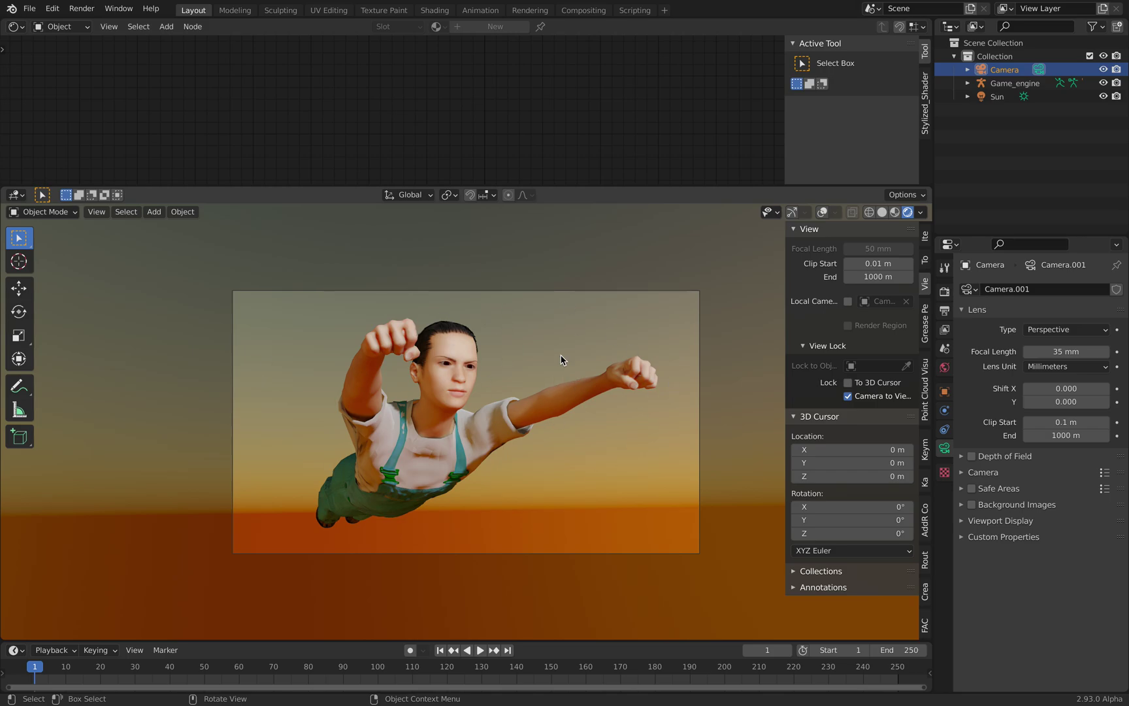
pyautogui.moveTo(561, 356)
pyautogui.mouseDown(button='middle')
pyautogui.moveTo(676, 355)
pyautogui.moveTo(580, 366)
pyautogui.moveTo(567, 354)
pyautogui.mouseUp(button='middle')
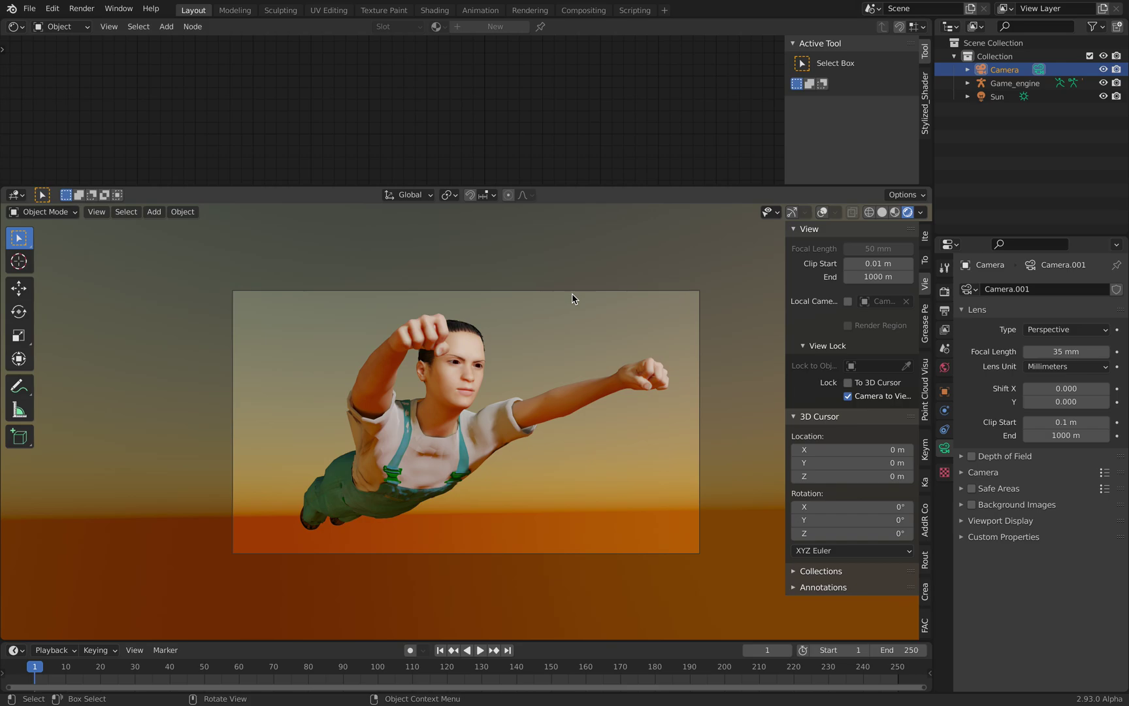
pyautogui.moveTo(572, 299); pyautogui.dragTo(578, 303, button='middle')
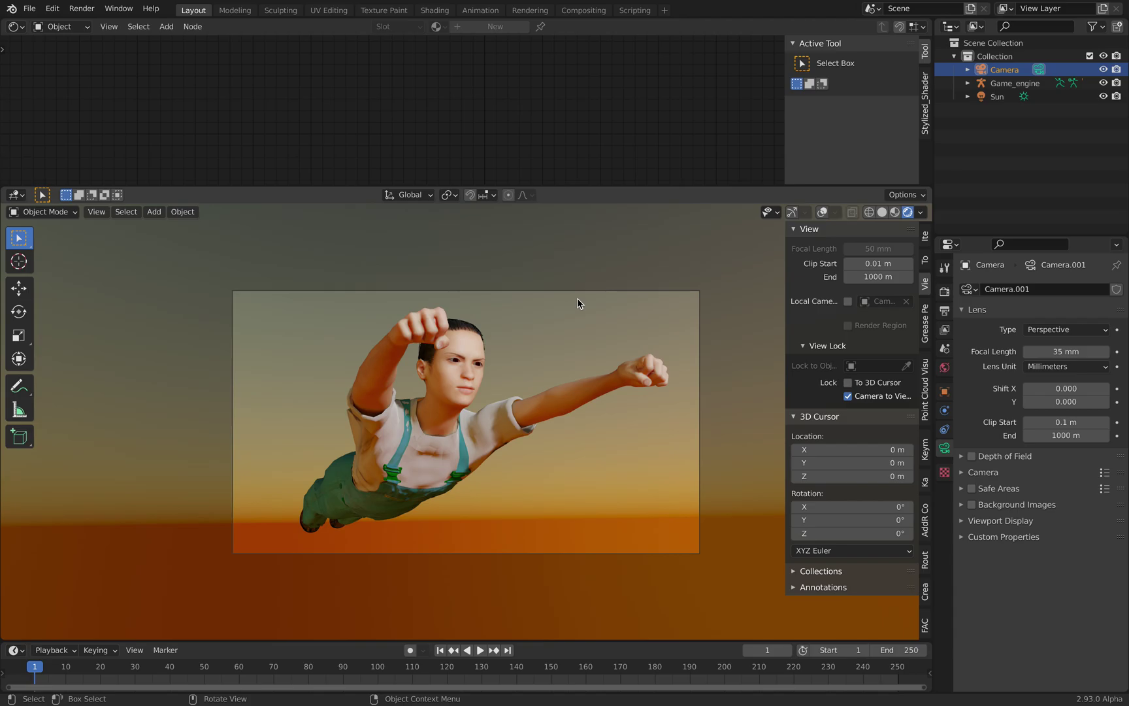